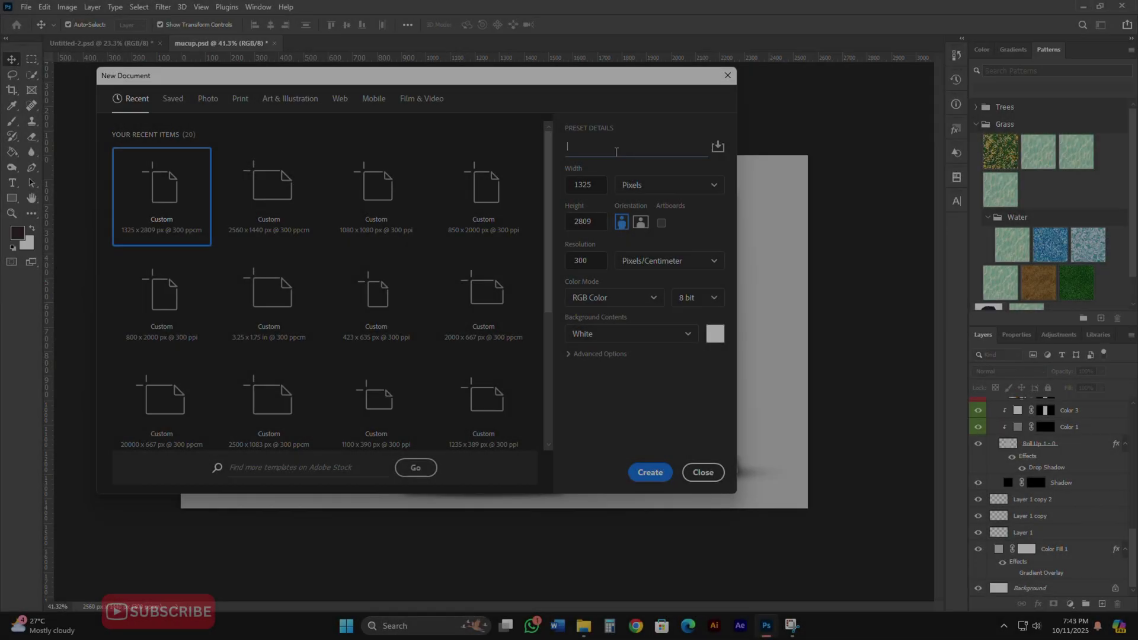
Step: Create the new 1325×2809 px roll-up banner document
{"action": "type", "text": "ll UP"}
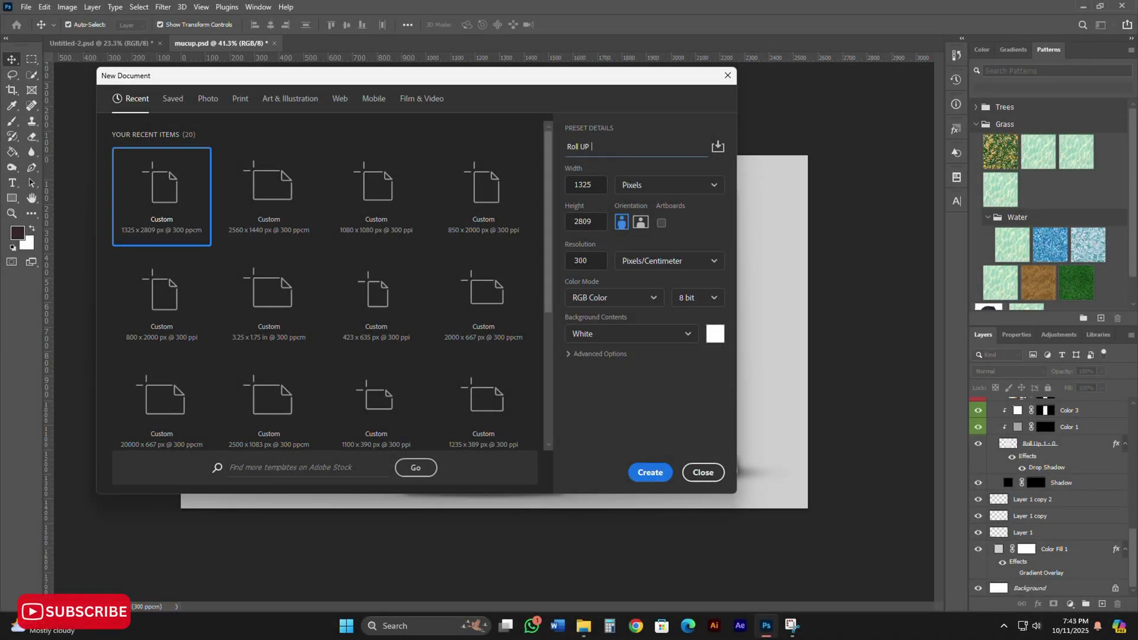
{"action": "type", "text": " banner design in photoshop"}
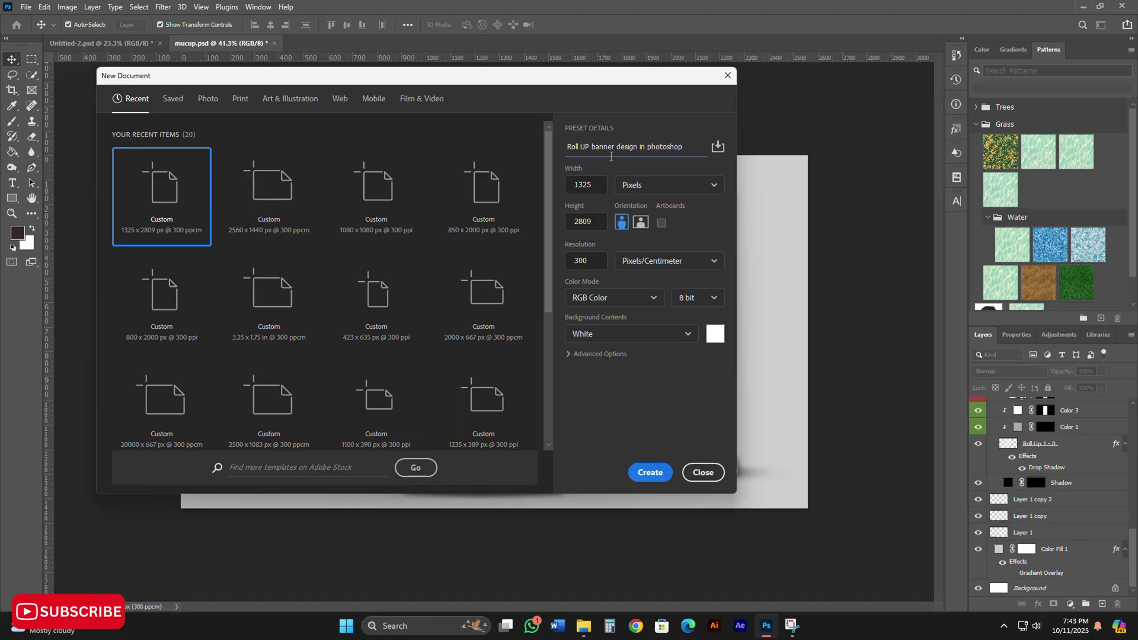
{"action": "key", "text": "Tab"}
{"action": "left_click", "coordinate": [648, 474]}
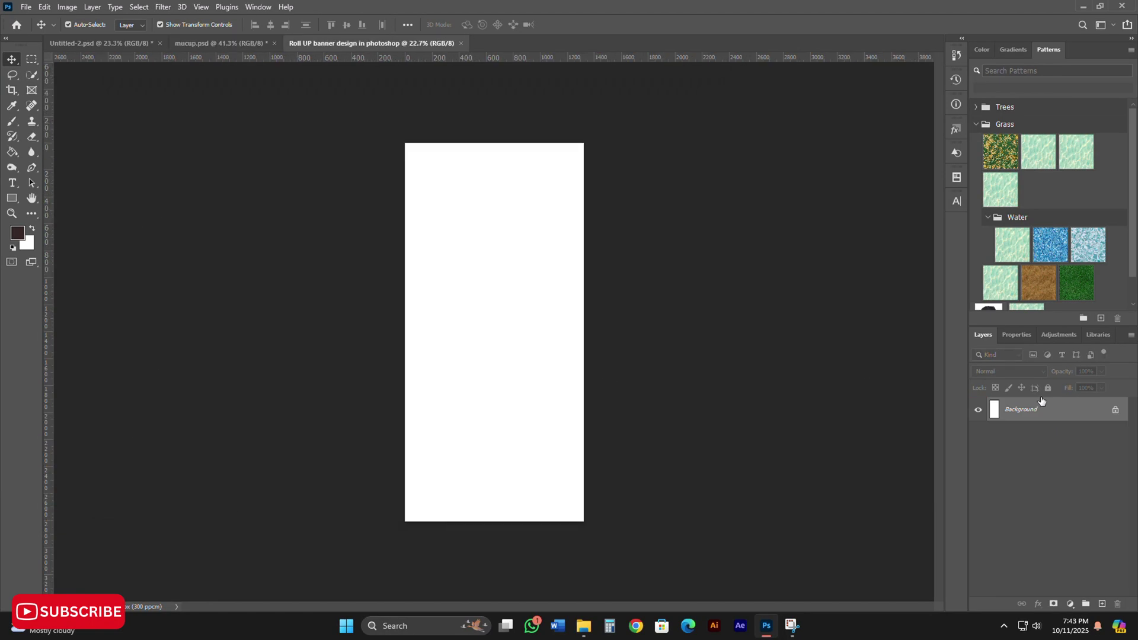
Step: Unlock the background and add 60 px margin guides plus horizontal and vertical centre guides
{"action": "left_click", "coordinate": [1115, 410]}
{"action": "key", "text": "ctrl+plus"}
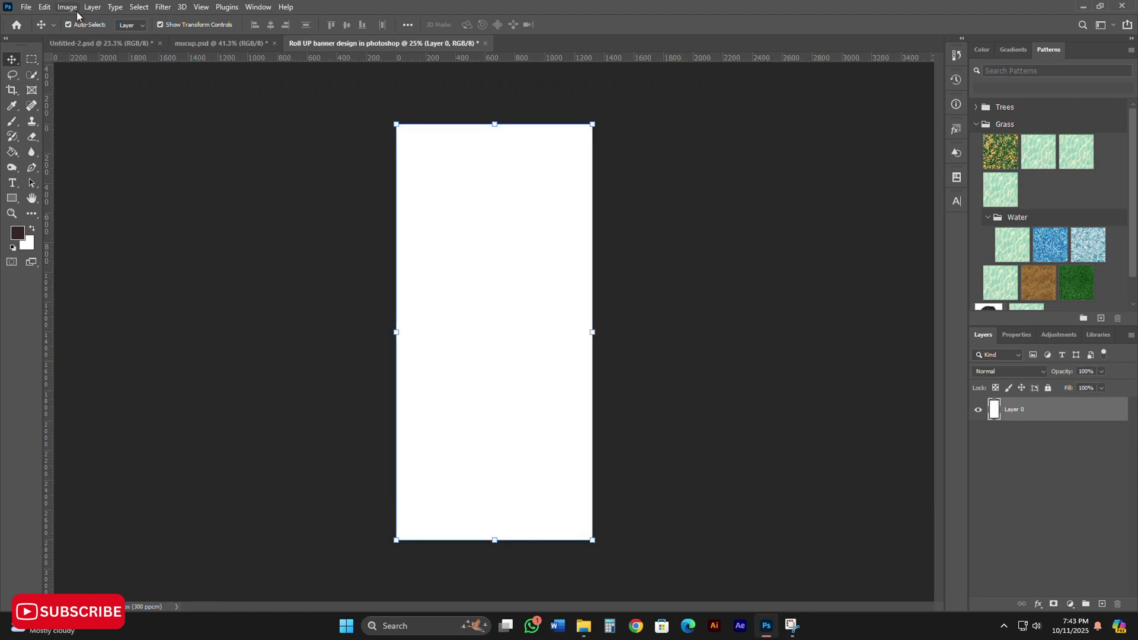
{"action": "left_click", "coordinate": [202, 7]}
{"action": "left_click", "coordinate": [241, 375]}
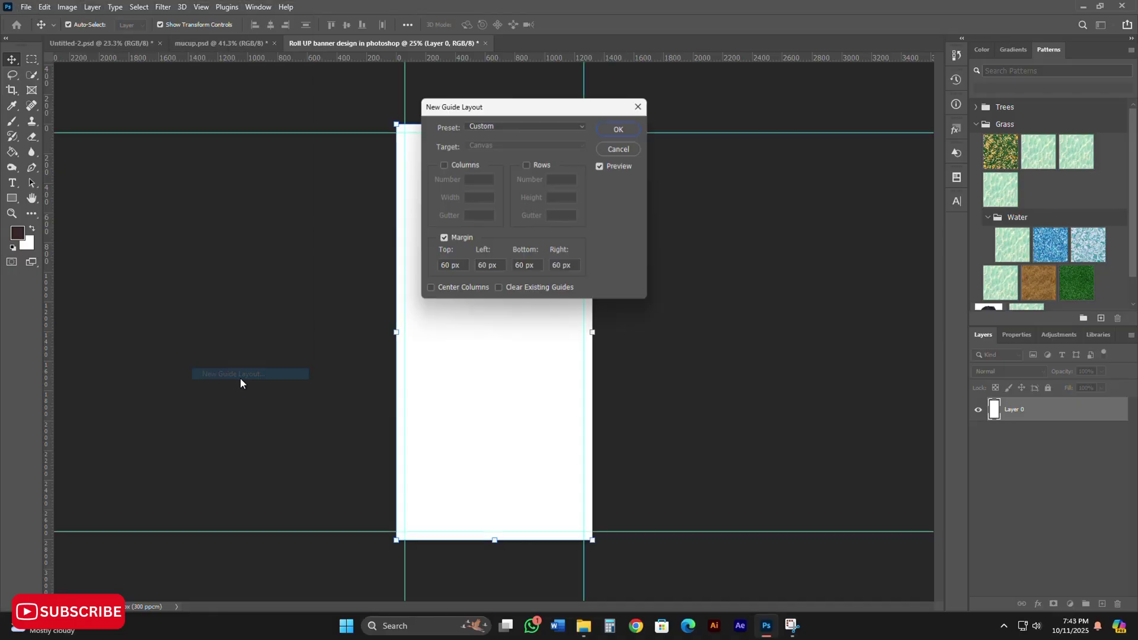
{"action": "left_click", "coordinate": [608, 131]}
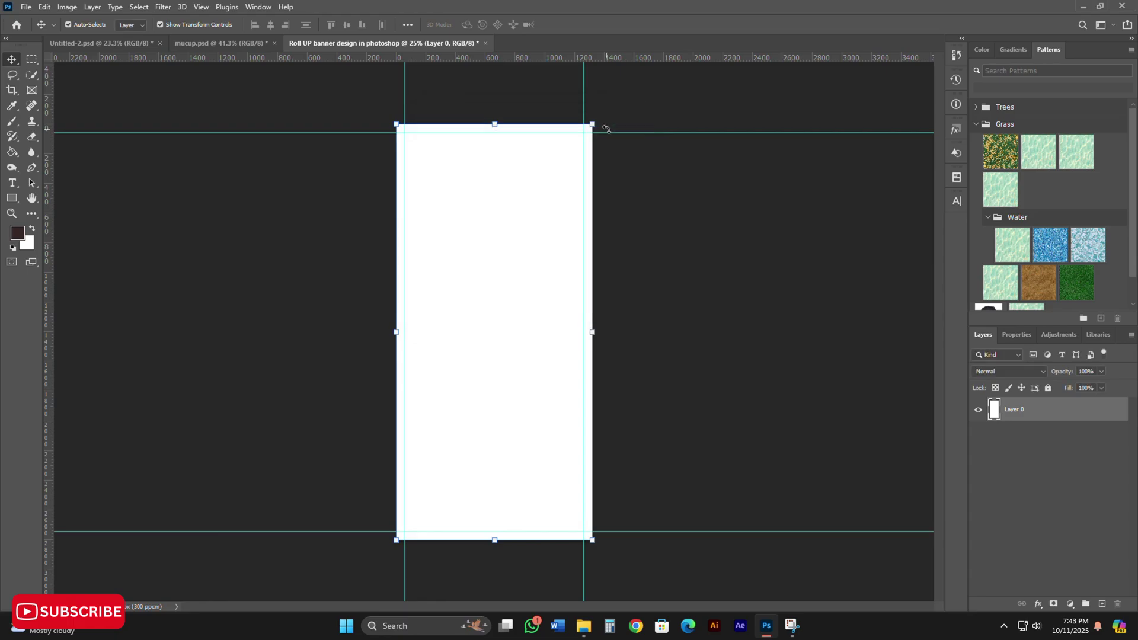
{"action": "left_click_drag", "start_coordinate": [616, 59], "coordinate": [617, 332]}
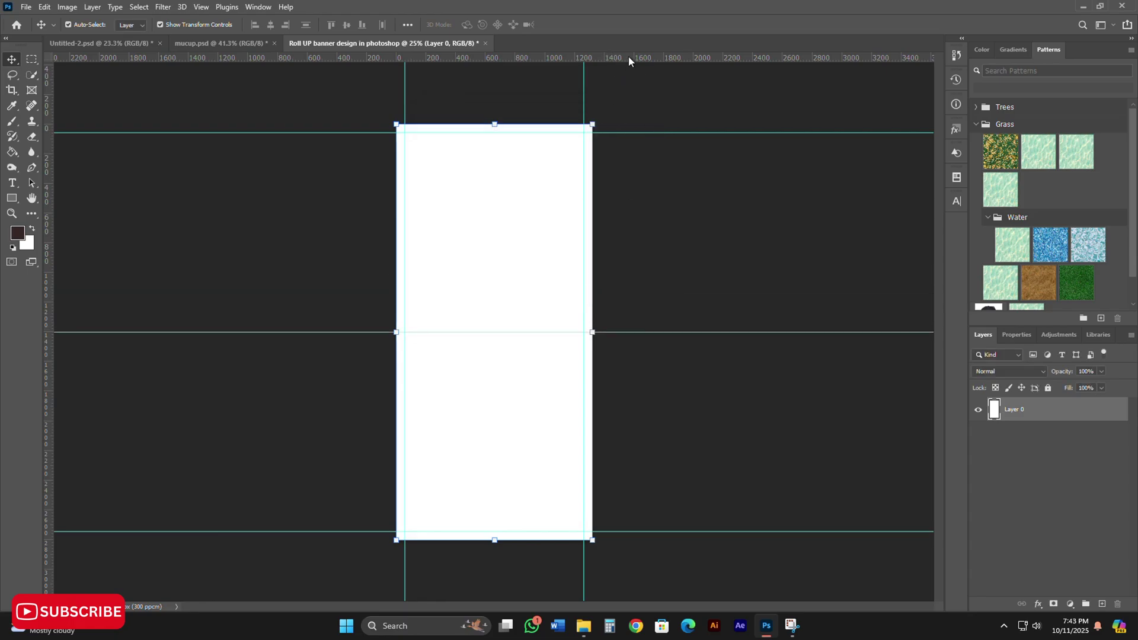
{"action": "left_click_drag", "start_coordinate": [54, 474], "coordinate": [495, 436]}
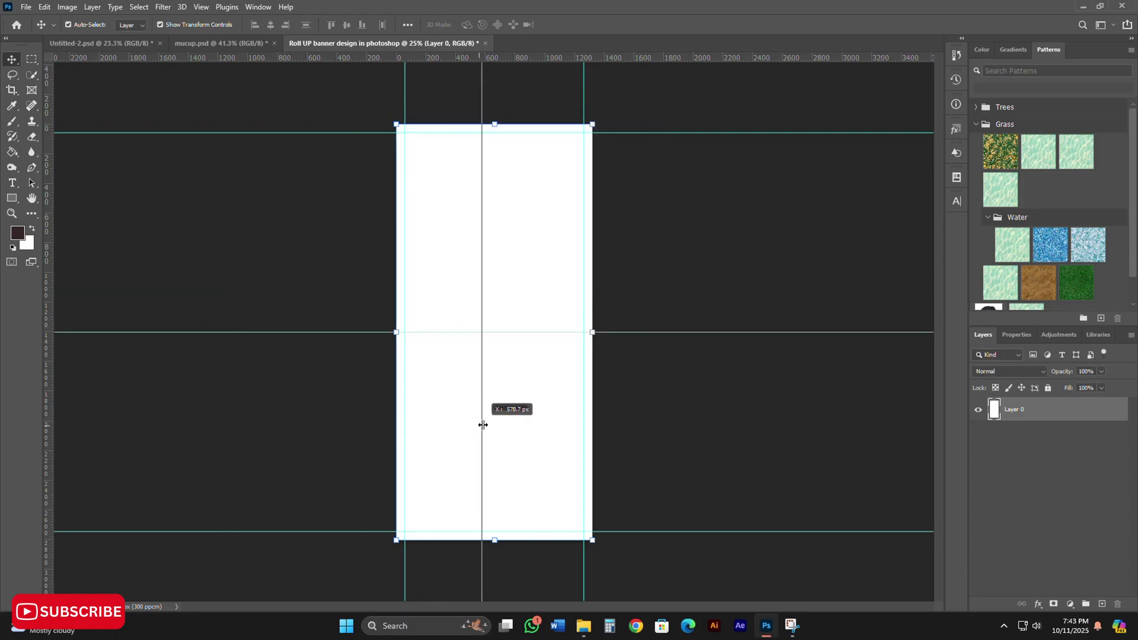
Step: Draw a dark maroon rectangle over the banner's lower half
{"action": "key", "text": "u"}
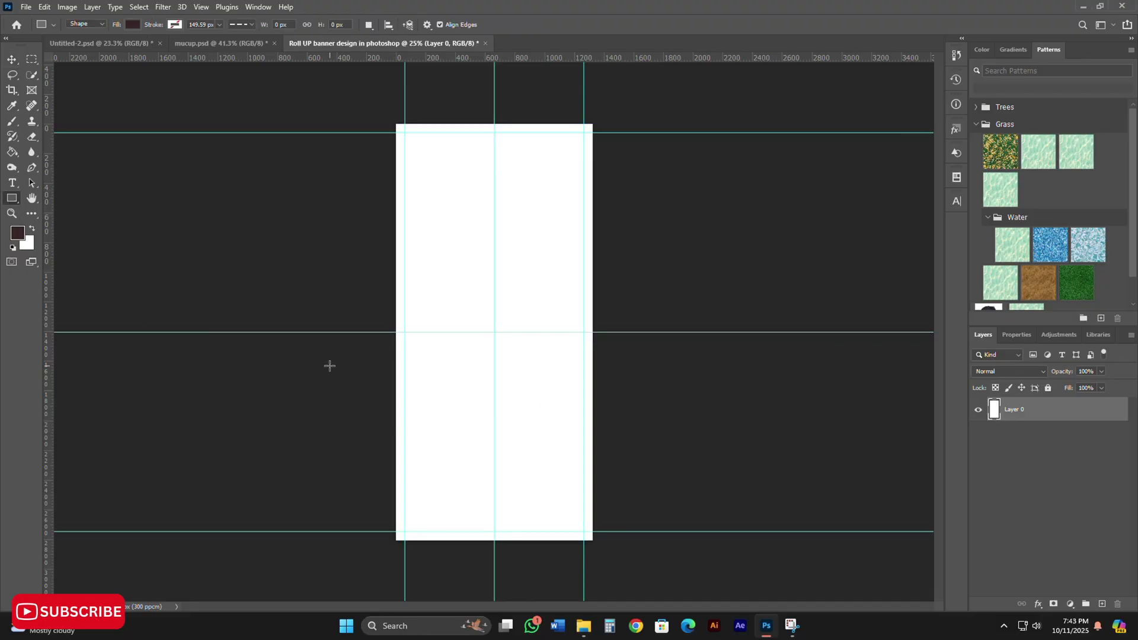
{"action": "left_click_drag", "start_coordinate": [368, 332], "coordinate": [634, 572]}
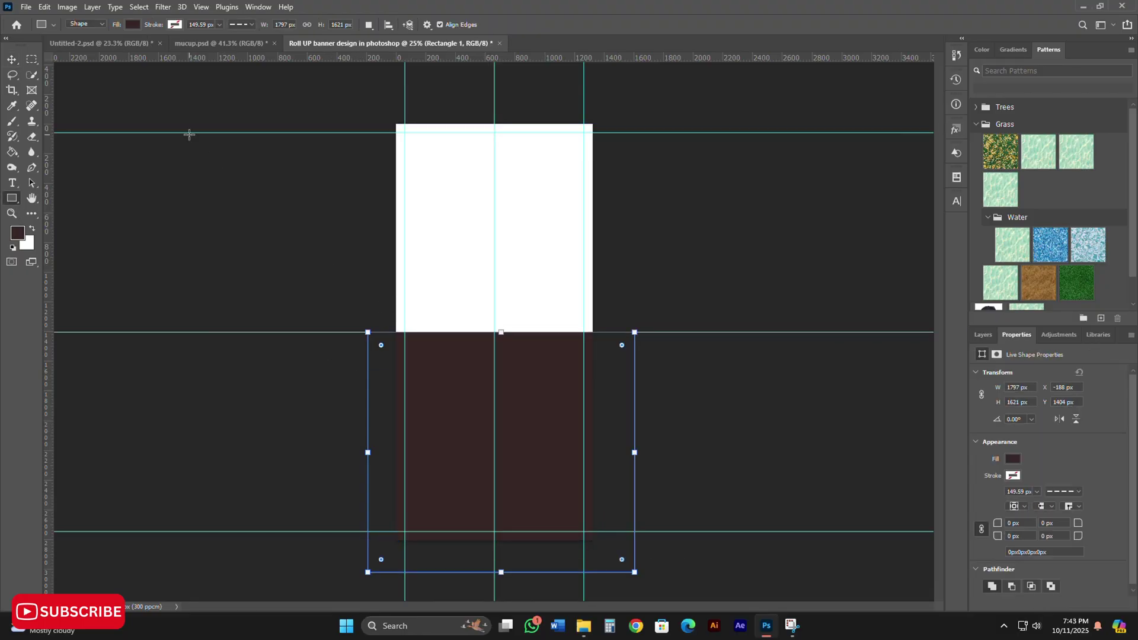
{"action": "left_click", "coordinate": [984, 335]}
Step: On a new layer, draw a small orange square near the top right
{"action": "left_click", "coordinate": [1103, 604]}
{"action": "left_click_drag", "start_coordinate": [547, 236], "coordinate": [573, 263]}
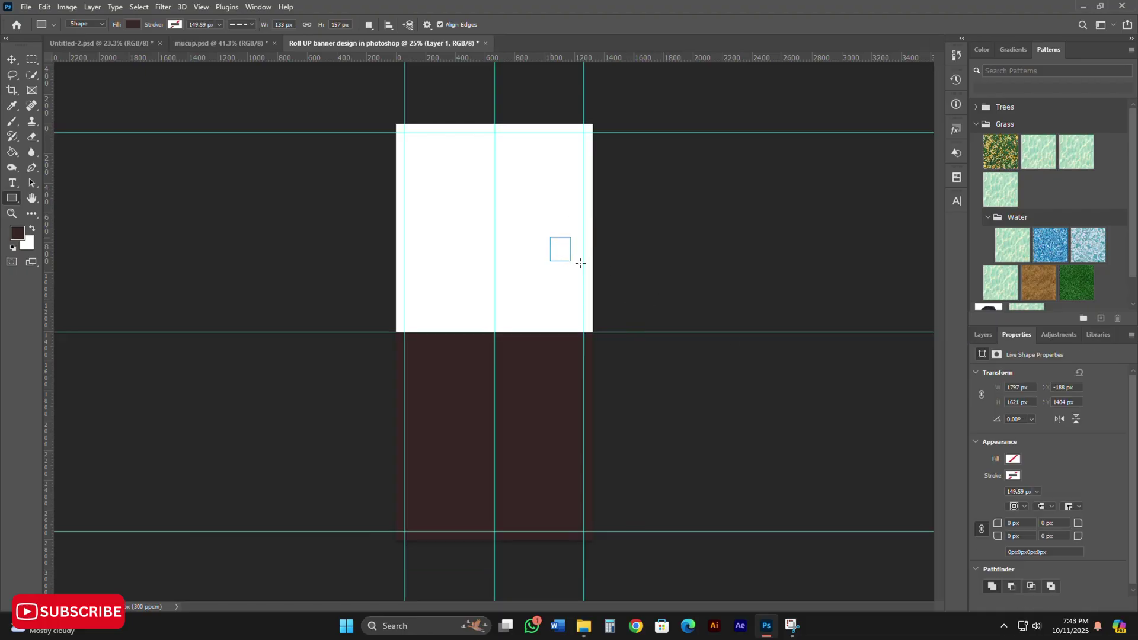
{"action": "left_click", "coordinate": [132, 24]}
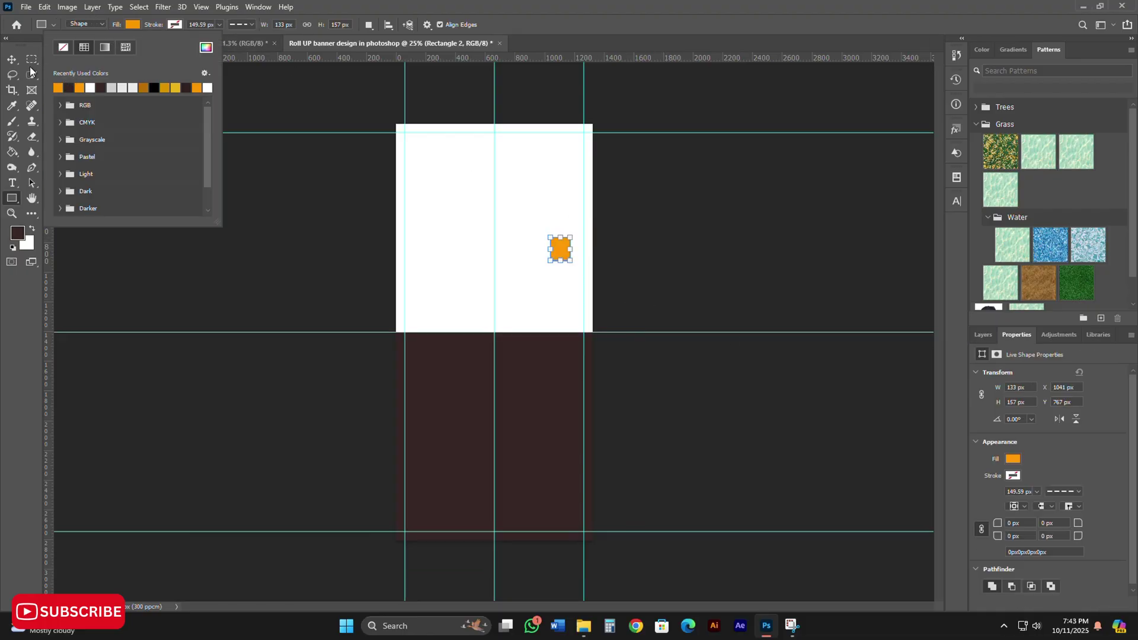
{"action": "key", "text": "v"}
Step: Fit the canvas in view and add a new empty layer above the white base layer
{"action": "left_click", "coordinate": [983, 335]}
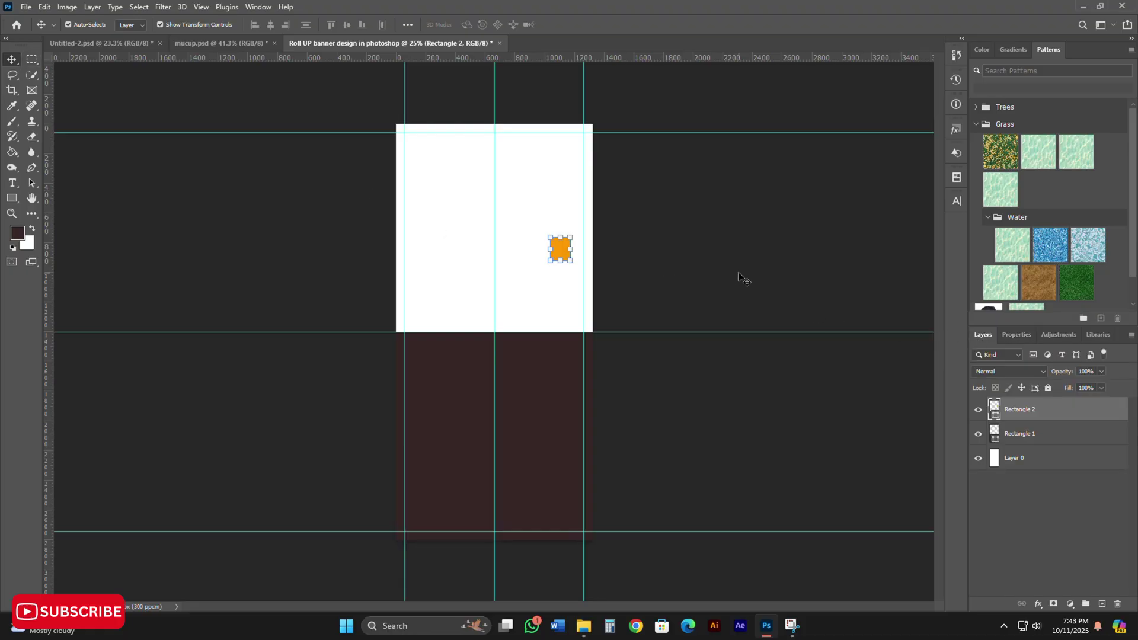
{"action": "key", "text": "ctrl+0"}
{"action": "left_click", "coordinate": [694, 223]}
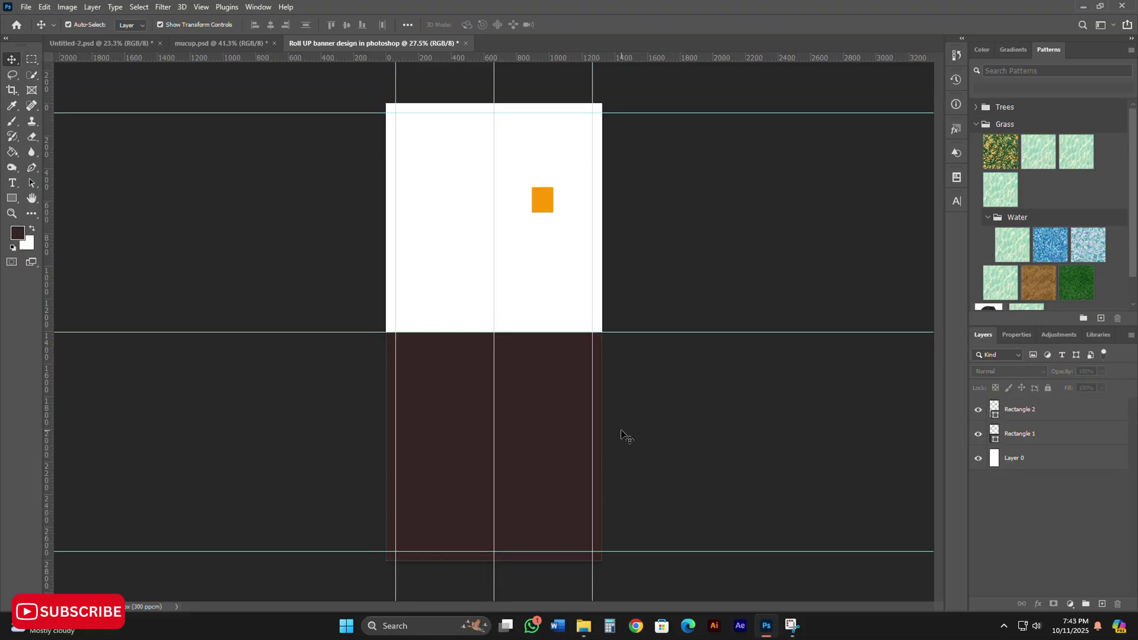
{"action": "left_click", "coordinate": [1019, 458]}
{"action": "left_click", "coordinate": [1103, 603]}
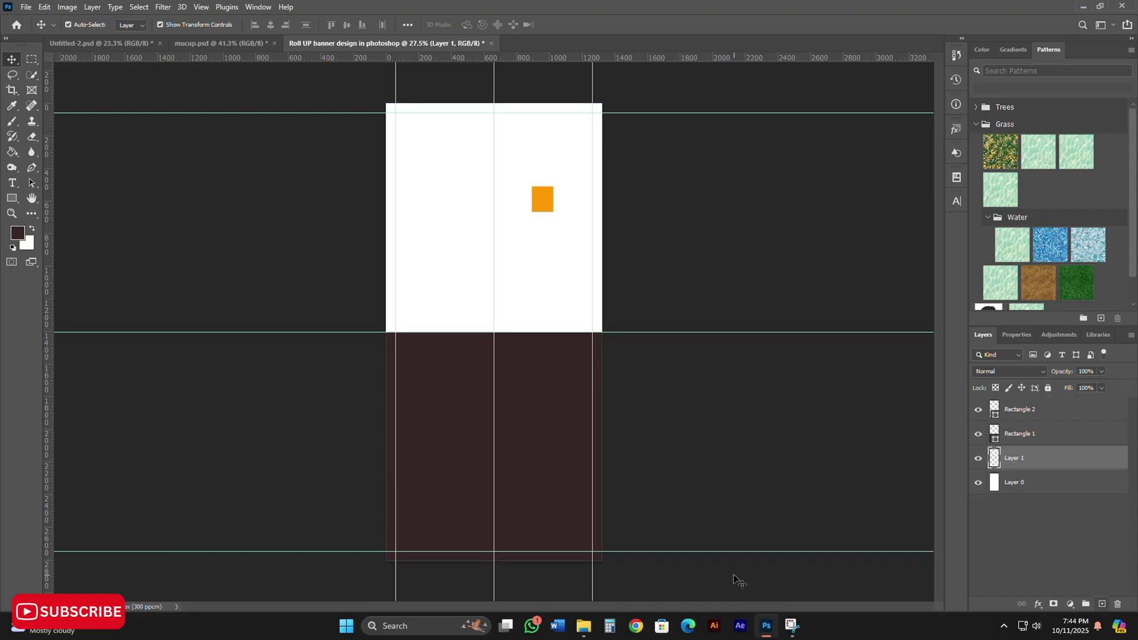
Step: Place the torn-edge shape across the banner, scaled to 74.4%
{"action": "left_click", "coordinate": [584, 626]}
{"action": "mouse_move", "coordinate": [391, 118]}
{"action": "left_mouse_down"}
{"action": "mouse_move", "coordinate": [547, 308]}
{"action": "mouse_move", "coordinate": [540, 347]}
{"action": "mouse_move", "coordinate": [519, 246]}
{"action": "left_mouse_up"}
{"action": "mouse_move", "coordinate": [591, 268]}
{"action": "left_mouse_down"}
{"action": "mouse_move", "coordinate": [617, 269]}
{"action": "mouse_move", "coordinate": [565, 288]}
{"action": "mouse_move", "coordinate": [568, 320]}
{"action": "left_mouse_up"}
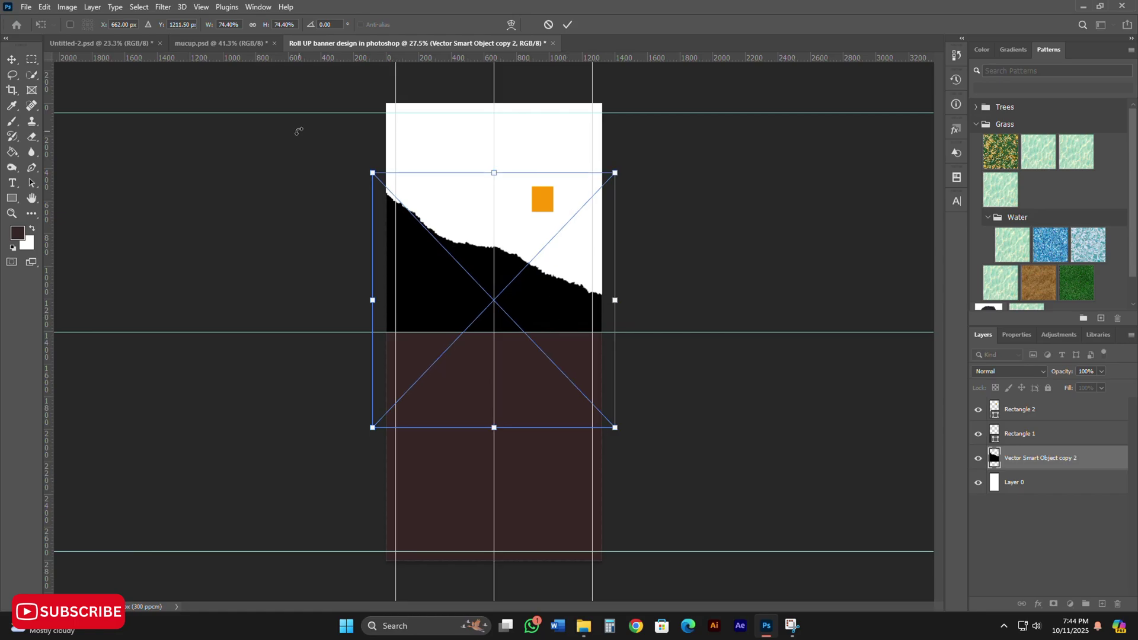
{"action": "key", "text": "Return"}
Step: Give the torn-edge shape a Color Overlay sampled from the dark maroon
{"action": "scroll", "coordinate": [530, 299], "scroll_direction": "up", "scroll_amount": 1}
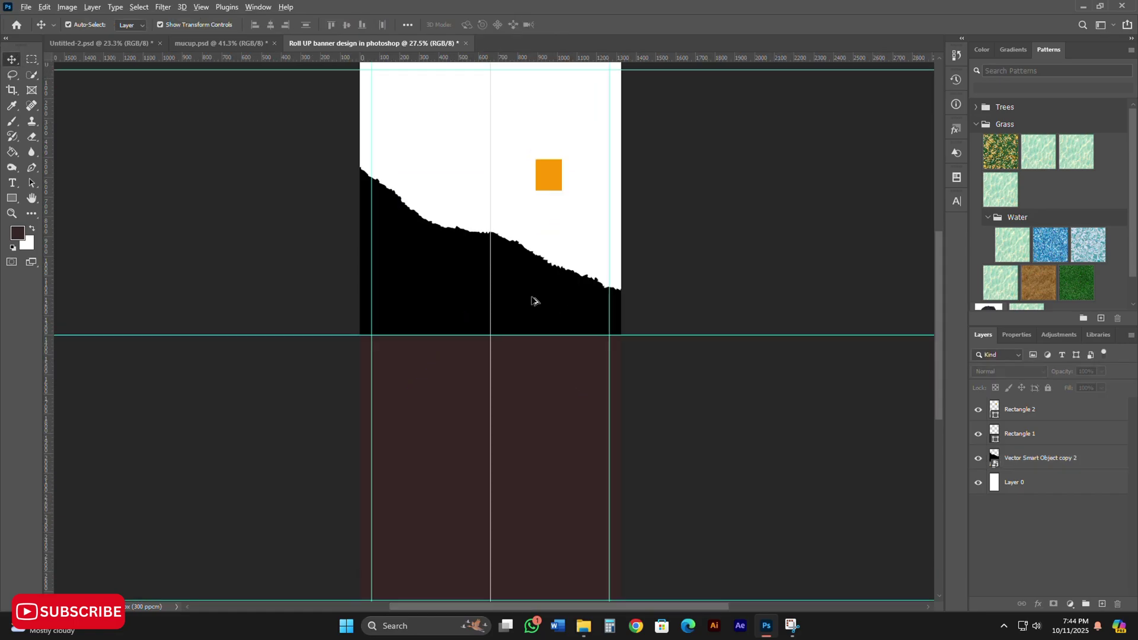
{"action": "left_click", "coordinate": [1034, 604]}
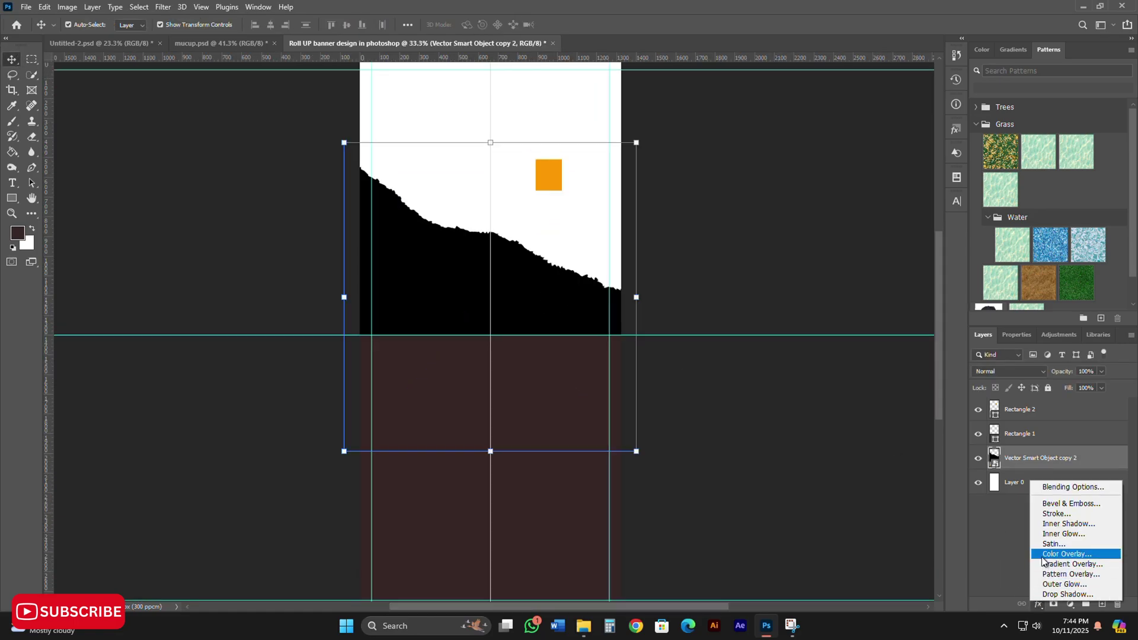
{"action": "left_click", "coordinate": [1049, 560]}
{"action": "left_click", "coordinate": [876, 325]}
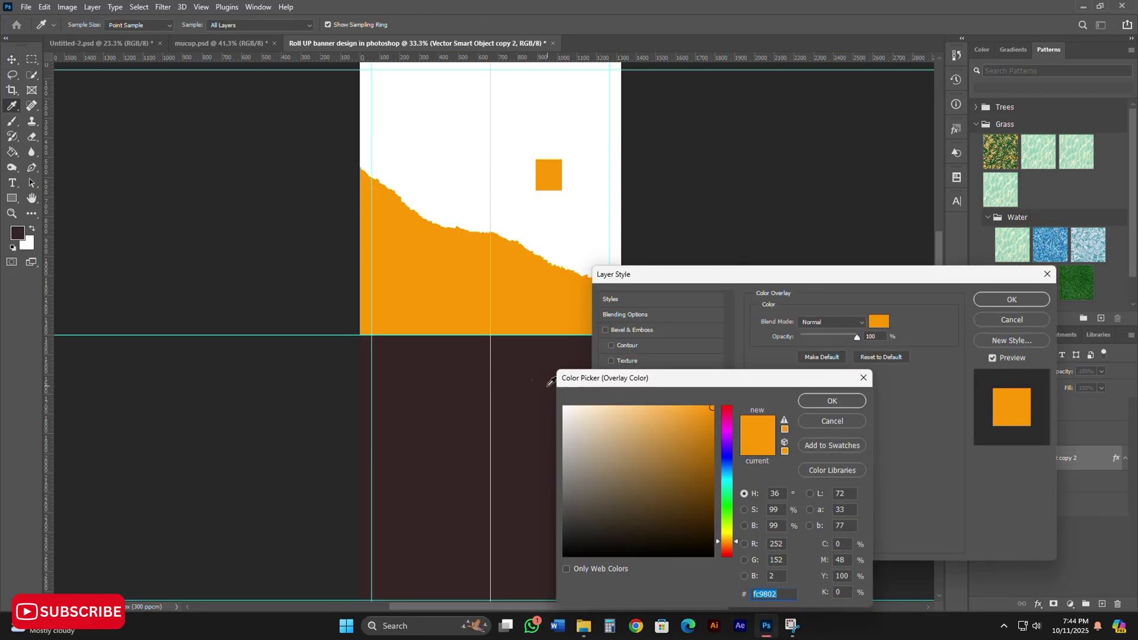
{"action": "left_click", "coordinate": [532, 383]}
{"action": "left_click", "coordinate": [842, 407]}
{"action": "left_click", "coordinate": [992, 302]}
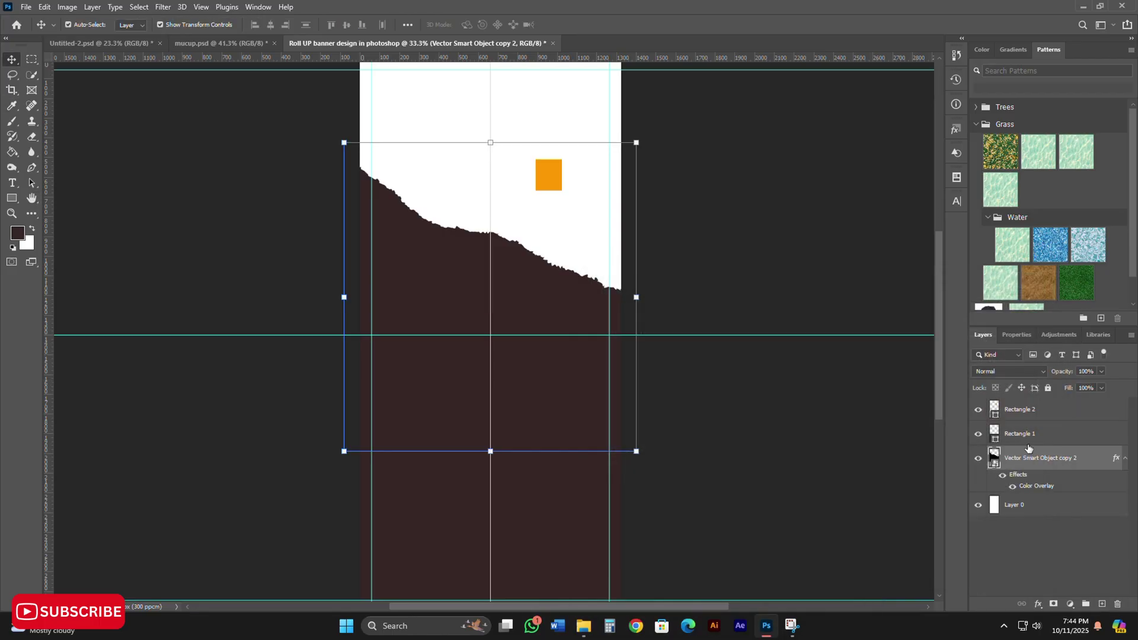
Step: Duplicate the torn-edge layer and change the lower copy's overlay to the sampled orange
{"action": "left_click_drag", "start_coordinate": [1041, 458], "coordinate": [1104, 600]}
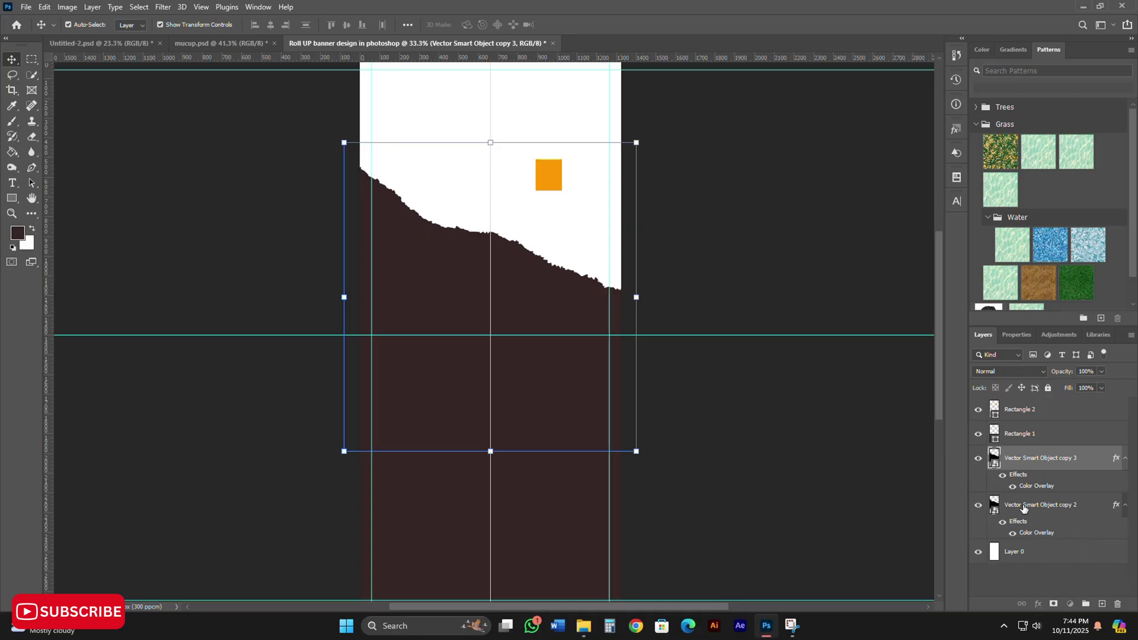
{"action": "left_click", "coordinate": [1022, 506]}
{"action": "left_click", "coordinate": [1039, 604]}
{"action": "left_click", "coordinate": [1049, 553]}
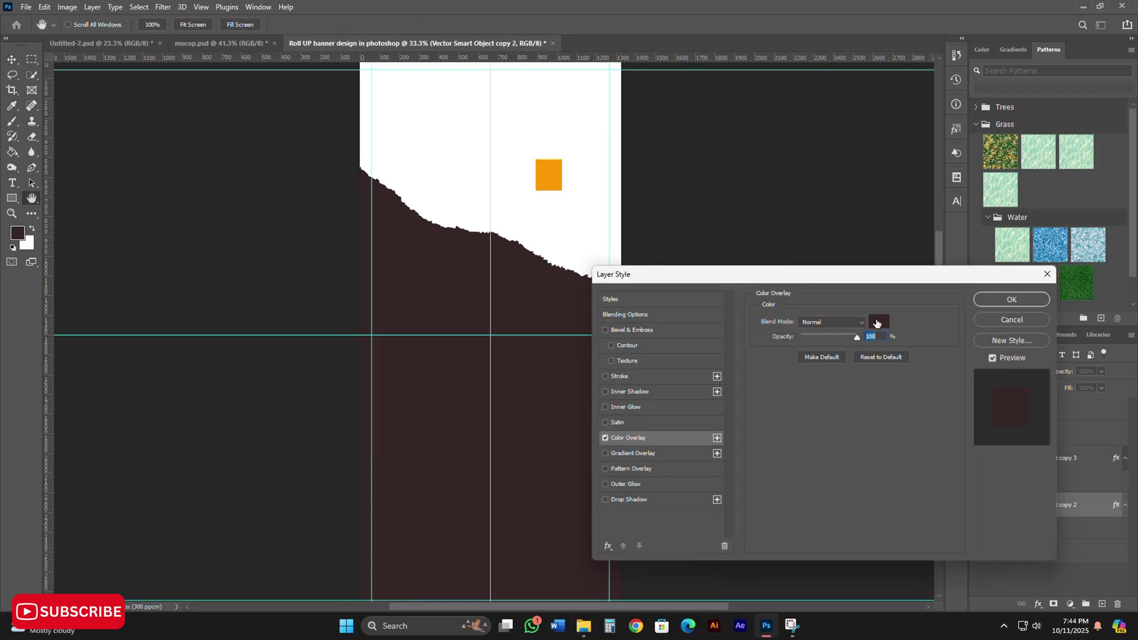
{"action": "left_click", "coordinate": [876, 323]}
{"action": "left_click", "coordinate": [548, 175]}
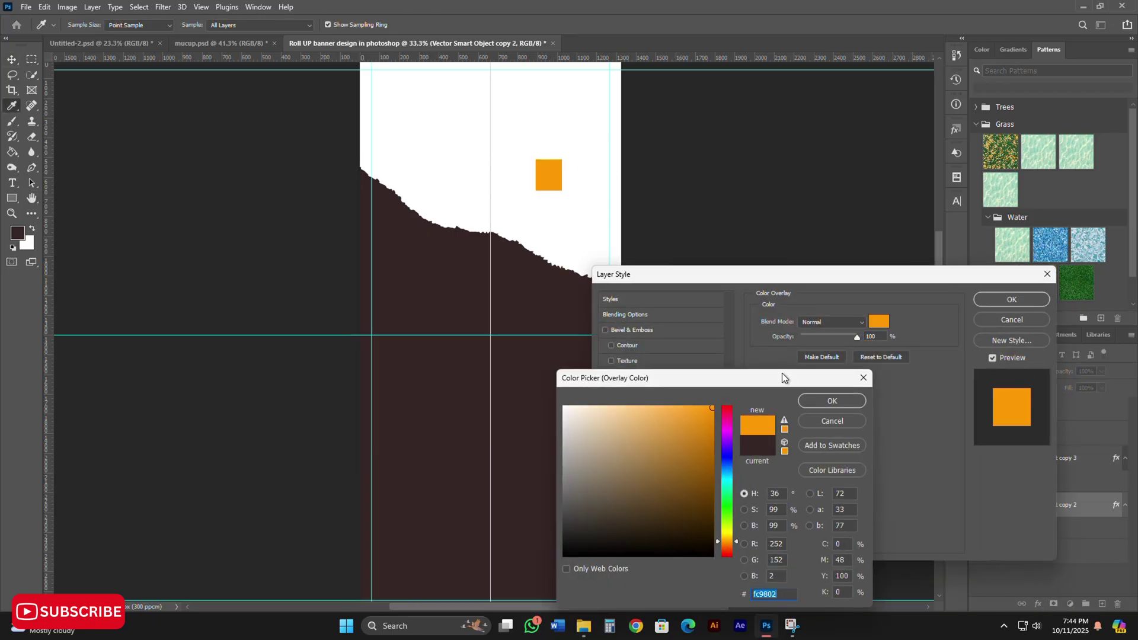
{"action": "left_click", "coordinate": [830, 404]}
{"action": "key", "text": "Return"}
{"action": "key", "text": "v"}
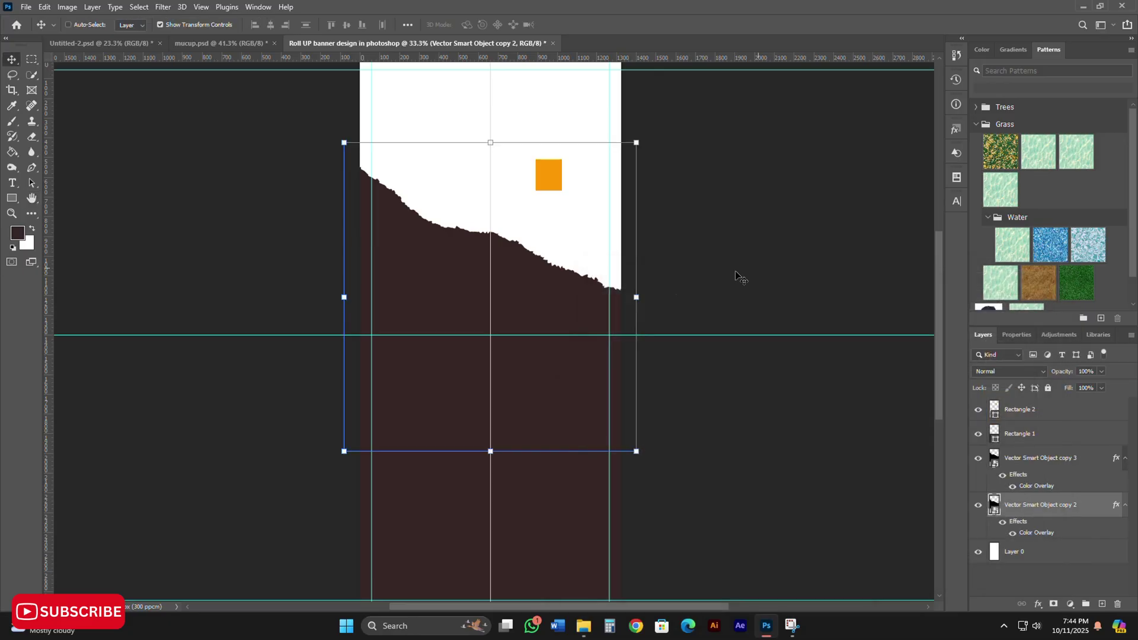
{"action": "key", "text": "ctrl+t"}
Step: Raise the orange torn-edge copy about 42 px to reveal its edge
{"action": "left_click_drag", "start_coordinate": [562, 306], "coordinate": [563, 297]}
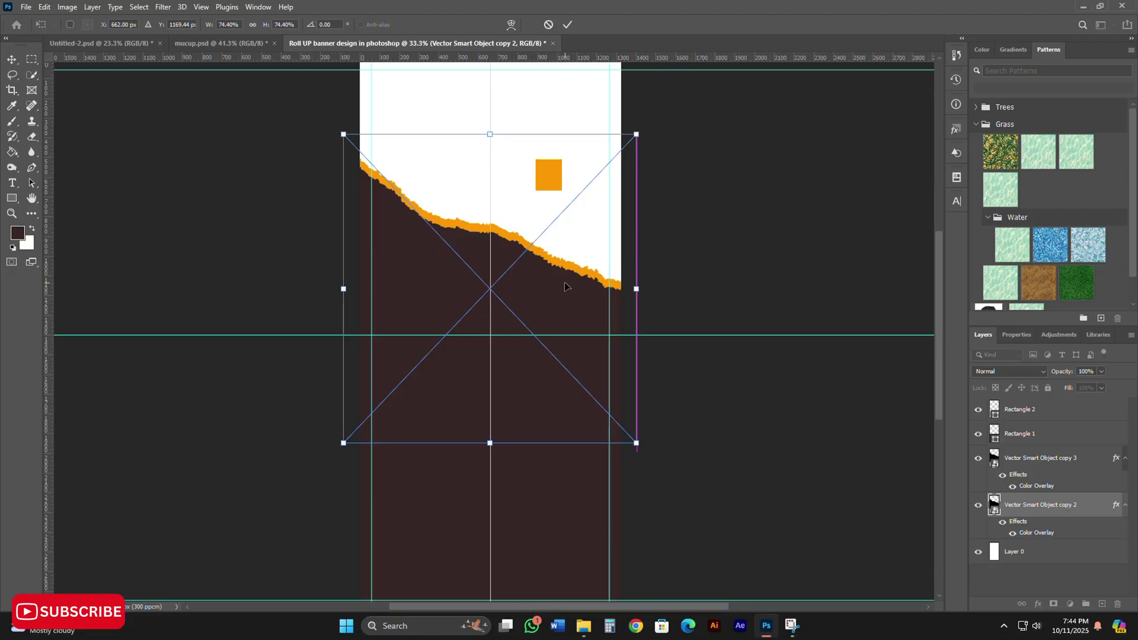
{"action": "left_click_drag", "start_coordinate": [565, 287], "coordinate": [564, 285]}
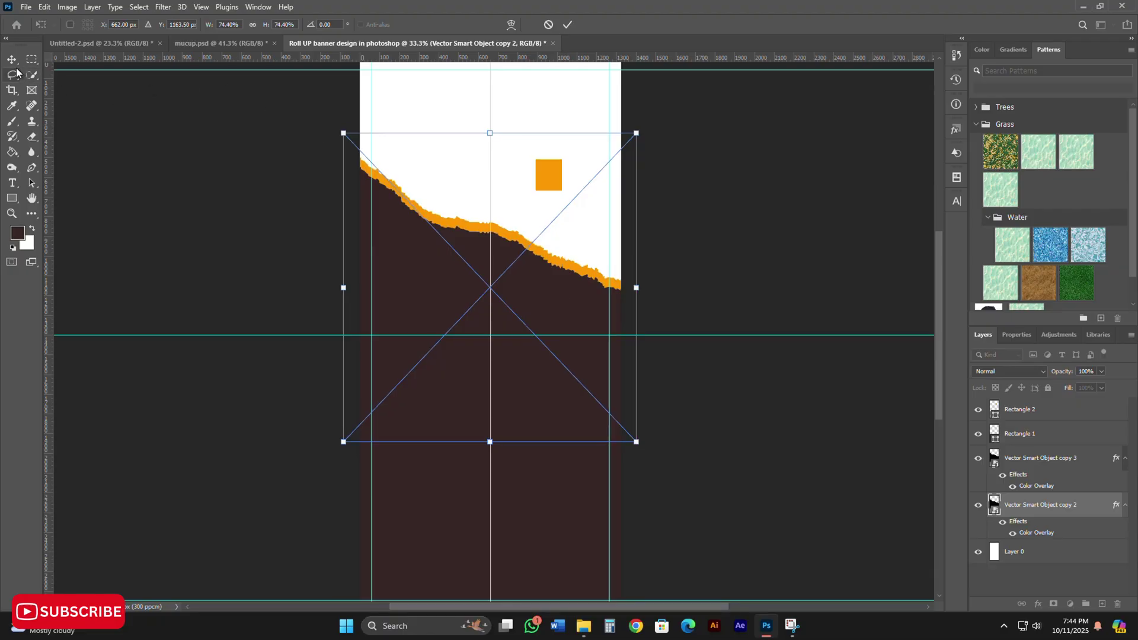
{"action": "key", "text": "Return"}
Step: Give the orange copy a white stroke and a drop shadow at 74% opacity
{"action": "left_click", "coordinate": [1038, 604]}
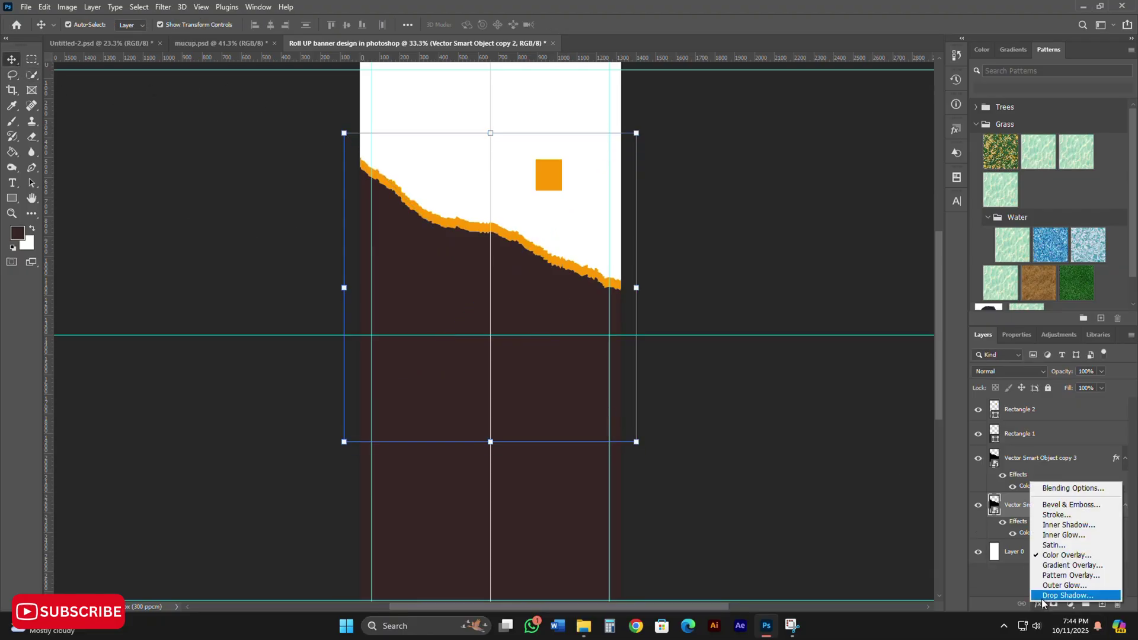
{"action": "left_click", "coordinate": [1050, 515]}
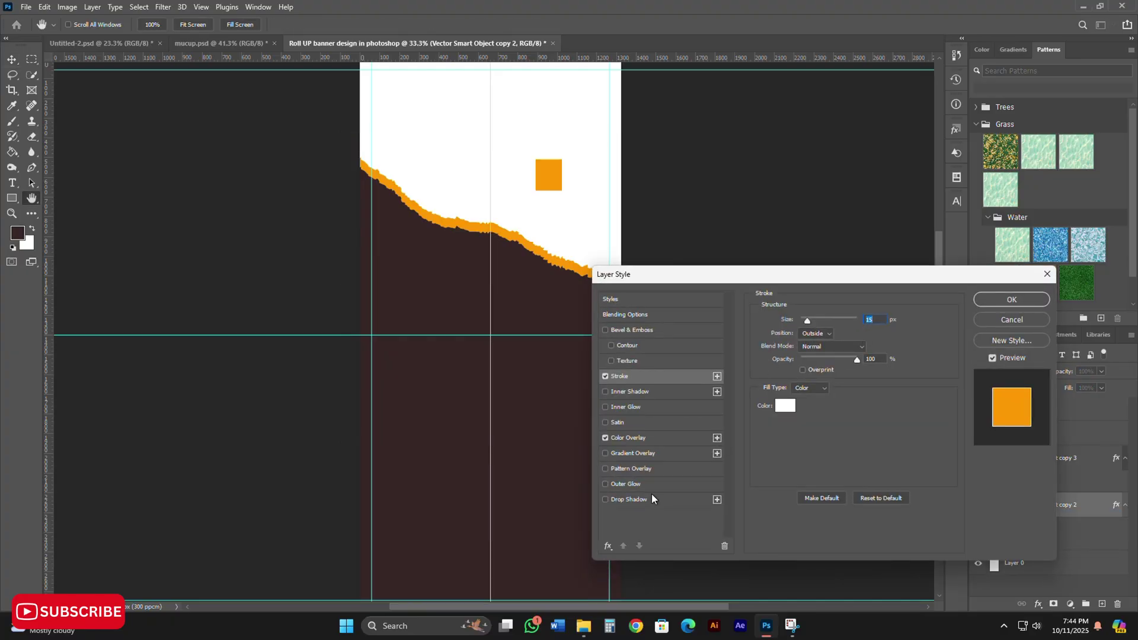
{"action": "left_click", "coordinate": [652, 498]}
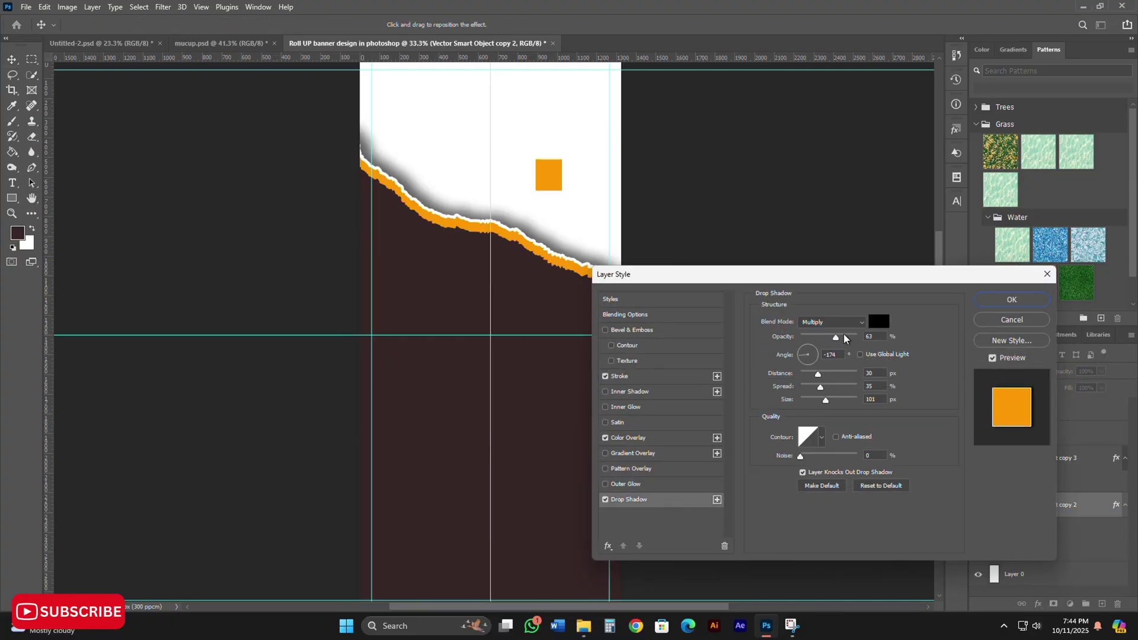
{"action": "left_click_drag", "start_coordinate": [845, 339], "coordinate": [842, 339]}
{"action": "left_click", "coordinate": [1012, 299]}
Step: Alt-drag the torn shape upward to create a duplicate copy
{"action": "scroll", "coordinate": [519, 252], "scroll_direction": "up", "scroll_amount": 2}
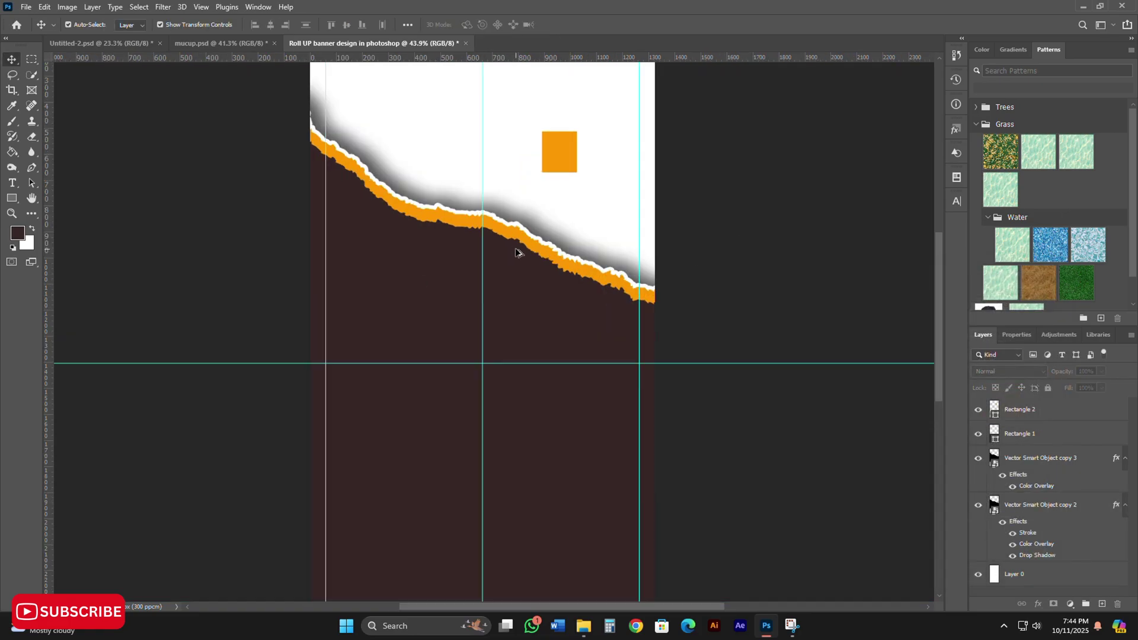
{"action": "scroll", "coordinate": [517, 255], "scroll_direction": "up", "scroll_amount": 2}
{"action": "left_click", "coordinate": [514, 252]}
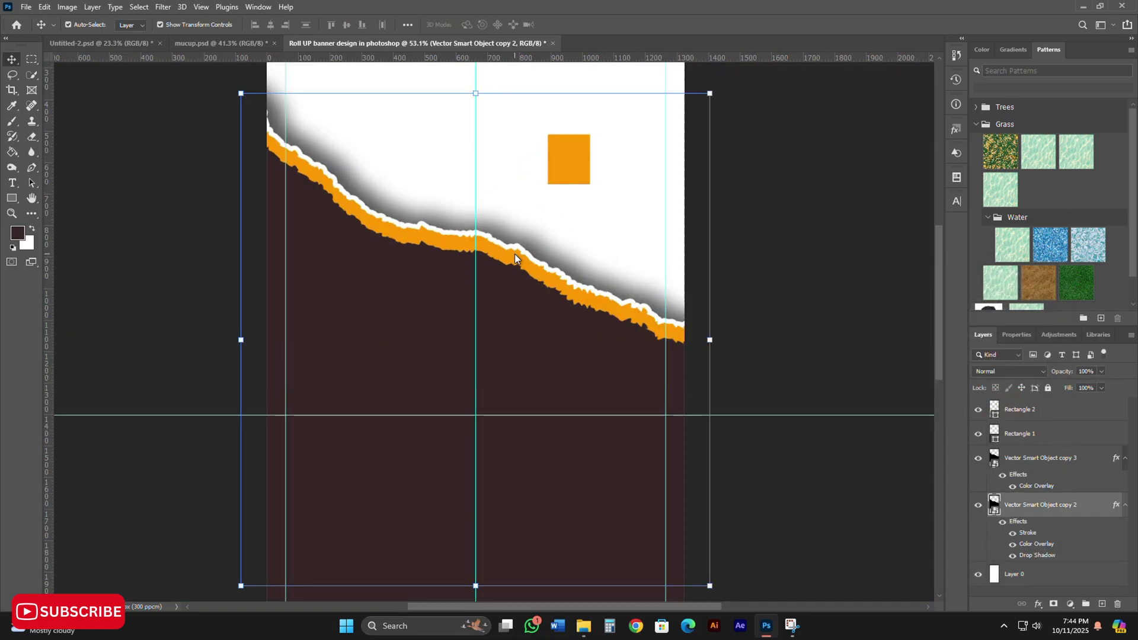
{"action": "left_click", "coordinate": [797, 257]}
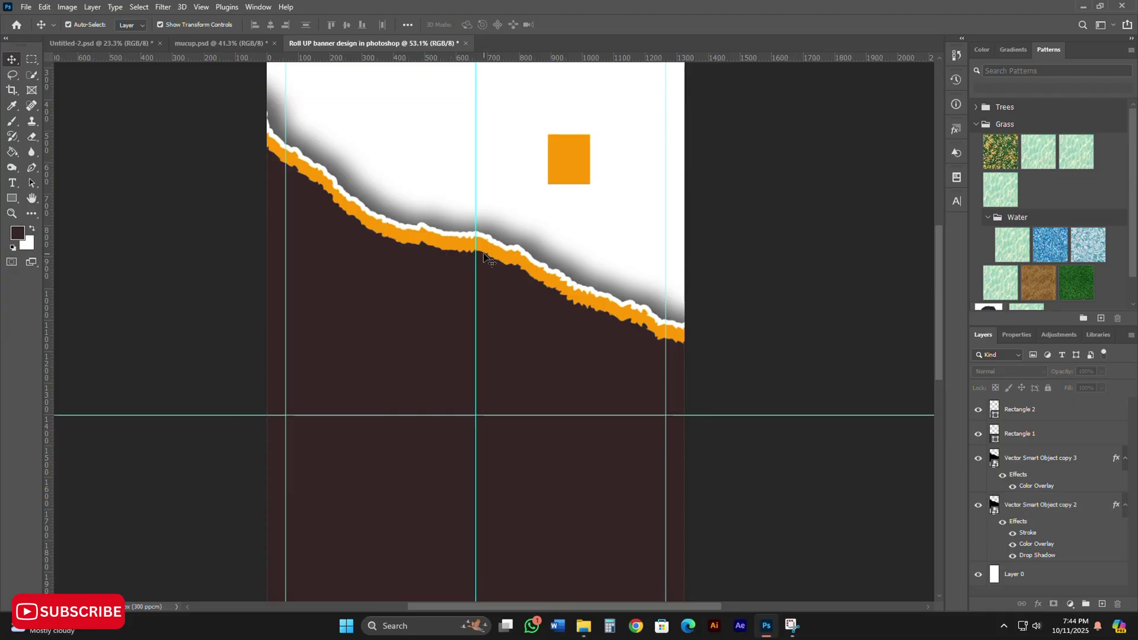
{"action": "scroll", "coordinate": [474, 253], "scroll_direction": "down", "scroll_amount": 2}
{"action": "scroll", "coordinate": [492, 254], "scroll_direction": "down", "scroll_amount": 2}
{"action": "left_click", "coordinate": [520, 252]}
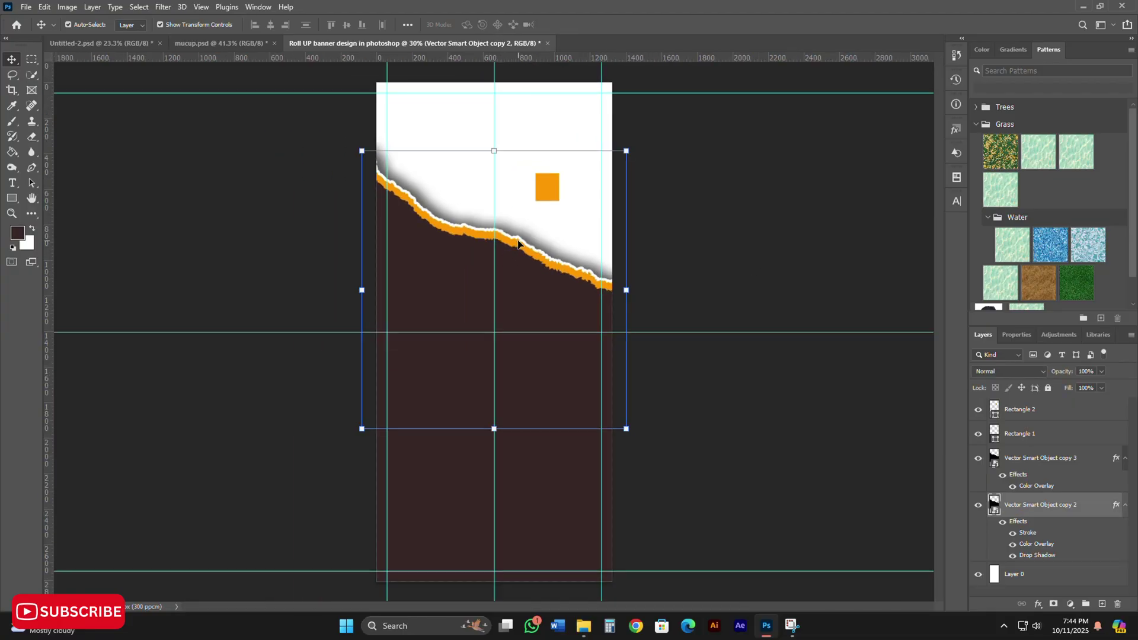
{"action": "left_click_drag", "start_coordinate": [518, 244], "coordinate": [512, 146]}
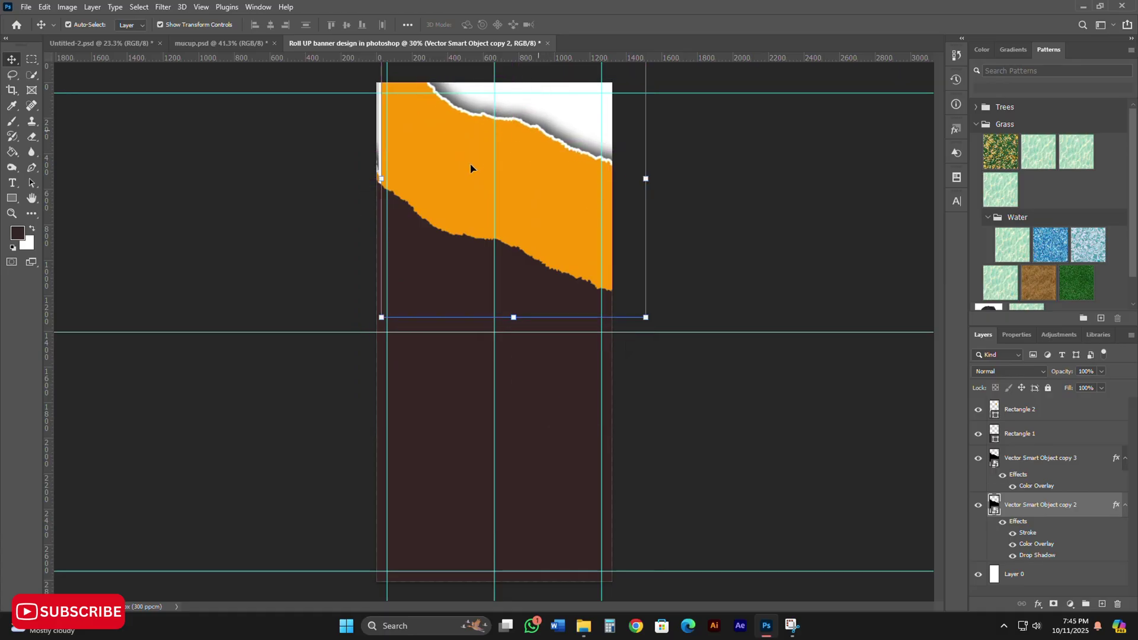
Step: Rotate the copied torn shape about 165° and place it in the top-right corner
{"action": "scroll", "coordinate": [495, 332], "scroll_direction": "down", "scroll_amount": 2}
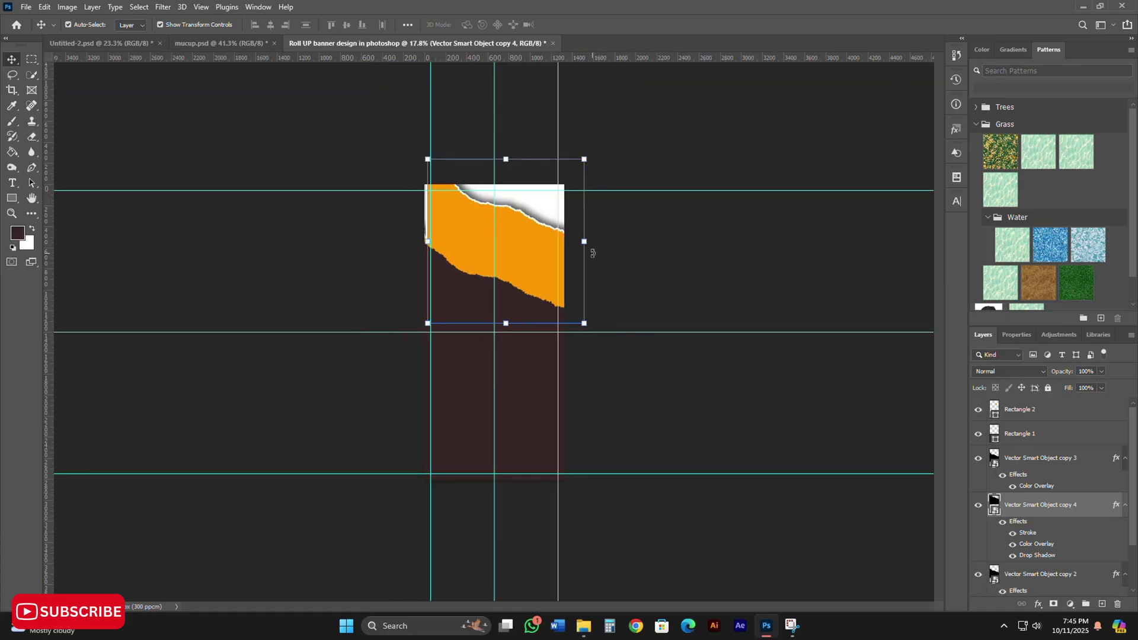
{"action": "left_click_drag", "start_coordinate": [593, 253], "coordinate": [620, 295]}
{"action": "left_click_drag", "start_coordinate": [541, 237], "coordinate": [573, 175]}
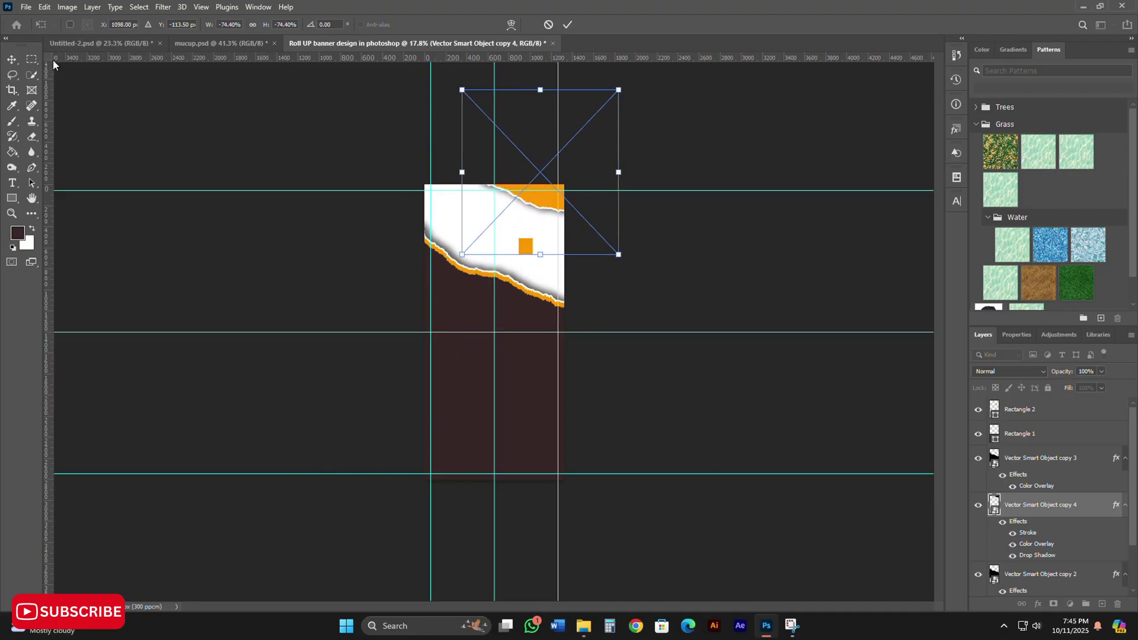
{"action": "key", "text": "Return"}
Step: Reposition the rotated torn shape up and slightly left
{"action": "scroll", "coordinate": [535, 175], "scroll_direction": "up", "scroll_amount": 1}
{"action": "scroll", "coordinate": [579, 209], "scroll_direction": "up", "scroll_amount": 2}
{"action": "scroll", "coordinate": [581, 224], "scroll_direction": "up", "scroll_amount": 2}
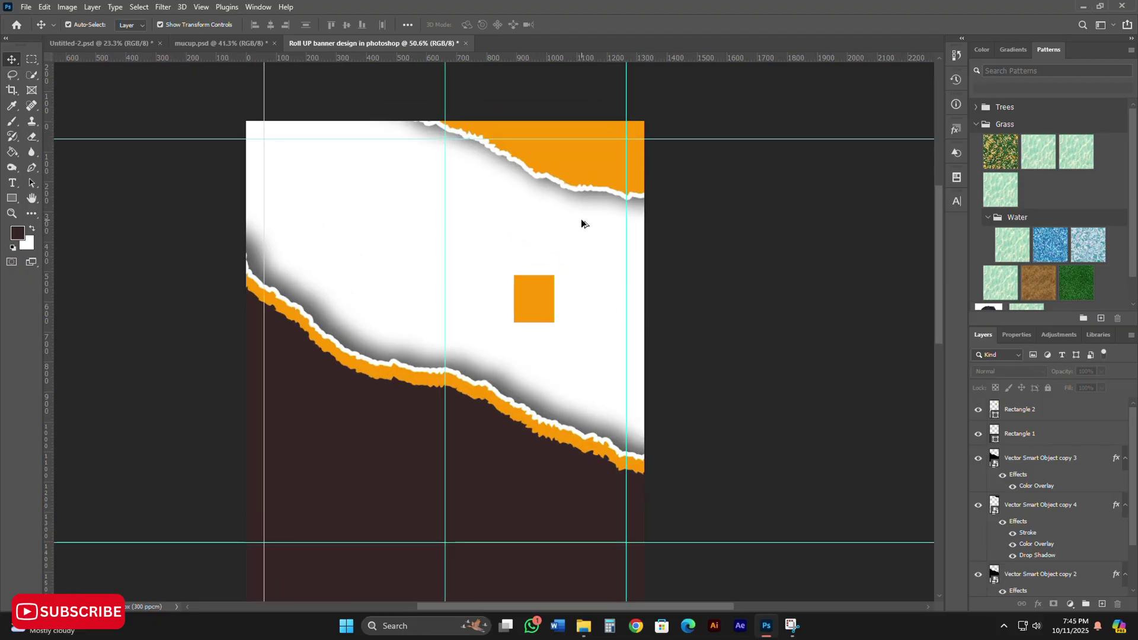
{"action": "mouse_move", "coordinate": [581, 223]}
{"action": "left_mouse_down"}
{"action": "mouse_move", "coordinate": [527, 157]}
{"action": "mouse_move", "coordinate": [618, 188]}
{"action": "left_mouse_up"}
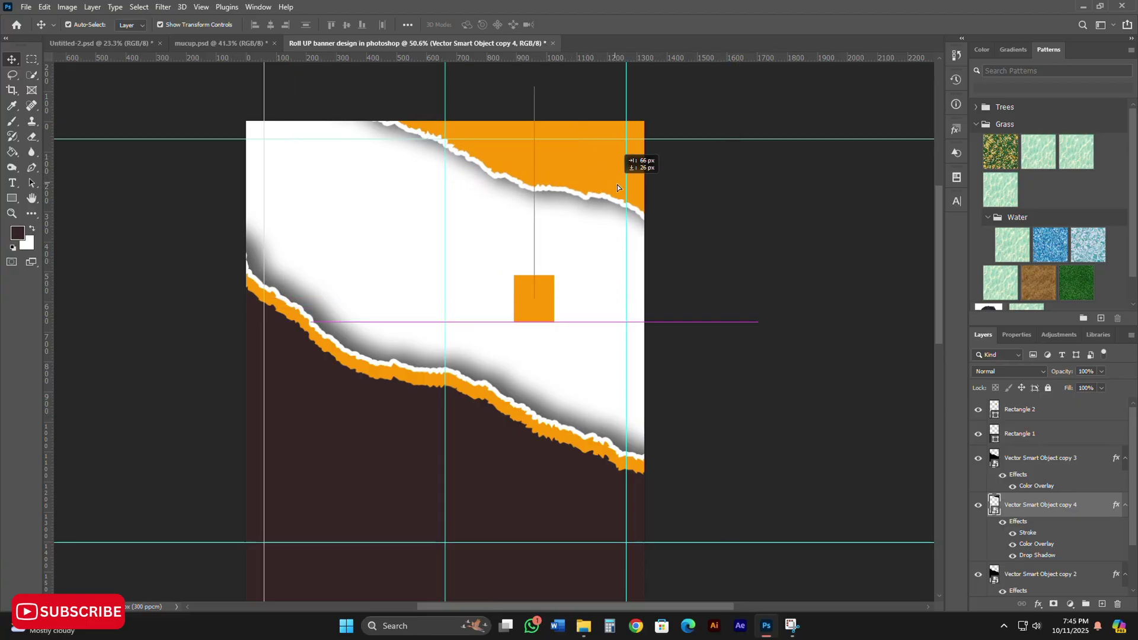
{"action": "left_click_drag", "start_coordinate": [617, 188], "coordinate": [596, 183]}
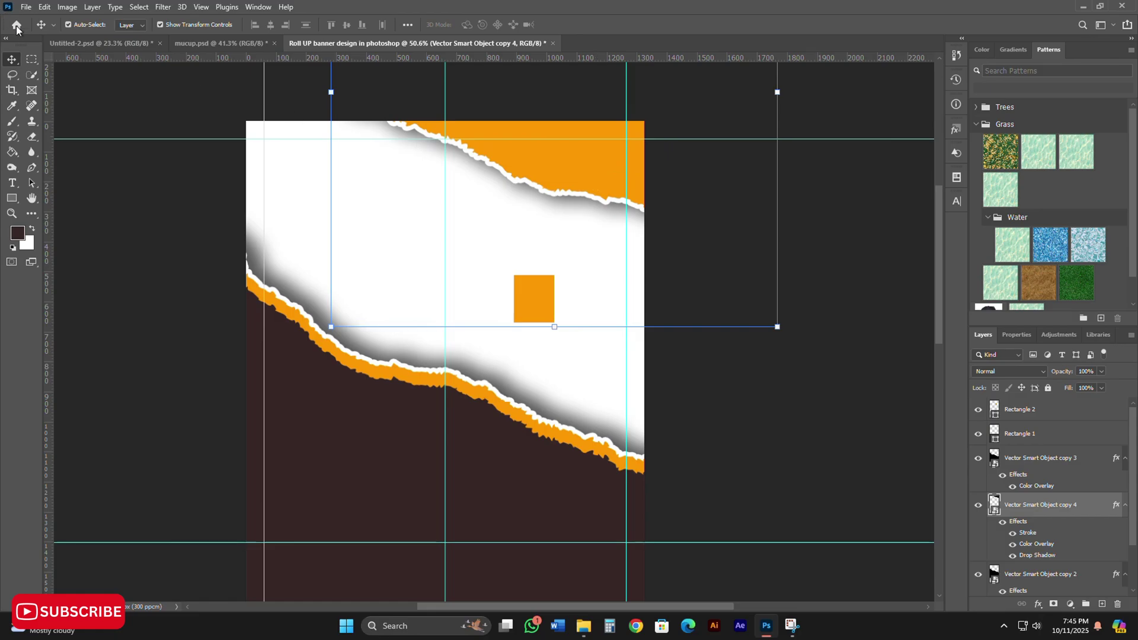
Step: Drag the fajita food photo from the Food Menu folder into the banner
{"action": "scroll", "coordinate": [520, 246], "scroll_direction": "down", "scroll_amount": 2}
{"action": "scroll", "coordinate": [521, 246], "scroll_direction": "up", "scroll_amount": 1}
{"action": "scroll", "coordinate": [573, 223], "scroll_direction": "down", "scroll_amount": 2}
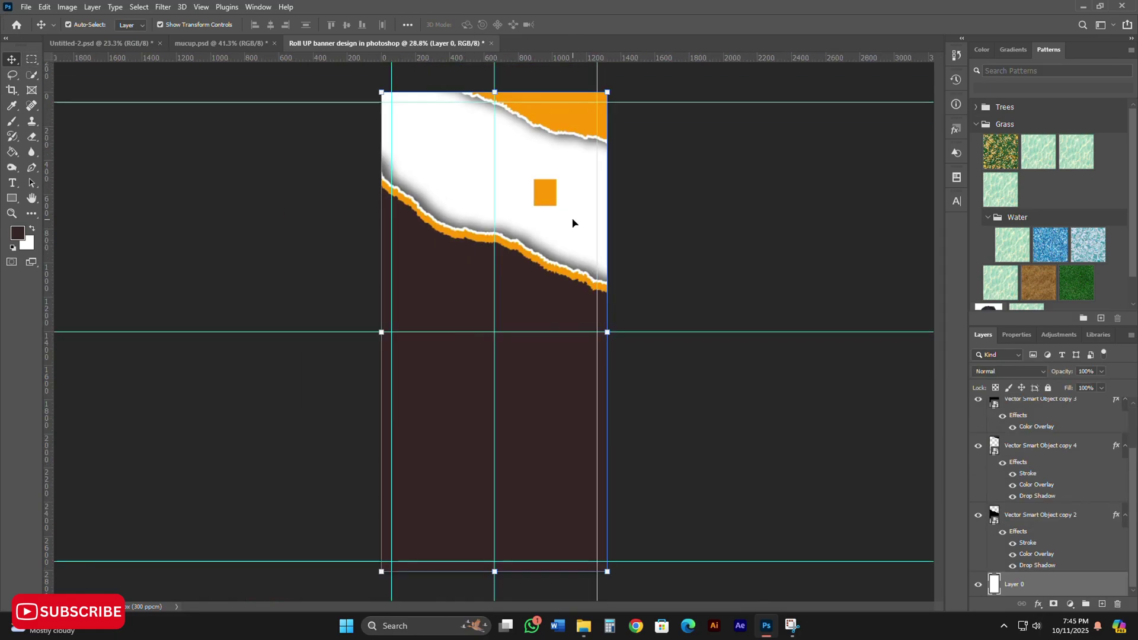
{"action": "left_click", "coordinate": [545, 537]}
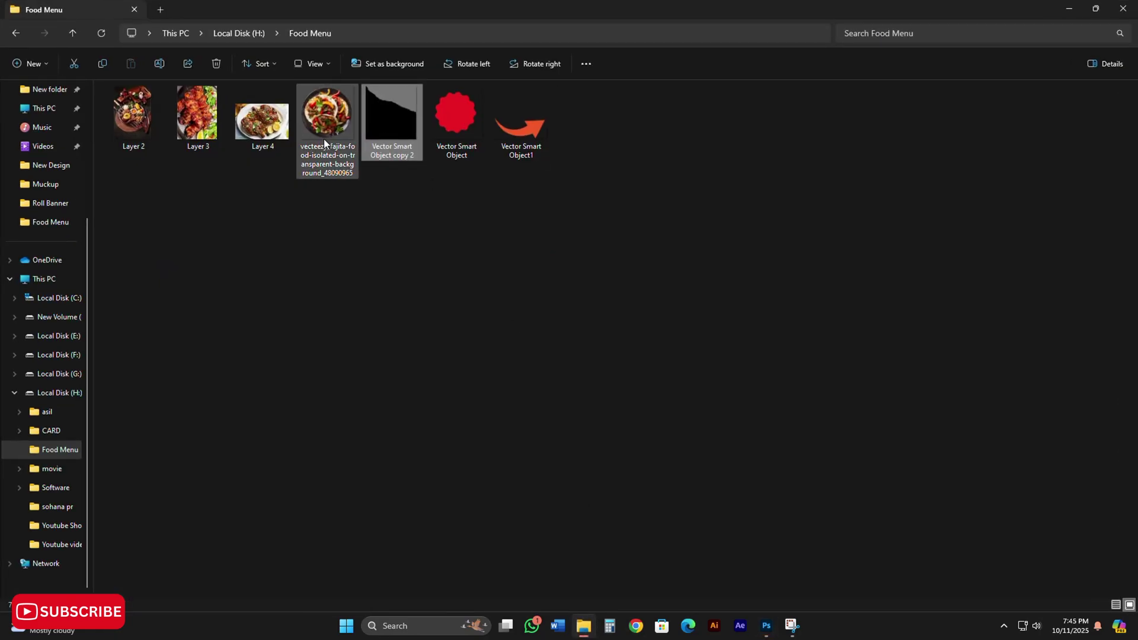
{"action": "left_click_drag", "start_coordinate": [323, 139], "coordinate": [610, 340]}
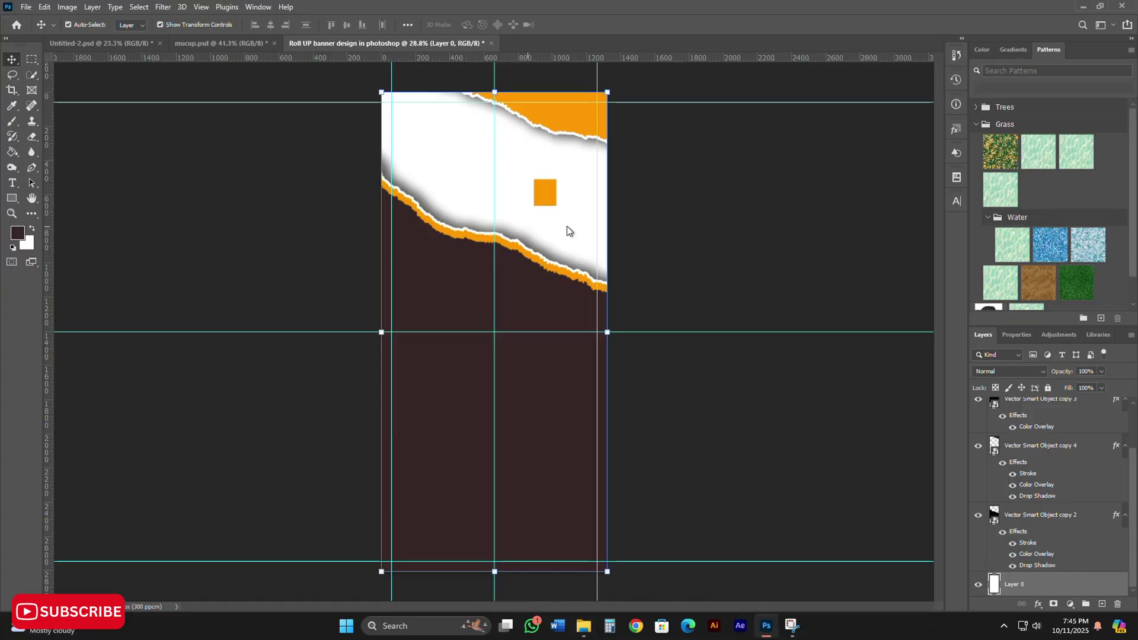
Step: Scale and position the fajita photo to fill the area between the torn edges
{"action": "mouse_move", "coordinate": [530, 299]}
{"action": "left_mouse_down"}
{"action": "mouse_move", "coordinate": [531, 161]}
{"action": "mouse_move", "coordinate": [508, 143]}
{"action": "left_mouse_up"}
{"action": "key", "text": "Return"}
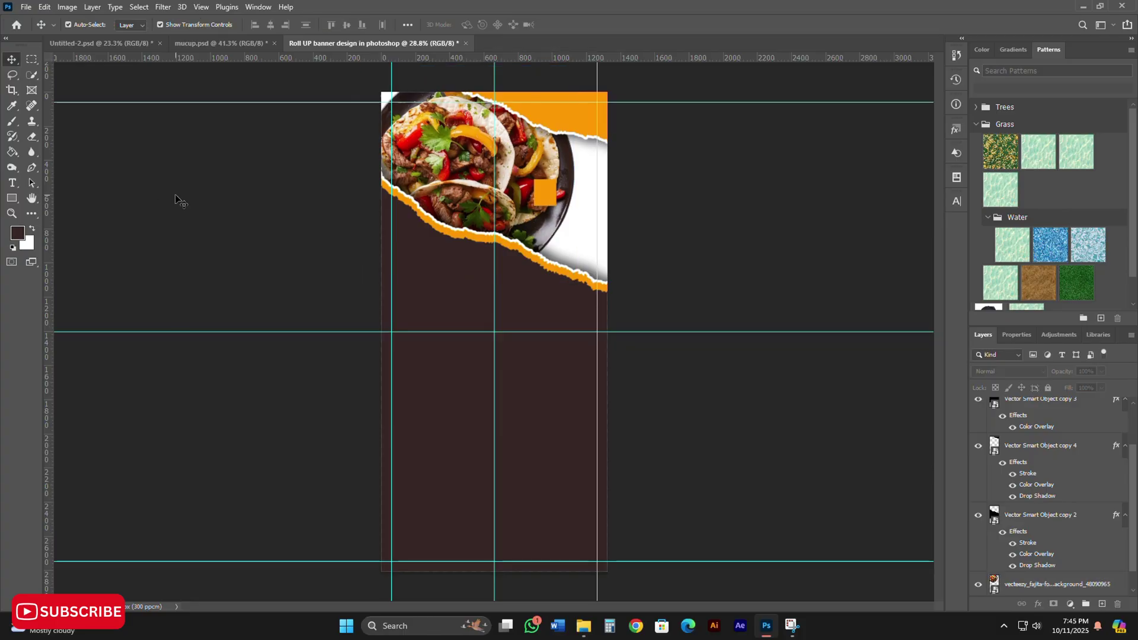
{"action": "left_click", "coordinate": [537, 209]}
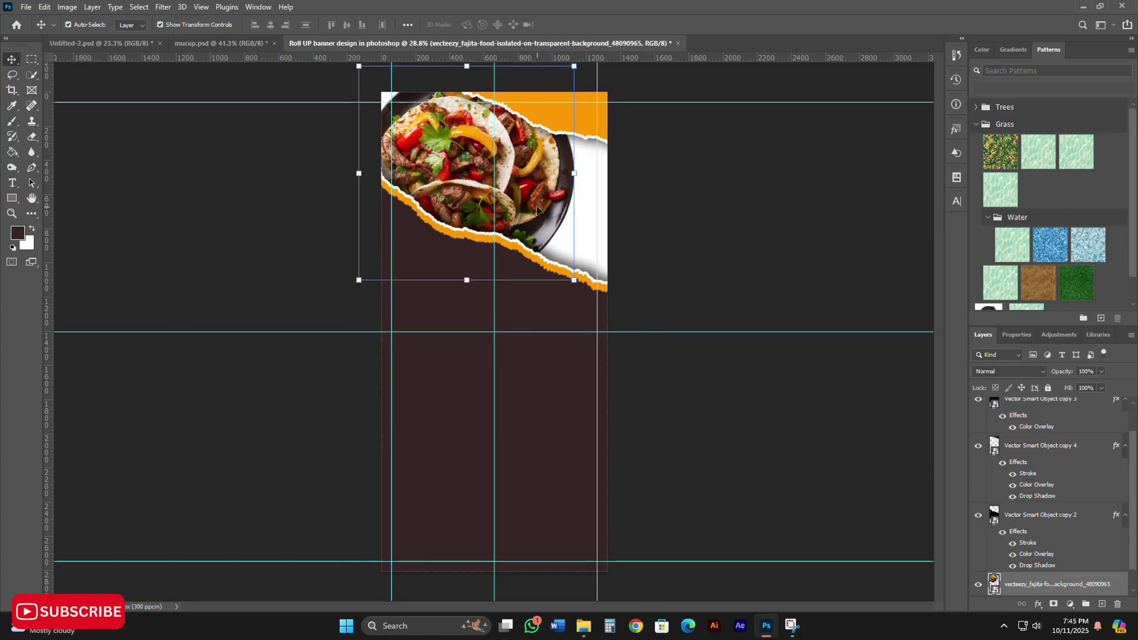
{"action": "left_click_drag", "start_coordinate": [578, 280], "coordinate": [686, 389]}
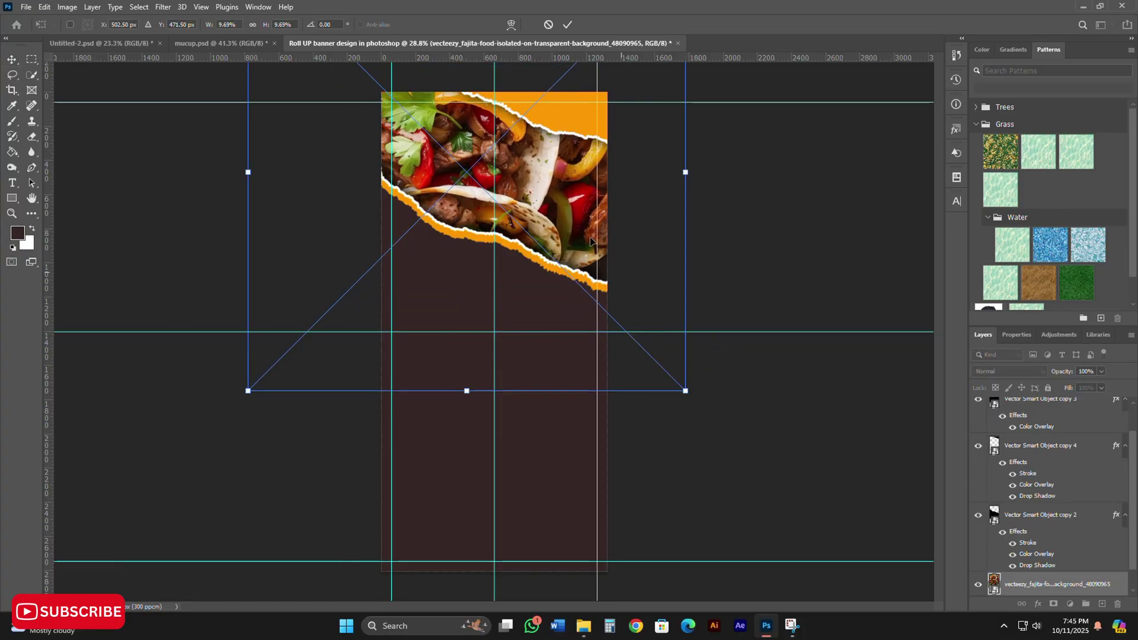
{"action": "scroll", "coordinate": [522, 332], "scroll_direction": "down", "scroll_amount": 1}
{"action": "left_click_drag", "start_coordinate": [546, 215], "coordinate": [572, 237]}
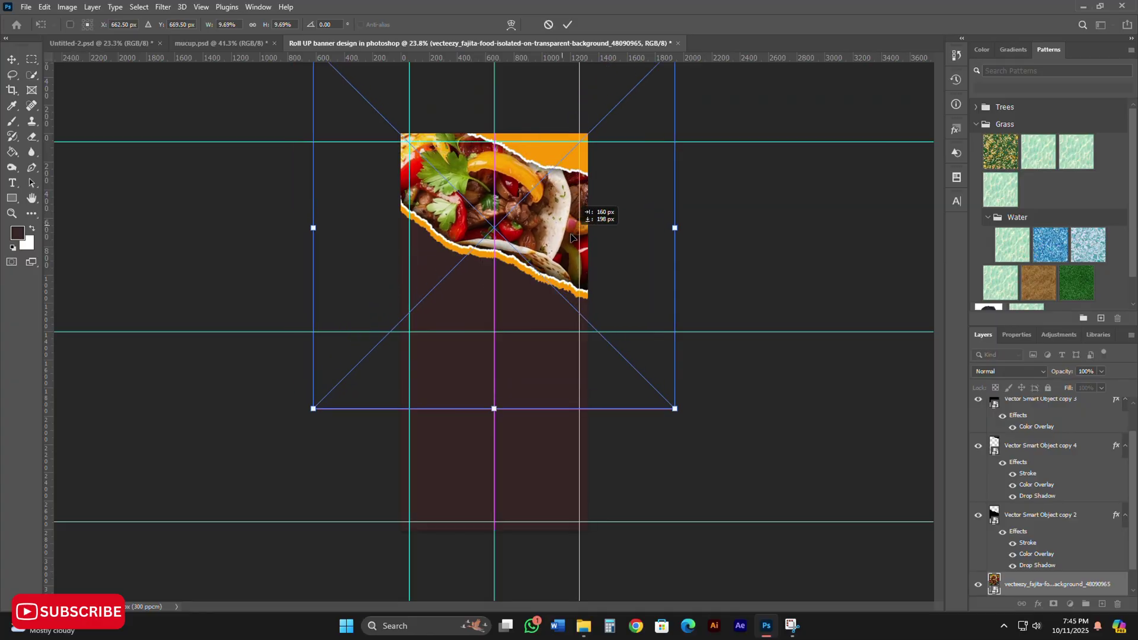
{"action": "left_click_drag", "start_coordinate": [684, 404], "coordinate": [627, 346]}
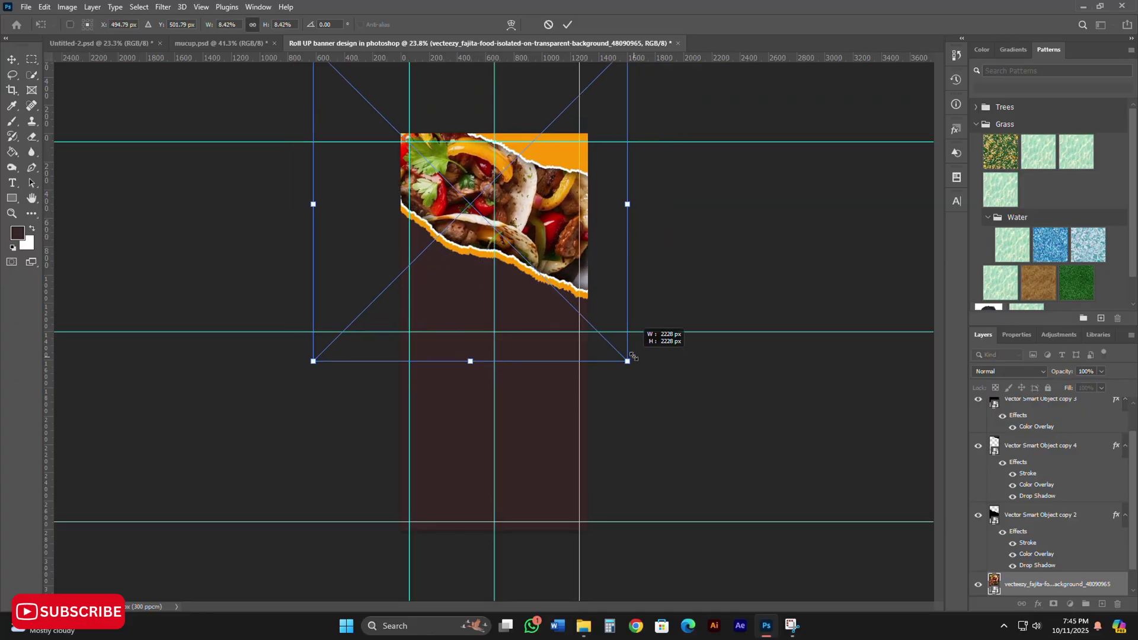
{"action": "left_click_drag", "start_coordinate": [558, 241], "coordinate": [574, 255]}
{"action": "mouse_move", "coordinate": [331, 64]}
{"action": "left_mouse_down"}
{"action": "mouse_move", "coordinate": [352, 85]}
{"action": "mouse_move", "coordinate": [333, 66]}
{"action": "left_mouse_up"}
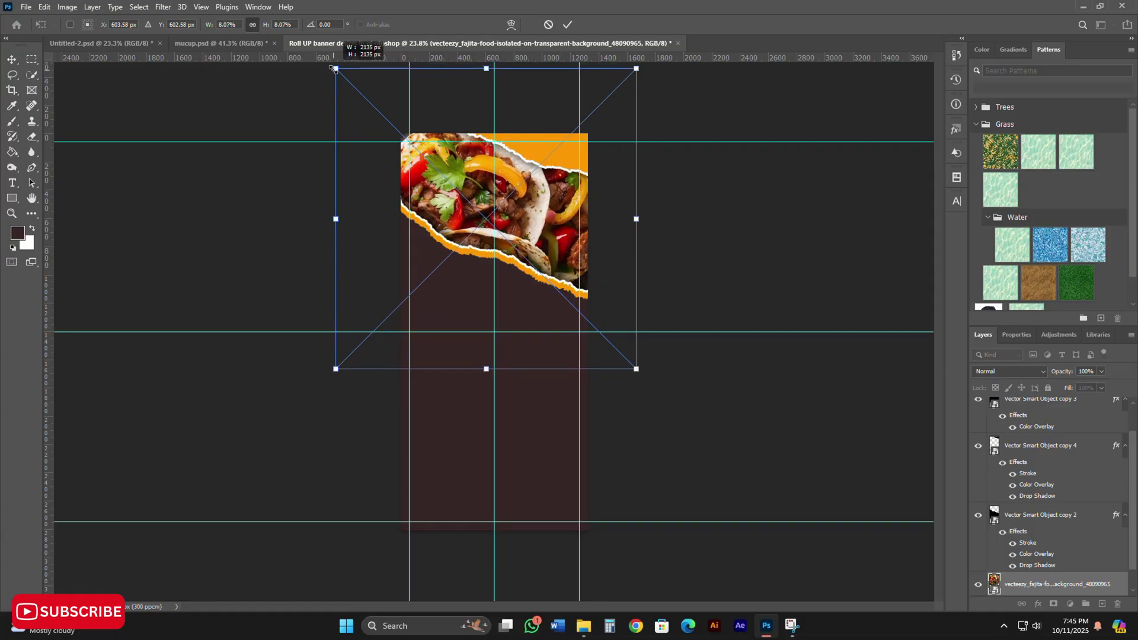
{"action": "left_click_drag", "start_coordinate": [532, 224], "coordinate": [535, 216]}
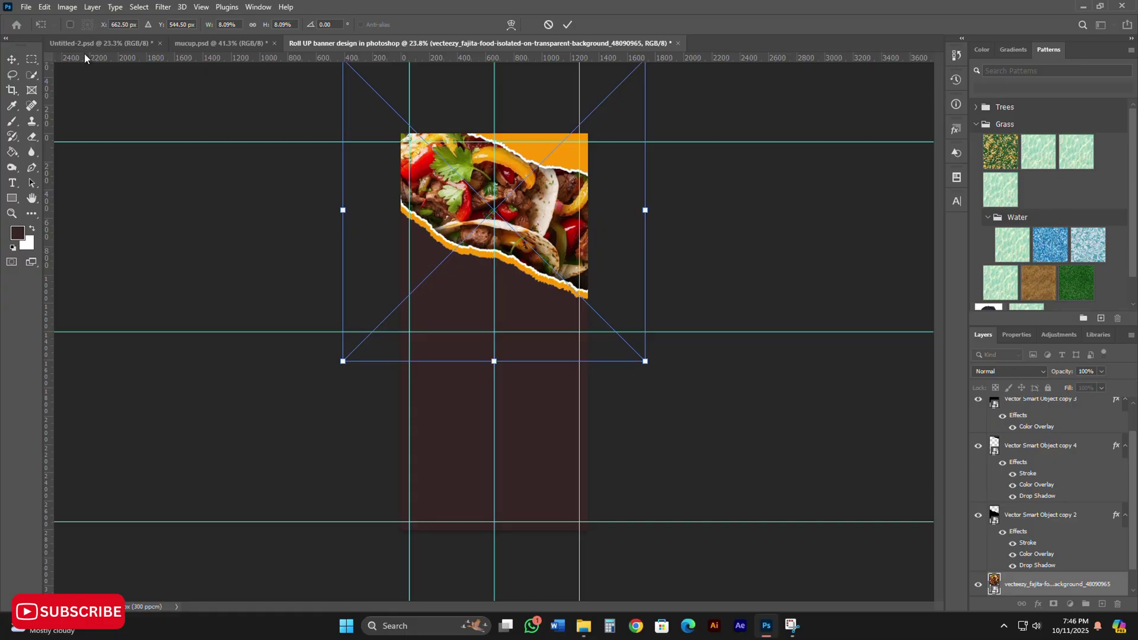
{"action": "key", "text": "Return"}
Step: Nudge the orange torn-edge layer up two arrow-key steps
{"action": "scroll", "coordinate": [524, 268], "scroll_direction": "up", "scroll_amount": 2}
{"action": "scroll", "coordinate": [524, 268], "scroll_direction": "up", "scroll_amount": 2}
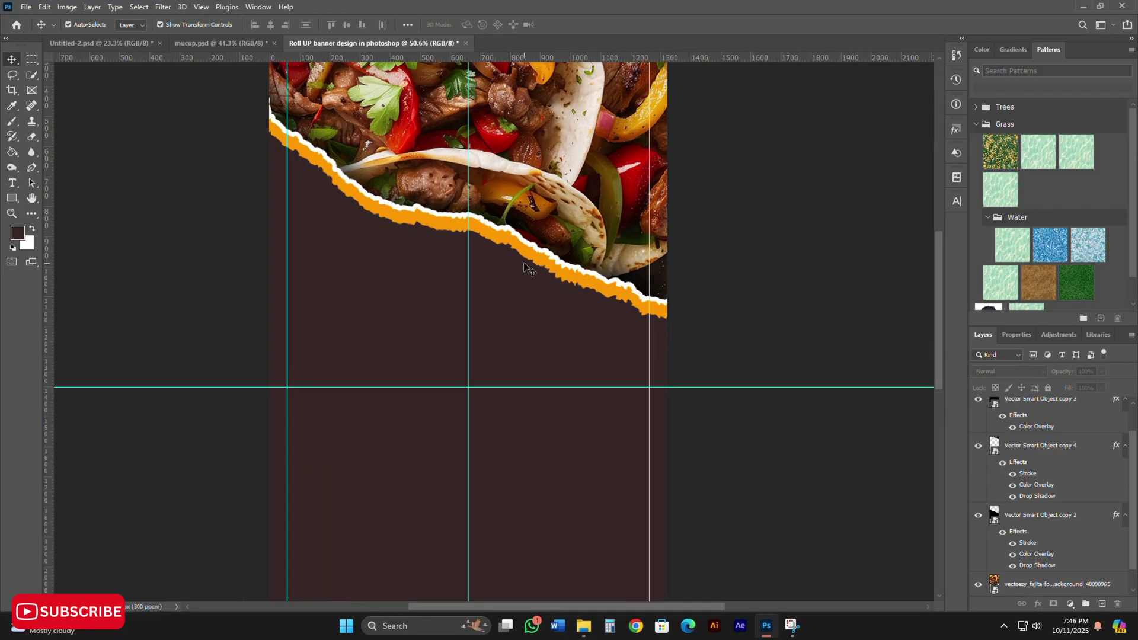
{"action": "scroll", "coordinate": [524, 267], "scroll_direction": "up", "scroll_amount": 2}
{"action": "left_click", "coordinate": [533, 279]}
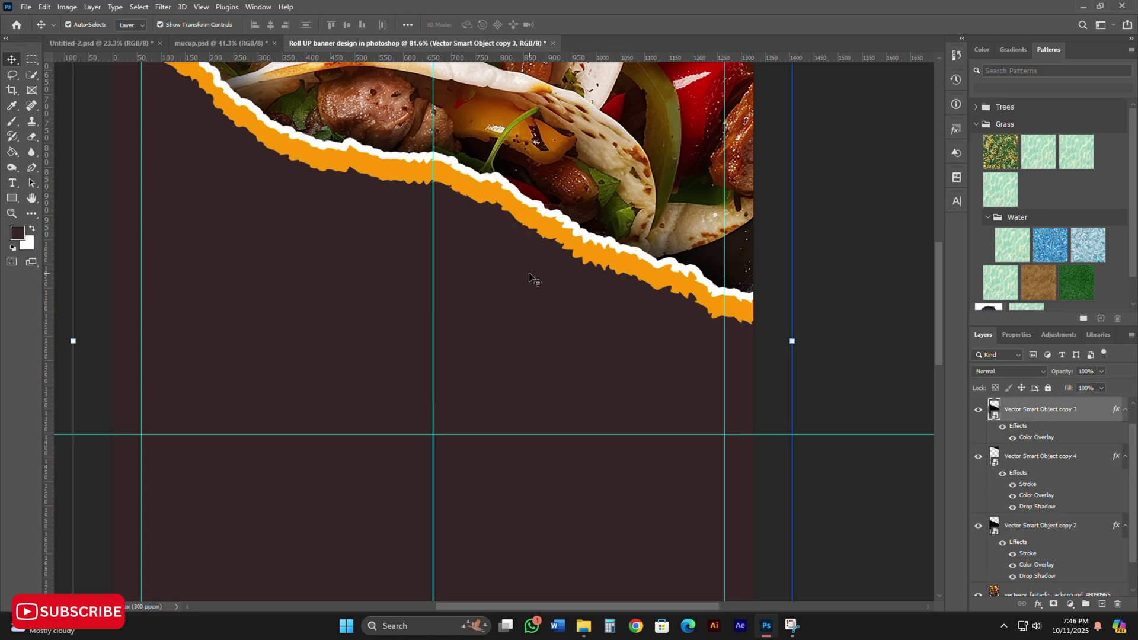
{"action": "key", "text": "Up"}
{"action": "key", "text": "Up"}
{"action": "key", "text": "Up"}
{"action": "key", "text": "Up"}
{"action": "key", "text": "Up"}
{"action": "key", "text": "Up"}
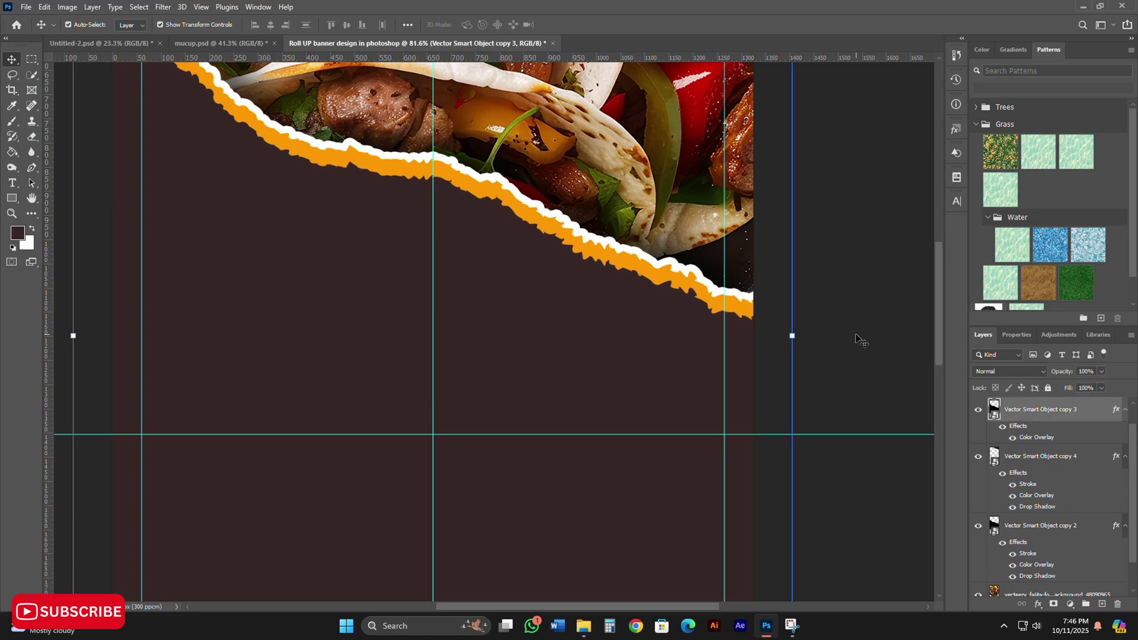
{"action": "key", "text": "Up"}
{"action": "key", "text": "Up"}
{"action": "left_click", "coordinate": [856, 338]}
Step: Move the horizontal guide further down and add a new empty layer
{"action": "scroll", "coordinate": [857, 338], "scroll_direction": "down", "scroll_amount": 2}
{"action": "scroll", "coordinate": [515, 181], "scroll_direction": "up", "scroll_amount": 3}
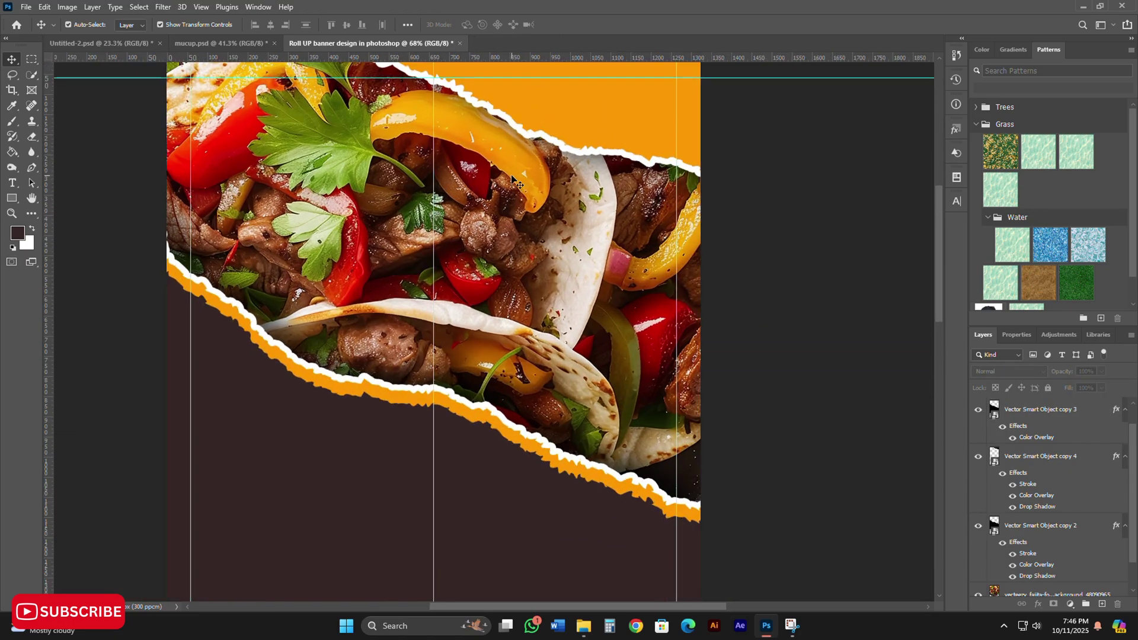
{"action": "scroll", "coordinate": [505, 238], "scroll_direction": "down", "scroll_amount": 3}
{"action": "left_click_drag", "start_coordinate": [460, 325], "coordinate": [500, 301]}
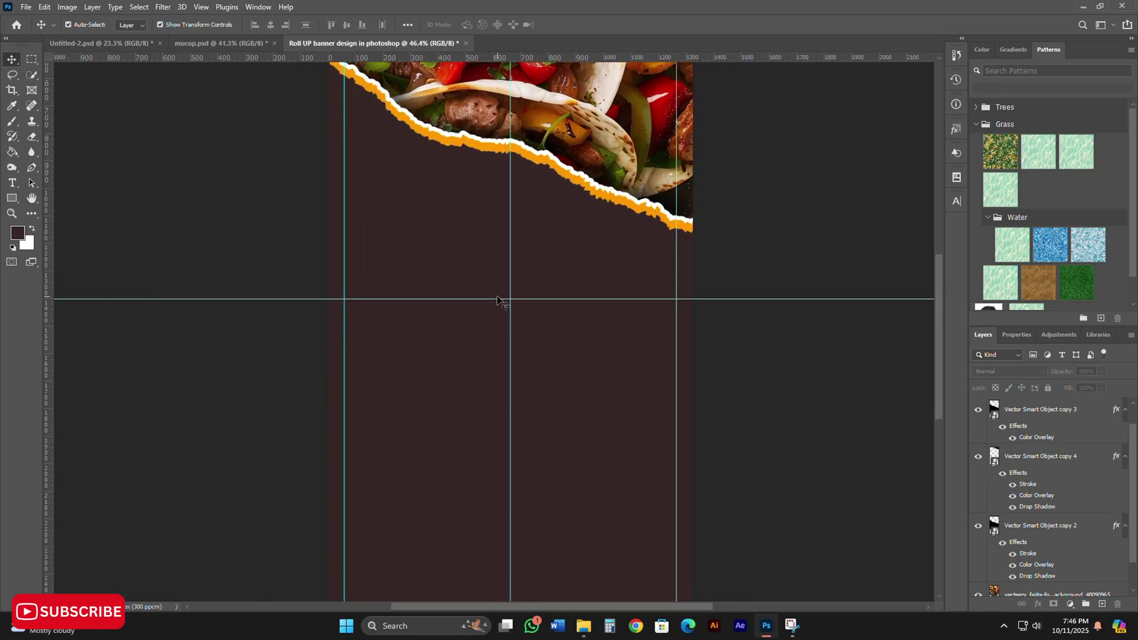
{"action": "scroll", "coordinate": [431, 188], "scroll_direction": "up", "scroll_amount": 1}
{"action": "key", "text": "ctrl+shift+alt+n"}
Step: Add placeholder text below the food photo
{"action": "left_click", "coordinate": [13, 185]}
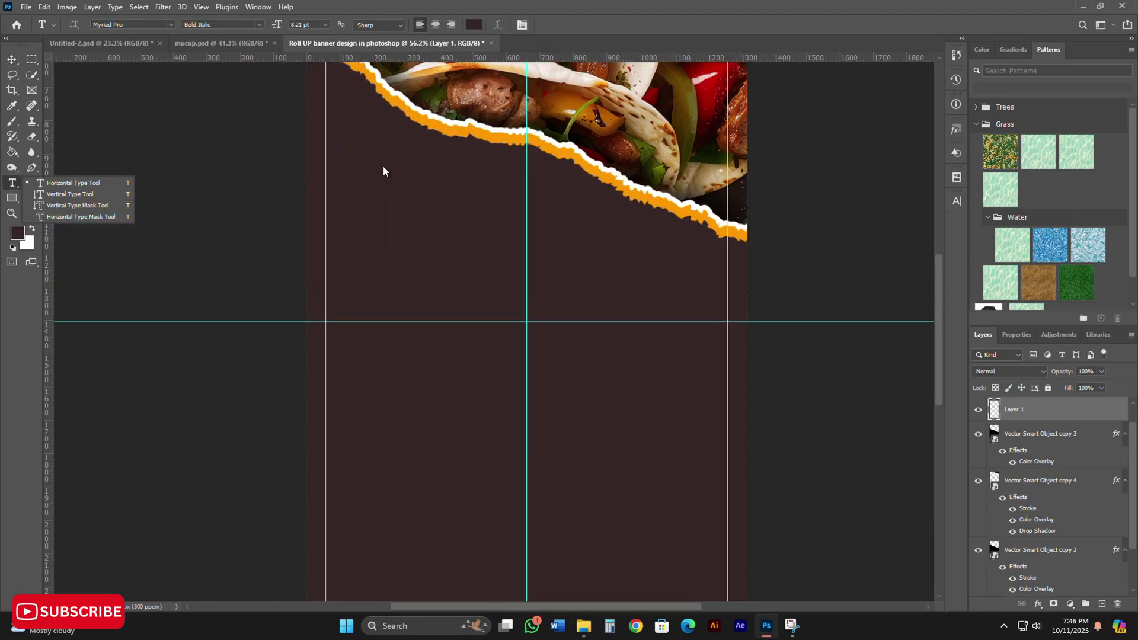
{"action": "left_click", "coordinate": [380, 197]}
{"action": "left_click", "coordinate": [12, 61]}
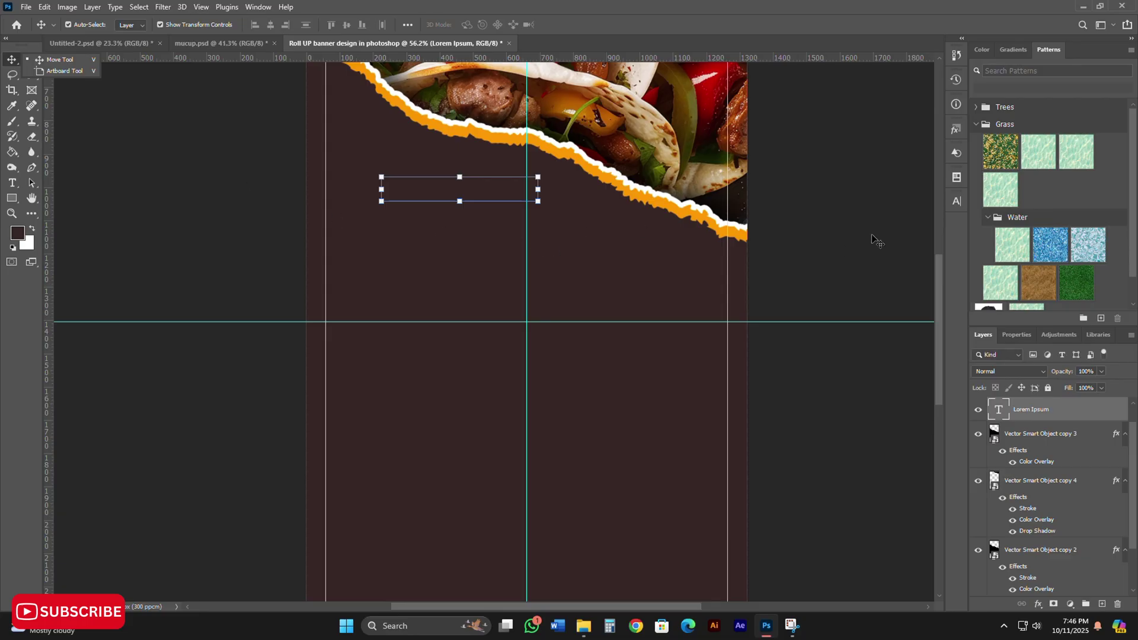
Step: Set the text colour to the sampled orange and the font to Motion Picture Personal Use
{"action": "left_click", "coordinate": [956, 201]}
{"action": "left_click", "coordinate": [925, 269]}
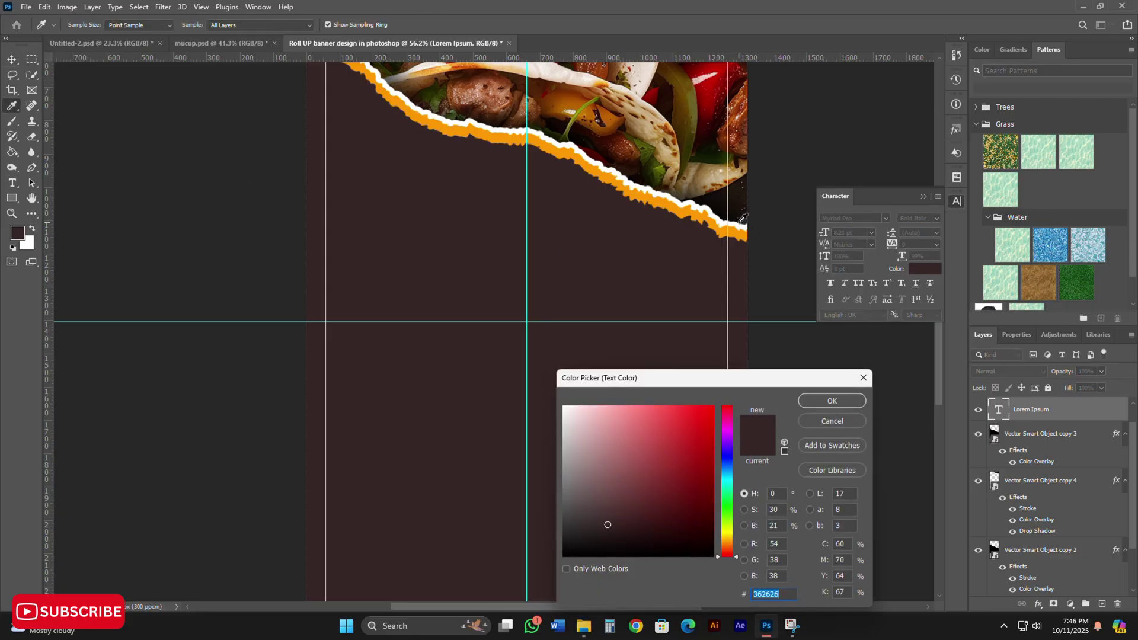
{"action": "left_click", "coordinate": [700, 215]}
{"action": "left_click", "coordinate": [840, 398]}
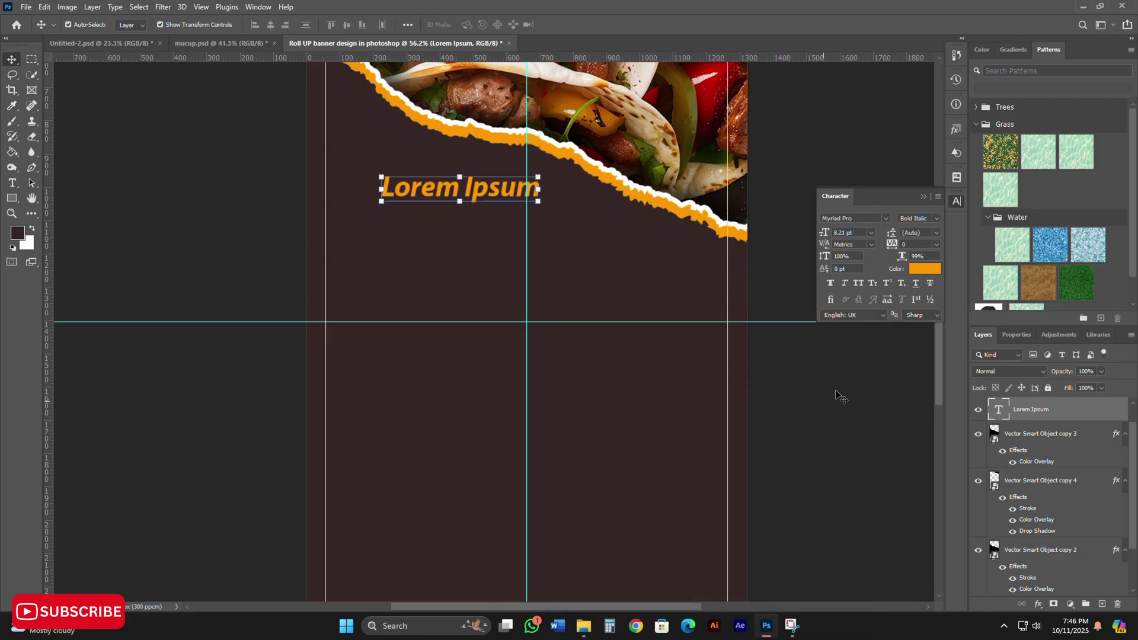
{"action": "left_click", "coordinate": [886, 217]}
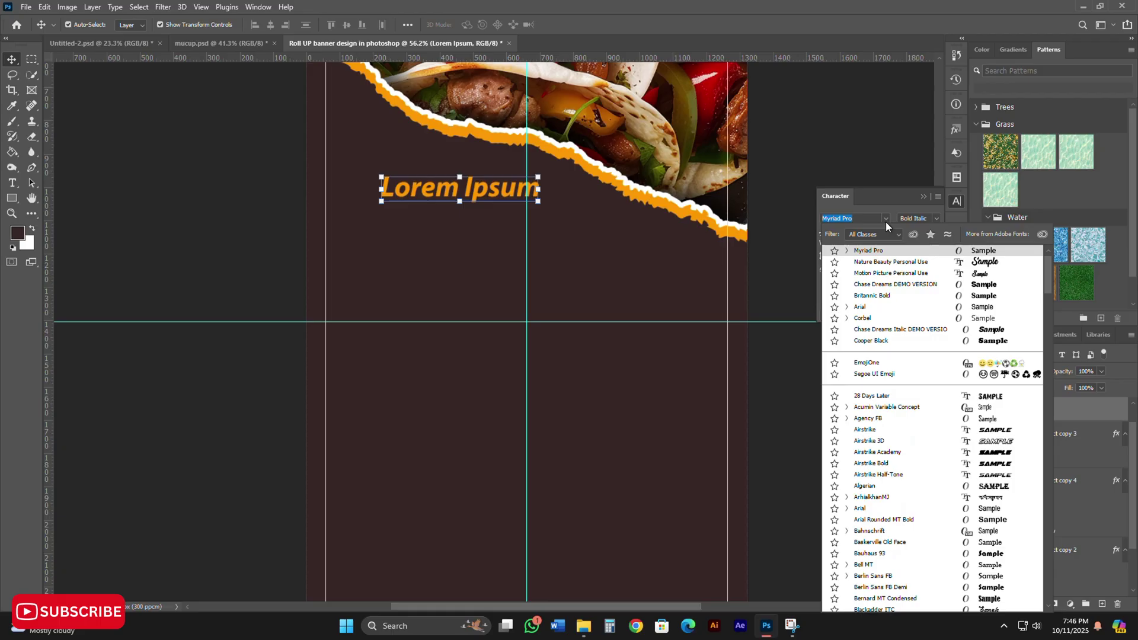
{"action": "left_click", "coordinate": [994, 274]}
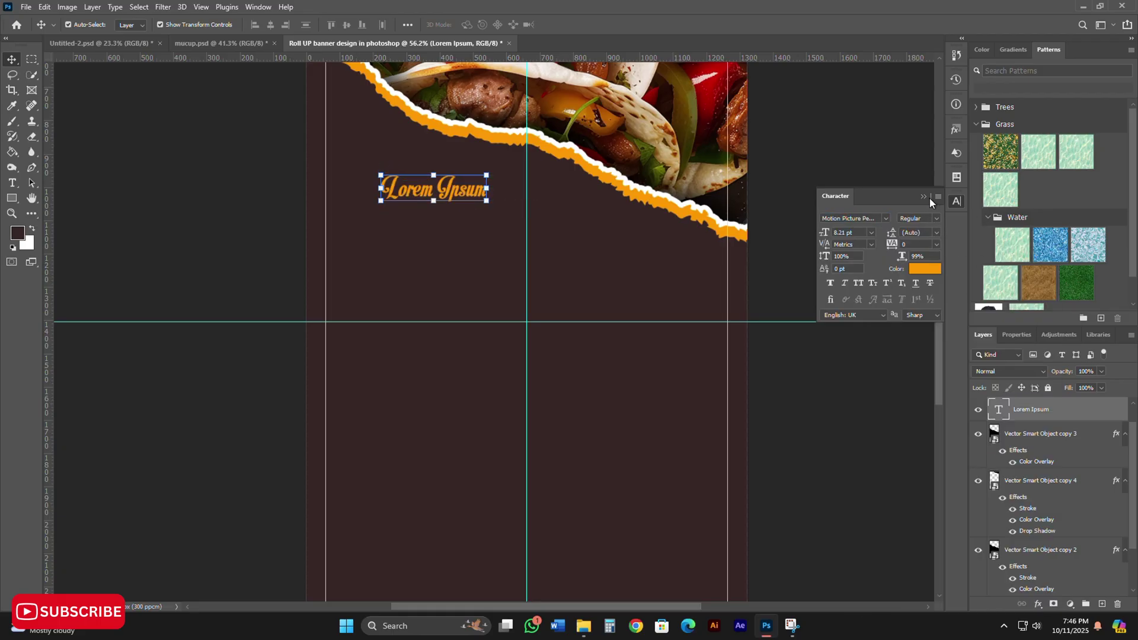
{"action": "left_click", "coordinate": [923, 197]}
Step: Replace the placeholder with 'Special' and move it up and left
{"action": "double_click", "coordinate": [452, 194]}
{"action": "key", "text": "BackSpace"}
{"action": "type", "text": "Special"}
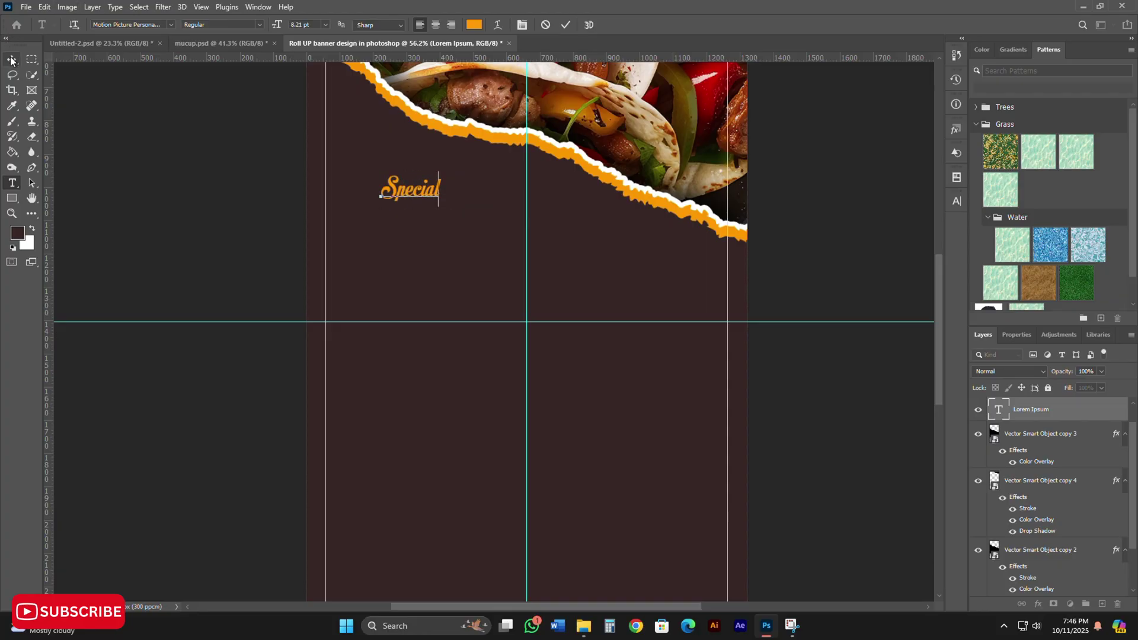
{"action": "left_click", "coordinate": [11, 60]}
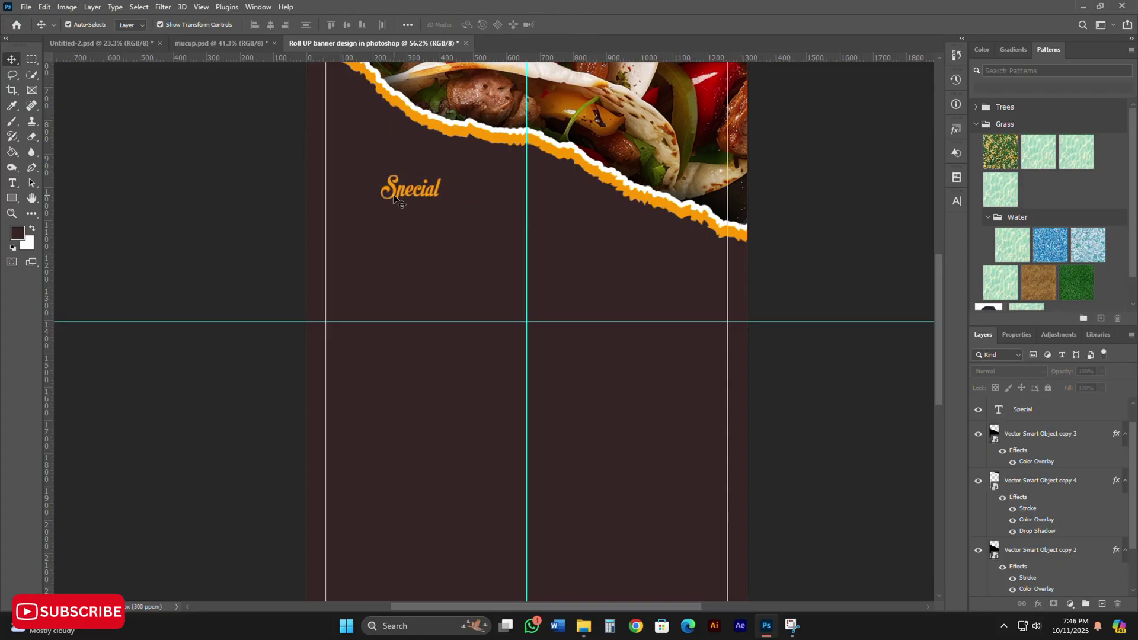
{"action": "mouse_move", "coordinate": [439, 205]}
{"action": "left_mouse_down"}
{"action": "mouse_move", "coordinate": [384, 191]}
{"action": "mouse_move", "coordinate": [467, 239]}
{"action": "left_mouse_up"}
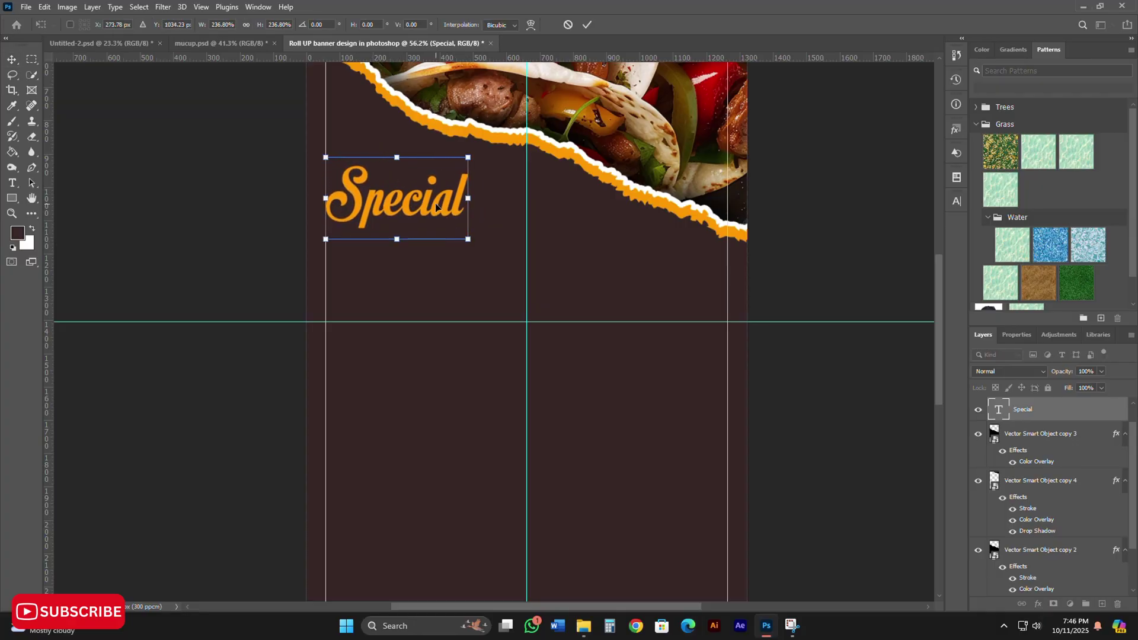
Step: Commit the enlarged Special and retype its duplicate as 'Food'
{"action": "key", "text": "Return"}
{"action": "mouse_move", "coordinate": [450, 190]}
{"action": "left_mouse_down"}
{"action": "mouse_move", "coordinate": [451, 172]}
{"action": "mouse_move", "coordinate": [453, 245]}
{"action": "left_mouse_up"}
{"action": "double_click", "coordinate": [449, 240]}
{"action": "key", "text": "BackSpace"}
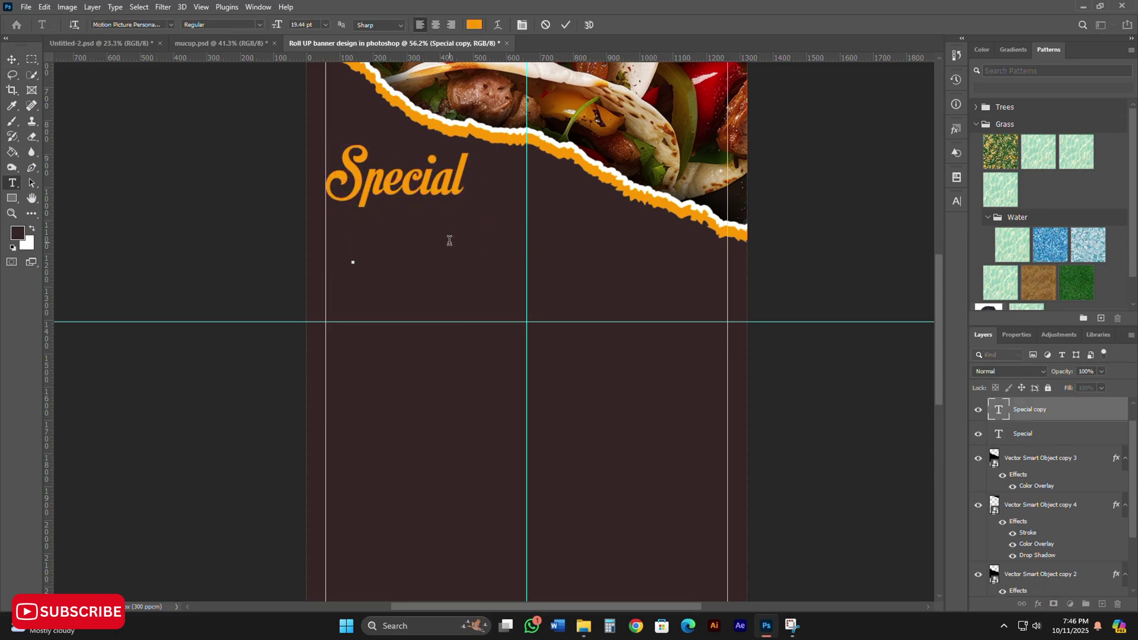
{"action": "type", "text": "Food"}
{"action": "left_click", "coordinate": [12, 59]}
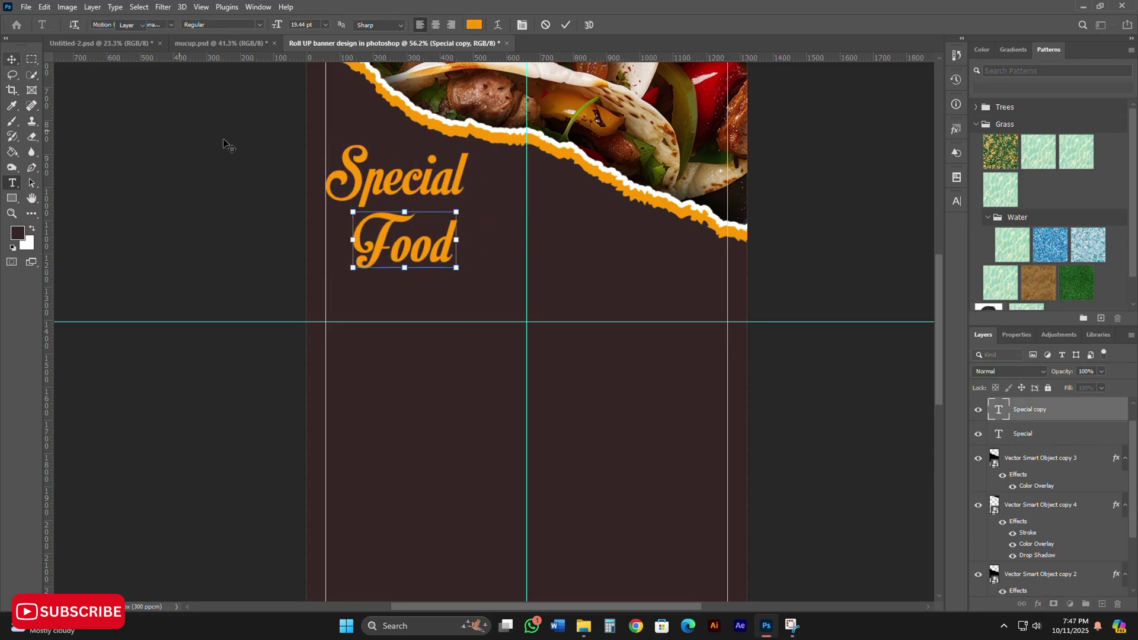
Step: Set 'Food' to the Nature Beauty Personal Use font in white
{"action": "left_click", "coordinate": [956, 201]}
{"action": "left_click", "coordinate": [887, 217]}
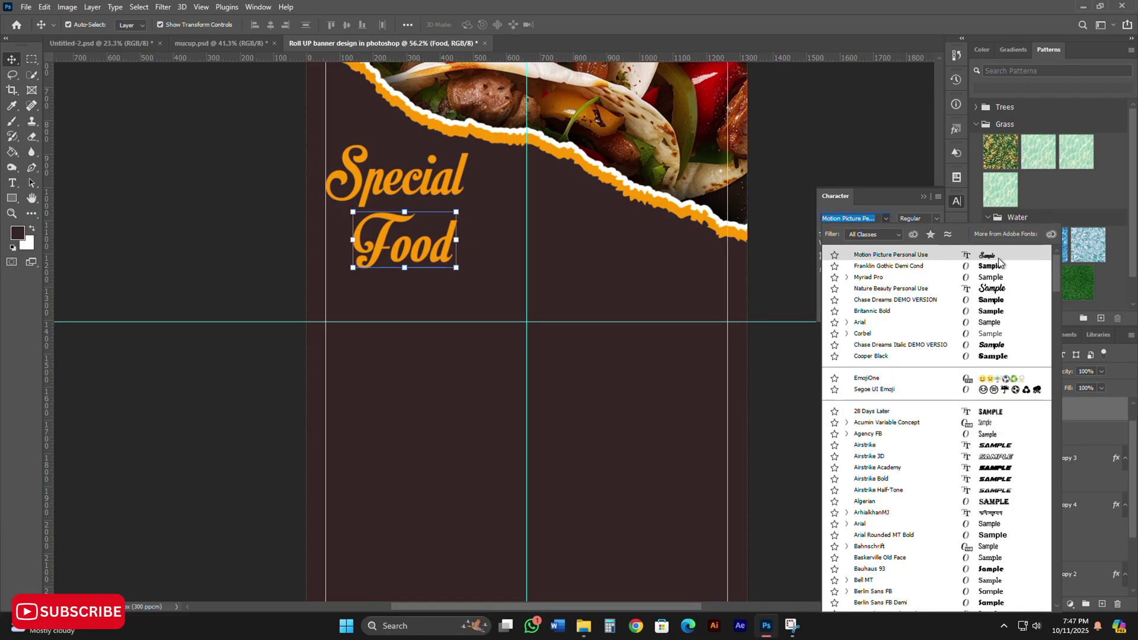
{"action": "left_click", "coordinate": [1002, 289]}
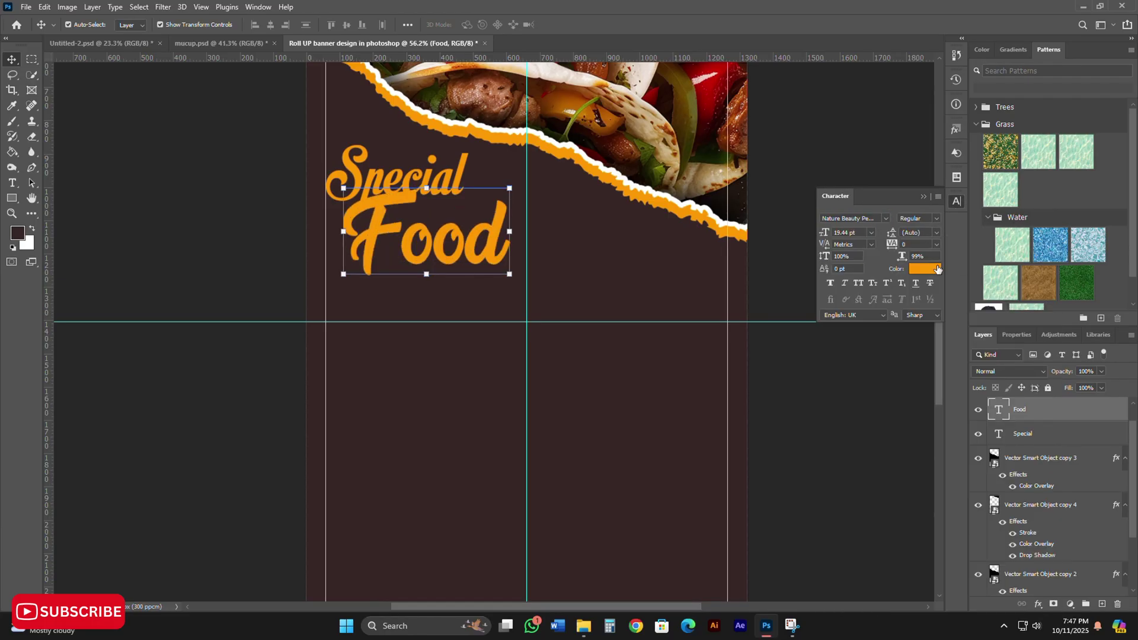
{"action": "left_click", "coordinate": [925, 269]}
{"action": "left_click", "coordinate": [564, 407]}
{"action": "left_click", "coordinate": [833, 401]}
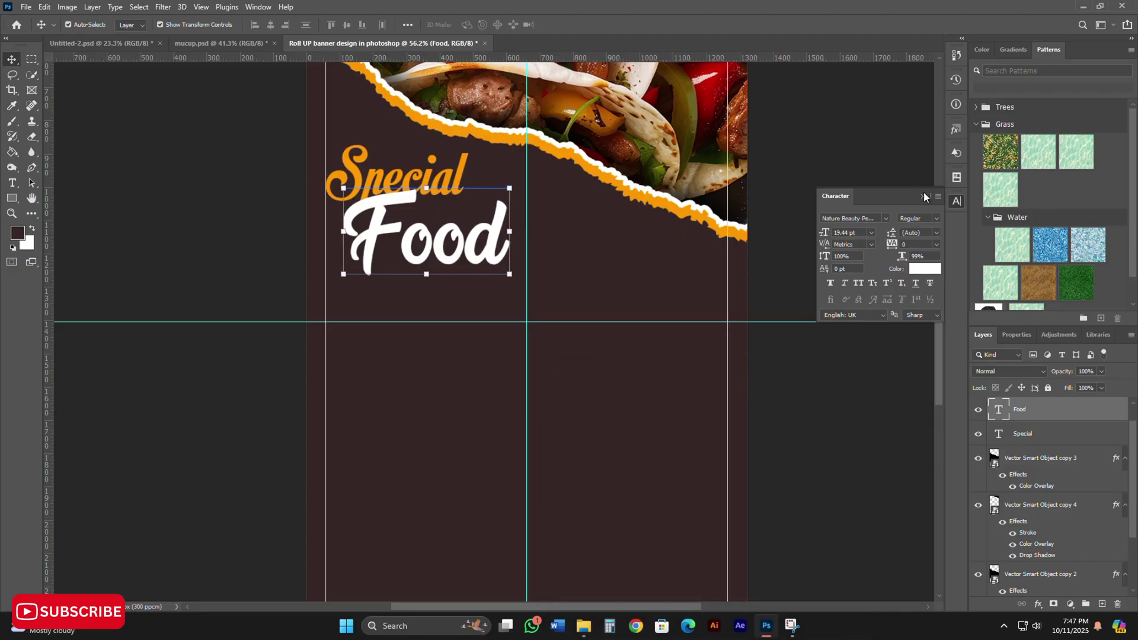
{"action": "left_click", "coordinate": [923, 196]}
{"action": "left_click", "coordinate": [830, 225]}
Step: Enlarge 'Food' and shift it right beneath Special
{"action": "mouse_move", "coordinate": [449, 263]}
{"action": "left_mouse_down"}
{"action": "mouse_move", "coordinate": [516, 294]}
{"action": "mouse_move", "coordinate": [479, 299]}
{"action": "mouse_move", "coordinate": [491, 309]}
{"action": "left_mouse_up"}
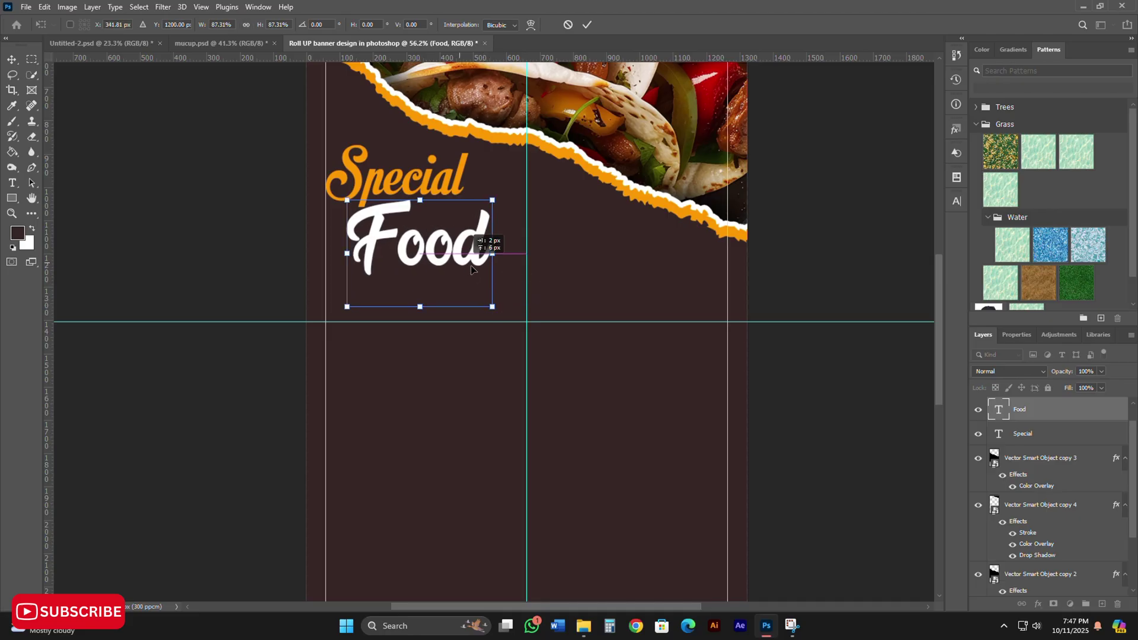
{"action": "left_click_drag", "start_coordinate": [459, 267], "coordinate": [475, 271]}
{"action": "key", "text": "Return"}
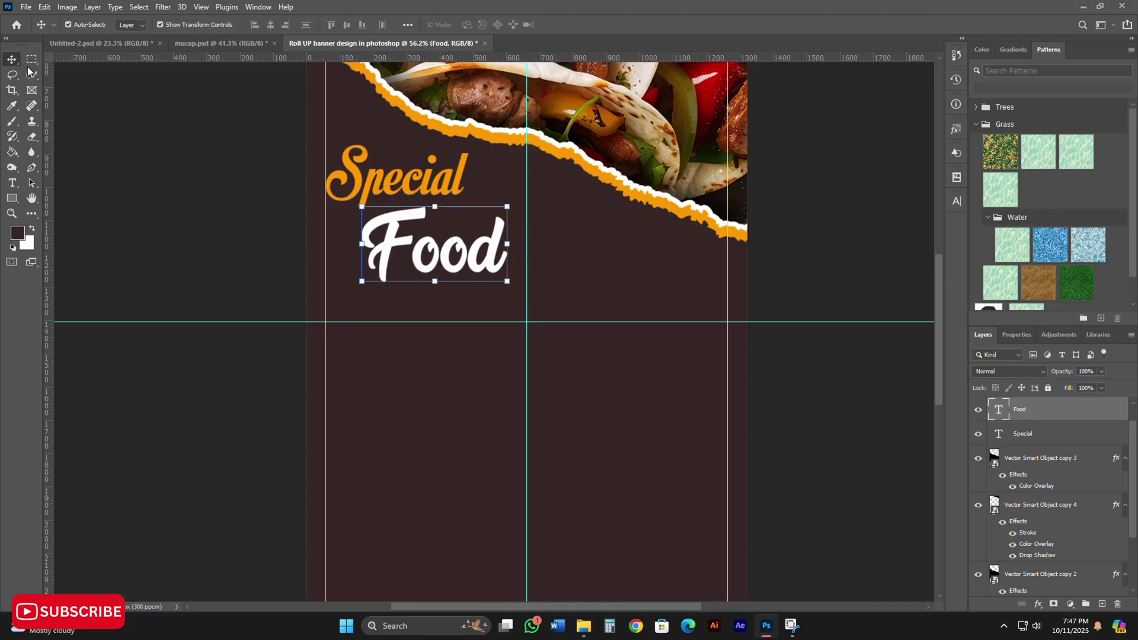
Step: Scale Special and Food up together, then stack Food neatly under Special
{"action": "scroll", "coordinate": [418, 252], "scroll_direction": "up", "scroll_amount": 2}
{"action": "scroll", "coordinate": [418, 252], "scroll_direction": "up", "scroll_amount": 2}
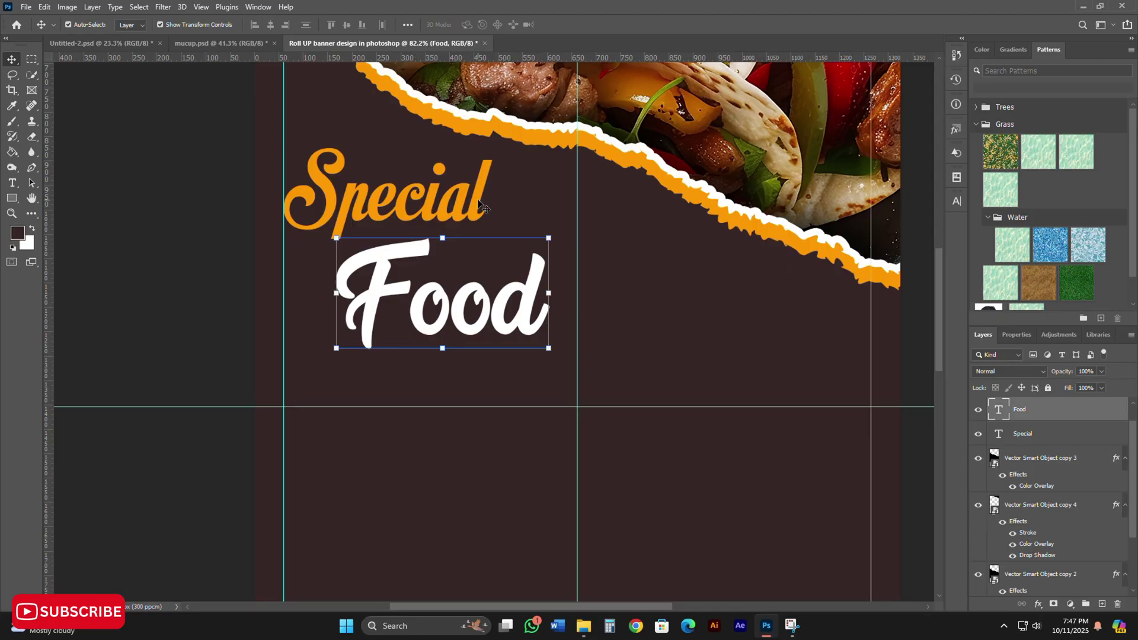
{"action": "left_click", "coordinate": [481, 204], "text": "shift"}
{"action": "key", "text": "ctrl+t"}
{"action": "left_click_drag", "start_coordinate": [549, 350], "coordinate": [593, 382]}
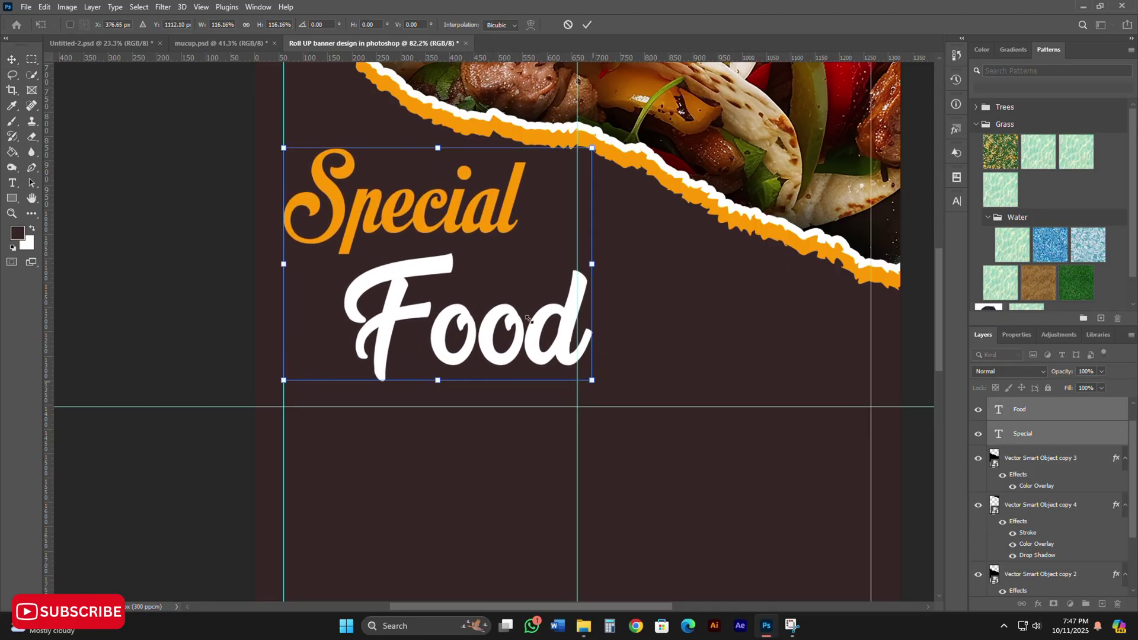
{"action": "left_click", "coordinate": [16, 61]}
{"action": "left_click_drag", "start_coordinate": [423, 210], "coordinate": [421, 202]}
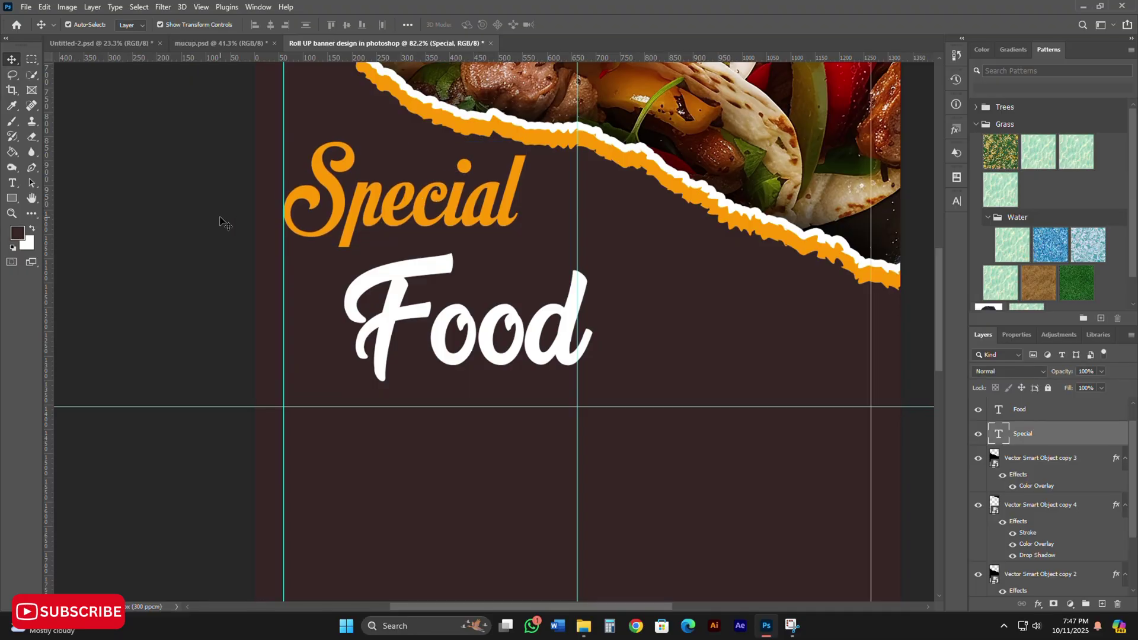
{"action": "left_click_drag", "start_coordinate": [401, 306], "coordinate": [392, 290]}
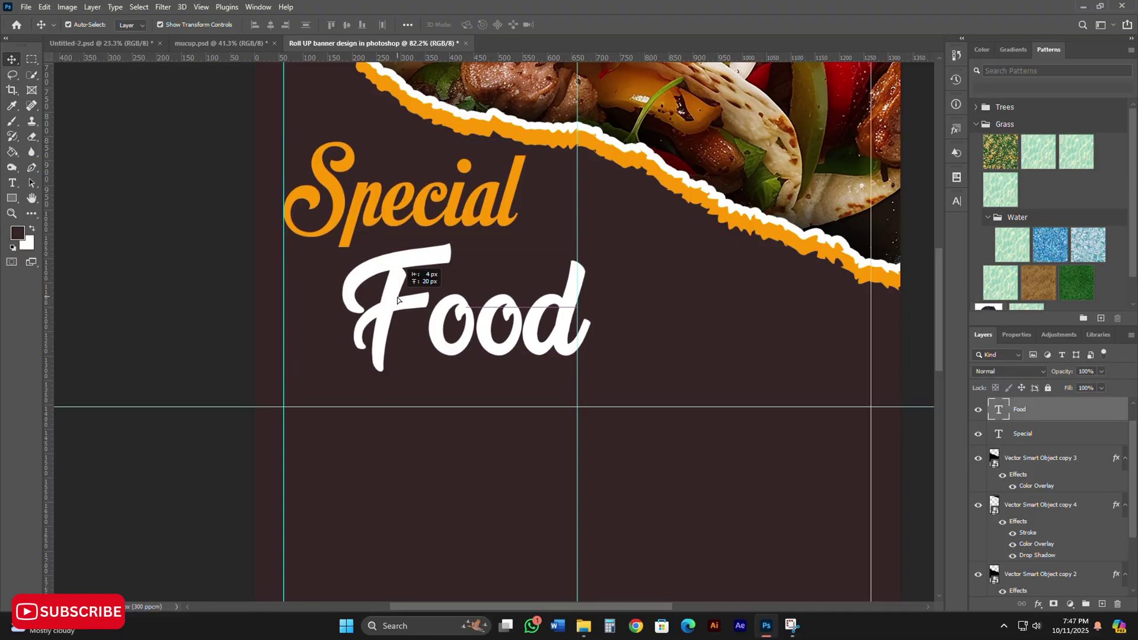
{"action": "left_click", "coordinate": [140, 214]}
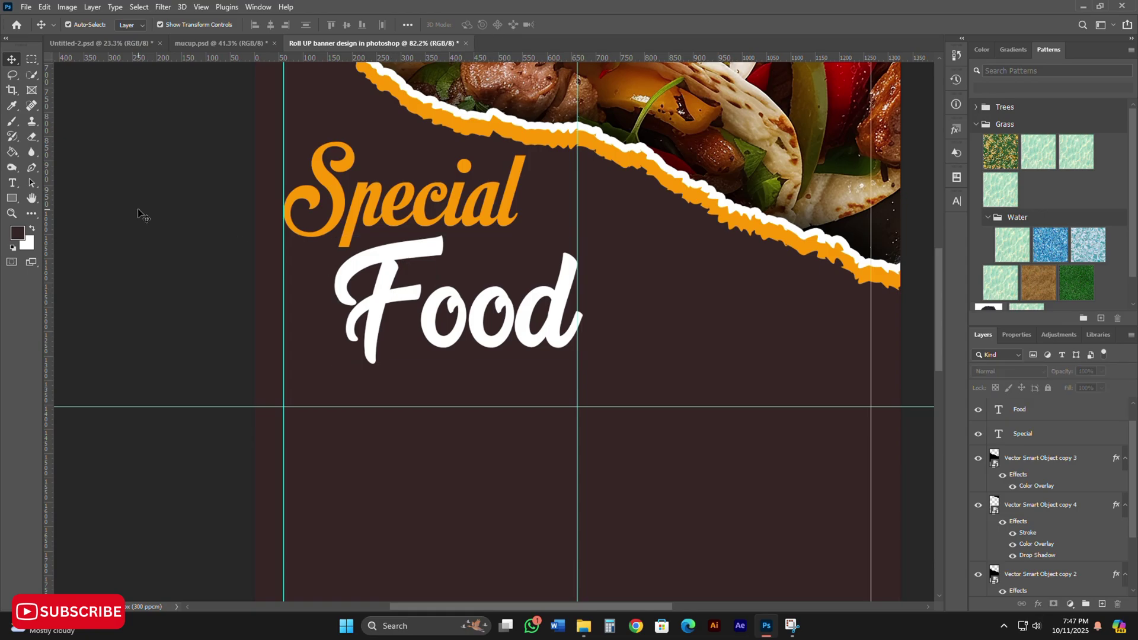
{"action": "scroll", "coordinate": [429, 303], "scroll_direction": "down", "scroll_amount": 5}
Step: Draw a circle with the Ellipse Tool below the headline, right of the centre guide
{"action": "scroll", "coordinate": [431, 301], "scroll_direction": "down", "scroll_amount": 2}
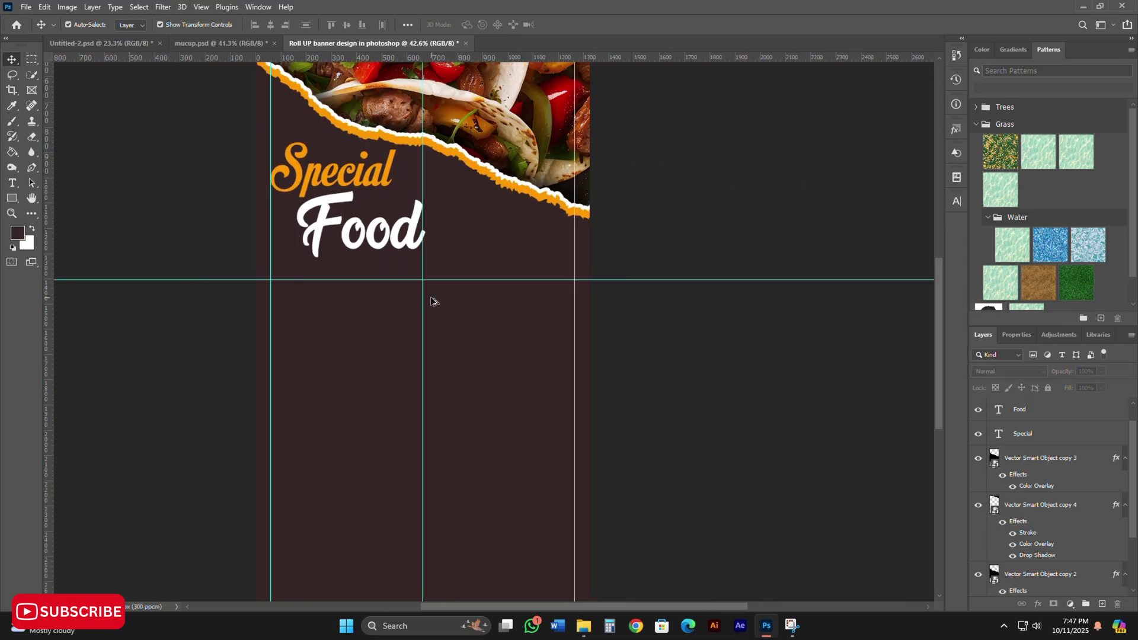
{"action": "scroll", "coordinate": [436, 303], "scroll_direction": "down", "scroll_amount": 2}
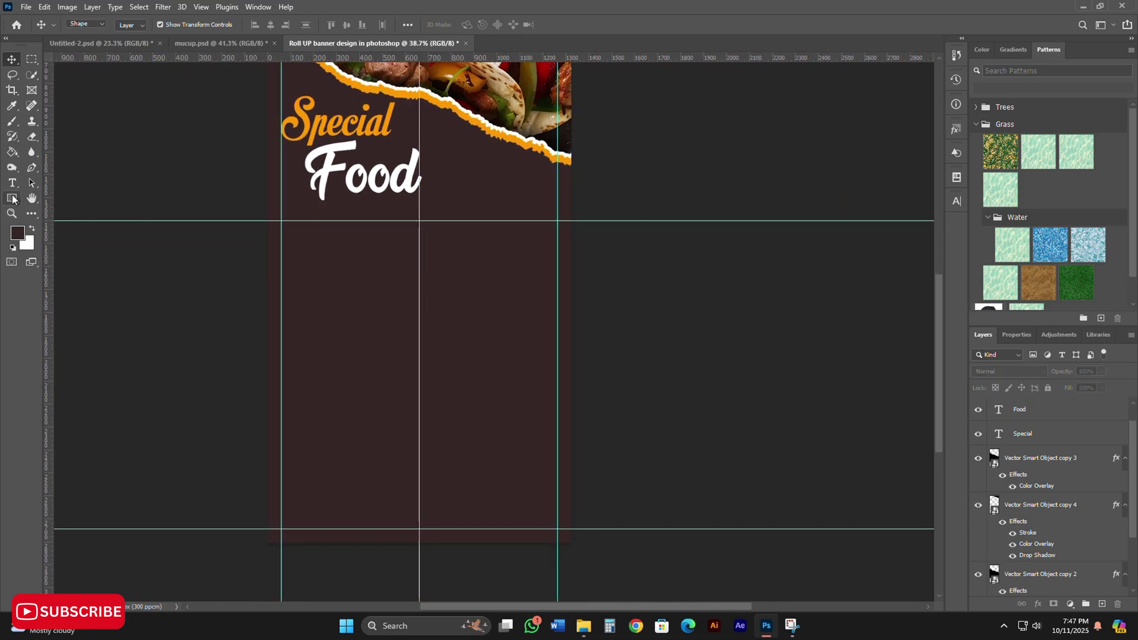
{"action": "right_click", "coordinate": [12, 200]}
{"action": "left_click", "coordinate": [64, 210]}
{"action": "scroll", "coordinate": [1097, 434], "scroll_direction": "up", "scroll_amount": 1}
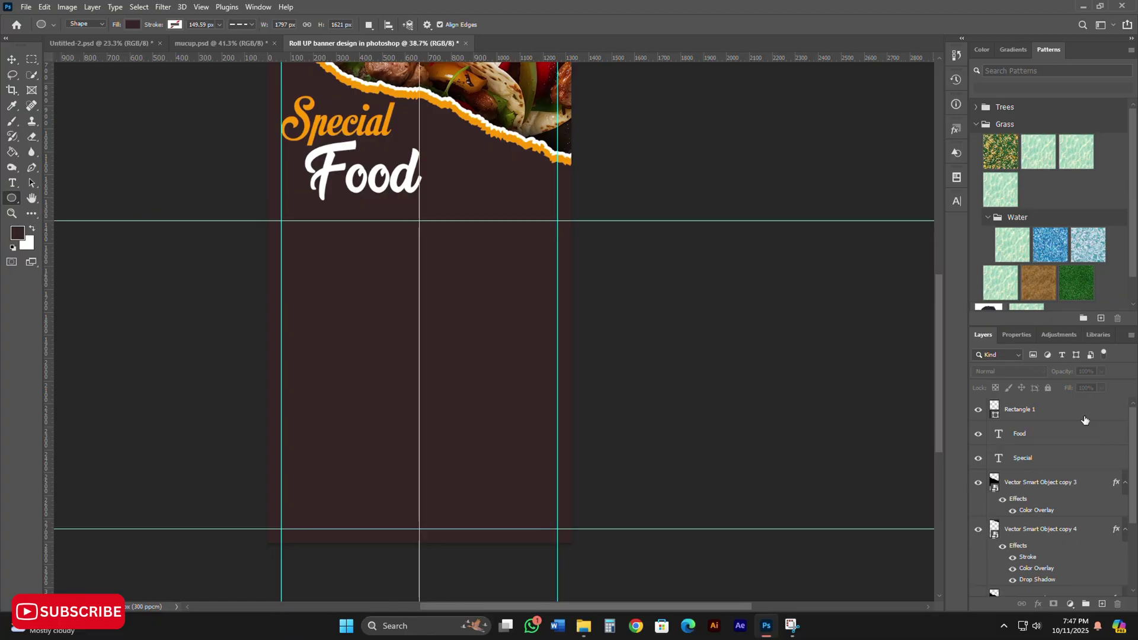
{"action": "left_click", "coordinate": [1085, 597]}
{"action": "scroll", "coordinate": [496, 298], "scroll_direction": "down", "scroll_amount": 1}
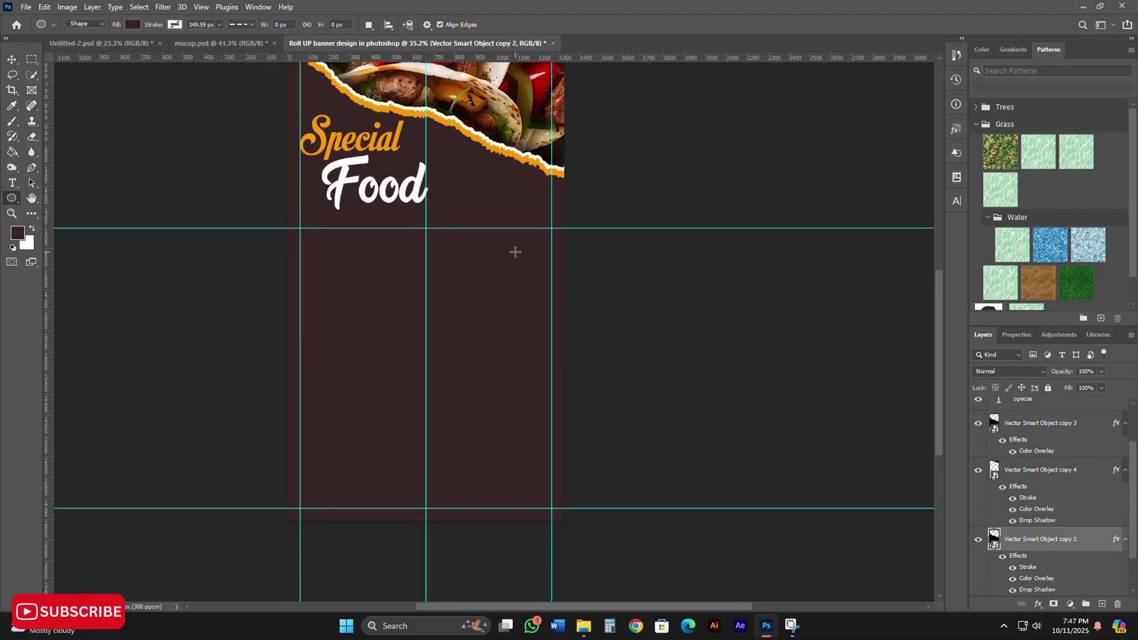
{"action": "scroll", "coordinate": [515, 252], "scroll_direction": "down", "scroll_amount": 1}
{"action": "left_click_drag", "start_coordinate": [425, 219], "coordinate": [560, 373]}
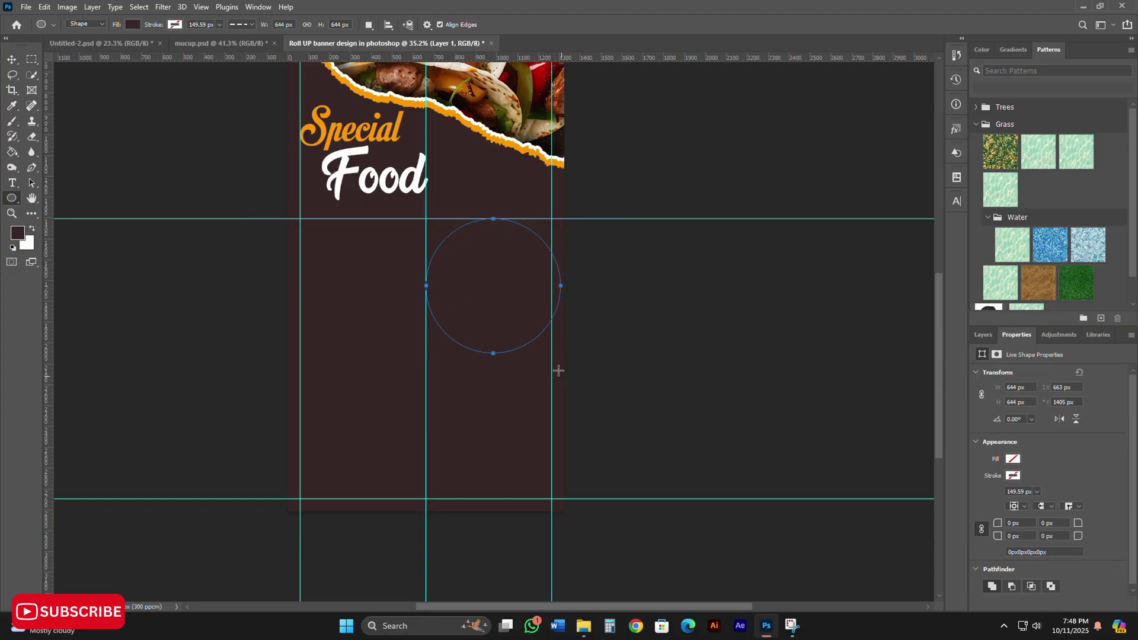
Step: Set the circle's fill to white
{"action": "left_click", "coordinate": [132, 24]}
{"action": "left_click", "coordinate": [69, 88]}
{"action": "left_click", "coordinate": [12, 59]}
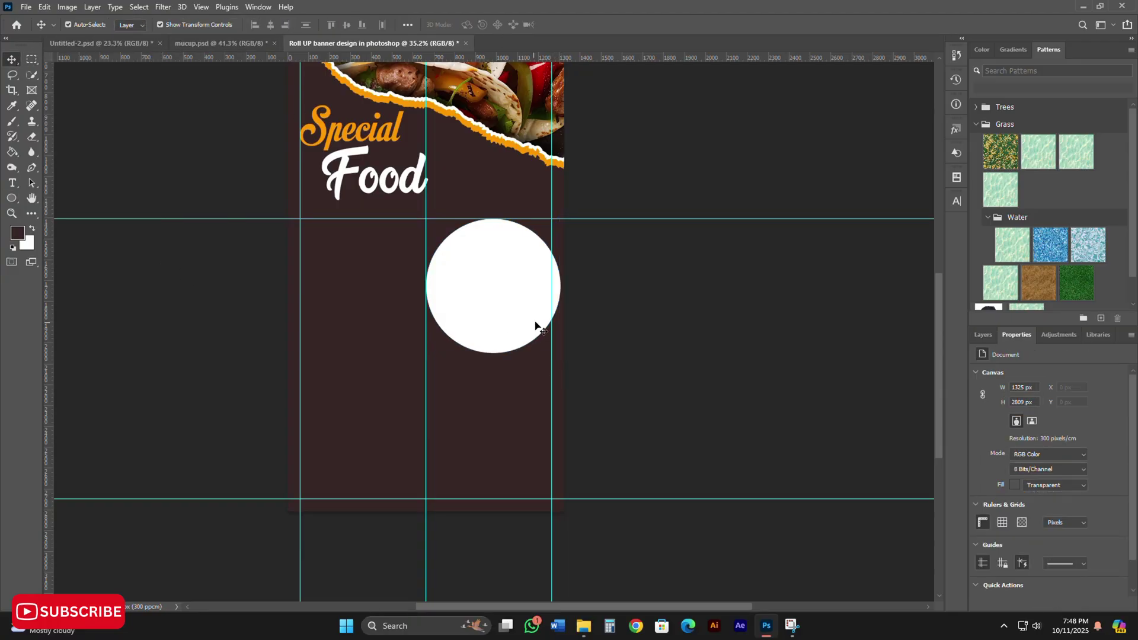
Step: Resize and move the white circle to about 612 px, just below the Food headline
{"action": "left_click_drag", "start_coordinate": [529, 281], "coordinate": [528, 266]}
{"action": "left_click_drag", "start_coordinate": [494, 339], "coordinate": [495, 333]}
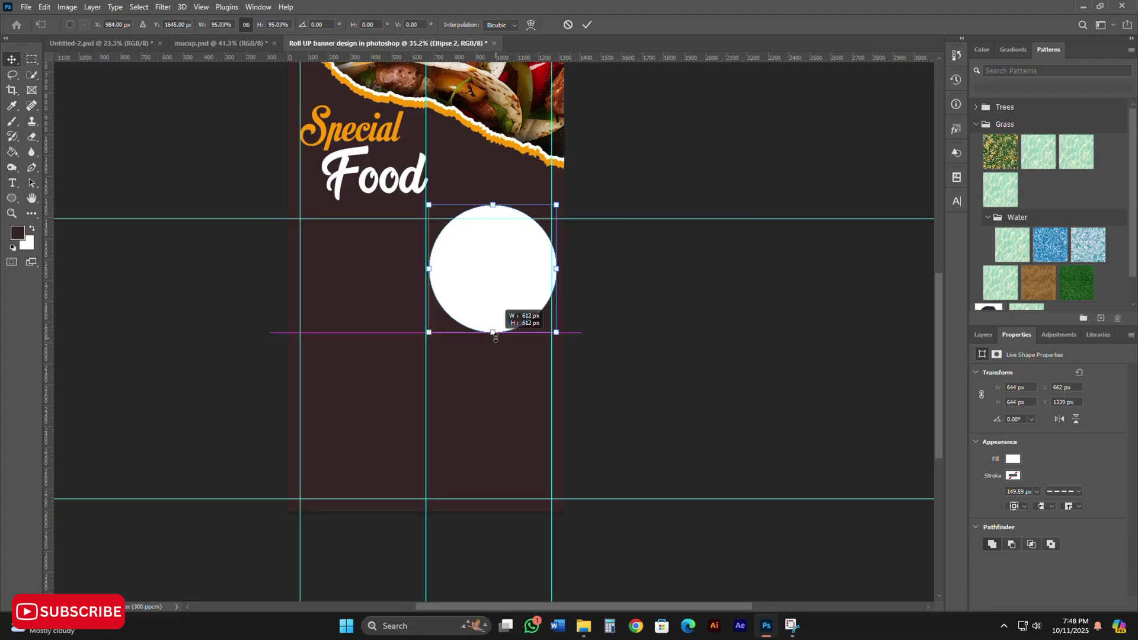
{"action": "key", "text": "Return"}
{"action": "left_click_drag", "start_coordinate": [503, 287], "coordinate": [532, 266]}
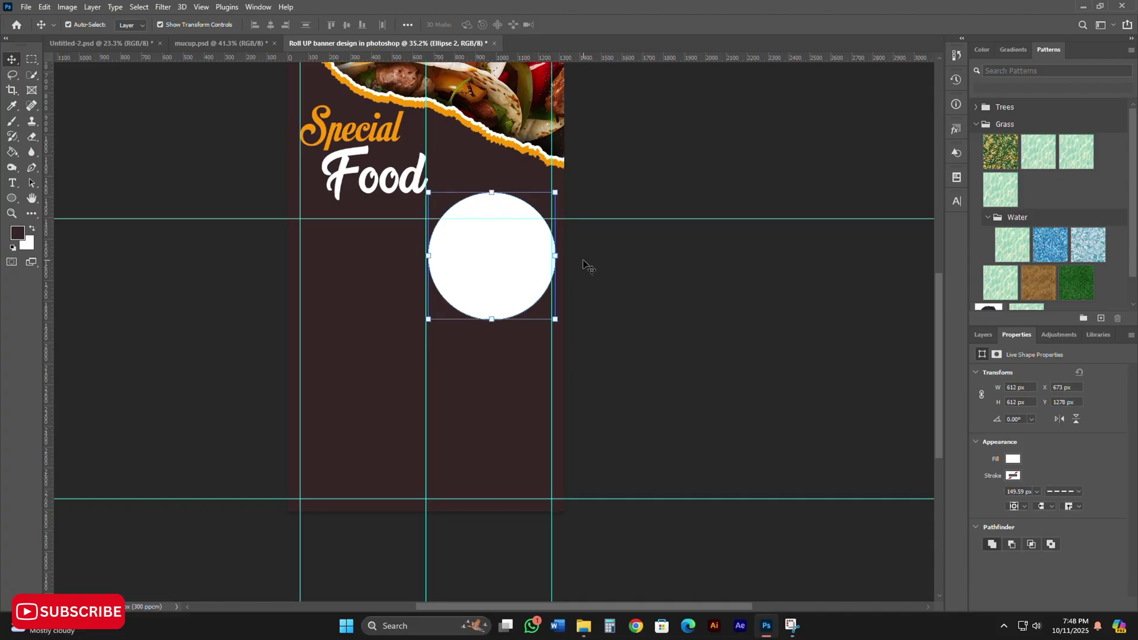
{"action": "scroll", "coordinate": [559, 253], "scroll_direction": "up", "scroll_amount": 3}
{"action": "left_click", "coordinate": [546, 253]}
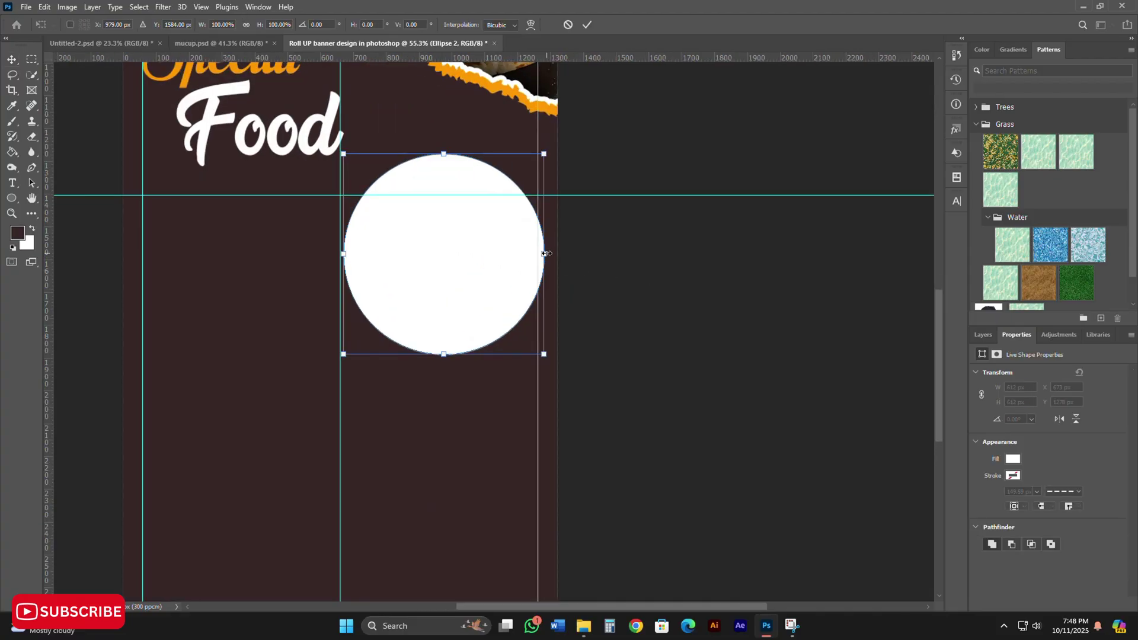
{"action": "left_click", "coordinate": [12, 60]}
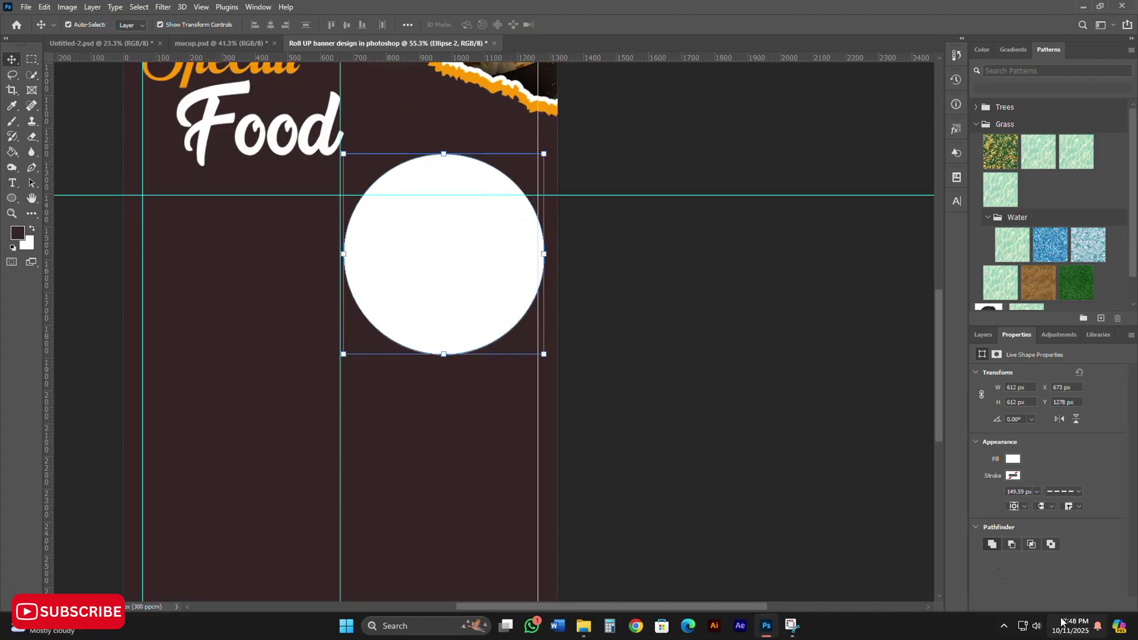
Step: Give the white circle an orange outline sampled from the banner's orange
{"action": "left_click", "coordinate": [983, 335]}
{"action": "right_click", "coordinate": [1031, 479]}
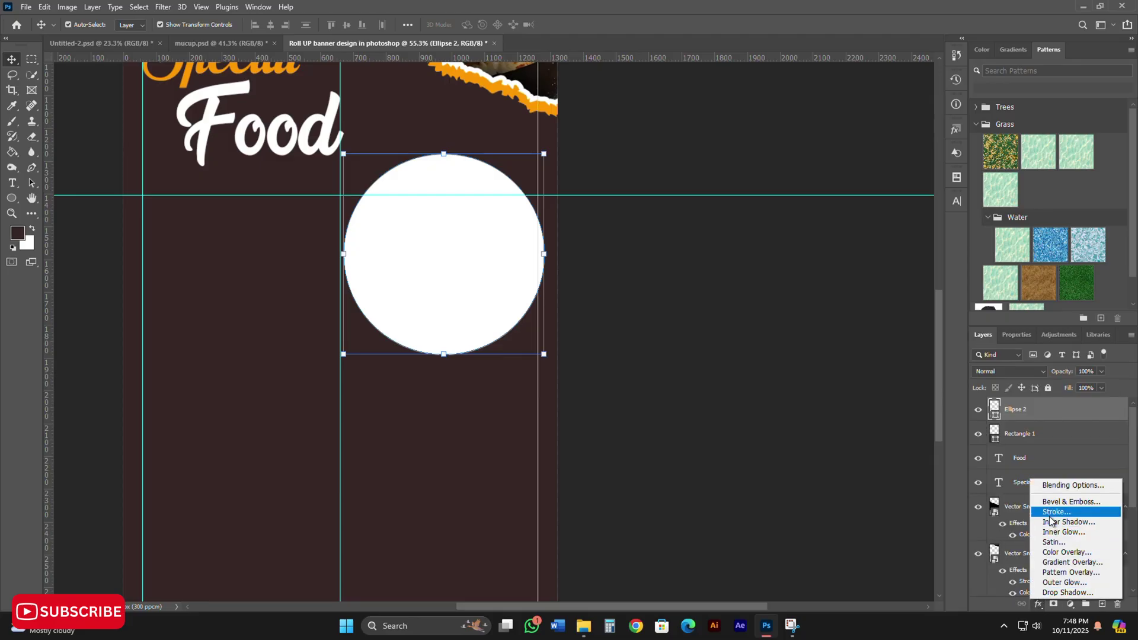
{"action": "left_click", "coordinate": [879, 375]}
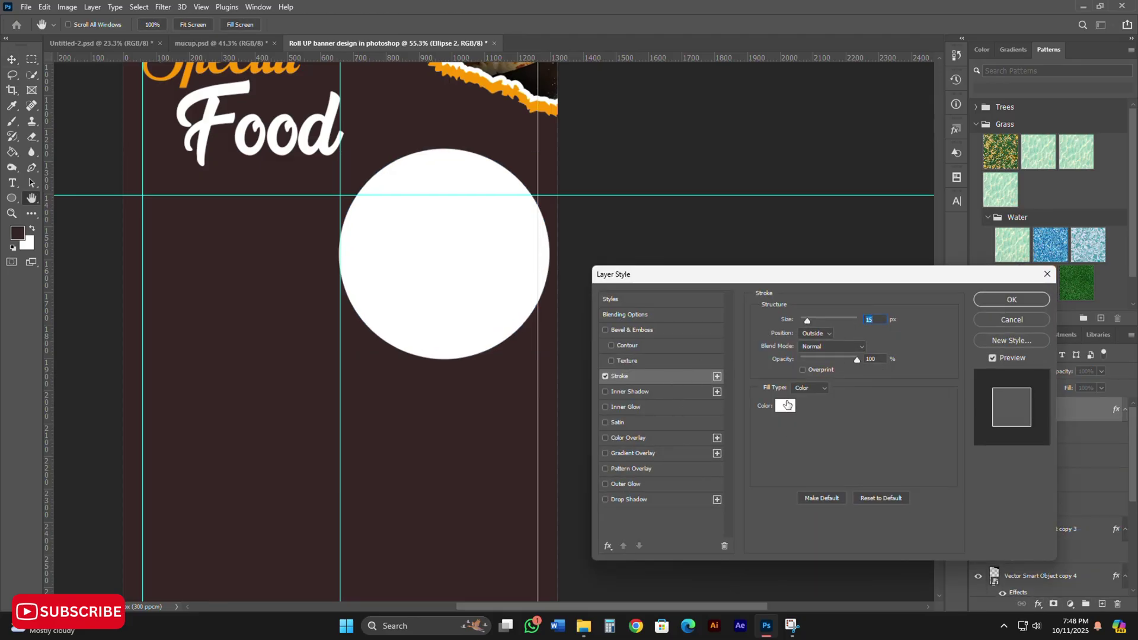
{"action": "left_click", "coordinate": [788, 405]}
{"action": "left_click", "coordinate": [551, 110]}
{"action": "key", "text": "Return"}
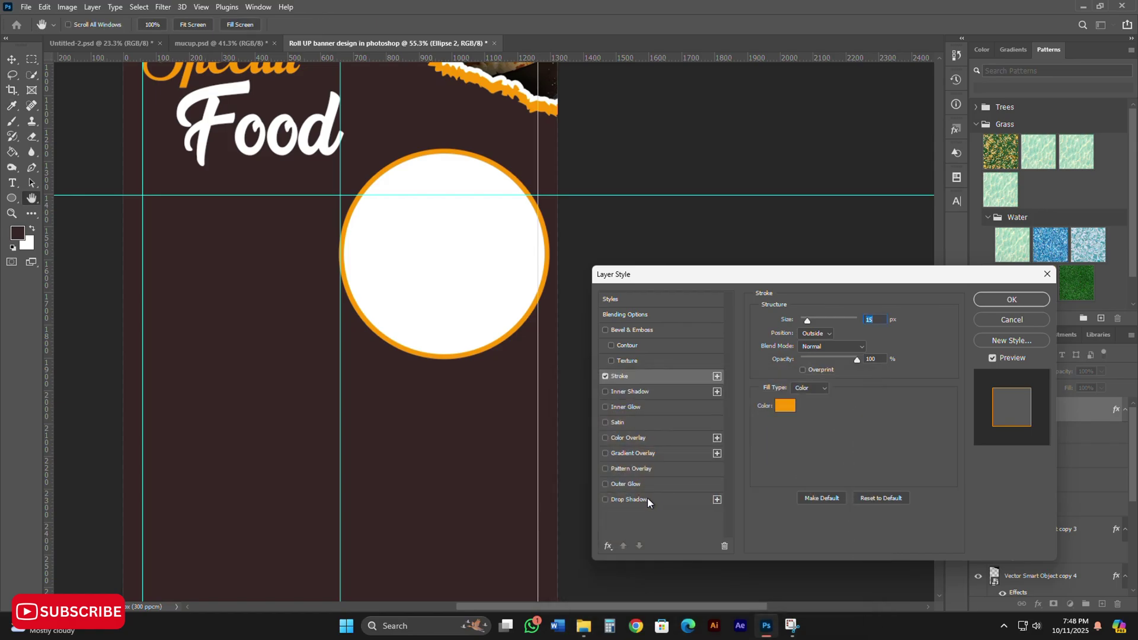
Step: Add a centred drop shadow with angle 0, distance 0 and spread 24
{"action": "left_click", "coordinate": [648, 500]}
{"action": "left_click_drag", "start_coordinate": [827, 387], "coordinate": [817, 401]}
{"action": "double_click", "coordinate": [832, 355]}
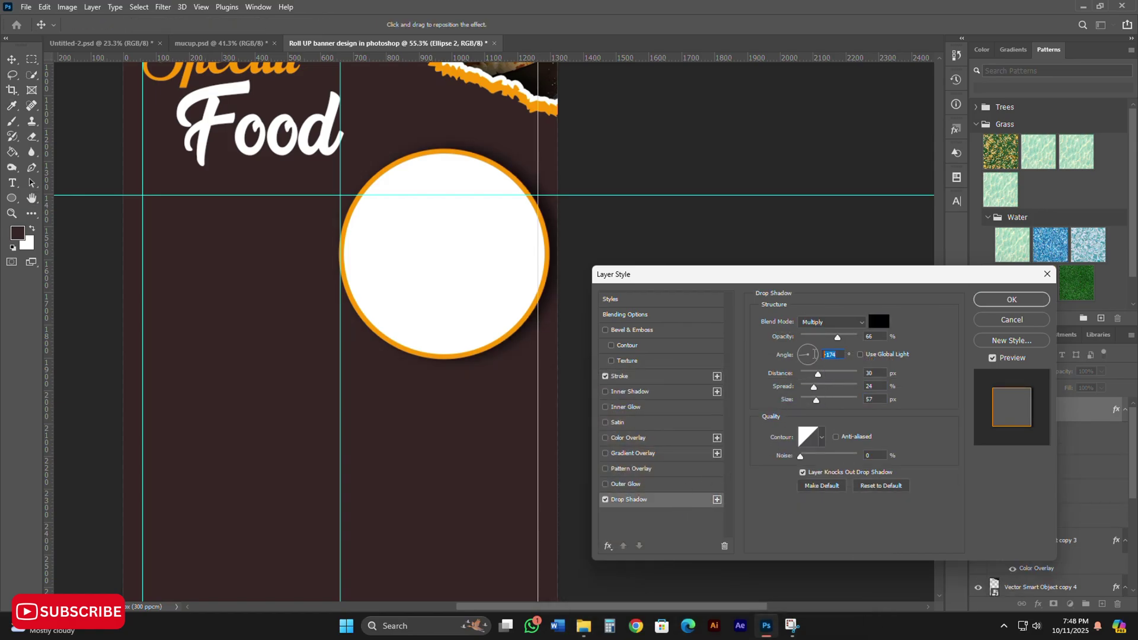
{"action": "key", "text": "BackSpace"}
{"action": "type", "text": "0"}
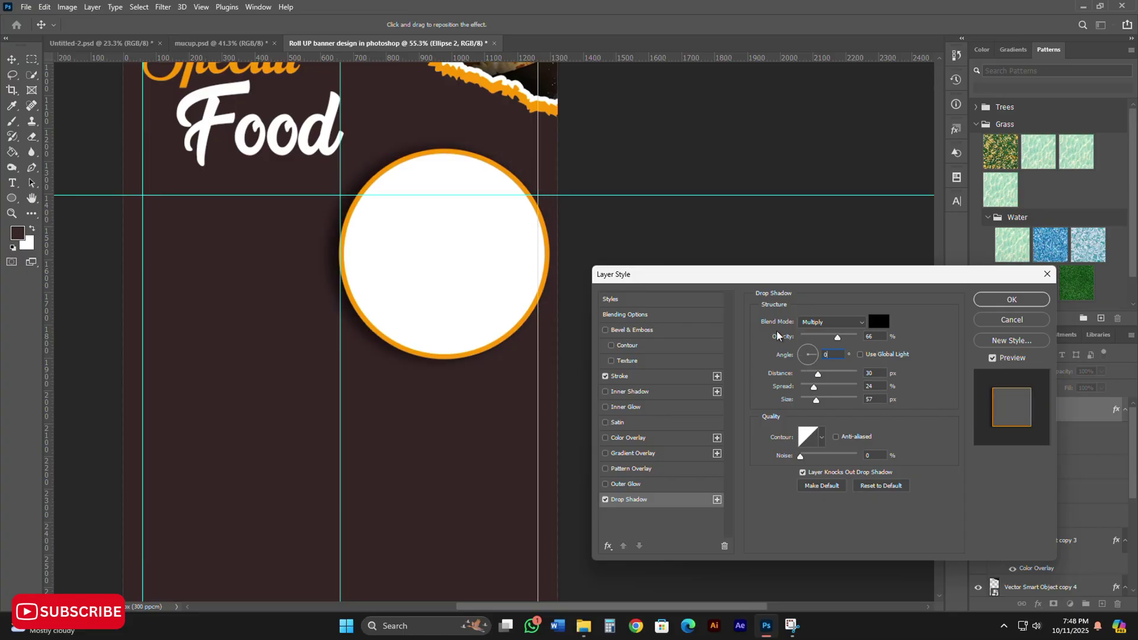
{"action": "left_click_drag", "start_coordinate": [820, 372], "coordinate": [791, 375]}
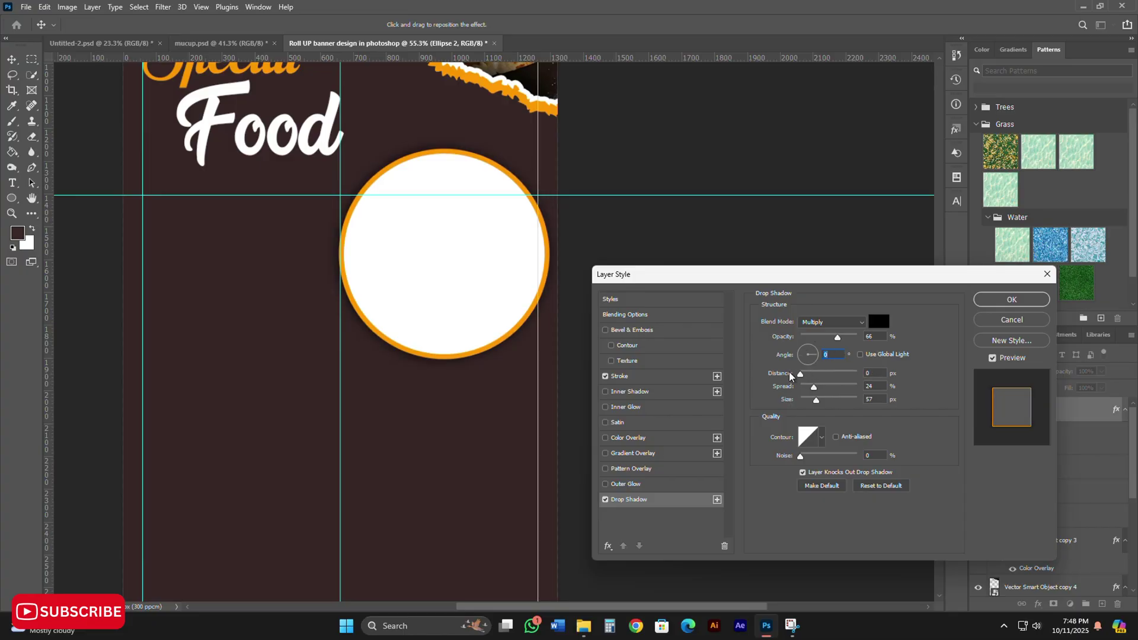
{"action": "left_click", "coordinate": [996, 302]}
Step: Move the outlined circle up beside the Food headline
{"action": "scroll", "coordinate": [474, 289], "scroll_direction": "down", "scroll_amount": 3}
{"action": "scroll", "coordinate": [472, 259], "scroll_direction": "up", "scroll_amount": 3}
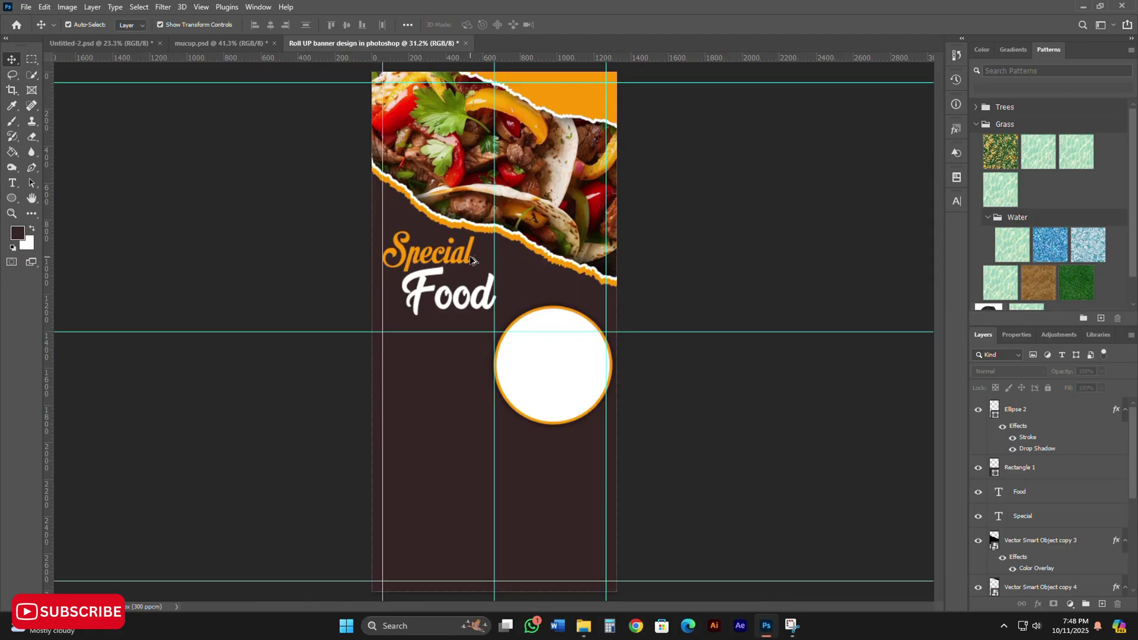
{"action": "scroll", "coordinate": [472, 260], "scroll_direction": "up", "scroll_amount": 2}
{"action": "left_click_drag", "start_coordinate": [559, 350], "coordinate": [560, 339]}
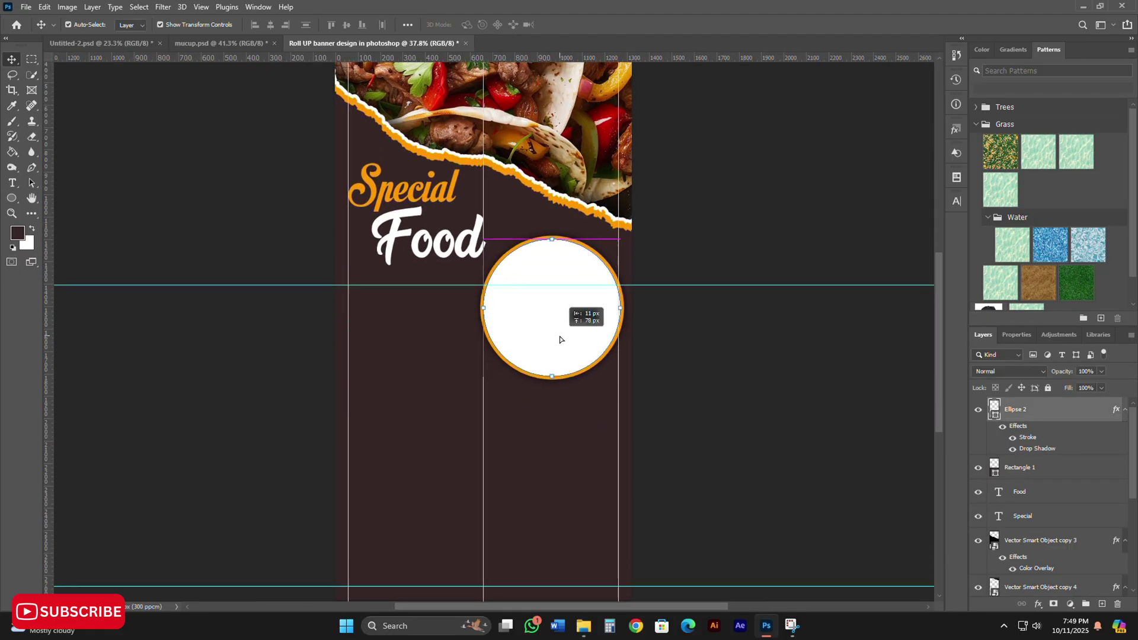
Step: Make two copies of the outlined circle below the original
{"action": "scroll", "coordinate": [668, 332], "scroll_direction": "down", "scroll_amount": 2}
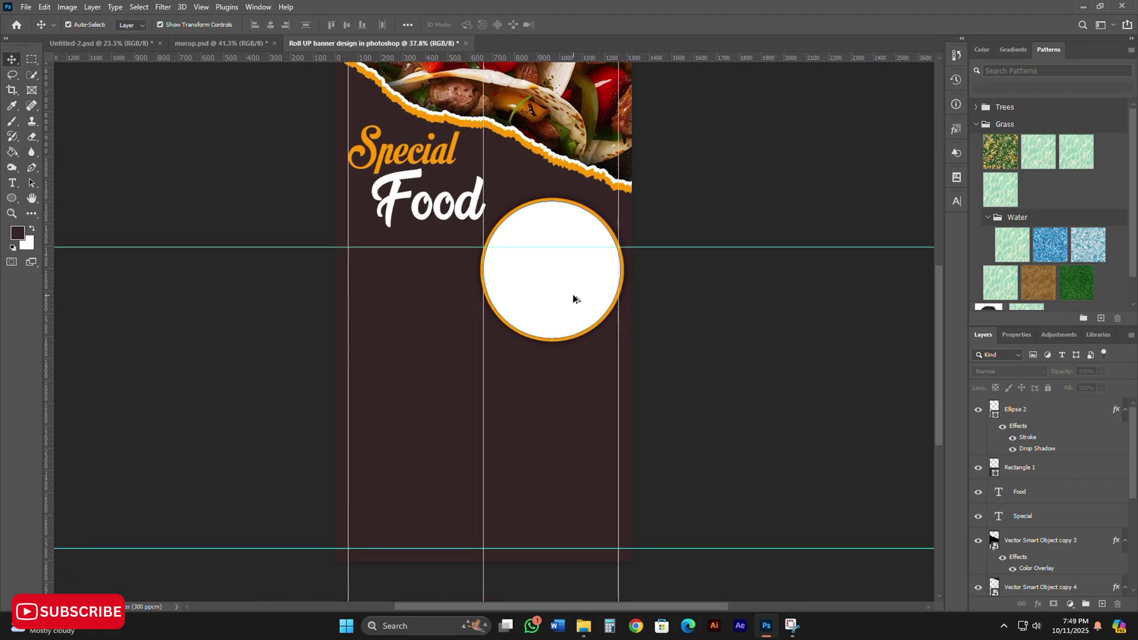
{"action": "left_click_drag", "start_coordinate": [575, 300], "coordinate": [581, 388]}
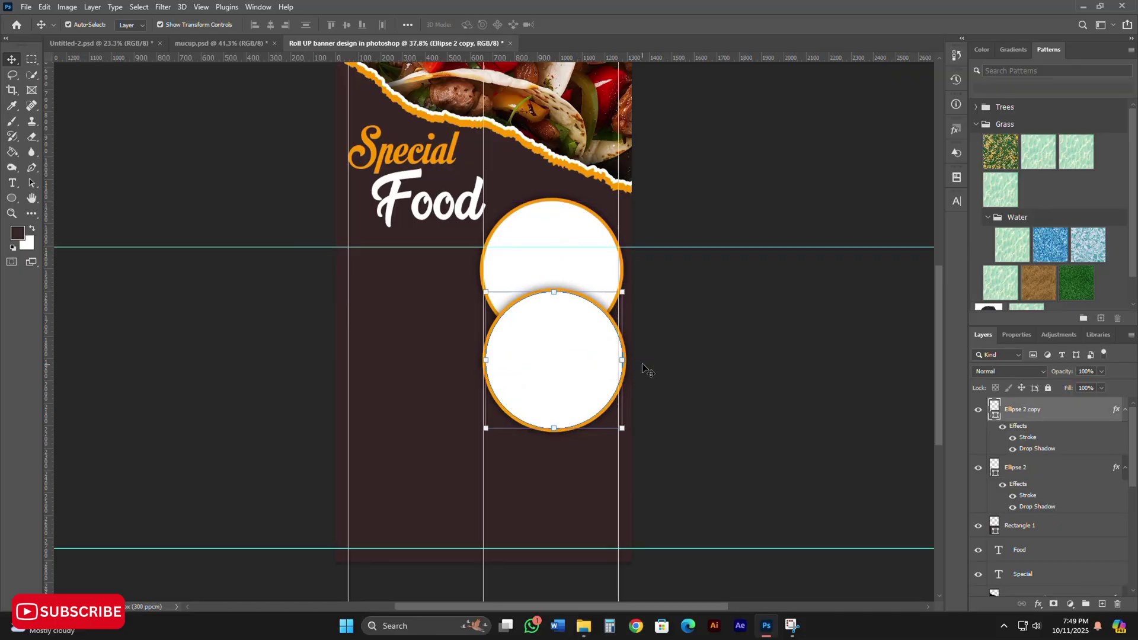
{"action": "scroll", "coordinate": [648, 368], "scroll_direction": "down", "scroll_amount": 2}
{"action": "left_click_drag", "start_coordinate": [587, 300], "coordinate": [579, 375]}
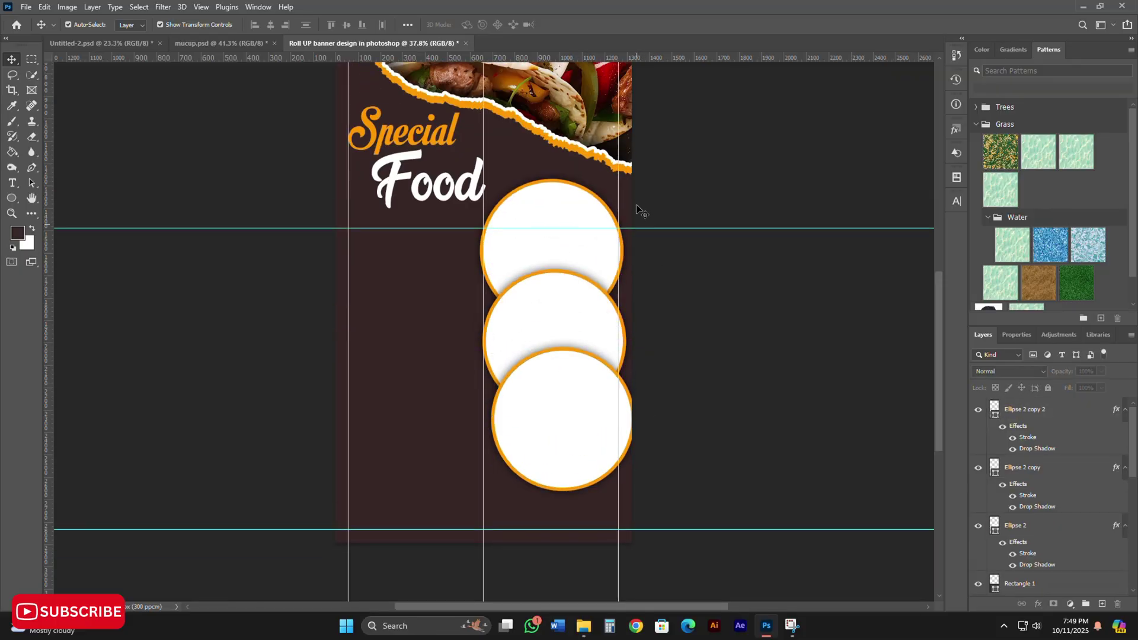
Step: Rearrange the three circles into an overlapping vertical column
{"action": "scroll", "coordinate": [640, 223], "scroll_direction": "up", "scroll_amount": 1}
{"action": "scroll", "coordinate": [622, 222], "scroll_direction": "up", "scroll_amount": 1}
{"action": "left_click_drag", "start_coordinate": [564, 289], "coordinate": [567, 271]}
{"action": "scroll", "coordinate": [691, 376], "scroll_direction": "down", "scroll_amount": 3}
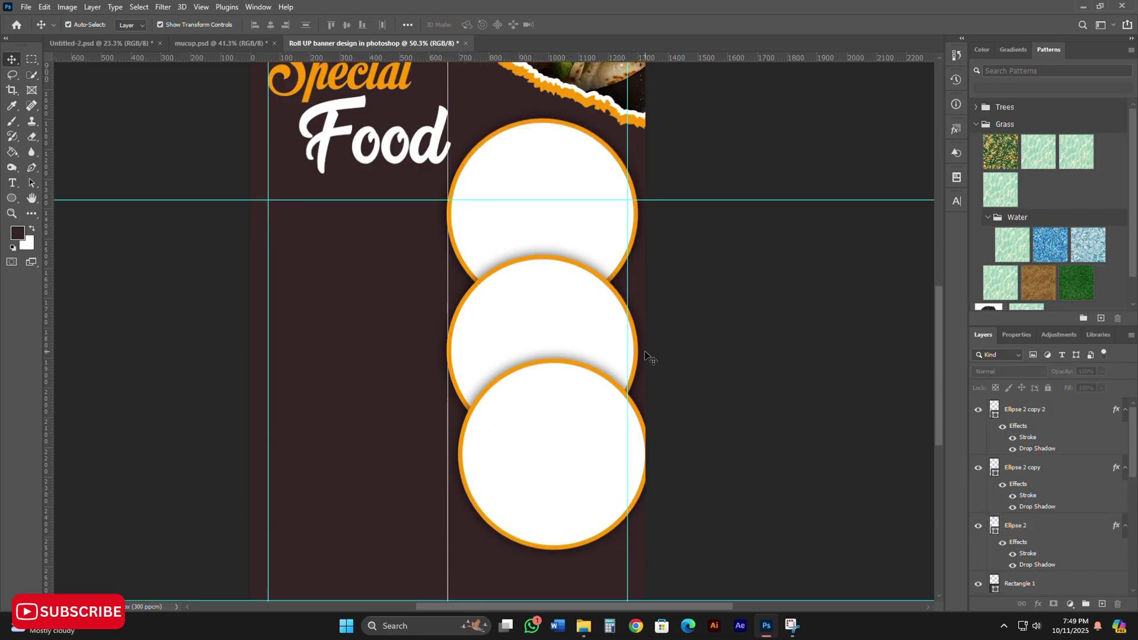
{"action": "mouse_move", "coordinate": [611, 308]}
{"action": "left_mouse_down"}
{"action": "mouse_move", "coordinate": [608, 267]}
{"action": "mouse_move", "coordinate": [613, 275]}
{"action": "left_mouse_up"}
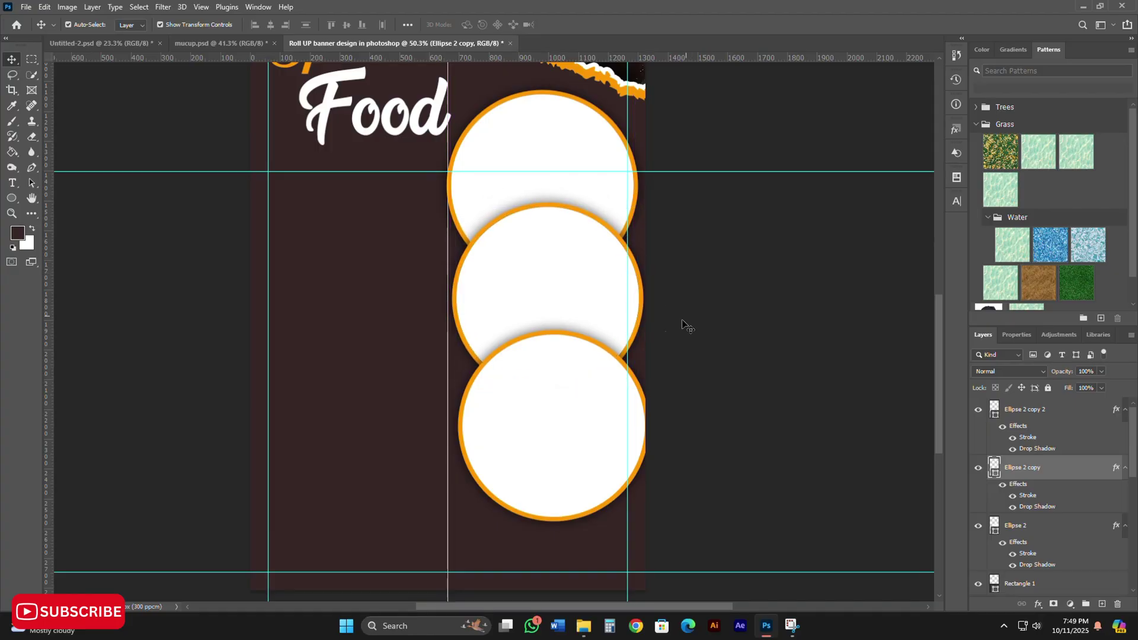
{"action": "scroll", "coordinate": [685, 326], "scroll_direction": "down", "scroll_amount": 3}
{"action": "scroll", "coordinate": [587, 349], "scroll_direction": "down", "scroll_amount": 1}
{"action": "left_click_drag", "start_coordinate": [586, 348], "coordinate": [576, 336]}
{"action": "scroll", "coordinate": [682, 256], "scroll_direction": "up", "scroll_amount": 1}
{"action": "scroll", "coordinate": [597, 310], "scroll_direction": "up", "scroll_amount": 1}
Step: Nudge the middle and bottom circles left so the column lines up
{"action": "left_click", "coordinate": [581, 278]}
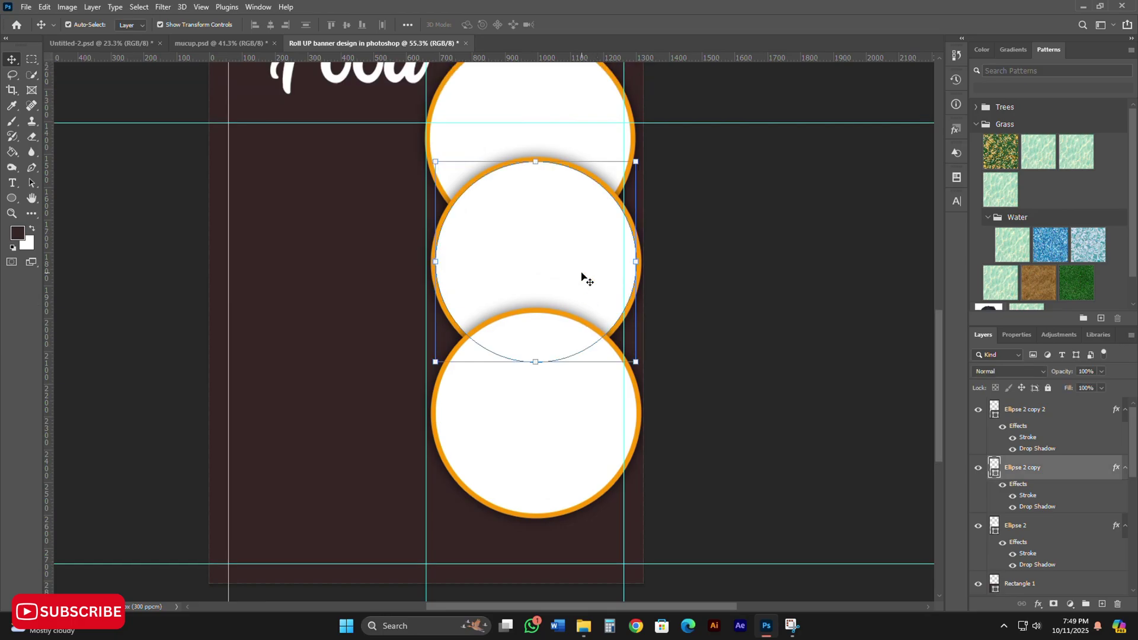
{"action": "key", "text": "Left"}
{"action": "key", "text": "Left"}
{"action": "key", "text": "Left"}
{"action": "scroll", "coordinate": [546, 399], "scroll_direction": "down", "scroll_amount": 1}
{"action": "left_click", "coordinate": [546, 399]}
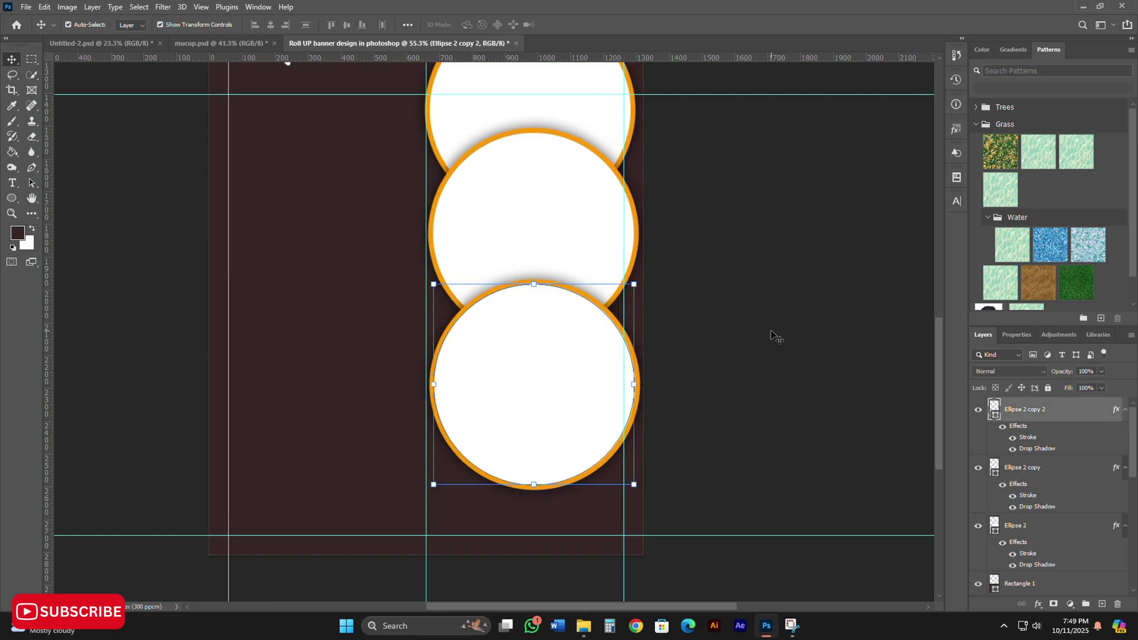
{"action": "key", "text": "Left"}
{"action": "key", "text": "Left"}
{"action": "key", "text": "Left"}
{"action": "left_click", "coordinate": [610, 223]}
{"action": "key", "text": "Left"}
{"action": "key", "text": "Left"}
{"action": "key", "text": "Left"}
Step: Select all three circles and group them as Group 1
{"action": "left_click", "coordinate": [574, 379]}
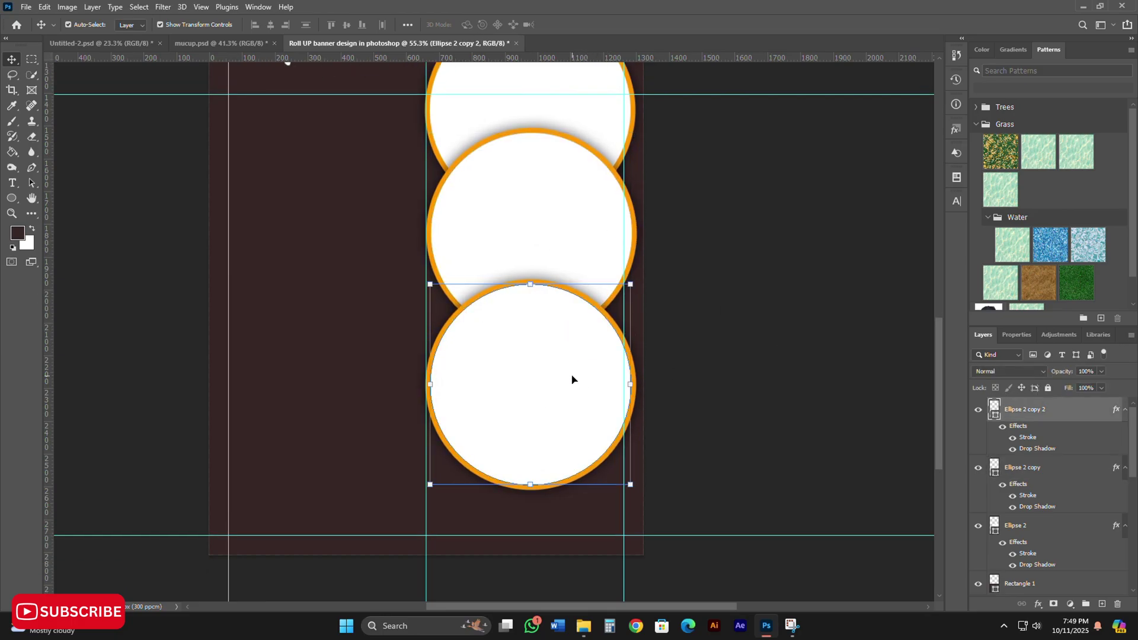
{"action": "left_click", "coordinate": [551, 143], "text": "shift"}
{"action": "left_click", "coordinate": [563, 80], "text": "shift"}
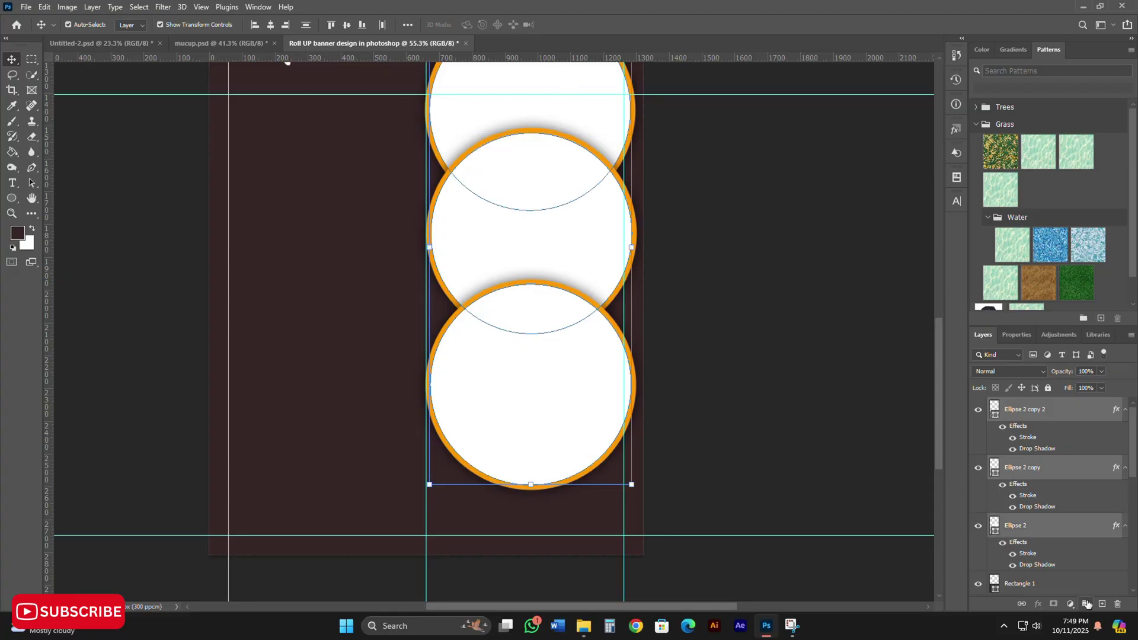
{"action": "left_click", "coordinate": [1087, 604]}
Step: Centre the circle group horizontally using the alignment options
{"action": "left_click", "coordinate": [408, 24]}
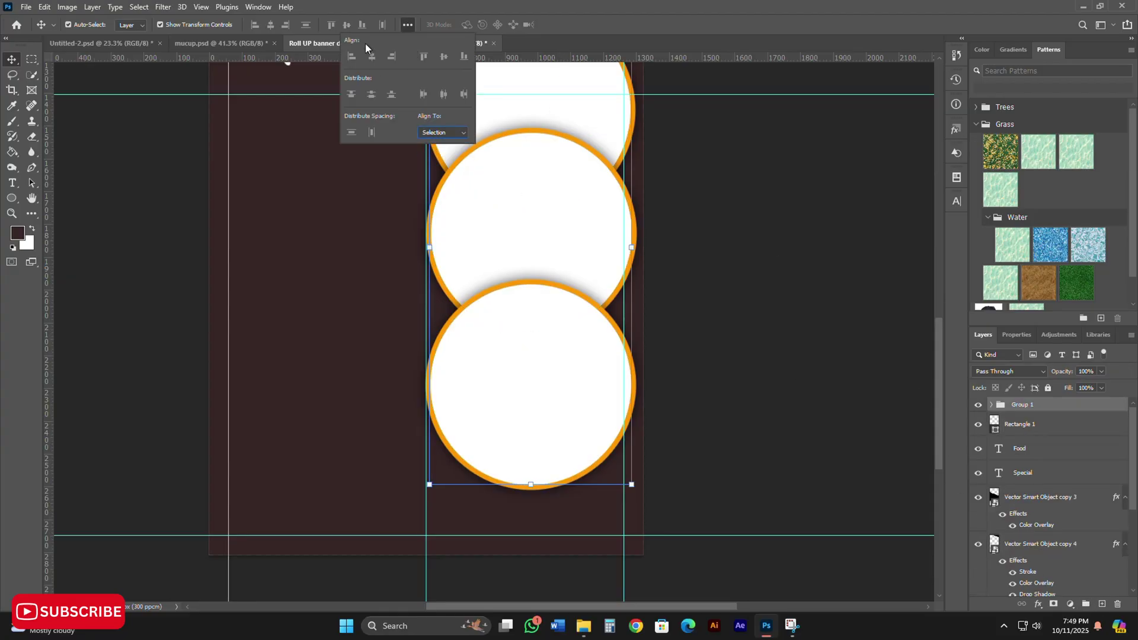
{"action": "left_click", "coordinate": [371, 58]}
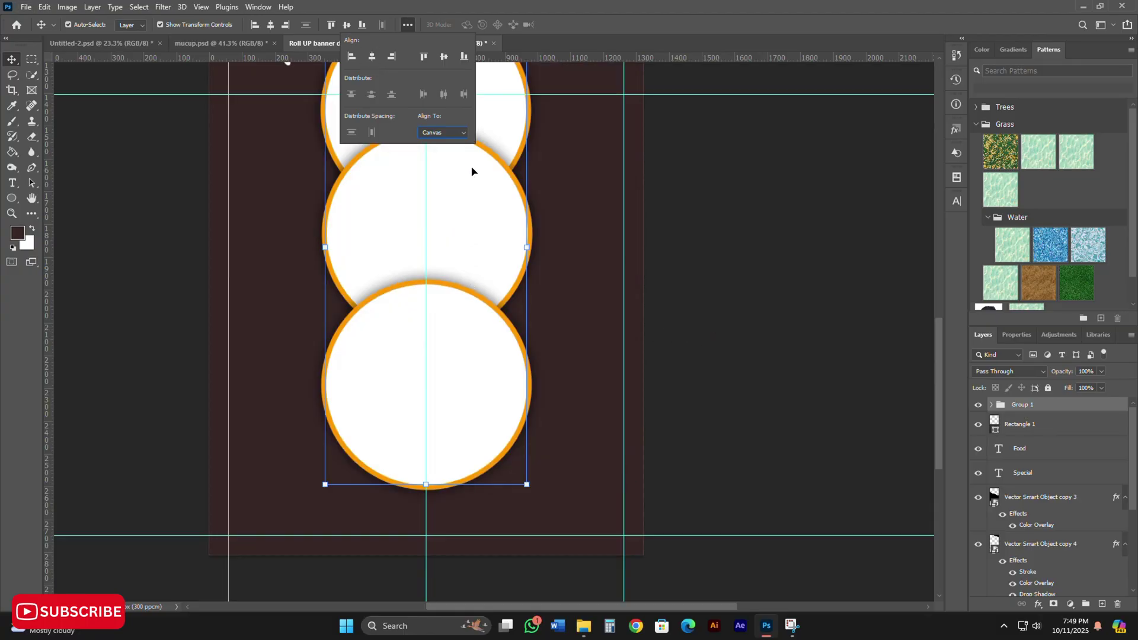
{"action": "left_click", "coordinate": [464, 133]}
{"action": "left_click", "coordinate": [107, 104]}
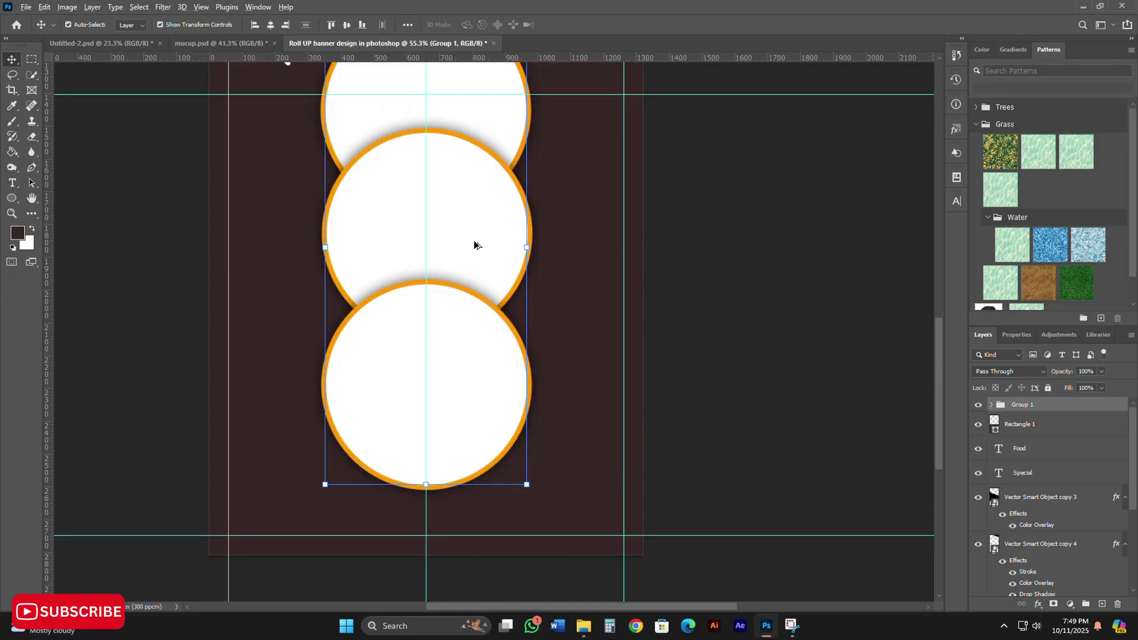
Step: Expand the group and select all three circle layers
{"action": "left_click", "coordinate": [594, 318]}
{"action": "scroll", "coordinate": [575, 310], "scroll_direction": "down", "scroll_amount": 2}
{"action": "scroll", "coordinate": [537, 349], "scroll_direction": "up", "scroll_amount": 1}
{"action": "left_click", "coordinate": [517, 301]}
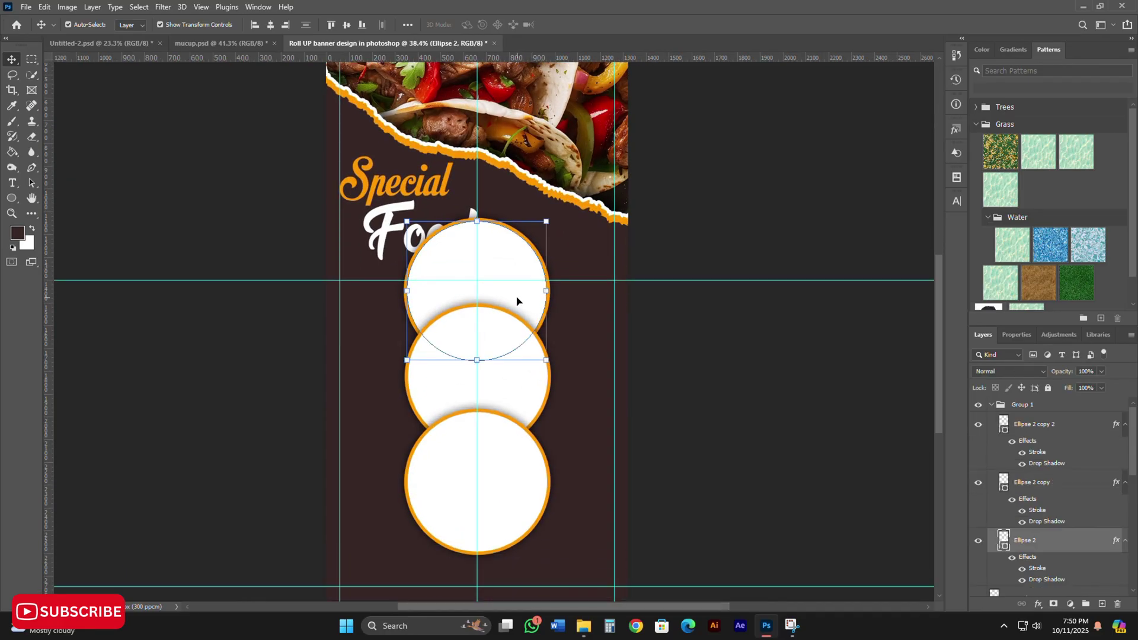
{"action": "left_click", "coordinate": [521, 477], "text": "shift"}
{"action": "left_click", "coordinate": [516, 406], "text": "shift"}
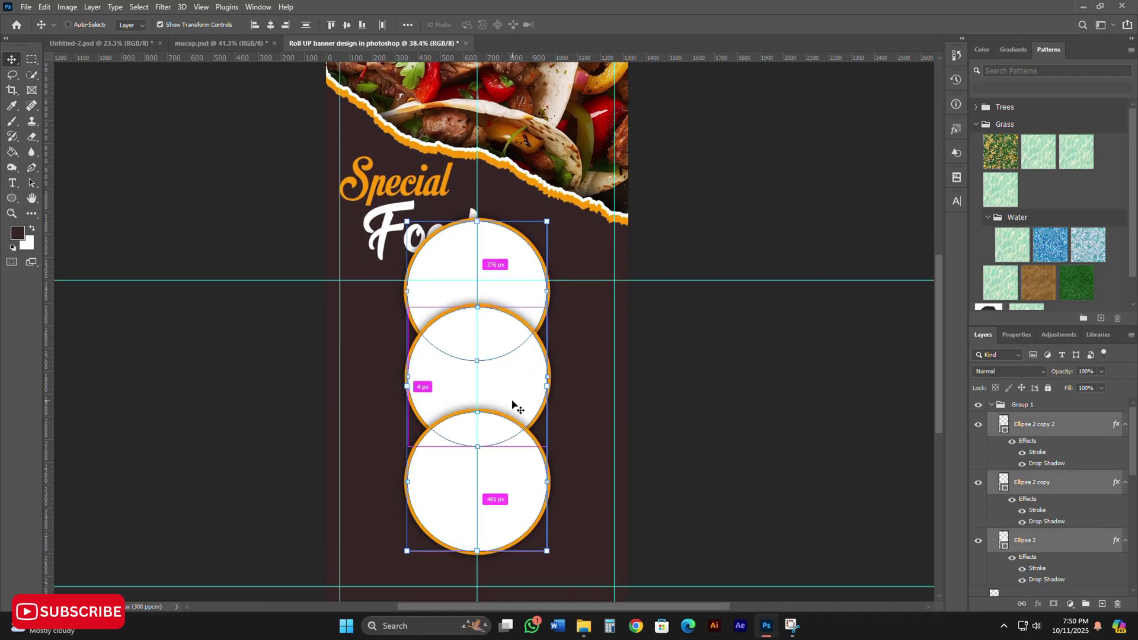
Step: Shift the three circles right into the right column beside the Food headline
{"action": "key", "text": "ctrl+t"}
{"action": "left_click_drag", "start_coordinate": [514, 399], "coordinate": [580, 401]}
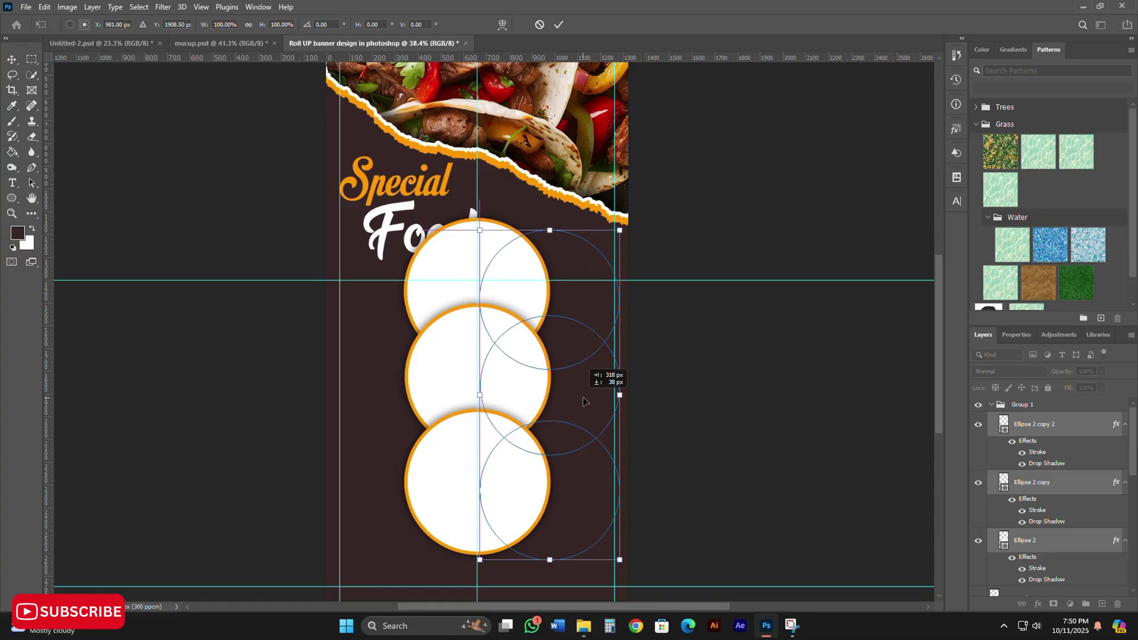
{"action": "scroll", "coordinate": [687, 387], "scroll_direction": "down", "scroll_amount": 2}
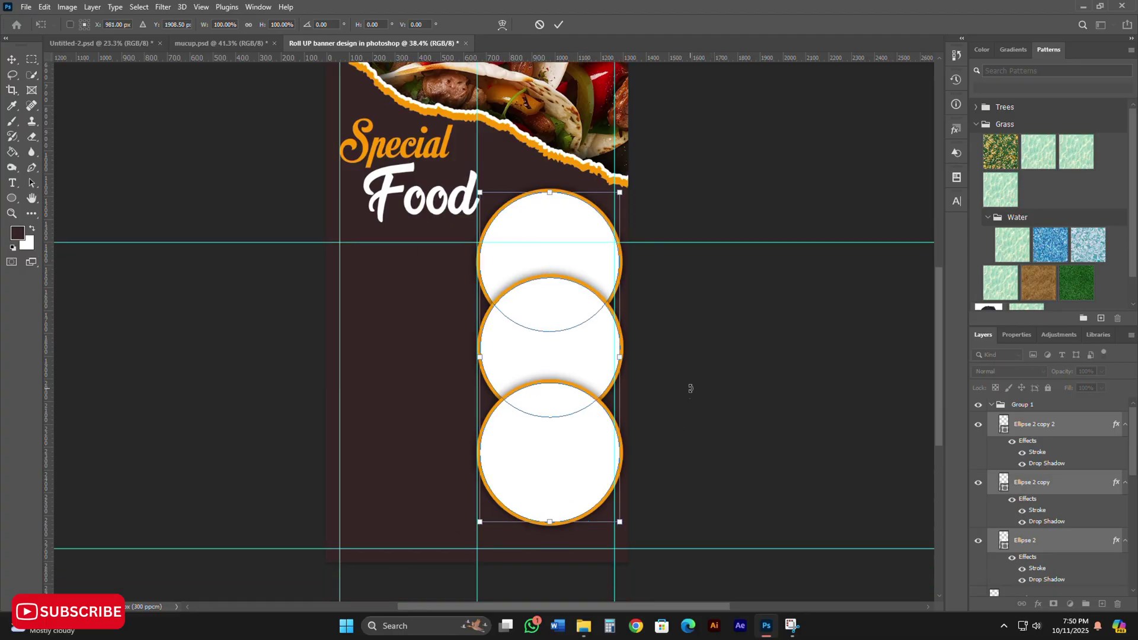
{"action": "key", "text": "Return"}
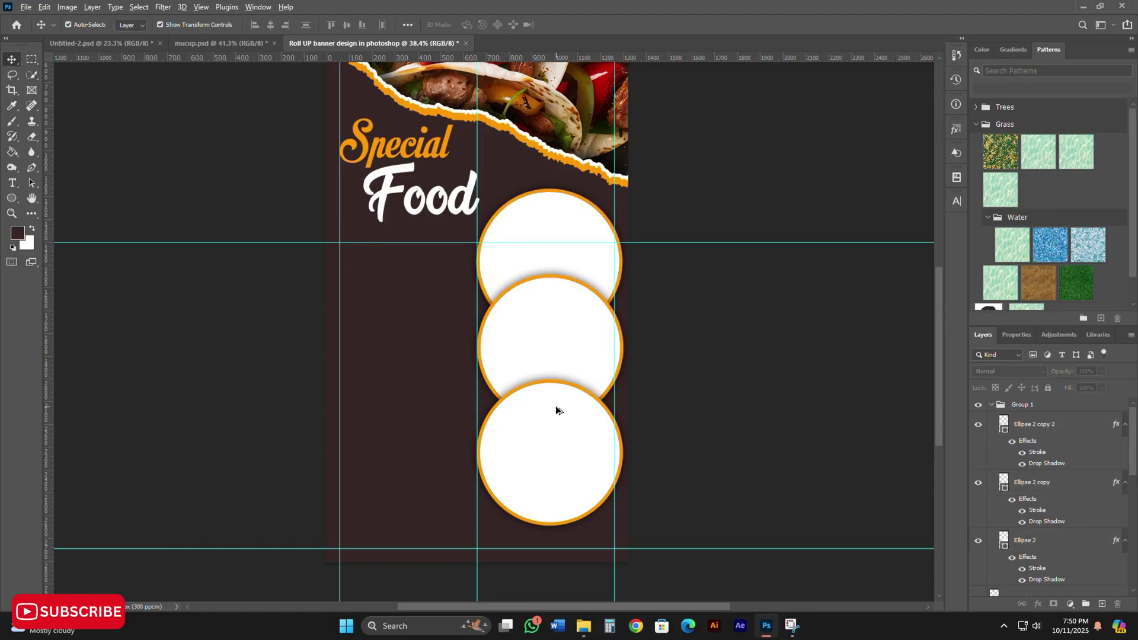
{"action": "scroll", "coordinate": [563, 349], "scroll_direction": "down", "scroll_amount": 1}
{"action": "scroll", "coordinate": [563, 350], "scroll_direction": "down", "scroll_amount": 1}
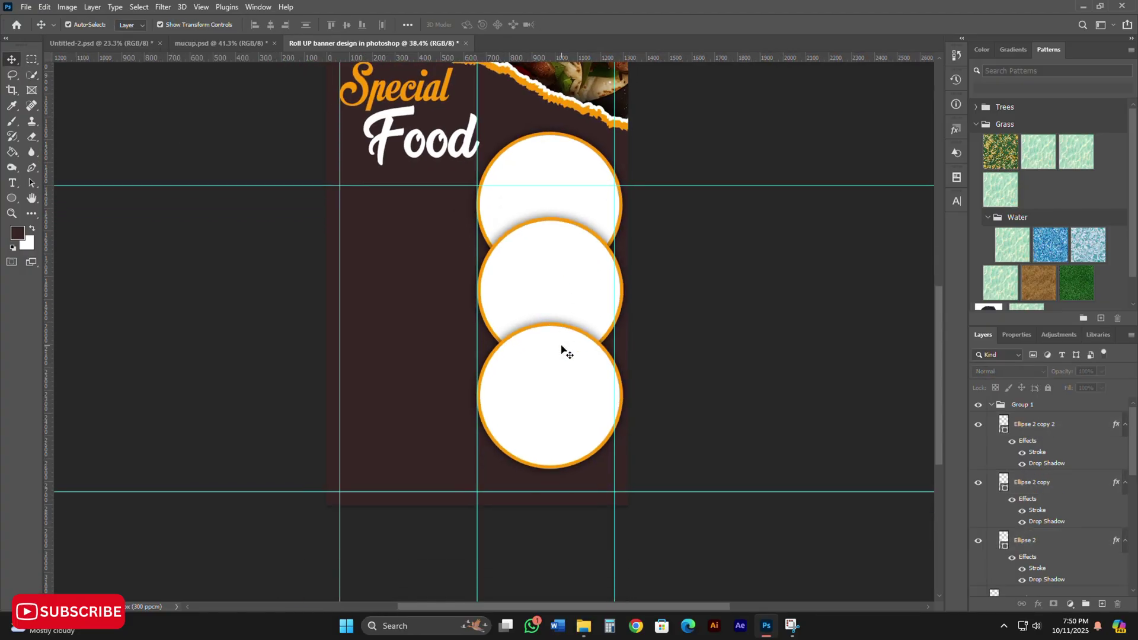
{"action": "scroll", "coordinate": [566, 338], "scroll_direction": "down", "scroll_amount": 2}
Step: Duplicate the orange torn shape, flip it and fit it at the banner's lower left
{"action": "left_click_drag", "start_coordinate": [552, 122], "coordinate": [397, 442]}
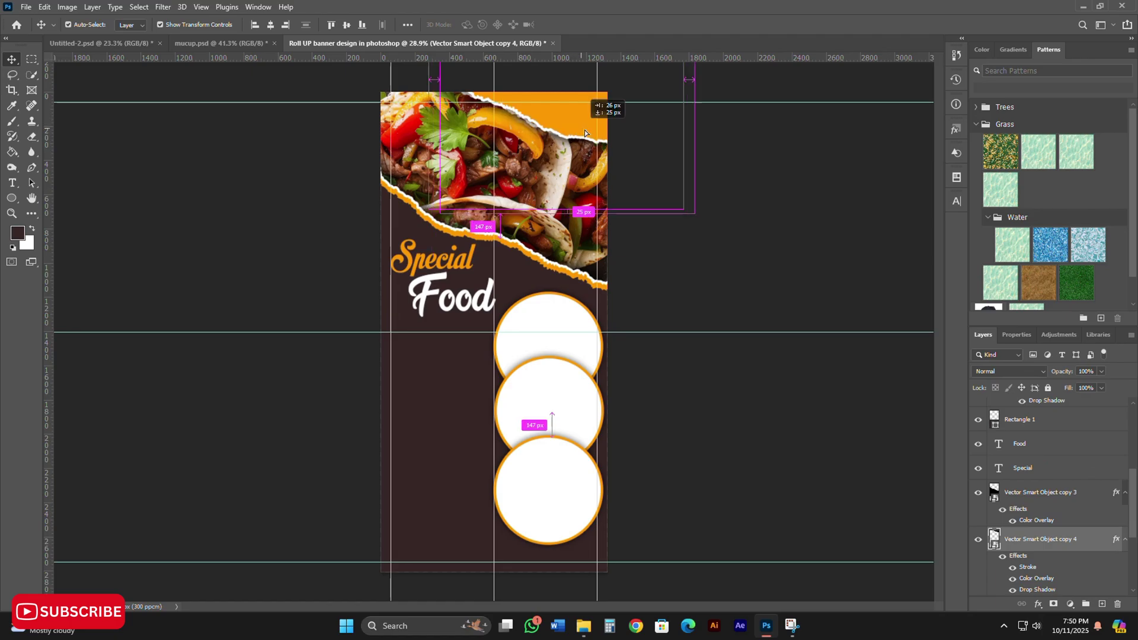
{"action": "key", "text": "ctrl+j"}
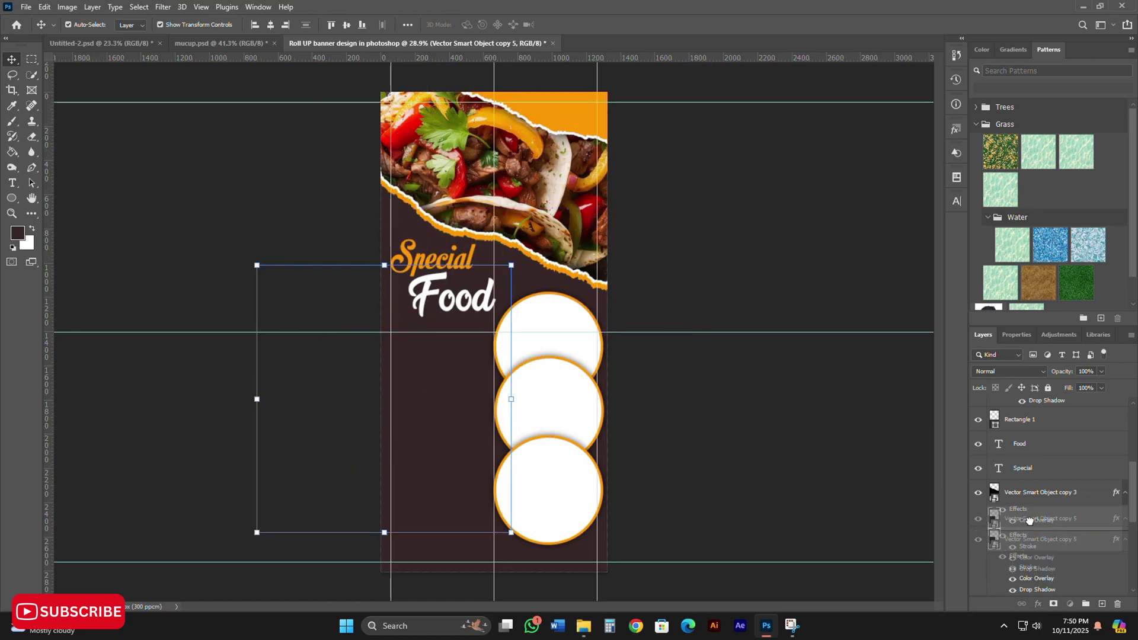
{"action": "mouse_move", "coordinate": [1034, 539]}
{"action": "left_mouse_down"}
{"action": "mouse_move", "coordinate": [1027, 336]}
{"action": "mouse_move", "coordinate": [1030, 401]}
{"action": "left_mouse_up"}
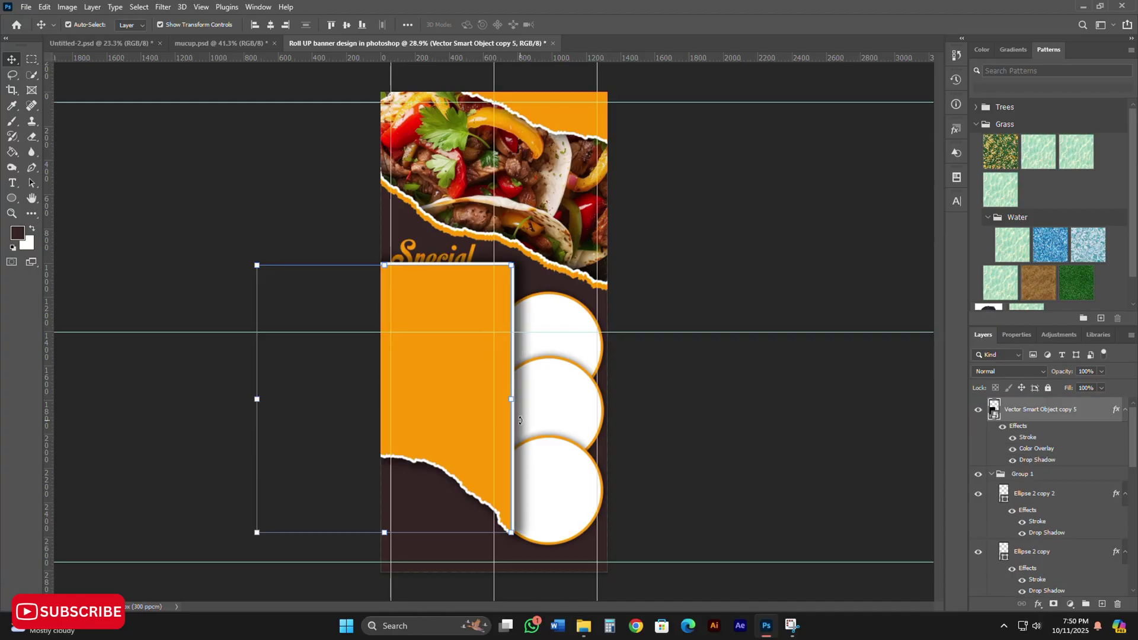
{"action": "left_click_drag", "start_coordinate": [528, 413], "coordinate": [215, 359]}
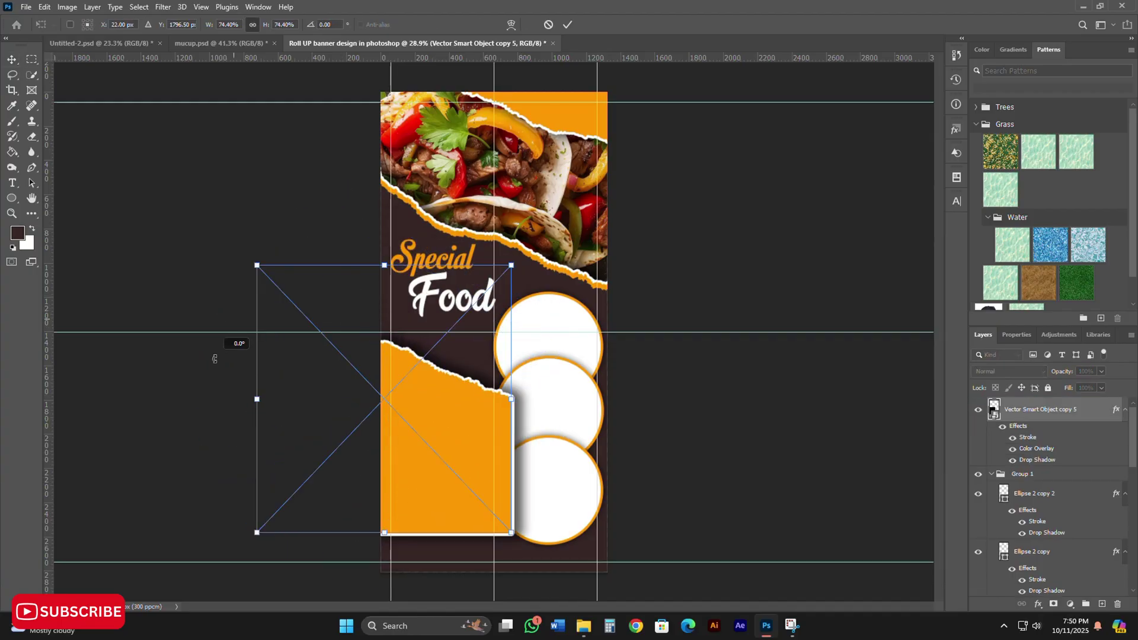
{"action": "mouse_move", "coordinate": [472, 418]}
{"action": "left_mouse_down"}
{"action": "mouse_move", "coordinate": [572, 617]}
{"action": "mouse_move", "coordinate": [561, 611]}
{"action": "left_mouse_up"}
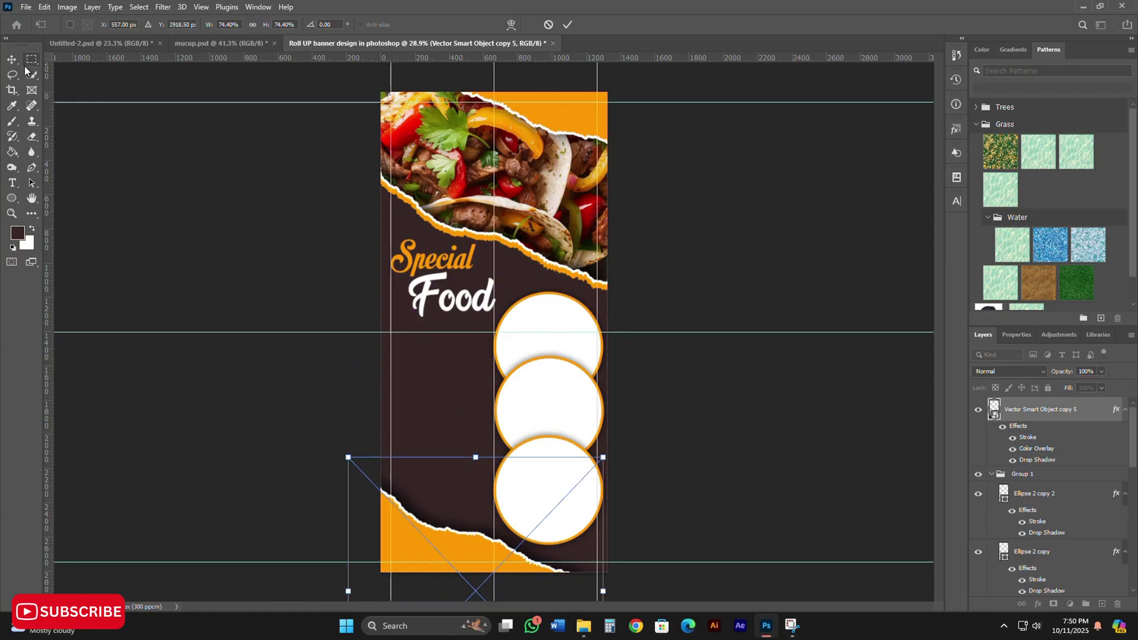
{"action": "key", "text": "Return"}
Step: Add an empty layer above the top circle, then drag a Food Menu photo in
{"action": "scroll", "coordinate": [525, 330], "scroll_direction": "up", "scroll_amount": 2}
{"action": "scroll", "coordinate": [517, 315], "scroll_direction": "down", "scroll_amount": 2}
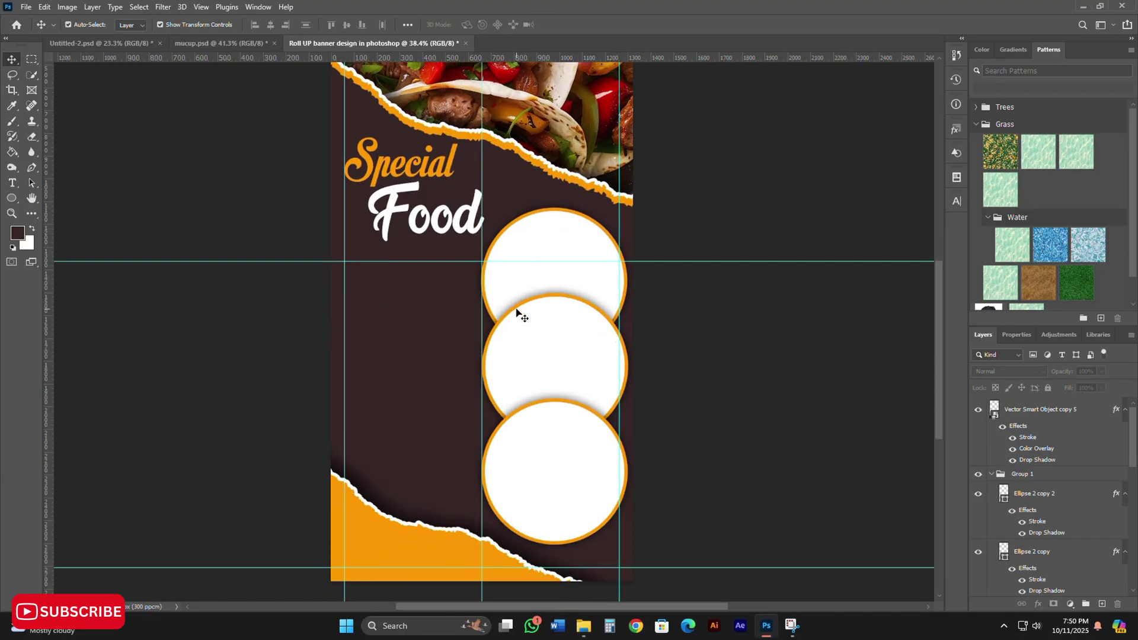
{"action": "scroll", "coordinate": [516, 315], "scroll_direction": "down", "scroll_amount": 2}
{"action": "scroll", "coordinate": [589, 265], "scroll_direction": "down", "scroll_amount": 1}
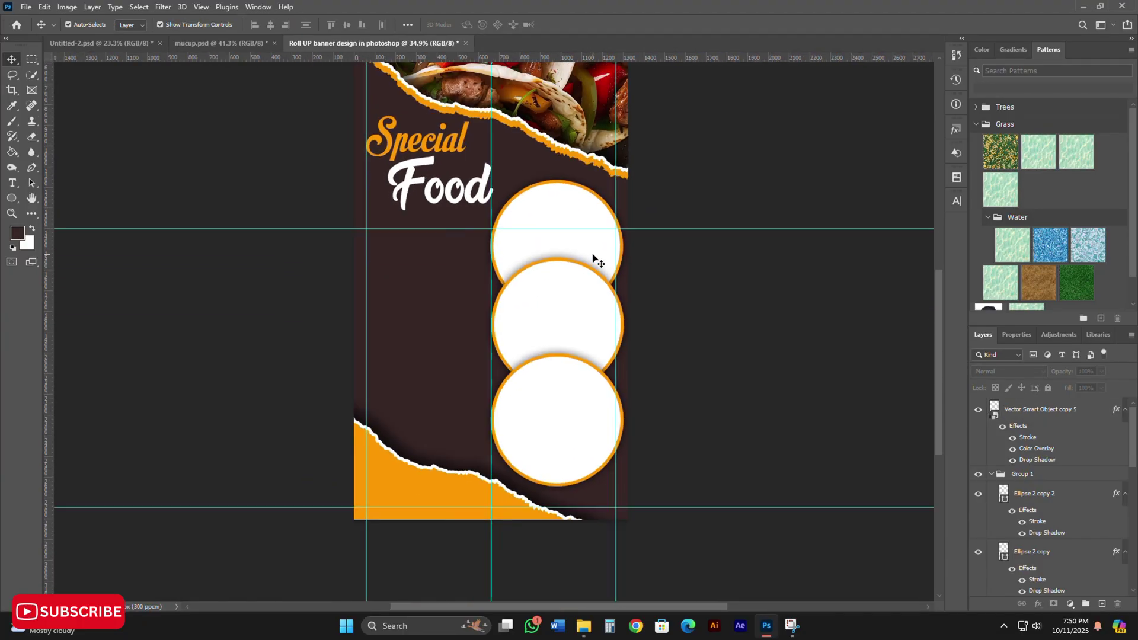
{"action": "left_click", "coordinate": [595, 253]}
{"action": "left_click", "coordinate": [1104, 605]}
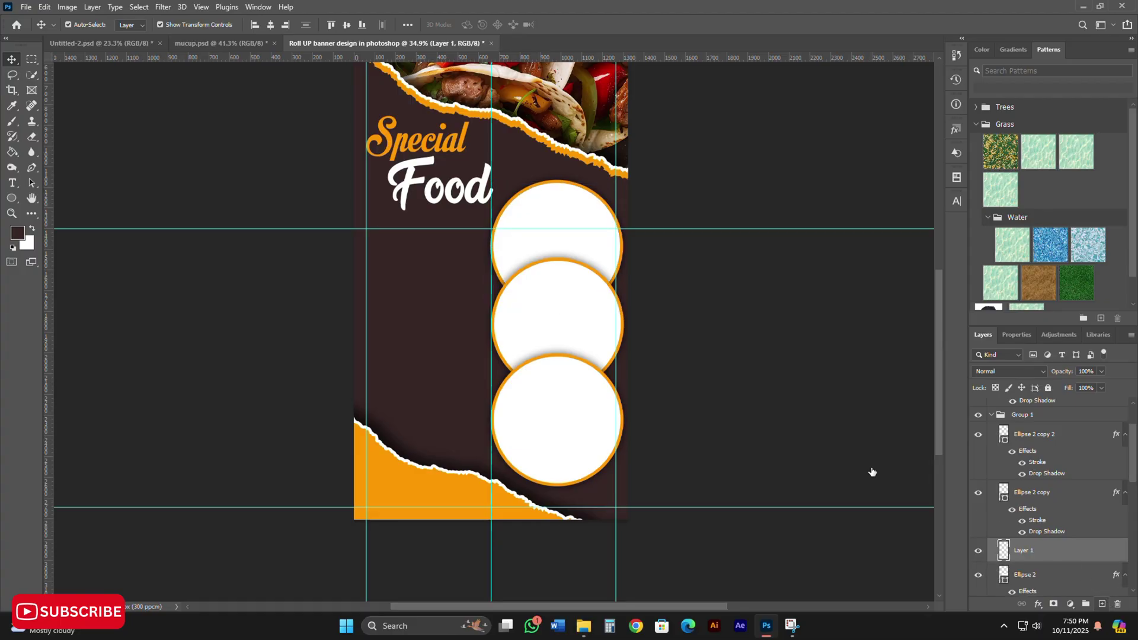
{"action": "mouse_move", "coordinate": [583, 626]}
{"action": "left_click", "coordinate": [591, 584]}
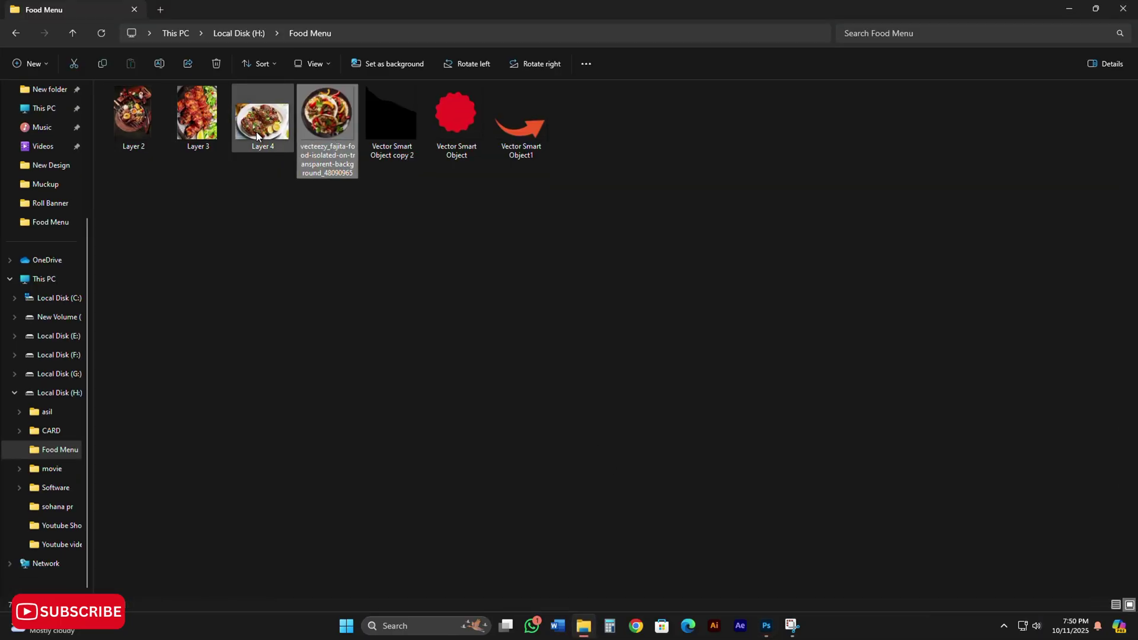
{"action": "mouse_move", "coordinate": [143, 108]}
{"action": "left_mouse_down"}
{"action": "mouse_move", "coordinate": [734, 598]}
{"action": "mouse_move", "coordinate": [563, 397]}
{"action": "left_mouse_up"}
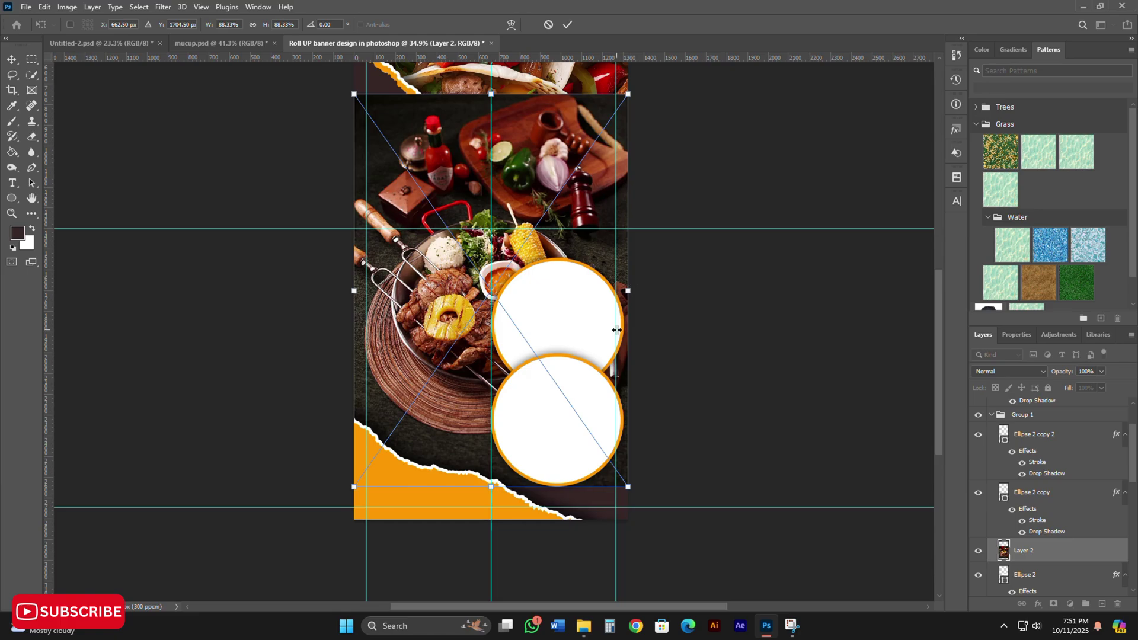
Step: Scale the grilled-meat photo to about 41% and place it over the top circle
{"action": "left_click_drag", "start_coordinate": [354, 290], "coordinate": [501, 291]}
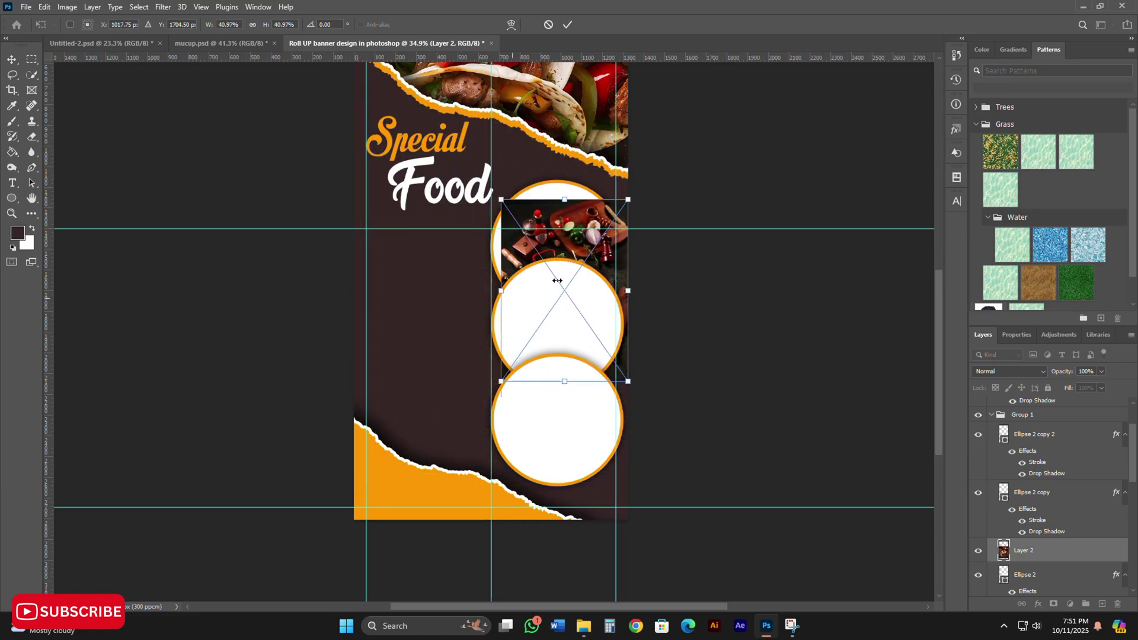
{"action": "mouse_move", "coordinate": [608, 260]}
{"action": "left_mouse_down"}
{"action": "mouse_move", "coordinate": [593, 207]}
{"action": "mouse_move", "coordinate": [633, 242]}
{"action": "left_mouse_up"}
{"action": "left_click", "coordinate": [14, 60]}
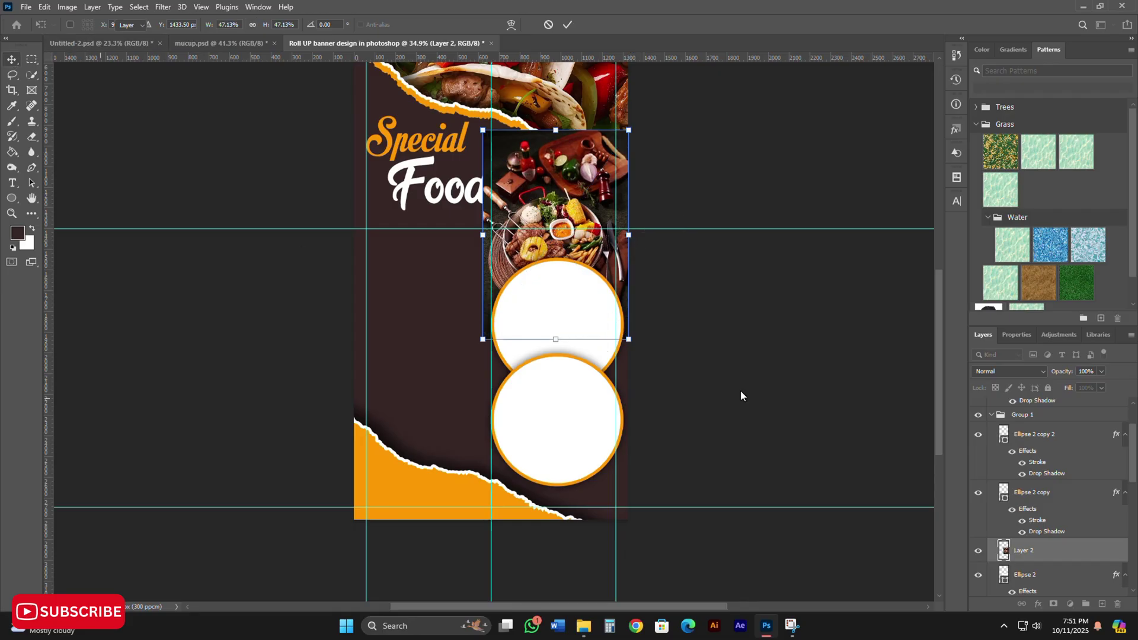
Step: Clip the photo into the top circle and move it up inside
{"action": "right_click", "coordinate": [1006, 550]}
{"action": "left_click", "coordinate": [995, 297]}
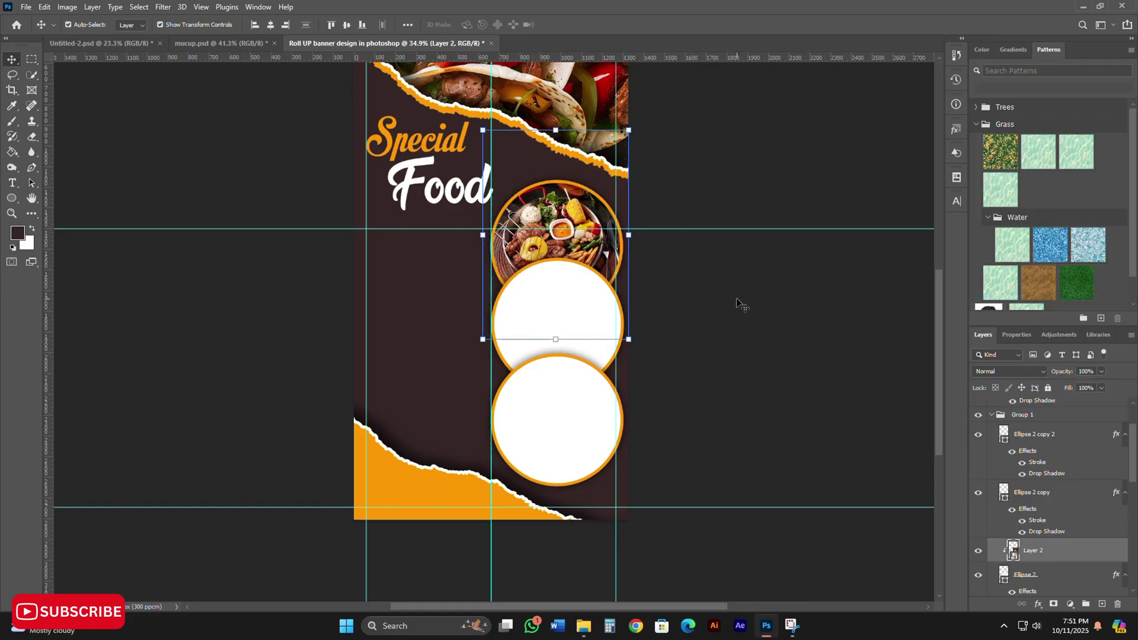
{"action": "scroll", "coordinate": [559, 252], "scroll_direction": "up", "scroll_amount": 2}
{"action": "scroll", "coordinate": [559, 252], "scroll_direction": "up", "scroll_amount": 2}
{"action": "scroll", "coordinate": [559, 252], "scroll_direction": "up", "scroll_amount": 2}
{"action": "left_click_drag", "start_coordinate": [559, 251], "coordinate": [556, 222]}
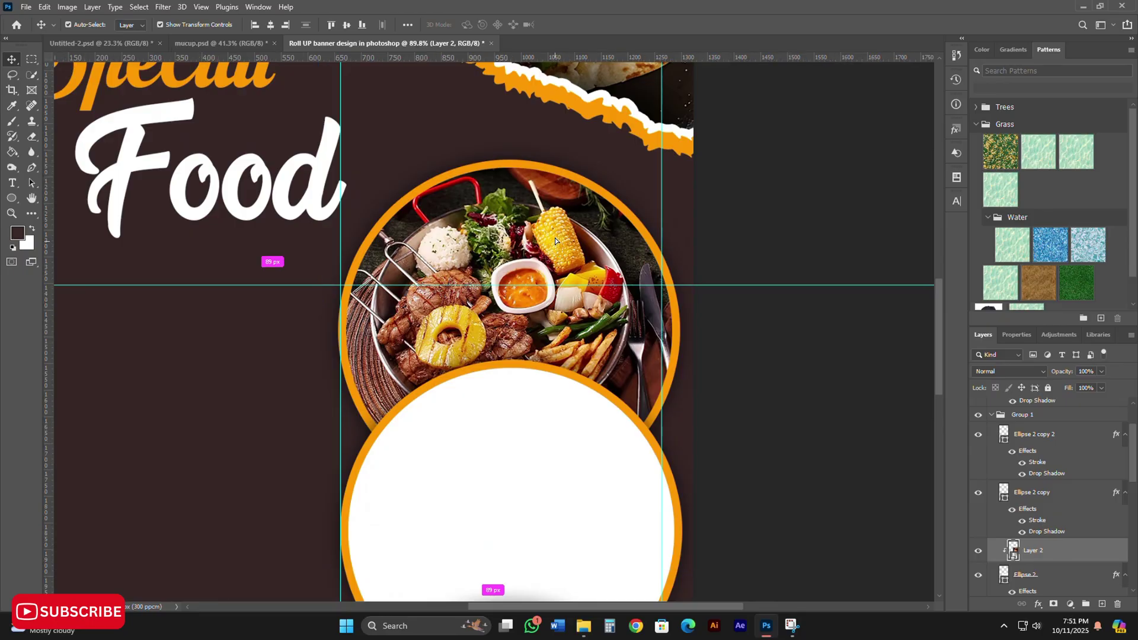
{"action": "scroll", "coordinate": [556, 223], "scroll_direction": "down", "scroll_amount": 3}
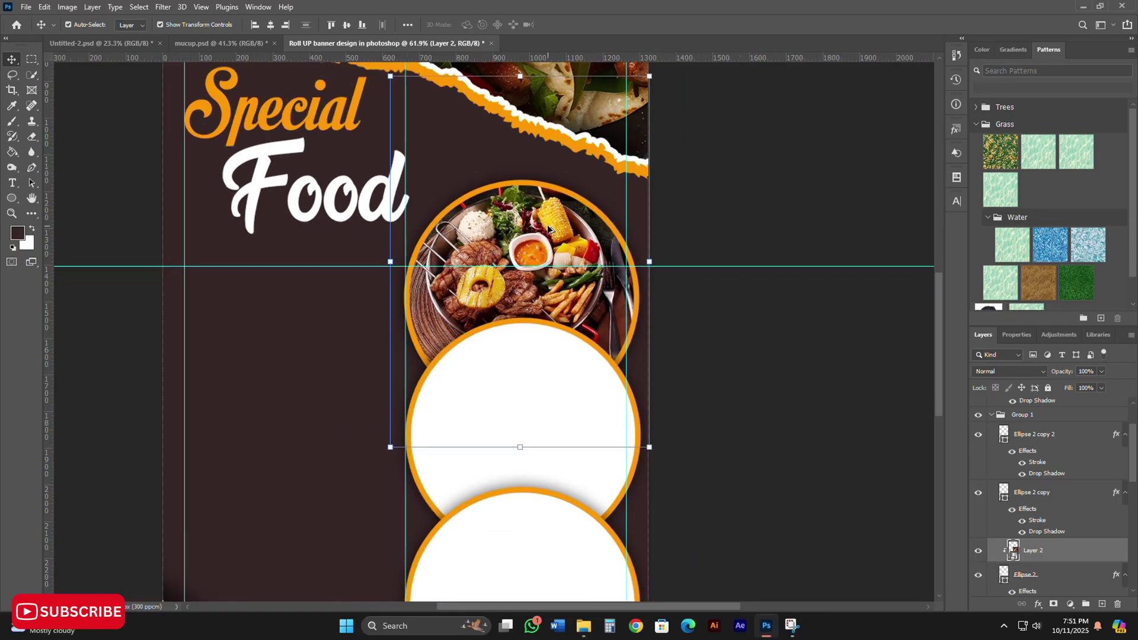
{"action": "left_click", "coordinate": [1043, 593]}
Step: Give the top circle an Inner Shadow of 71% opacity, 39% choke and 84 px size
{"action": "left_click", "coordinate": [1061, 538]}
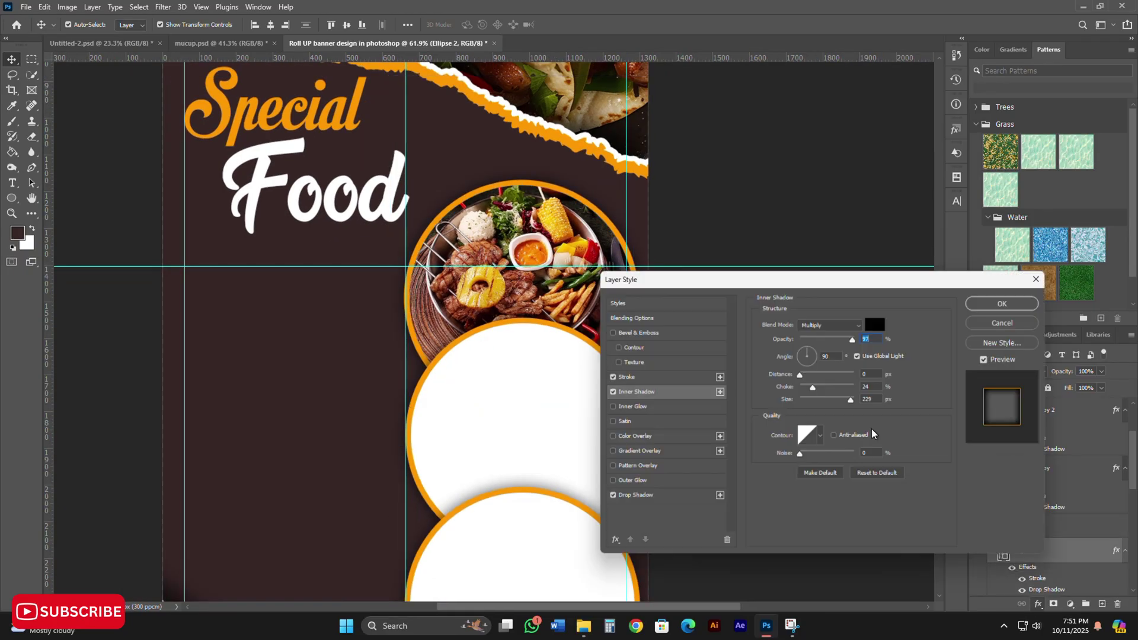
{"action": "left_click", "coordinate": [815, 400]}
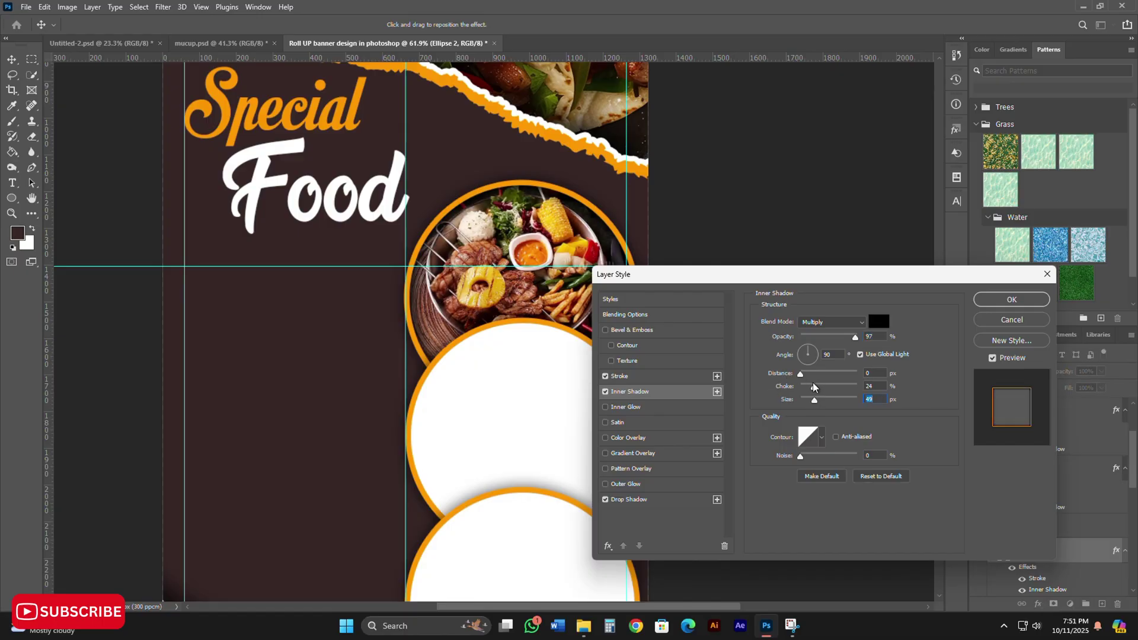
{"action": "left_click_drag", "start_coordinate": [814, 387], "coordinate": [797, 385]}
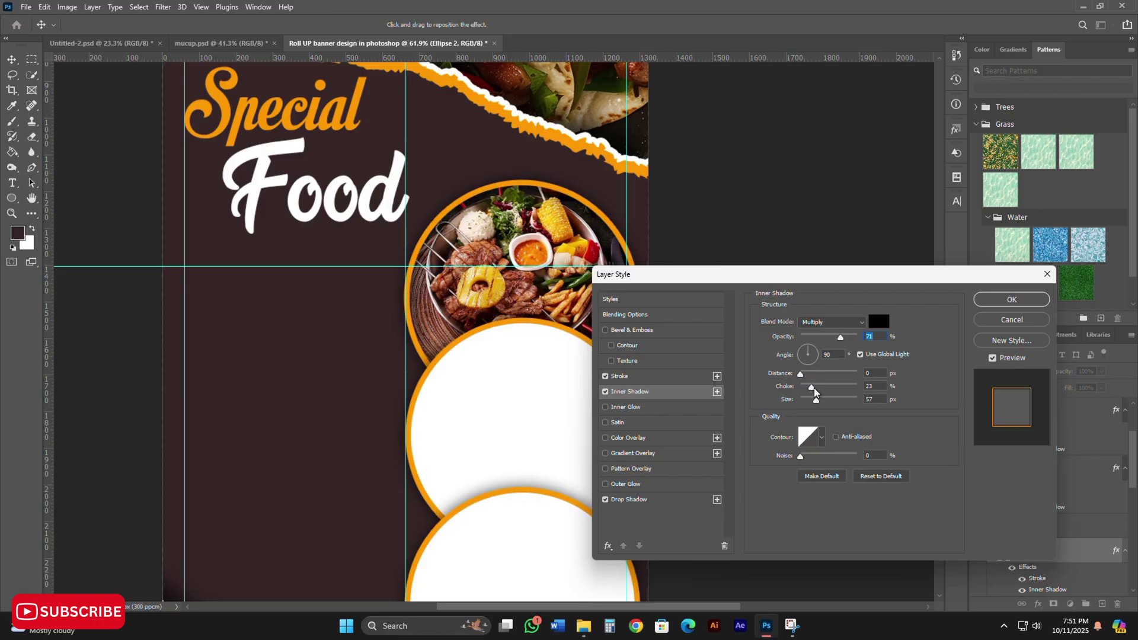
{"action": "left_click_drag", "start_coordinate": [819, 389], "coordinate": [822, 391]}
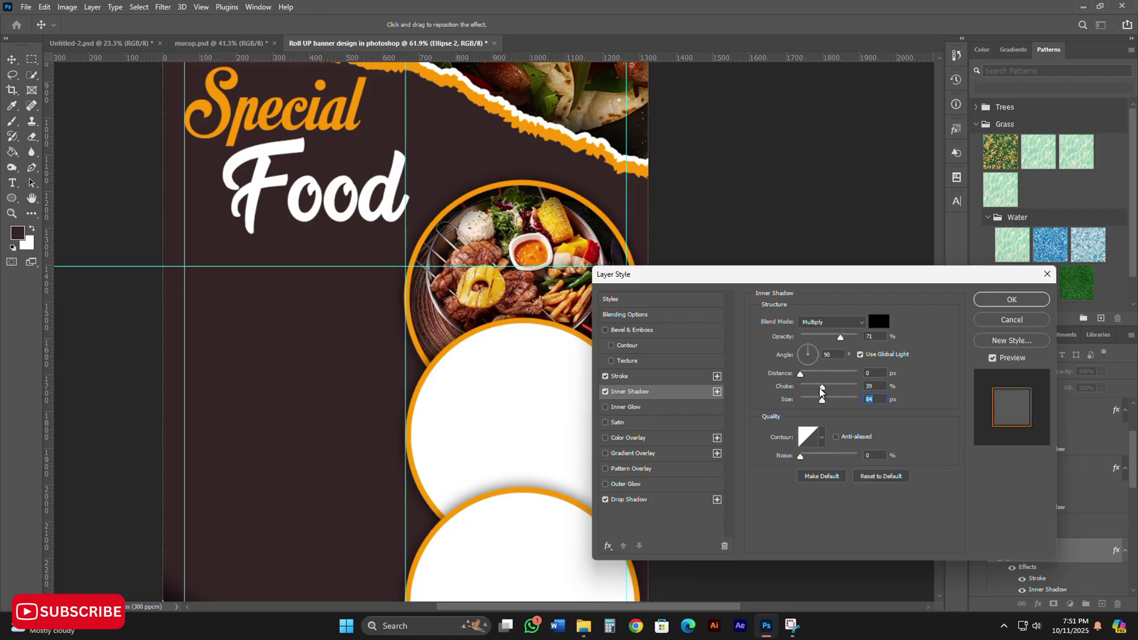
{"action": "left_click", "coordinate": [977, 300]}
{"action": "scroll", "coordinate": [507, 271], "scroll_direction": "down", "scroll_amount": 2}
Step: Bring the Layer 3 chicken photo from Food Menu into the banner and shrink it
{"action": "scroll", "coordinate": [522, 301], "scroll_direction": "down", "scroll_amount": 2}
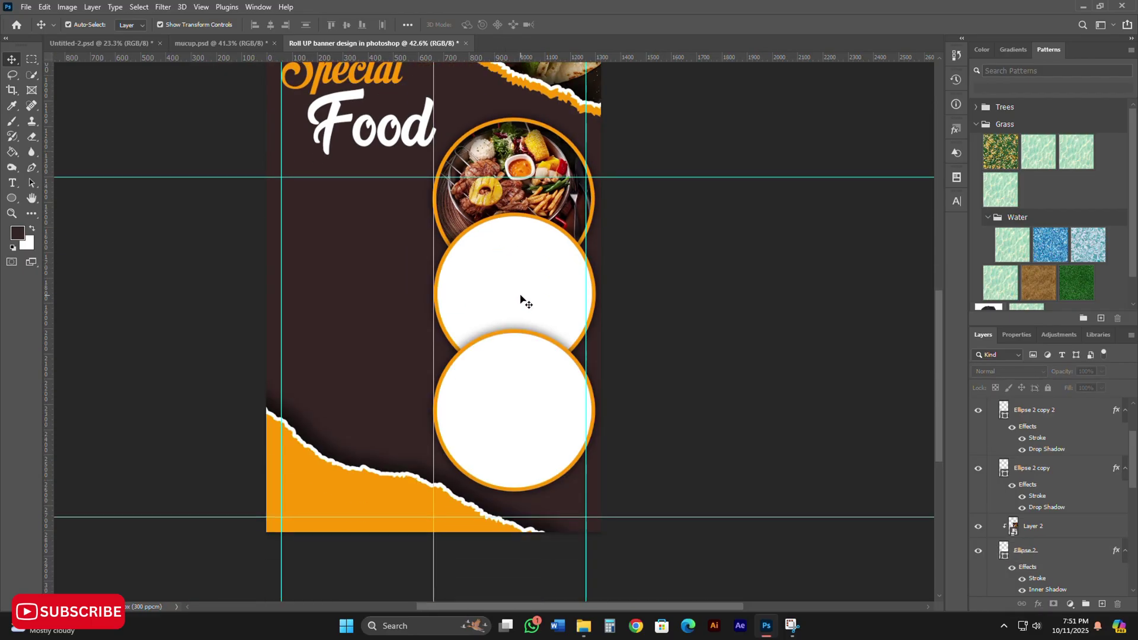
{"action": "left_click", "coordinate": [521, 300]}
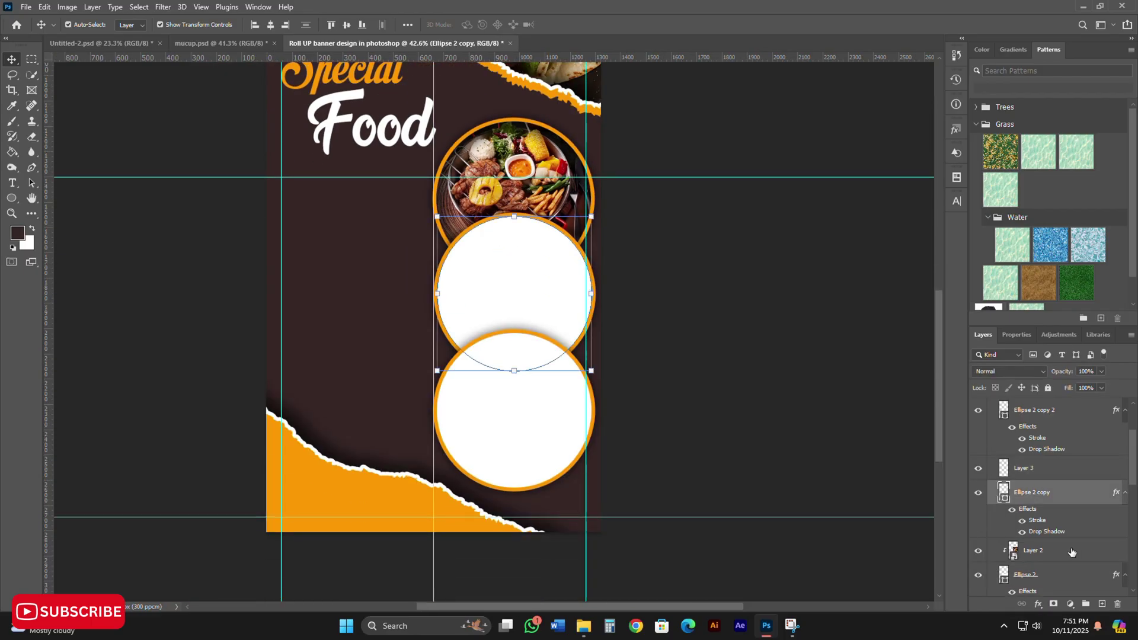
{"action": "left_click", "coordinate": [584, 626]}
{"action": "mouse_move", "coordinate": [198, 116]}
{"action": "left_mouse_down"}
{"action": "mouse_move", "coordinate": [769, 633]}
{"action": "mouse_move", "coordinate": [549, 380]}
{"action": "left_mouse_up"}
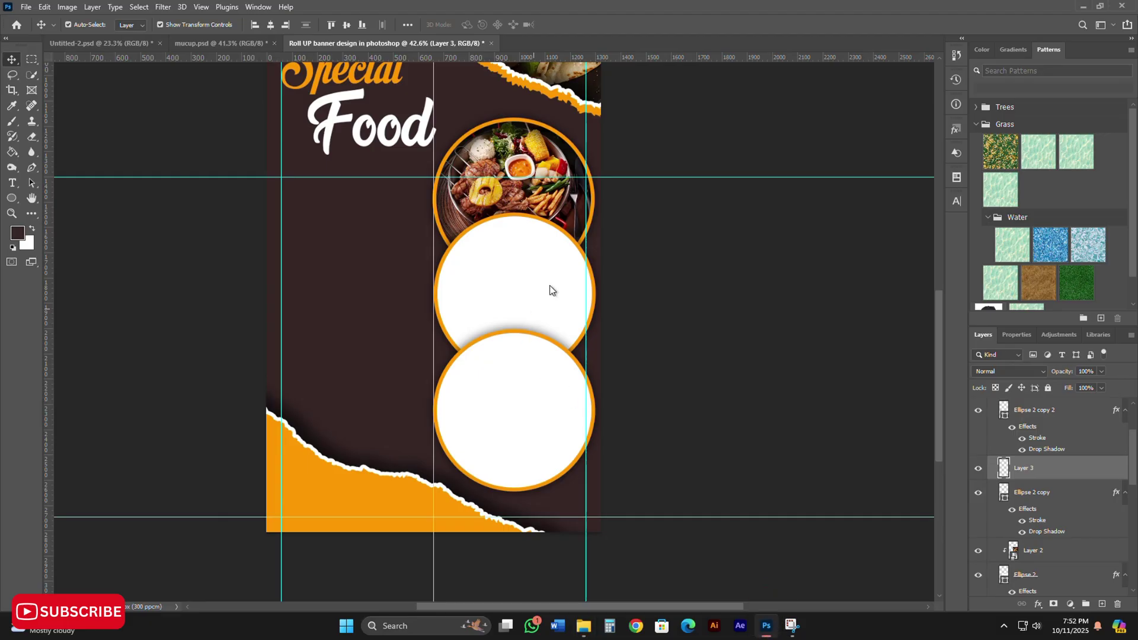
{"action": "left_click_drag", "start_coordinate": [550, 290], "coordinate": [528, 290]}
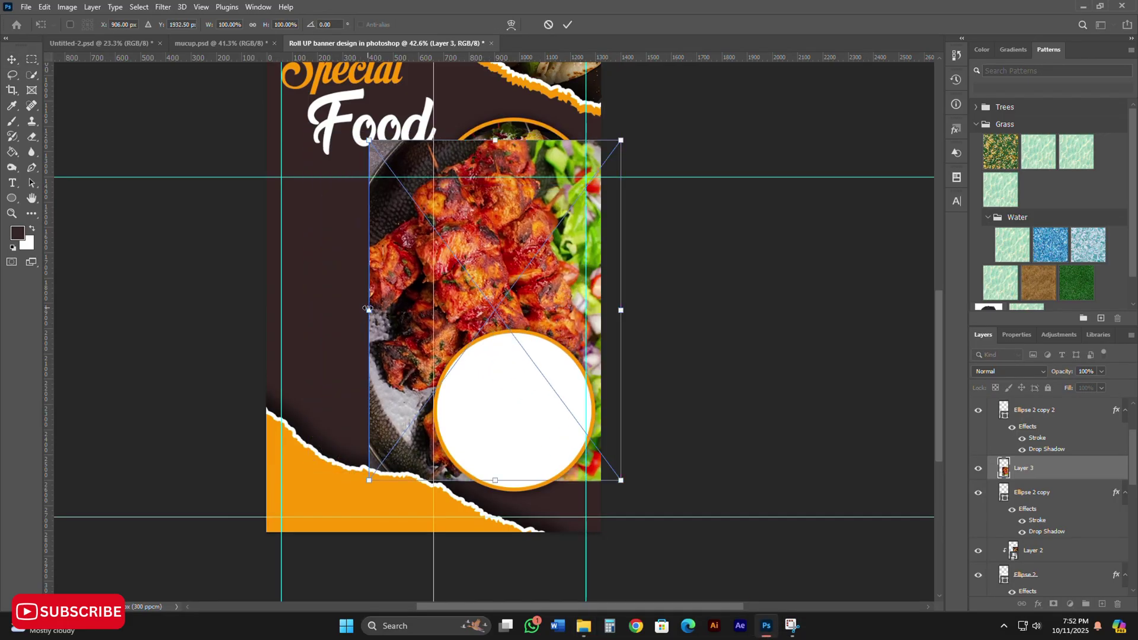
{"action": "left_click_drag", "start_coordinate": [368, 308], "coordinate": [450, 310]}
{"action": "key", "text": "Return"}
{"action": "left_click_drag", "start_coordinate": [519, 283], "coordinate": [433, 282]}
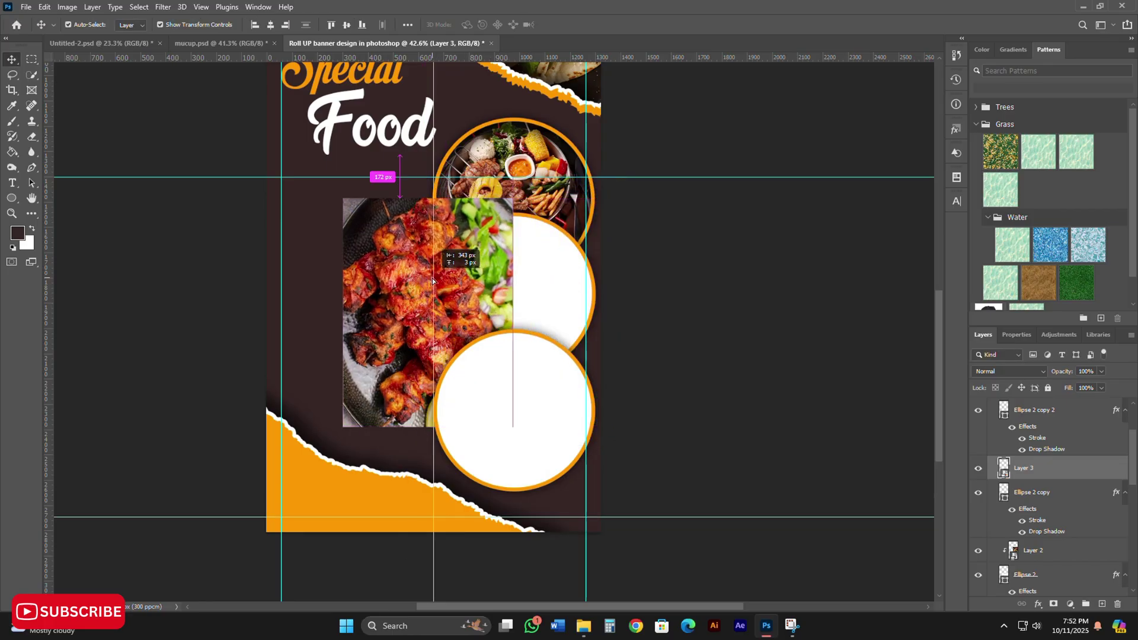
Step: Clip the chicken photo into the middle circle and scale it to fill
{"action": "left_click", "coordinate": [550, 290]}
{"action": "left_click", "coordinate": [1019, 468]}
{"action": "right_click", "coordinate": [1020, 468]}
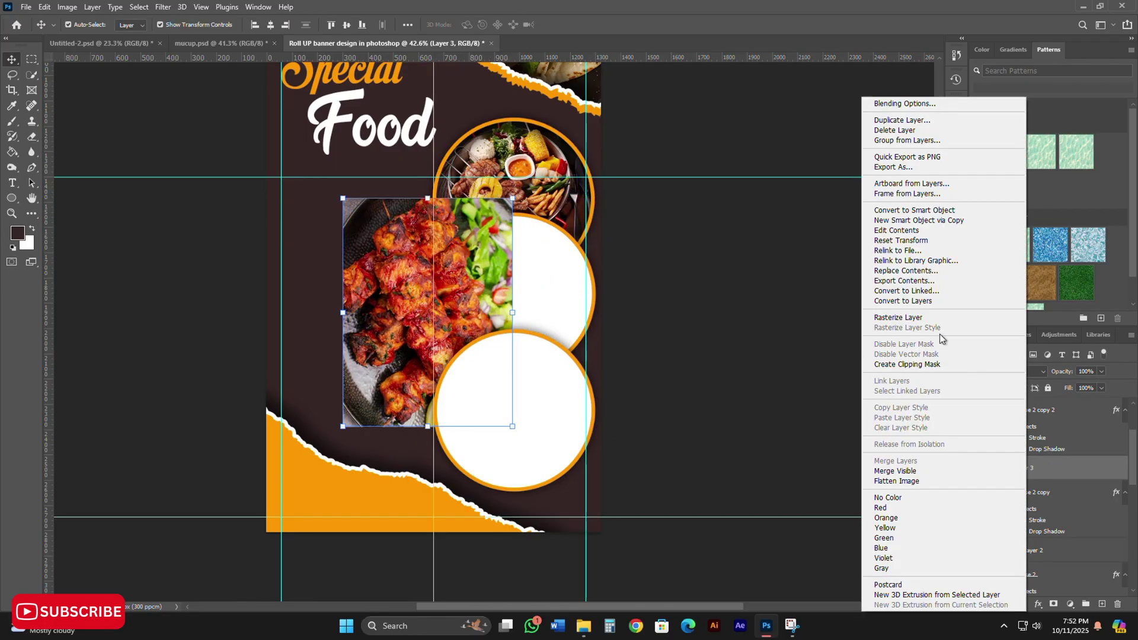
{"action": "left_click", "coordinate": [919, 364]}
{"action": "left_click_drag", "start_coordinate": [546, 285], "coordinate": [595, 290]}
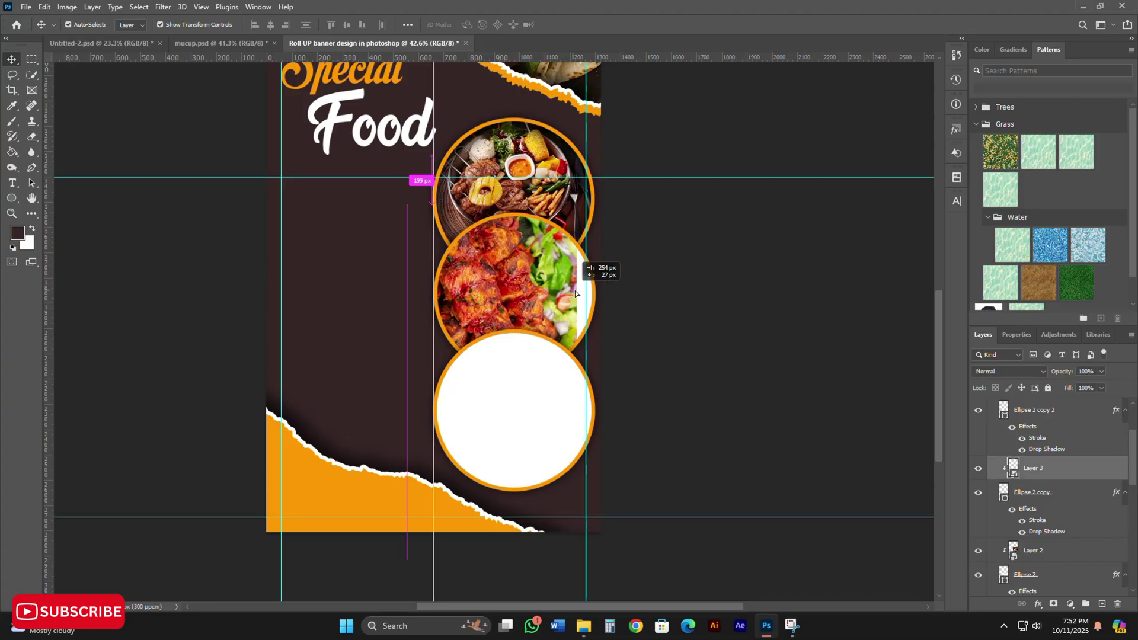
{"action": "key", "text": "ctrl+t"}
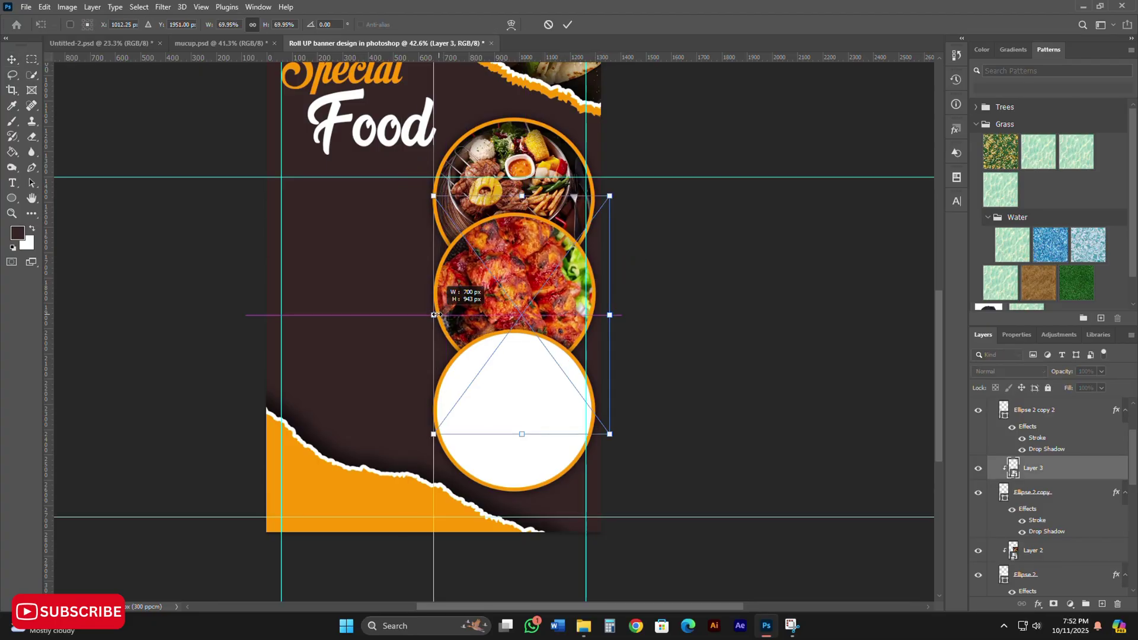
{"action": "left_click_drag", "start_coordinate": [553, 282], "coordinate": [553, 304]}
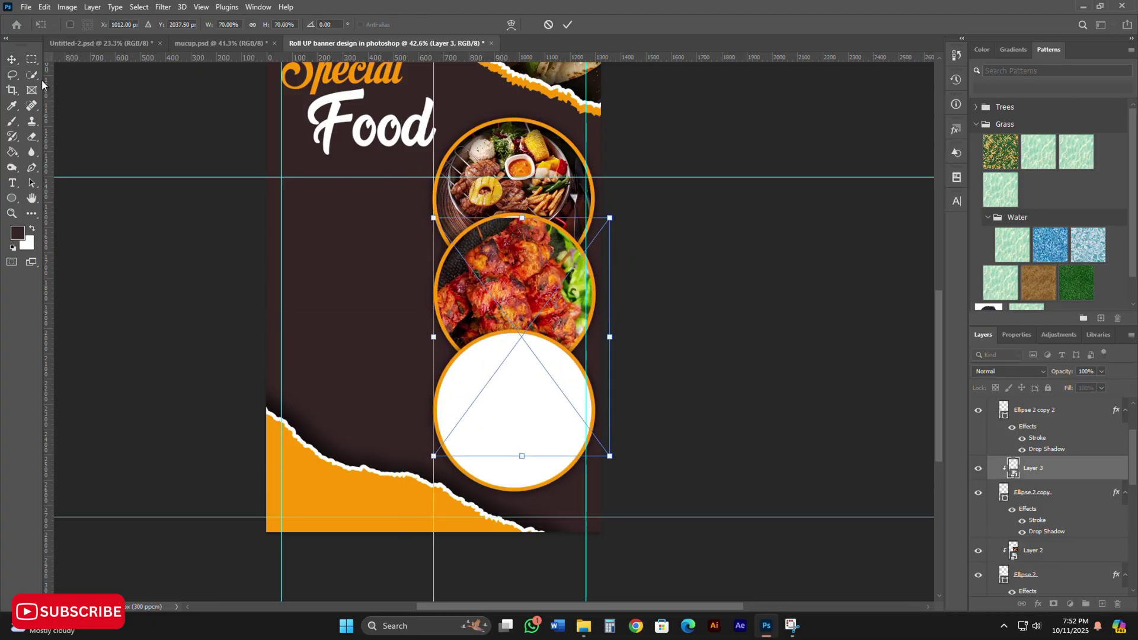
{"action": "key", "text": "Return"}
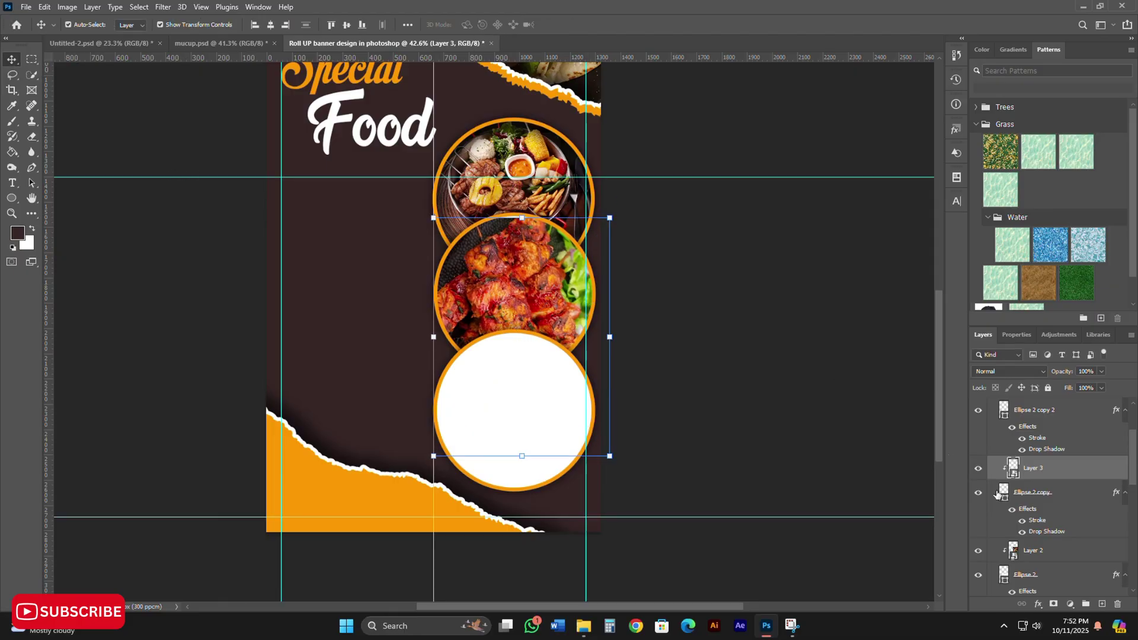
Step: Give the middle circle a 76 px inner shadow, then drag another Food Menu photo in
{"action": "left_click", "coordinate": [1049, 534]}
{"action": "left_click", "coordinate": [1038, 605]}
{"action": "left_click", "coordinate": [1046, 527]}
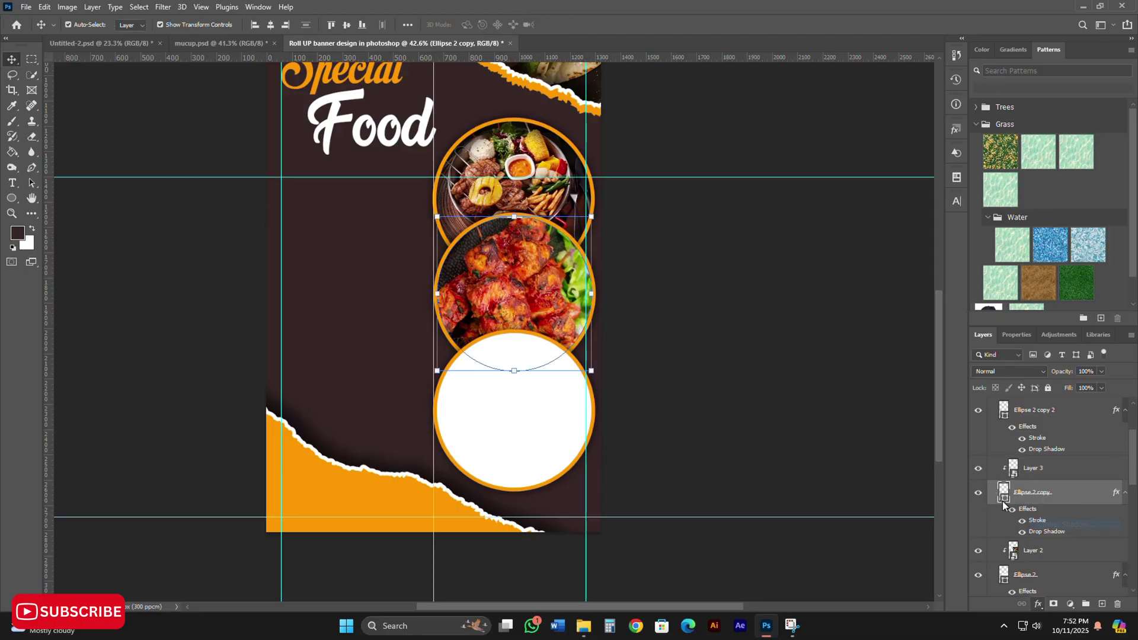
{"action": "left_click_drag", "start_coordinate": [816, 400], "coordinate": [822, 398]}
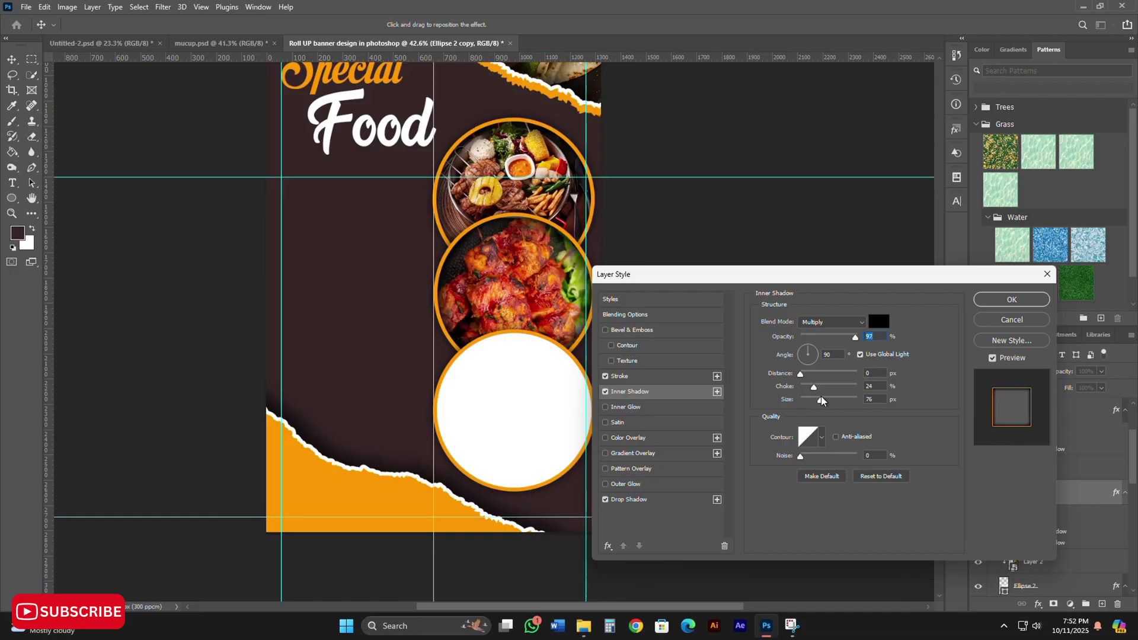
{"action": "left_click", "coordinate": [1012, 299]}
{"action": "scroll", "coordinate": [617, 422], "scroll_direction": "down", "scroll_amount": 1}
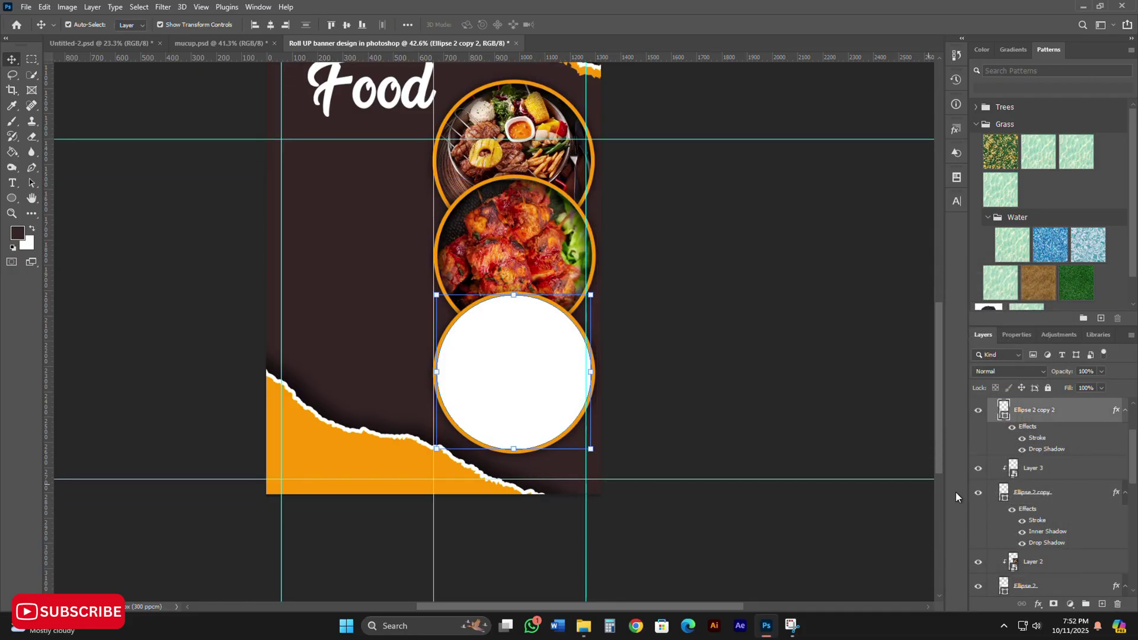
{"action": "left_click", "coordinate": [584, 625]}
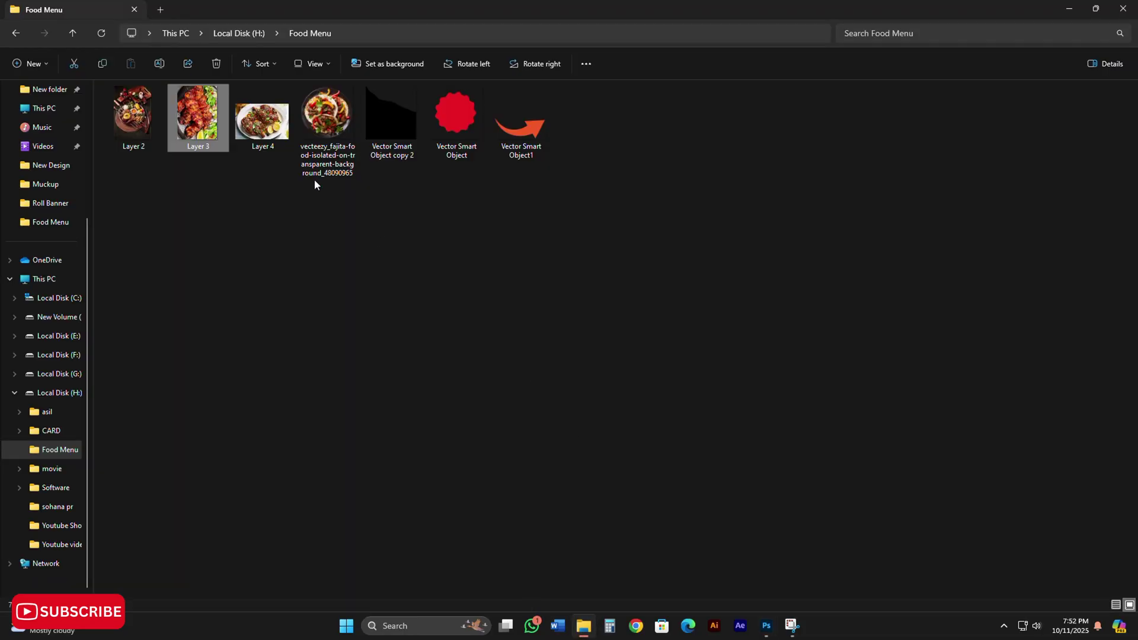
{"action": "left_click_drag", "start_coordinate": [253, 135], "coordinate": [508, 368]}
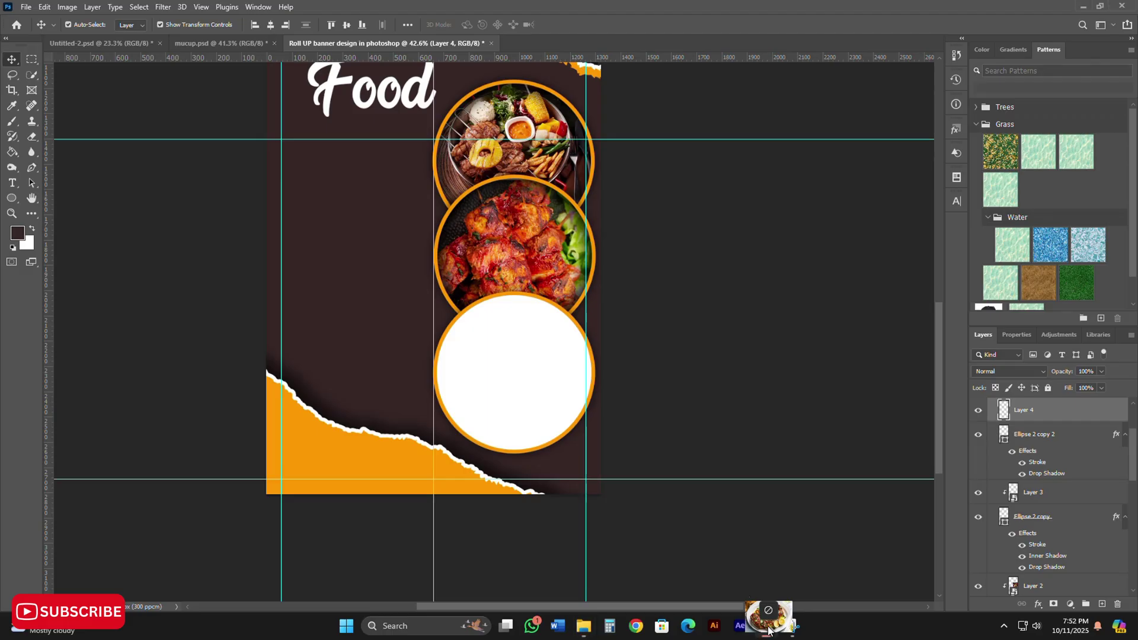
Step: Place and scale the roast chicken photo, then clip it inside the bottom circle
{"action": "left_click_drag", "start_coordinate": [521, 255], "coordinate": [593, 328]}
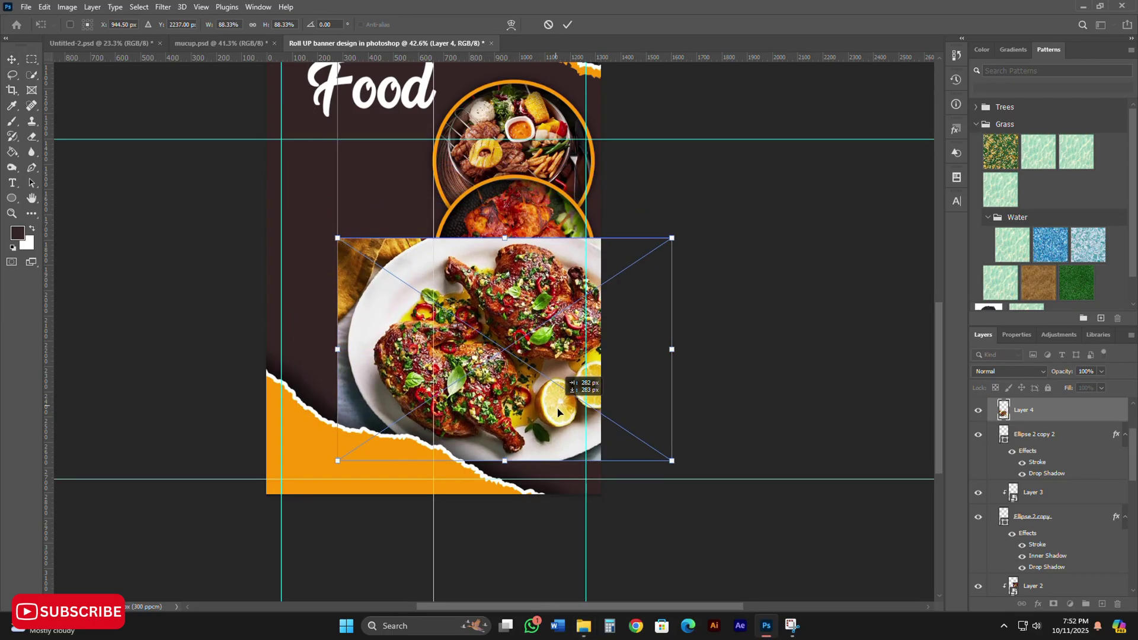
{"action": "left_click_drag", "start_coordinate": [505, 238], "coordinate": [516, 297]}
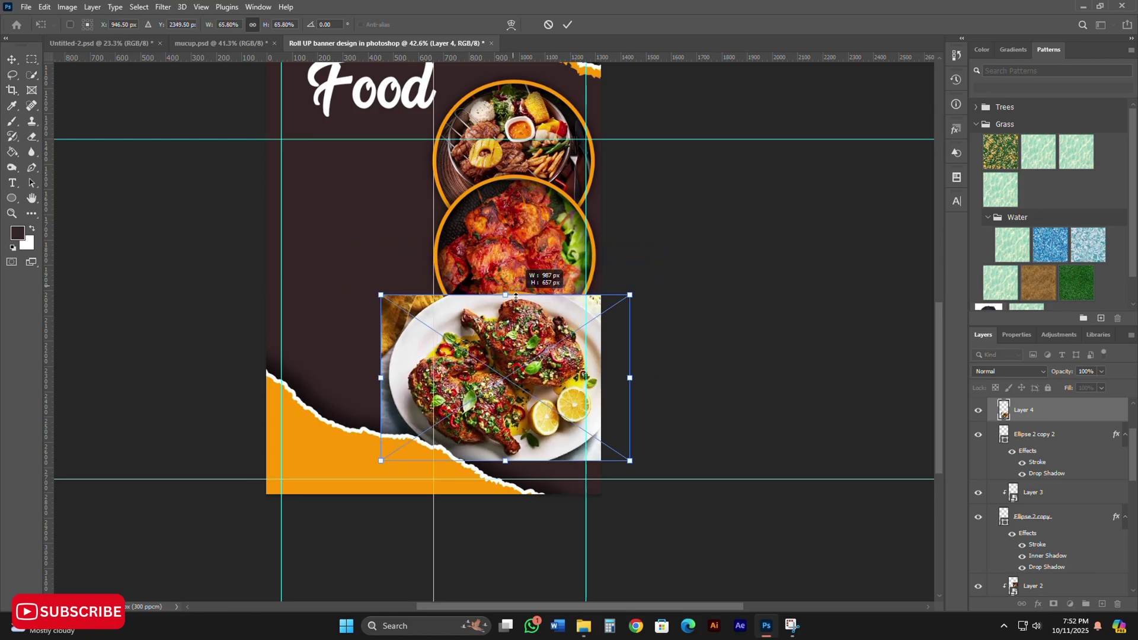
{"action": "key", "text": "Return"}
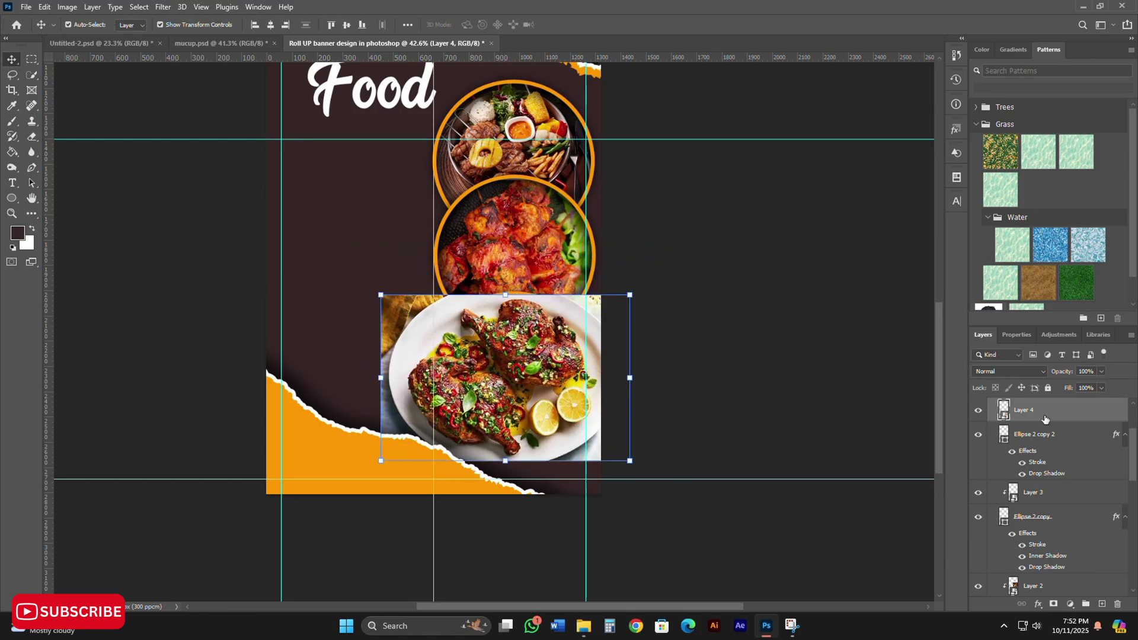
{"action": "right_click", "coordinate": [1045, 419]}
{"action": "left_click", "coordinate": [1002, 364]}
{"action": "scroll", "coordinate": [560, 382], "scroll_direction": "up", "scroll_amount": 2}
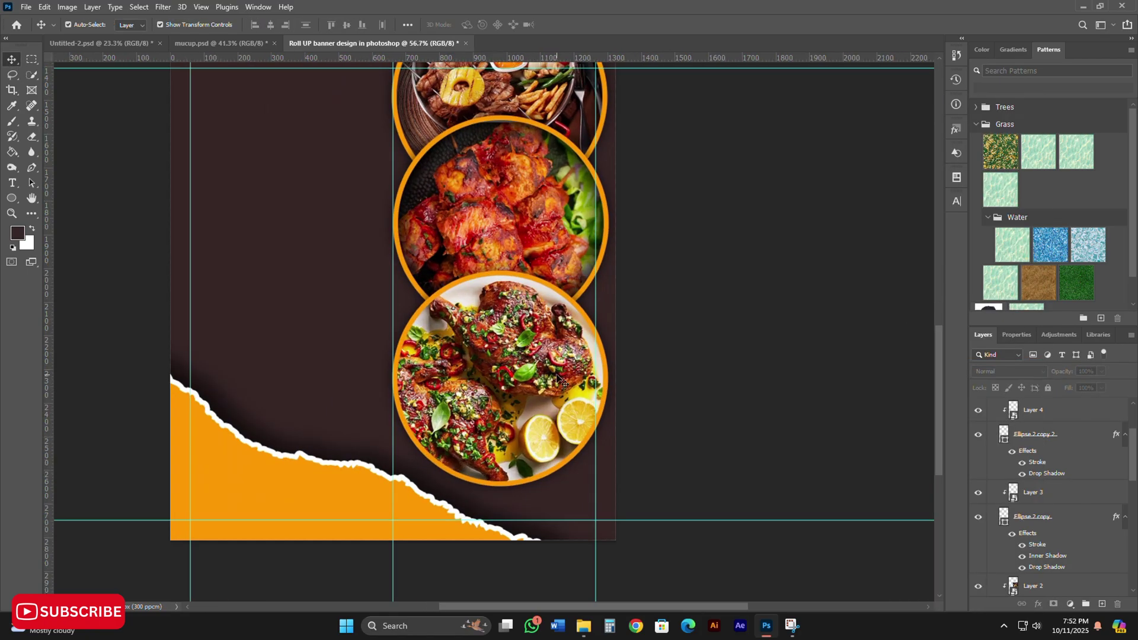
{"action": "left_click_drag", "start_coordinate": [560, 383], "coordinate": [569, 379]}
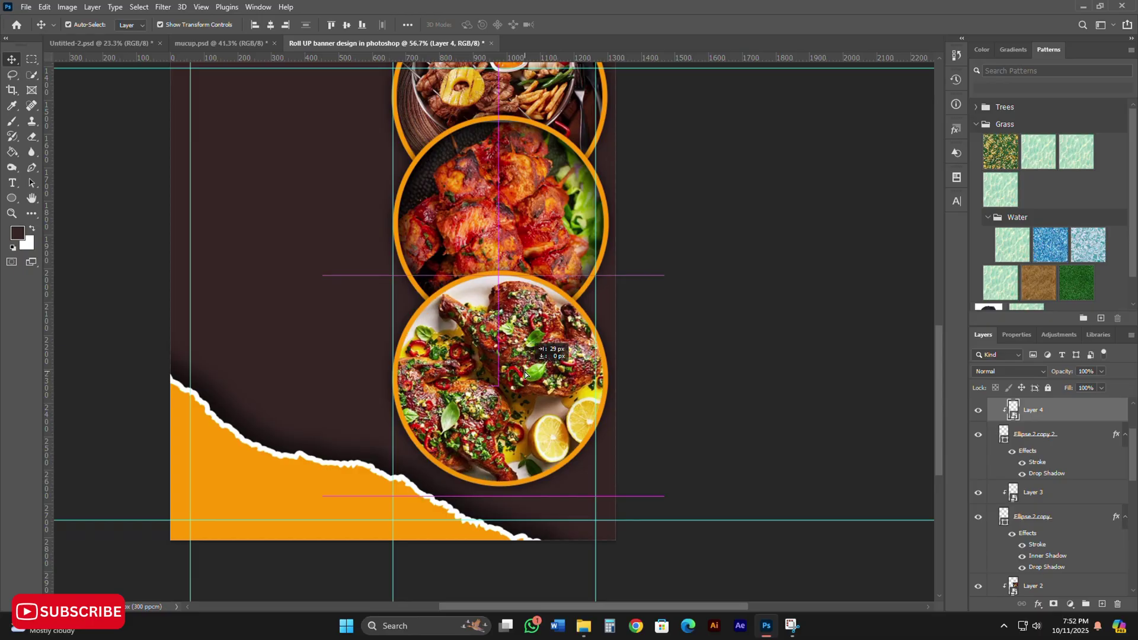
Step: Give the bottom circle an Inner Shadow with size 73 px
{"action": "left_click", "coordinate": [1028, 431]}
{"action": "left_click", "coordinate": [1038, 604]}
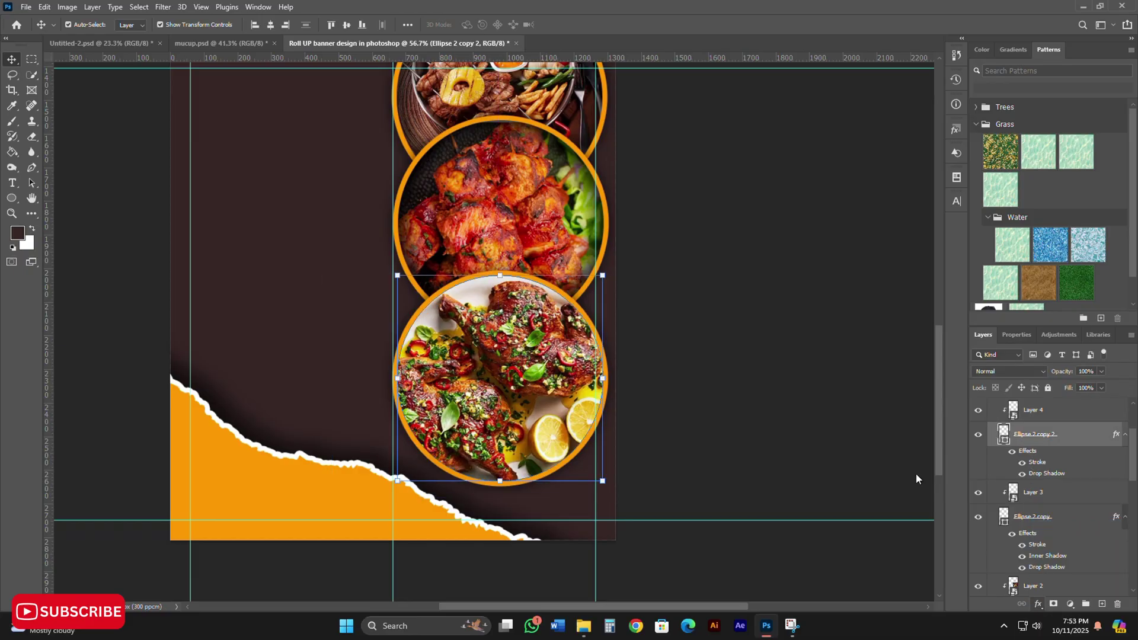
{"action": "left_click_drag", "start_coordinate": [820, 402], "coordinate": [822, 402]}
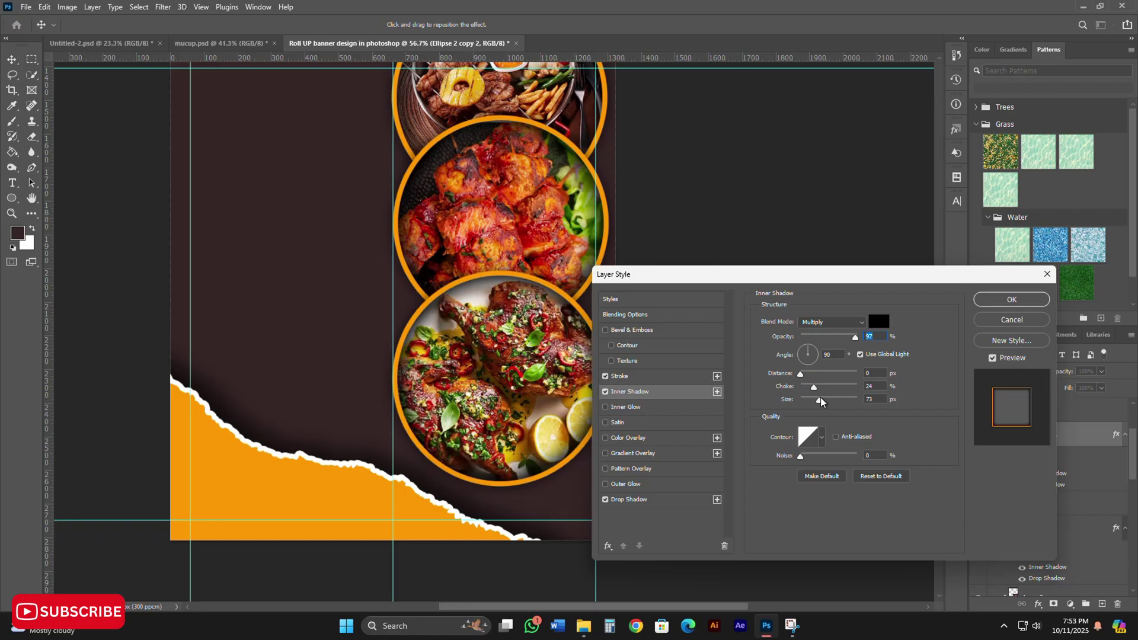
{"action": "left_click", "coordinate": [1012, 299]}
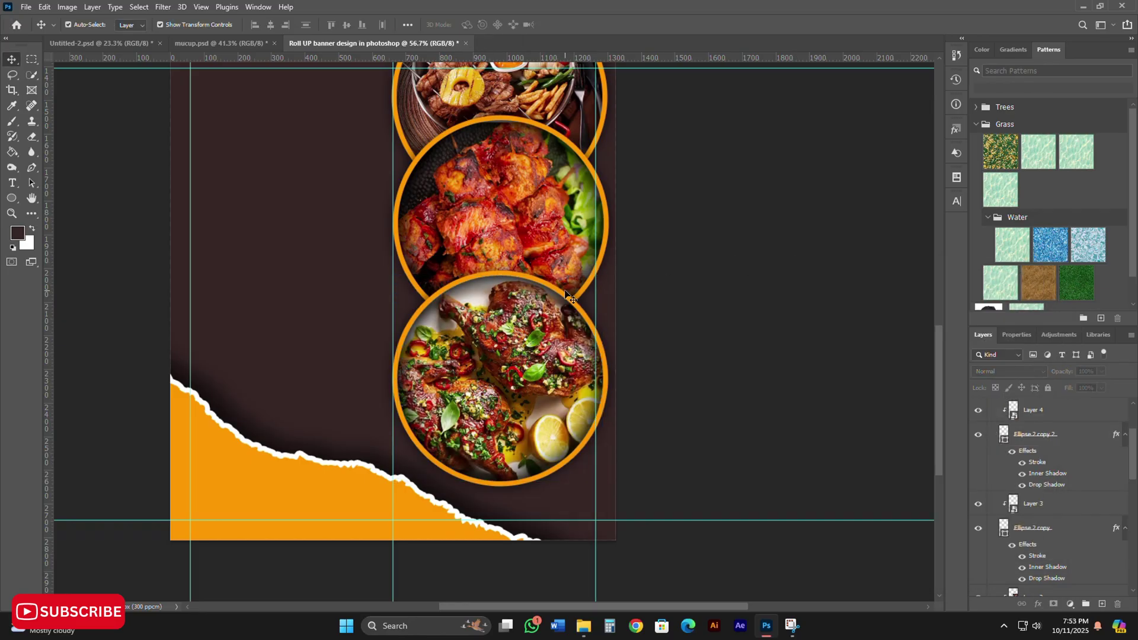
Step: Bring the red scalloped badge shape from the Food Menu folder into the banner
{"action": "scroll", "coordinate": [515, 308], "scroll_direction": "down", "scroll_amount": 3}
{"action": "scroll", "coordinate": [515, 308], "scroll_direction": "down", "scroll_amount": 2}
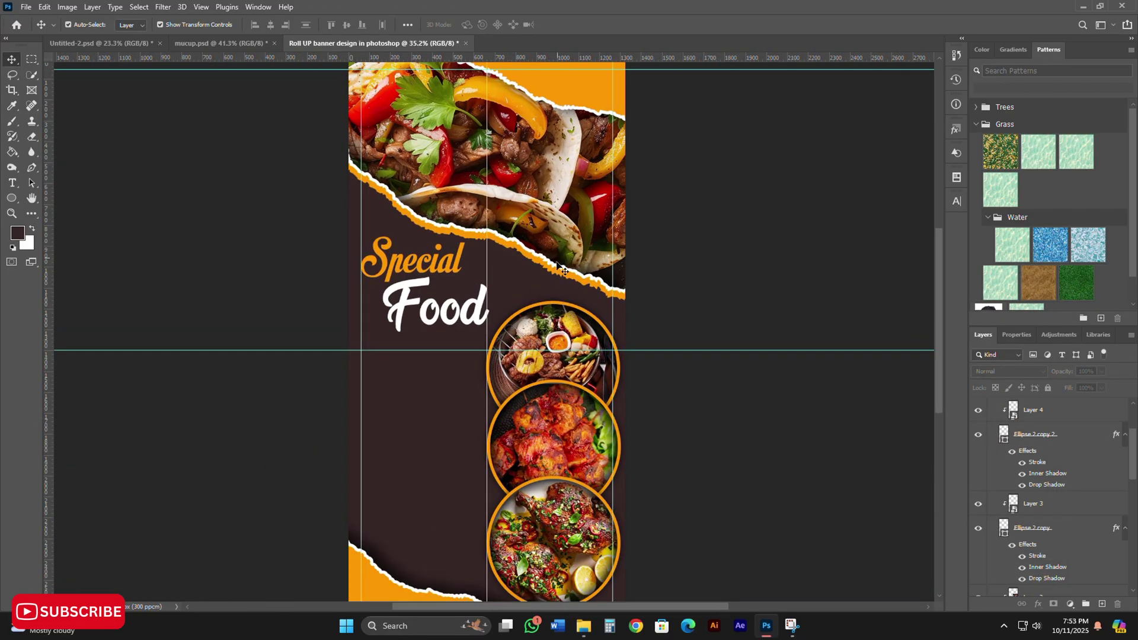
{"action": "scroll", "coordinate": [533, 267], "scroll_direction": "down", "scroll_amount": 2}
{"action": "scroll", "coordinate": [563, 234], "scroll_direction": "up", "scroll_amount": 2}
{"action": "scroll", "coordinate": [549, 295], "scroll_direction": "down", "scroll_amount": 2}
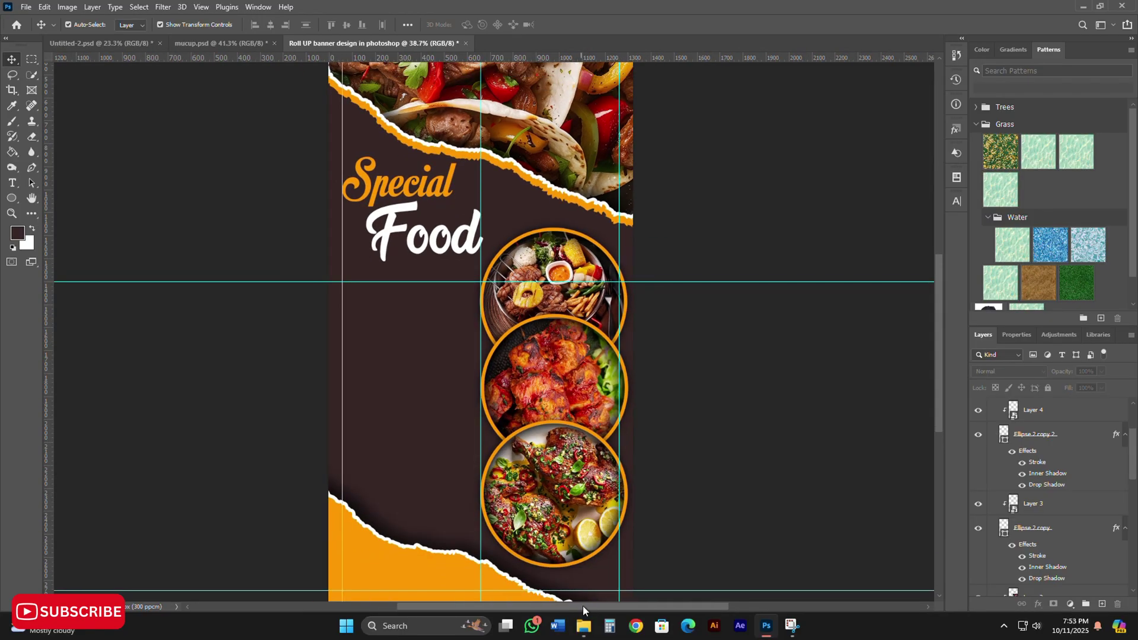
{"action": "left_click", "coordinate": [584, 625]}
{"action": "mouse_move", "coordinate": [456, 115]}
{"action": "left_mouse_down"}
{"action": "mouse_move", "coordinate": [546, 261]}
{"action": "mouse_move", "coordinate": [510, 372]}
{"action": "left_mouse_up"}
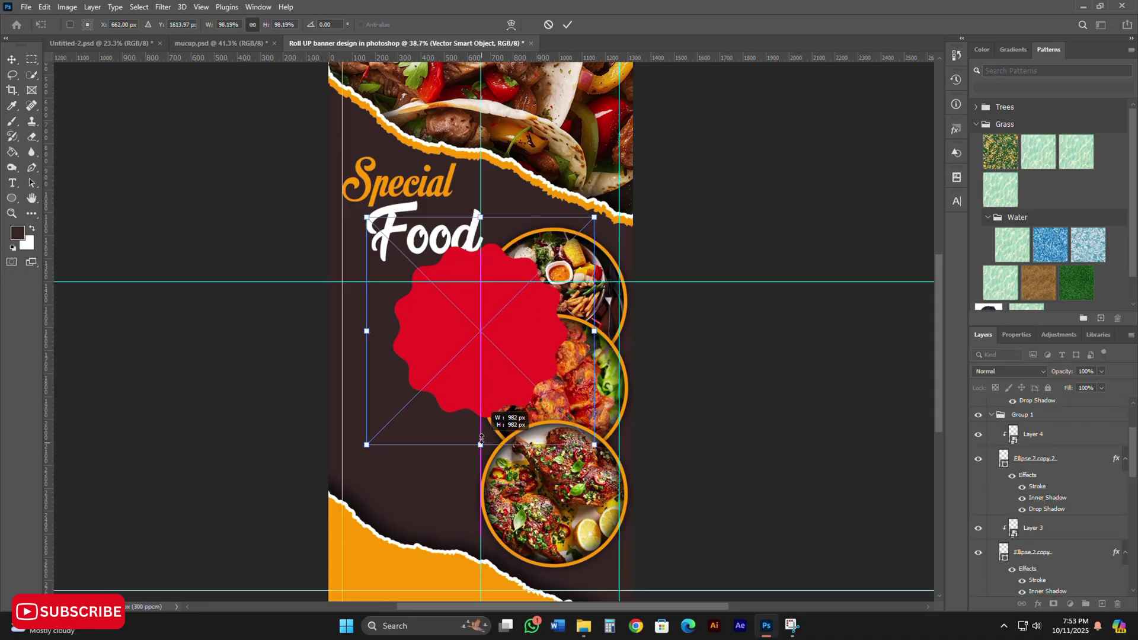
Step: Resize the badge to about 53% and place it near the tacos
{"action": "left_click_drag", "start_coordinate": [481, 446], "coordinate": [480, 332]}
{"action": "mouse_move", "coordinate": [495, 291]}
{"action": "left_mouse_down"}
{"action": "mouse_move", "coordinate": [537, 191]}
{"action": "mouse_move", "coordinate": [524, 179]}
{"action": "left_mouse_up"}
{"action": "left_click_drag", "start_coordinate": [509, 220], "coordinate": [511, 226]}
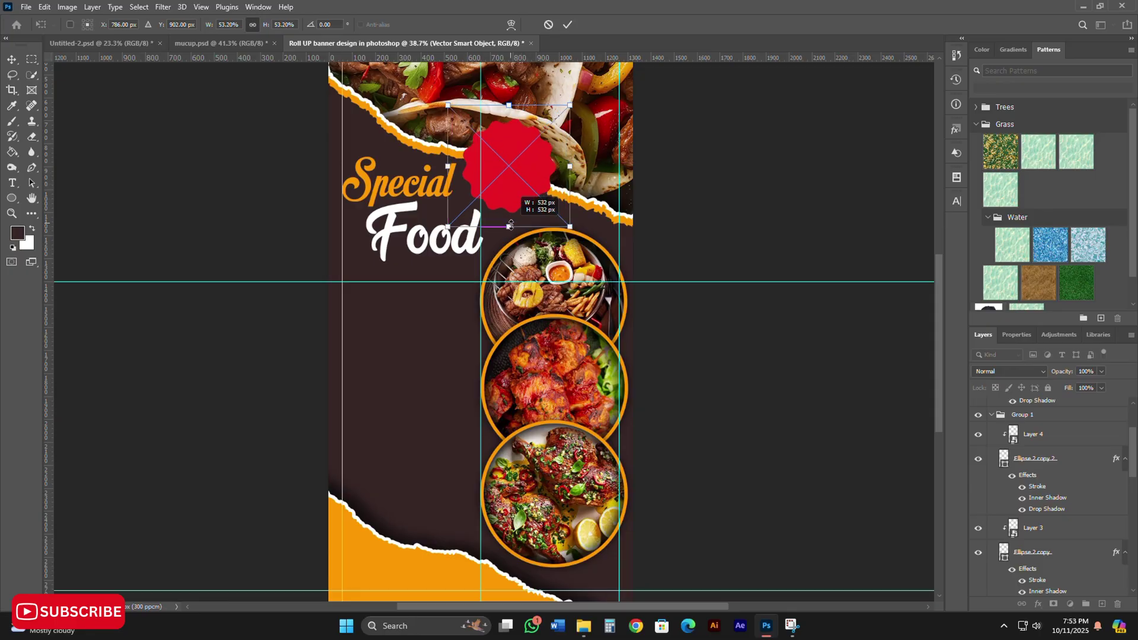
{"action": "key", "text": "Return"}
Step: Give the badge an orange Color Overlay, a white 15 px Stroke and a Drop Shadow
{"action": "scroll", "coordinate": [534, 297], "scroll_direction": "up", "scroll_amount": 1}
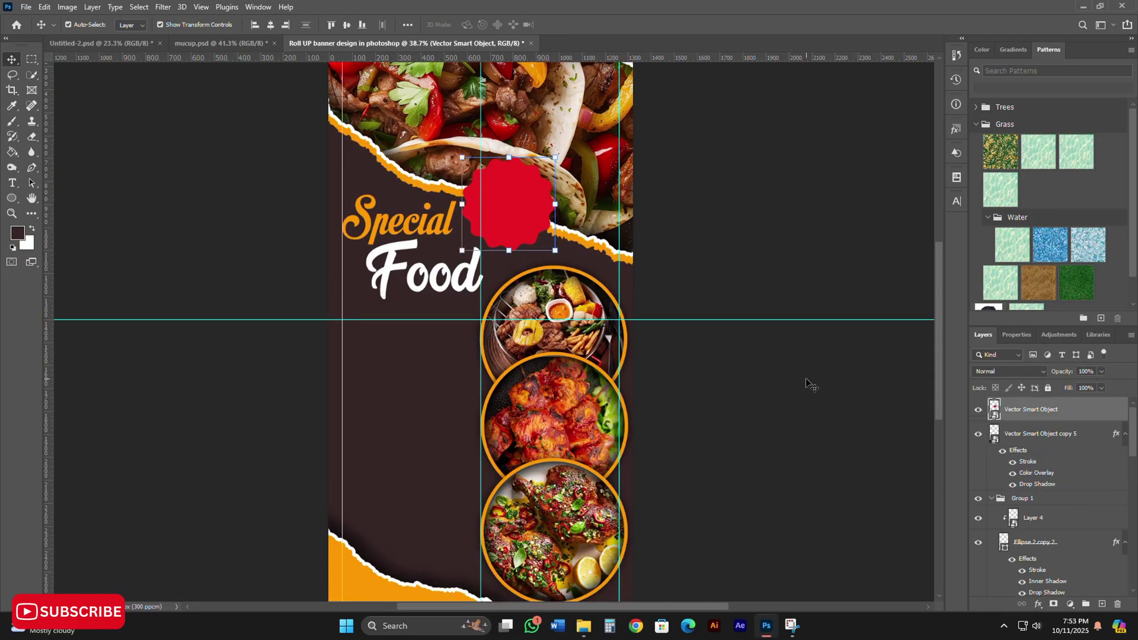
{"action": "left_click", "coordinate": [1039, 605]}
{"action": "left_click", "coordinate": [1044, 564]}
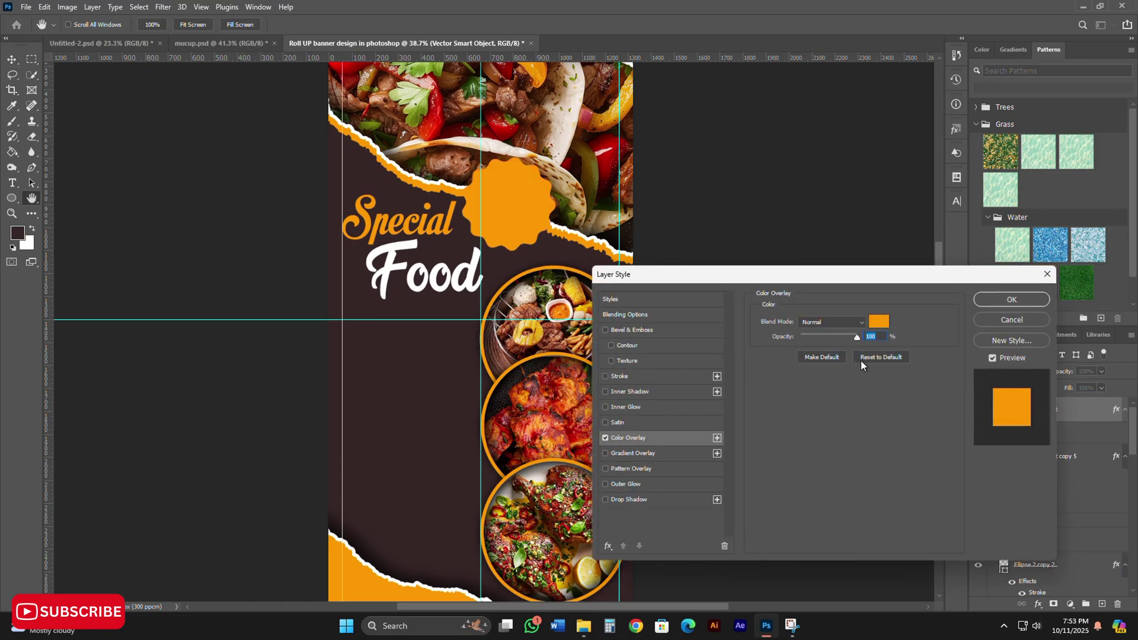
{"action": "left_click", "coordinate": [658, 380]}
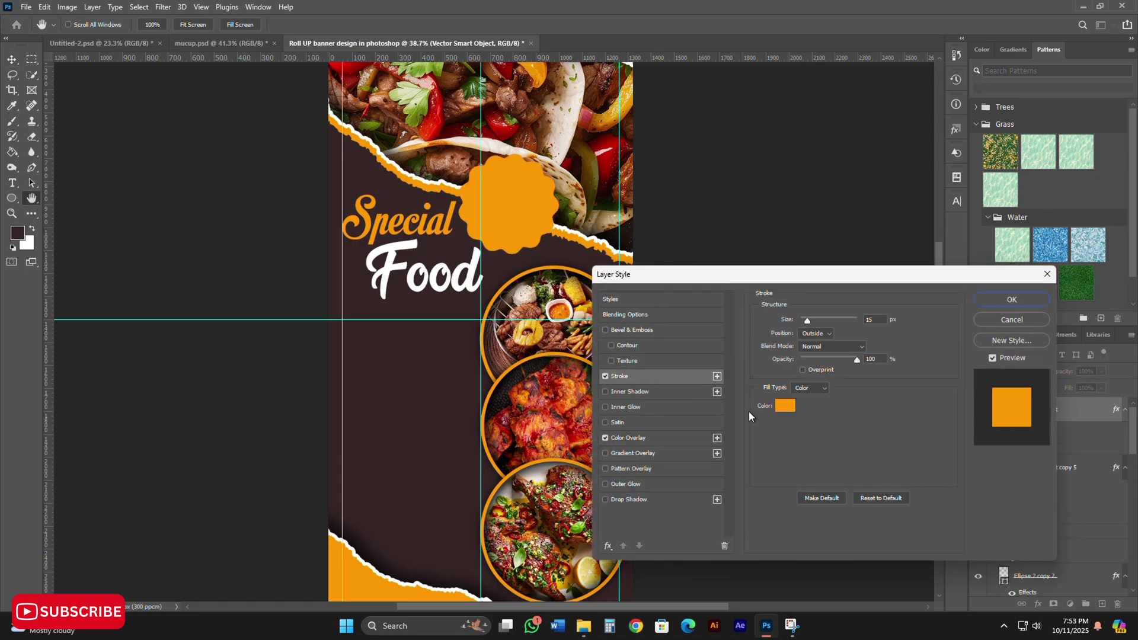
{"action": "left_click", "coordinate": [785, 412]}
{"action": "left_click", "coordinate": [814, 402]}
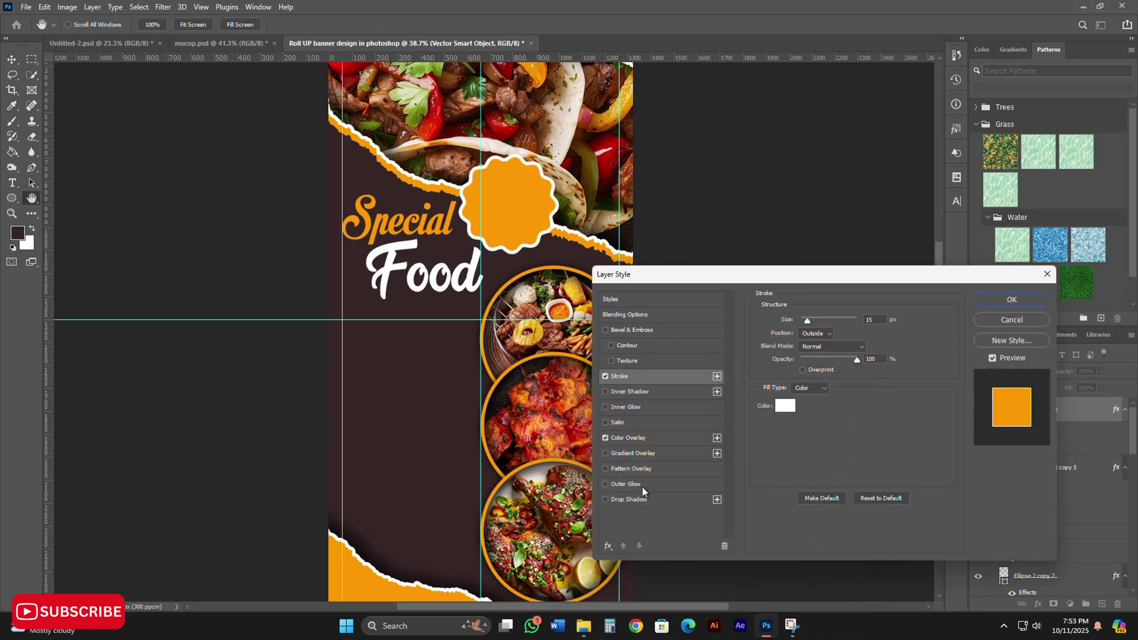
{"action": "left_click", "coordinate": [646, 501]}
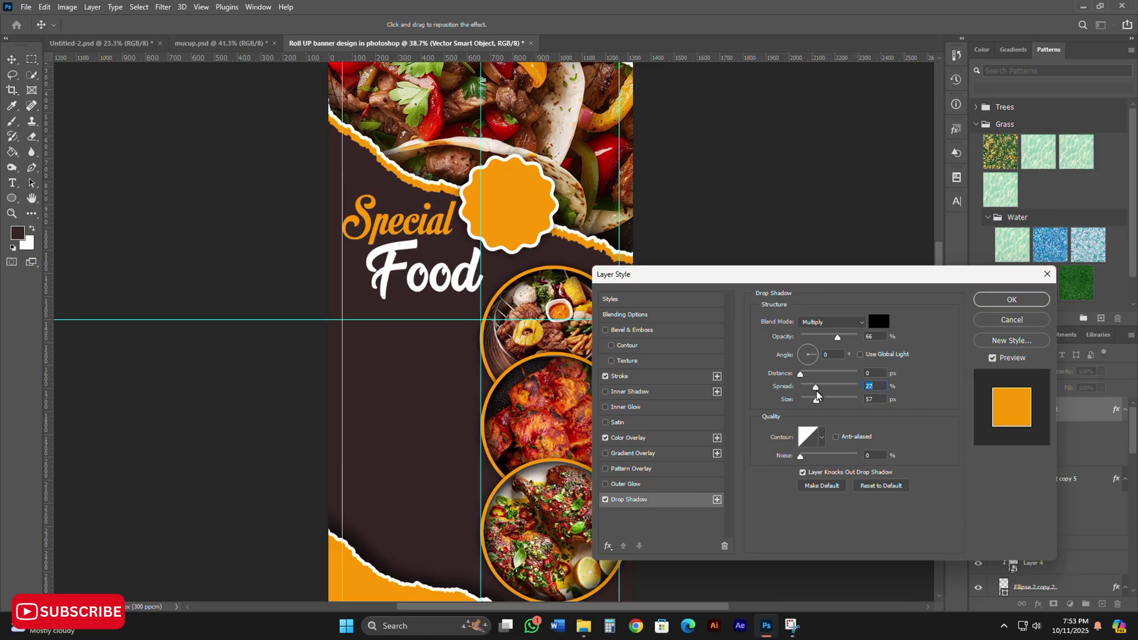
{"action": "left_click", "coordinate": [988, 303]}
Step: Align the badge with the guide beside the Special Food title
{"action": "scroll", "coordinate": [509, 213], "scroll_direction": "up", "scroll_amount": 3}
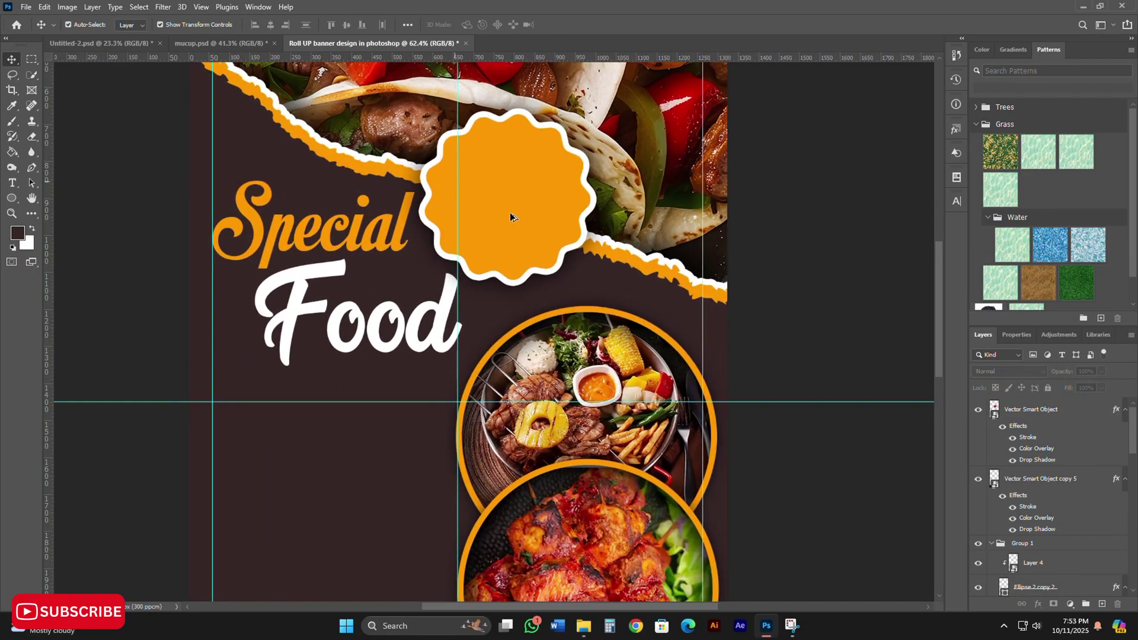
{"action": "scroll", "coordinate": [529, 269], "scroll_direction": "up", "scroll_amount": 1}
{"action": "left_click_drag", "start_coordinate": [536, 279], "coordinate": [568, 271]}
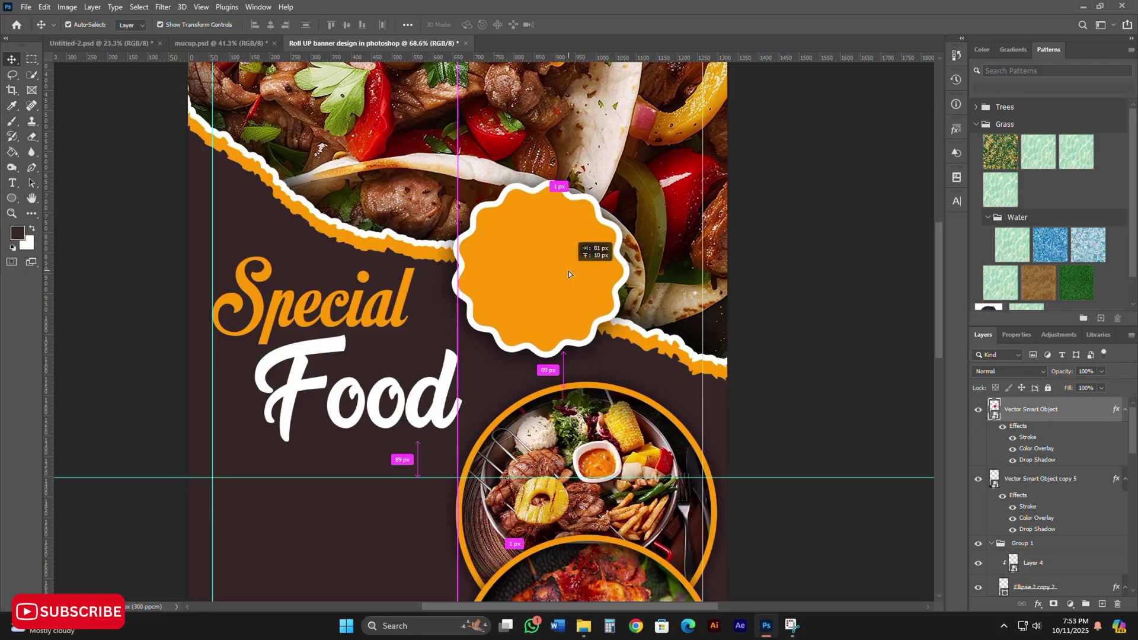
{"action": "scroll", "coordinate": [567, 272], "scroll_direction": "down", "scroll_amount": 1}
{"action": "scroll", "coordinate": [478, 319], "scroll_direction": "down", "scroll_amount": 1}
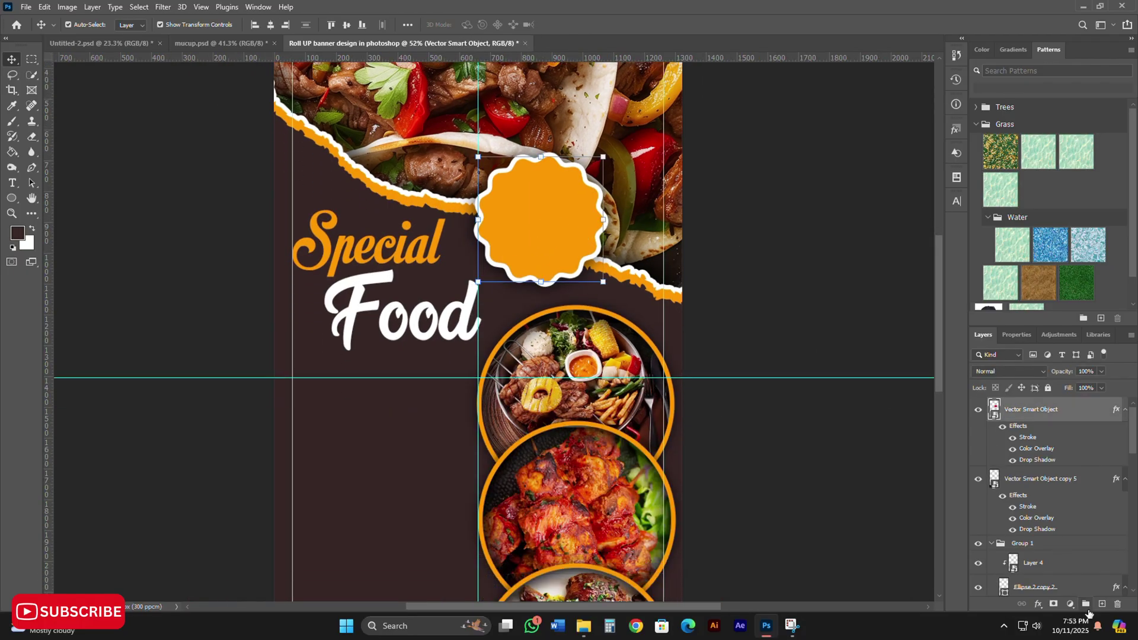
{"action": "left_click", "coordinate": [1102, 604]}
Step: Add placeholder text inside the badge in Myriad Pro Bold Italic
{"action": "key", "text": "t"}
{"action": "left_click", "coordinate": [511, 213]}
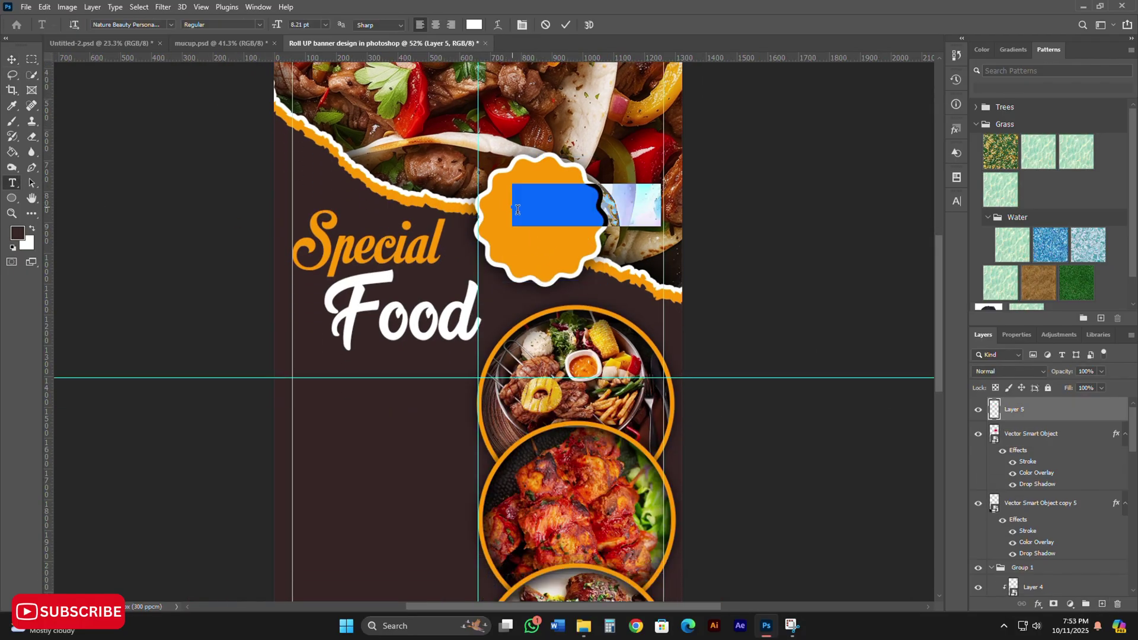
{"action": "key", "text": "ctrl+Return"}
{"action": "left_click", "coordinate": [955, 202]}
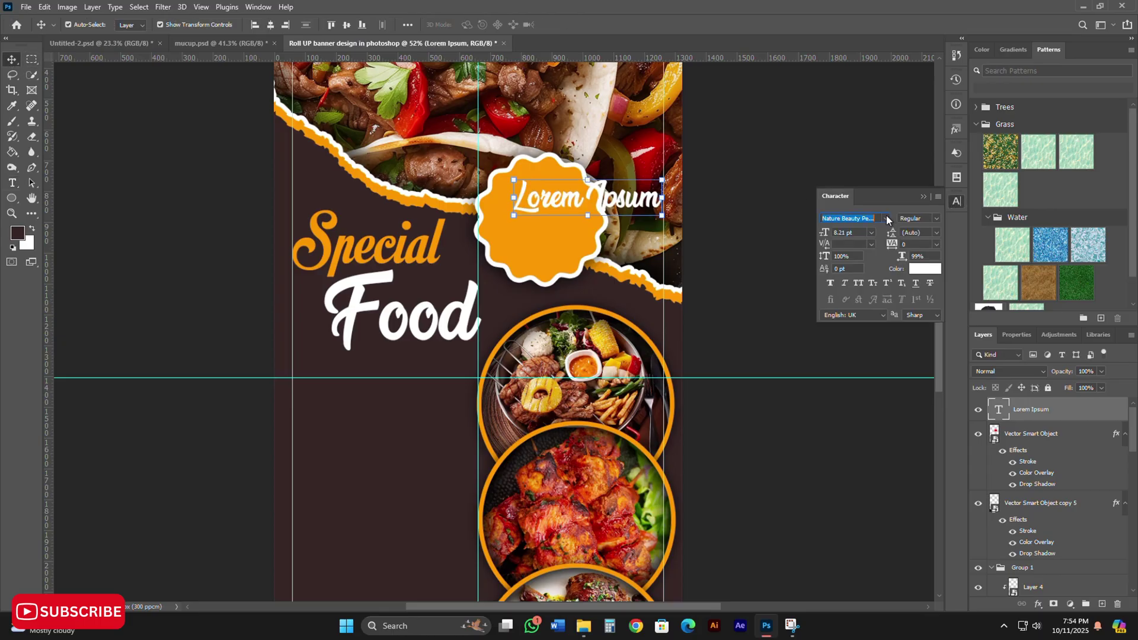
{"action": "left_click", "coordinate": [886, 217]}
{"action": "left_click", "coordinate": [865, 286]}
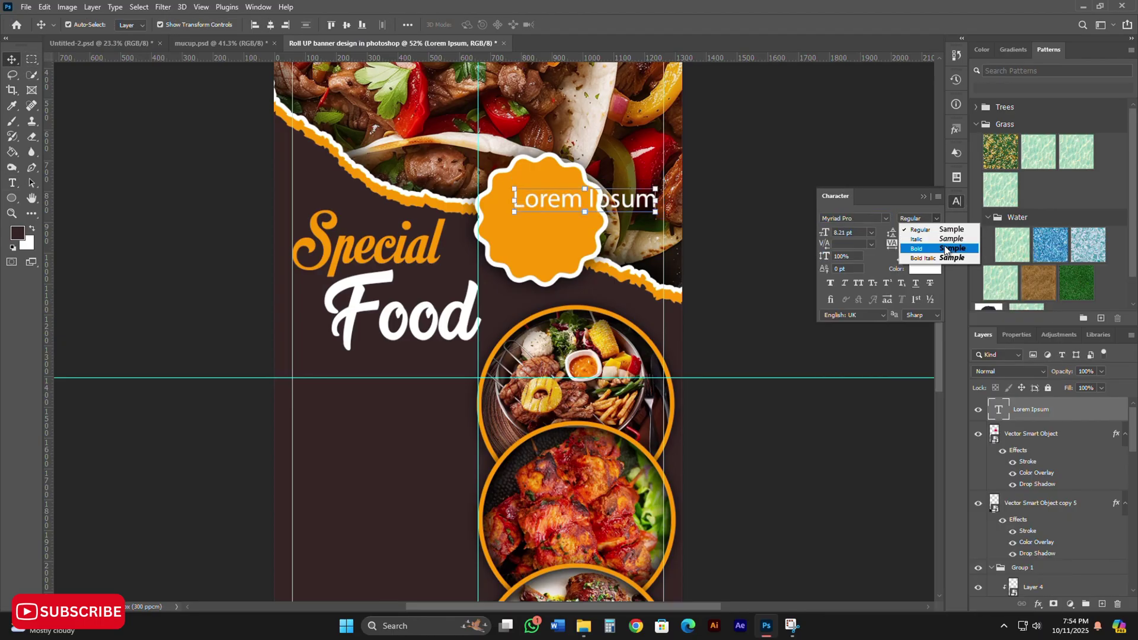
{"action": "left_click", "coordinate": [945, 258]}
{"action": "left_click", "coordinate": [924, 196]}
{"action": "left_click", "coordinate": [881, 179]}
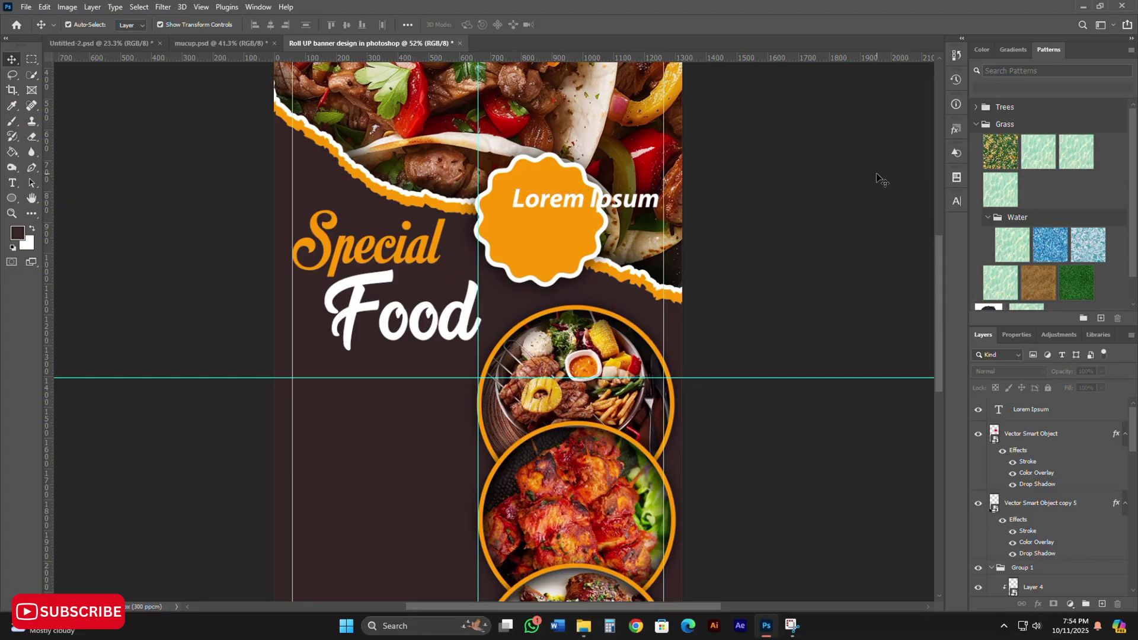
Step: Replace the placeholder with '15%' in a dark brown colour
{"action": "double_click", "coordinate": [620, 204]}
{"action": "key", "text": "BackSpace"}
{"action": "type", "text": "15"}
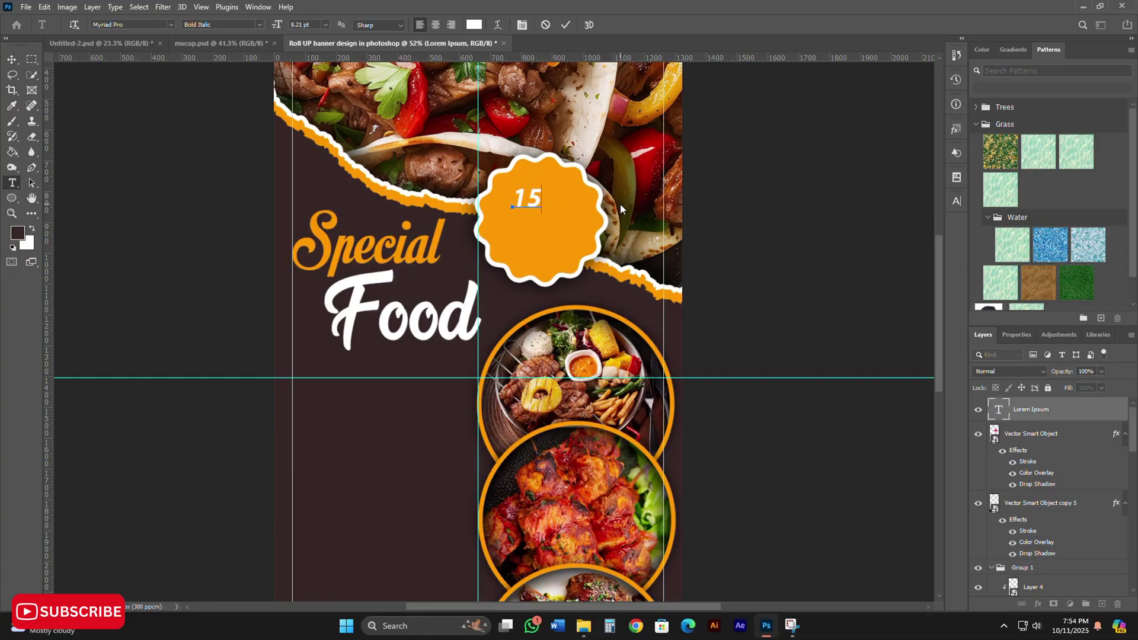
{"action": "type", "text": "%"}
{"action": "left_click", "coordinate": [11, 59]}
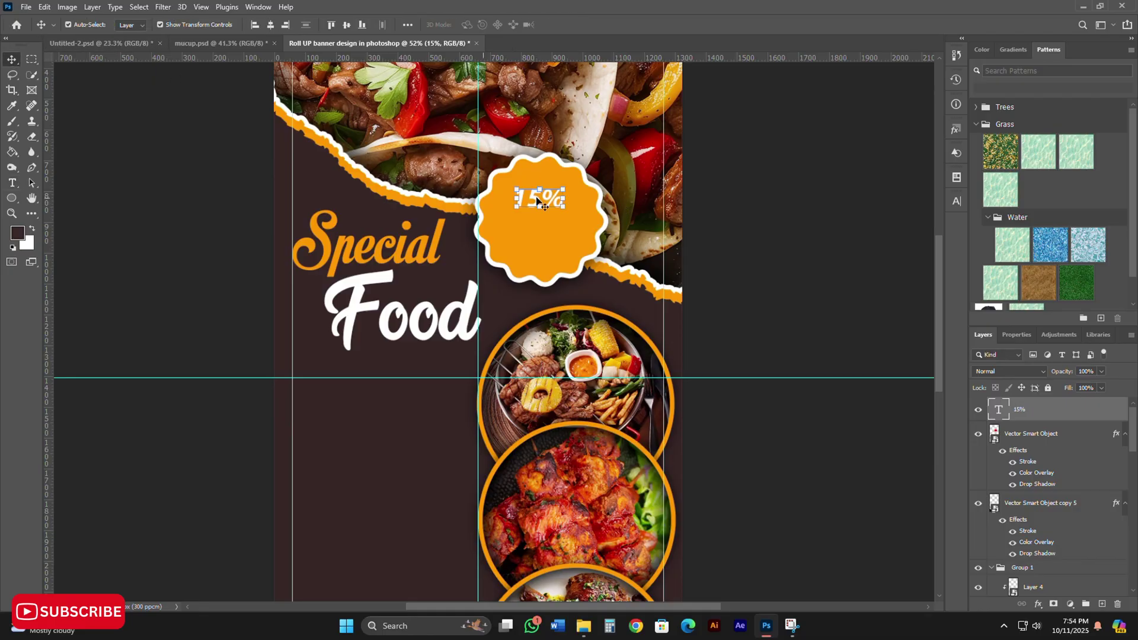
{"action": "left_click", "coordinate": [956, 202]}
{"action": "left_click", "coordinate": [925, 268]}
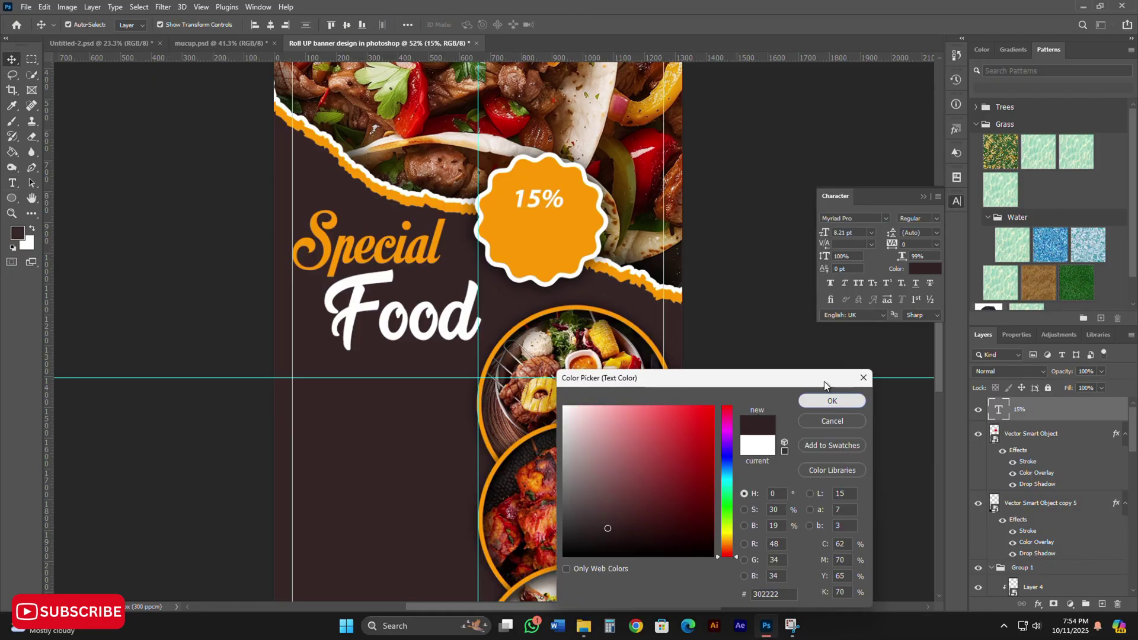
{"action": "left_click", "coordinate": [833, 401]}
{"action": "left_click", "coordinate": [922, 197]}
Step: Enlarge the 15% text to fill the middle of the badge
{"action": "scroll", "coordinate": [556, 205], "scroll_direction": "up", "scroll_amount": 3}
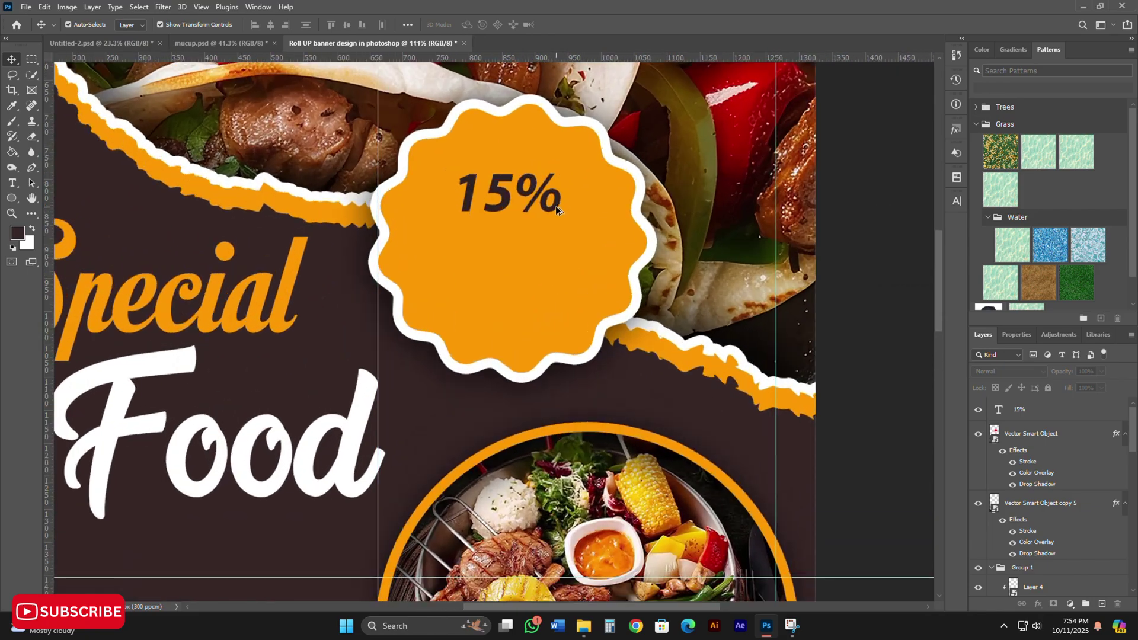
{"action": "mouse_move", "coordinate": [528, 199]}
{"action": "left_mouse_down"}
{"action": "mouse_move", "coordinate": [478, 227]}
{"action": "mouse_move", "coordinate": [545, 276]}
{"action": "mouse_move", "coordinate": [627, 300]}
{"action": "left_mouse_up"}
{"action": "key", "text": "ctrl+t"}
{"action": "left_click_drag", "start_coordinate": [497, 248], "coordinate": [500, 256]}
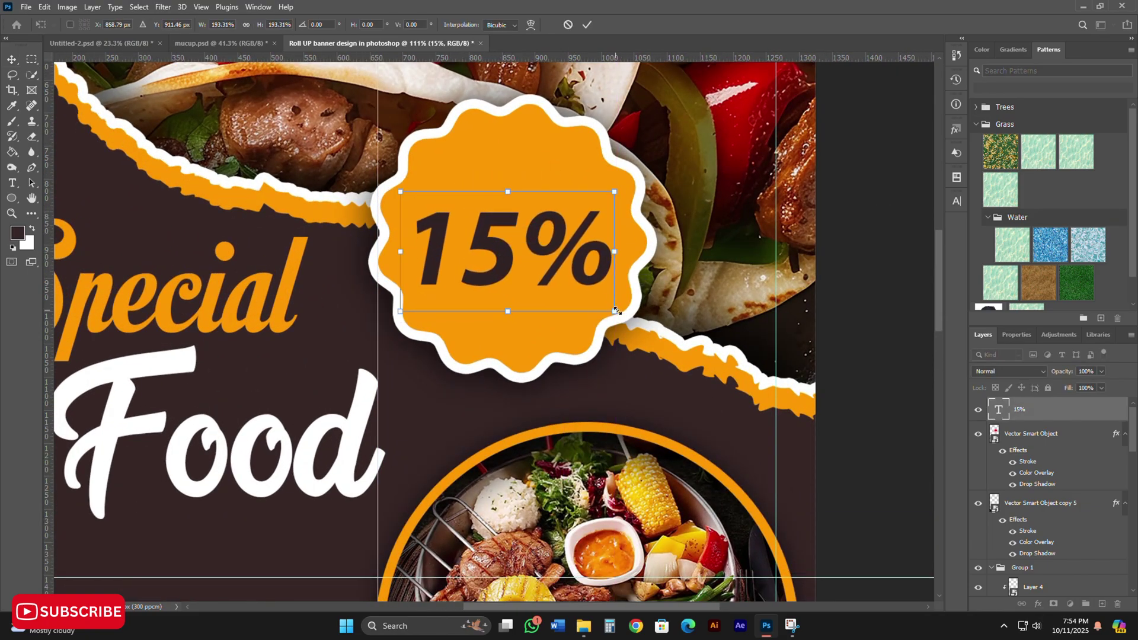
{"action": "left_click_drag", "start_coordinate": [615, 310], "coordinate": [623, 313]}
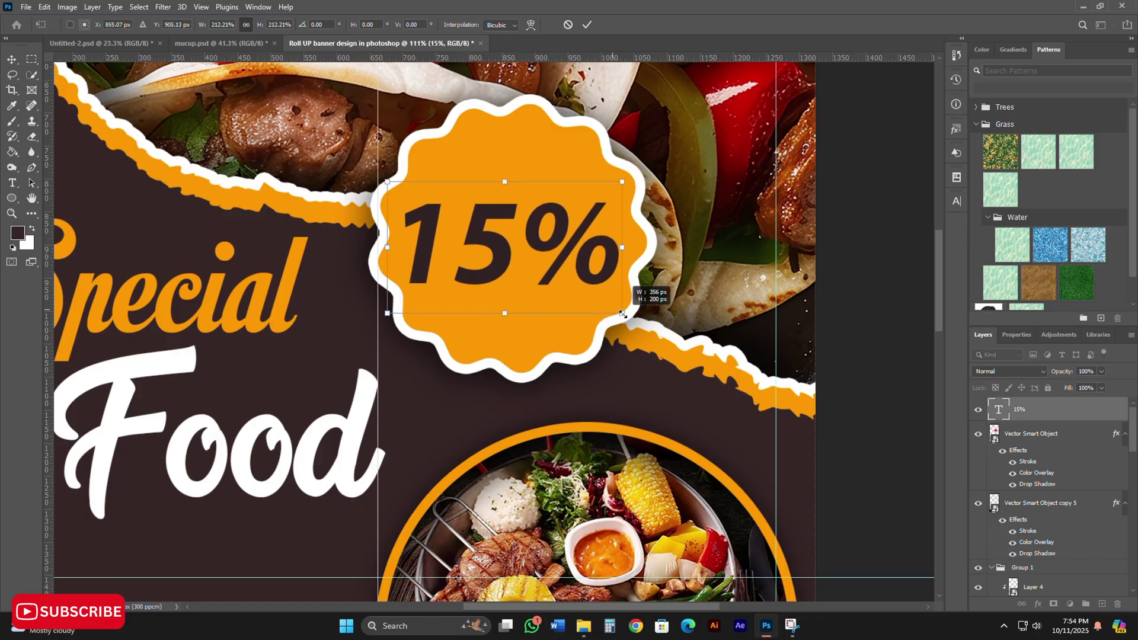
{"action": "key", "text": "Return"}
{"action": "key", "text": "t"}
{"action": "left_click_drag", "start_coordinate": [534, 332], "coordinate": [501, 185]}
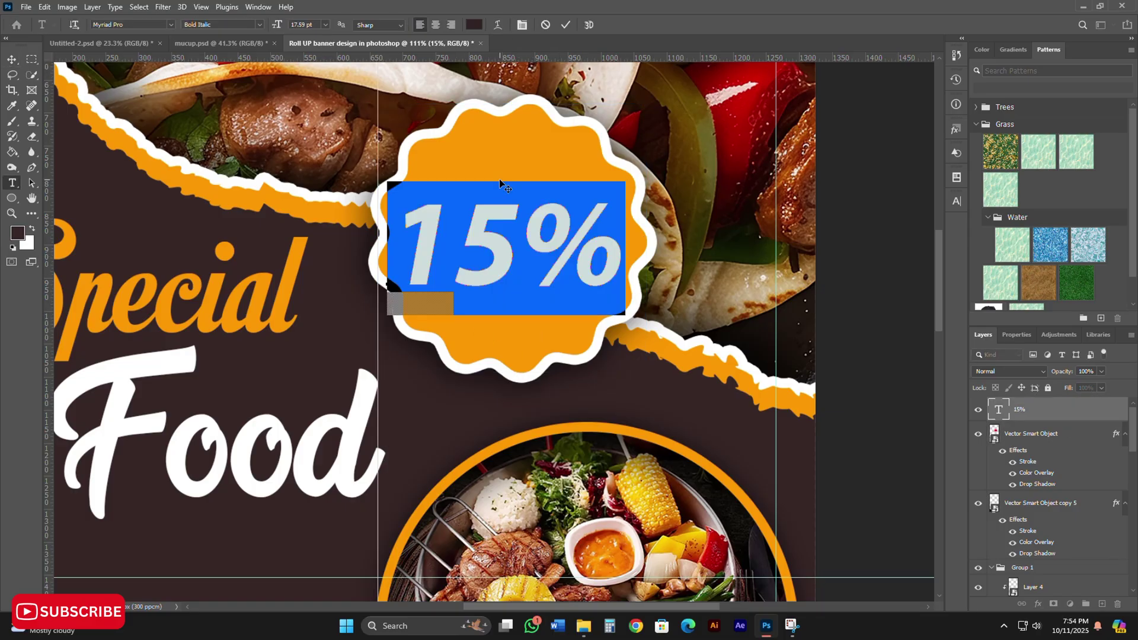
{"action": "left_click", "coordinate": [10, 59]}
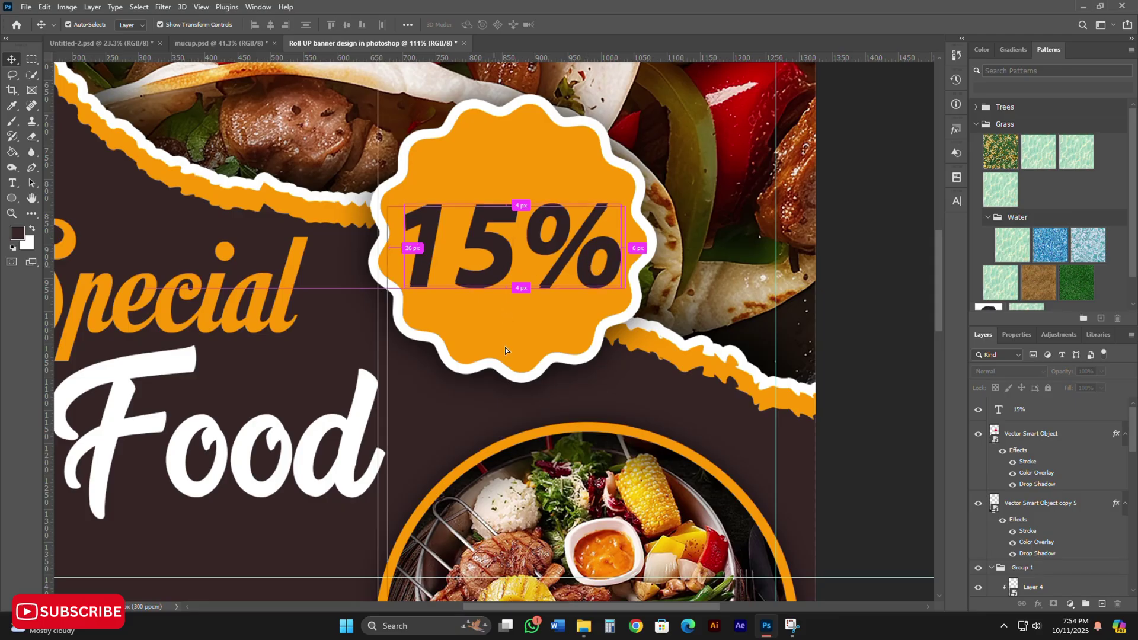
Step: Duplicate the 15% below and retype the copy as 'OFFER', centred underneath
{"action": "mouse_move", "coordinate": [618, 285]}
{"action": "left_mouse_down"}
{"action": "mouse_move", "coordinate": [633, 371]}
{"action": "mouse_move", "coordinate": [500, 326]}
{"action": "mouse_move", "coordinate": [583, 371]}
{"action": "left_mouse_up"}
{"action": "key", "text": "Return"}
{"action": "key", "text": "t"}
{"action": "double_click", "coordinate": [538, 349]}
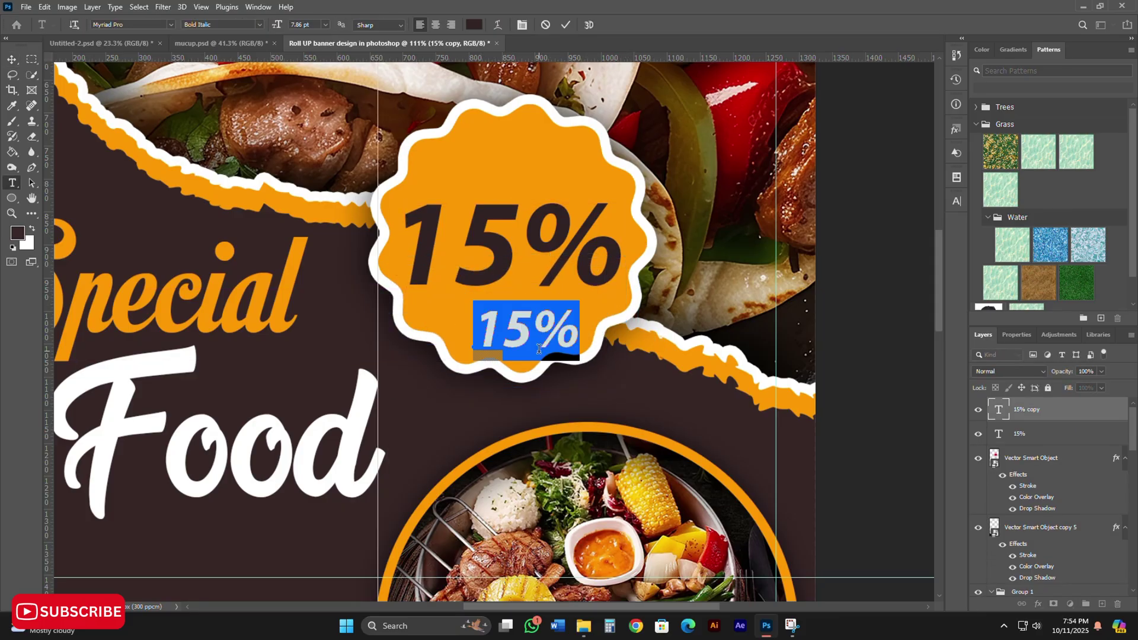
{"action": "key", "text": "BackSpace"}
{"action": "type", "text": "OFFER"}
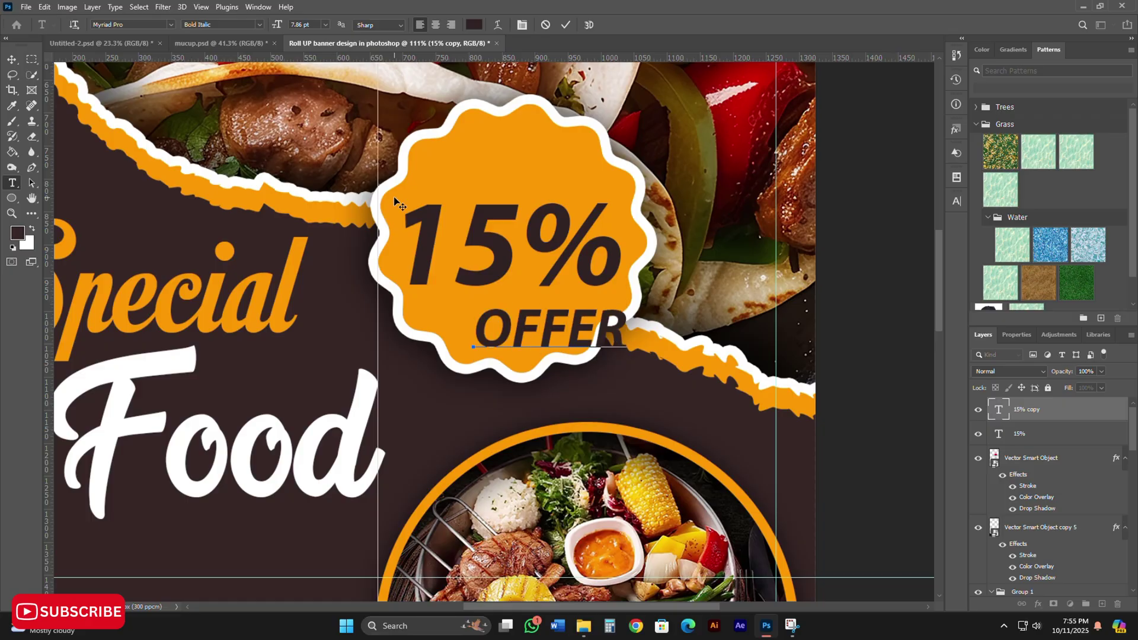
{"action": "left_click", "coordinate": [12, 60]}
{"action": "scroll", "coordinate": [593, 326], "scroll_direction": "up", "scroll_amount": 2}
{"action": "mouse_move", "coordinate": [567, 329]}
{"action": "left_mouse_down"}
{"action": "mouse_move", "coordinate": [522, 314]}
{"action": "mouse_move", "coordinate": [524, 170]}
{"action": "left_mouse_up"}
Step: Add an 'UP TO' copy above and stack UP TO, 15% and OFFER neatly
{"action": "scroll", "coordinate": [553, 361], "scroll_direction": "up", "scroll_amount": 2}
{"action": "key", "text": "t"}
{"action": "double_click", "coordinate": [524, 167]}
{"action": "type", "text": "UP"}
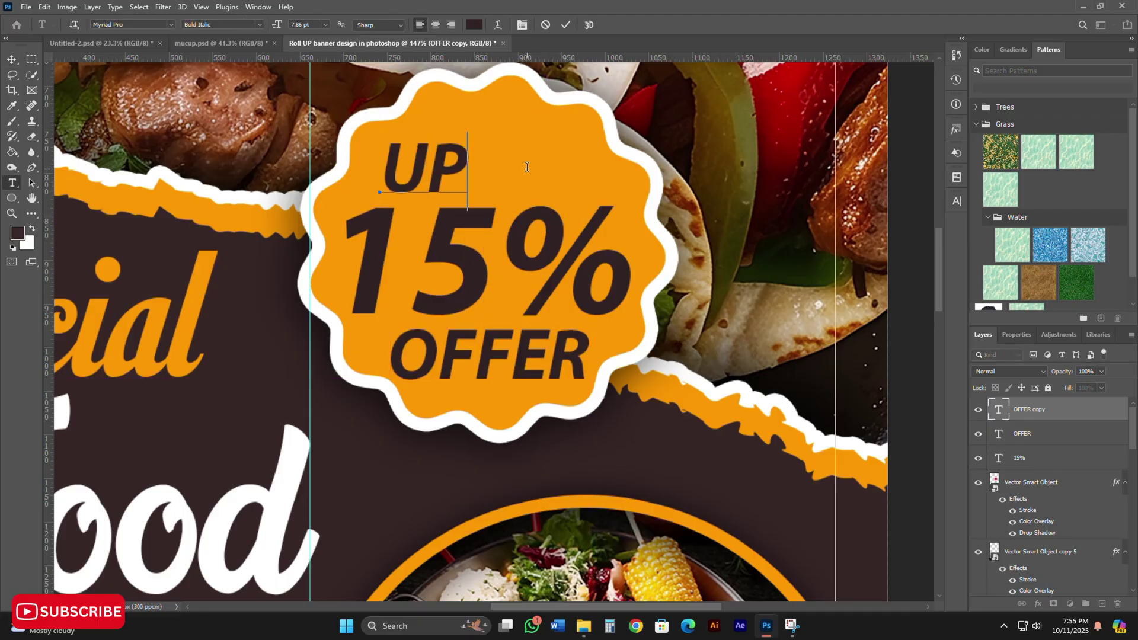
{"action": "type", "text": " TO"}
{"action": "left_click", "coordinate": [12, 59]}
{"action": "scroll", "coordinate": [521, 237], "scroll_direction": "up", "scroll_amount": 2}
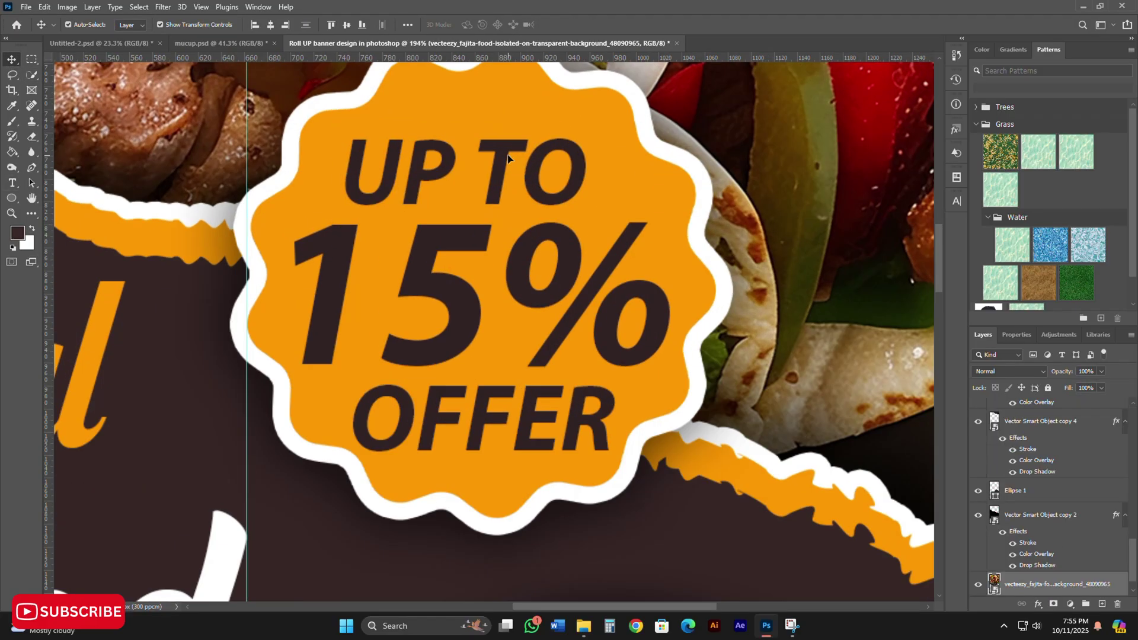
{"action": "scroll", "coordinate": [521, 237], "scroll_direction": "down", "scroll_amount": 1}
{"action": "left_click_drag", "start_coordinate": [515, 166], "coordinate": [521, 143]}
{"action": "left_click_drag", "start_coordinate": [531, 247], "coordinate": [532, 227]}
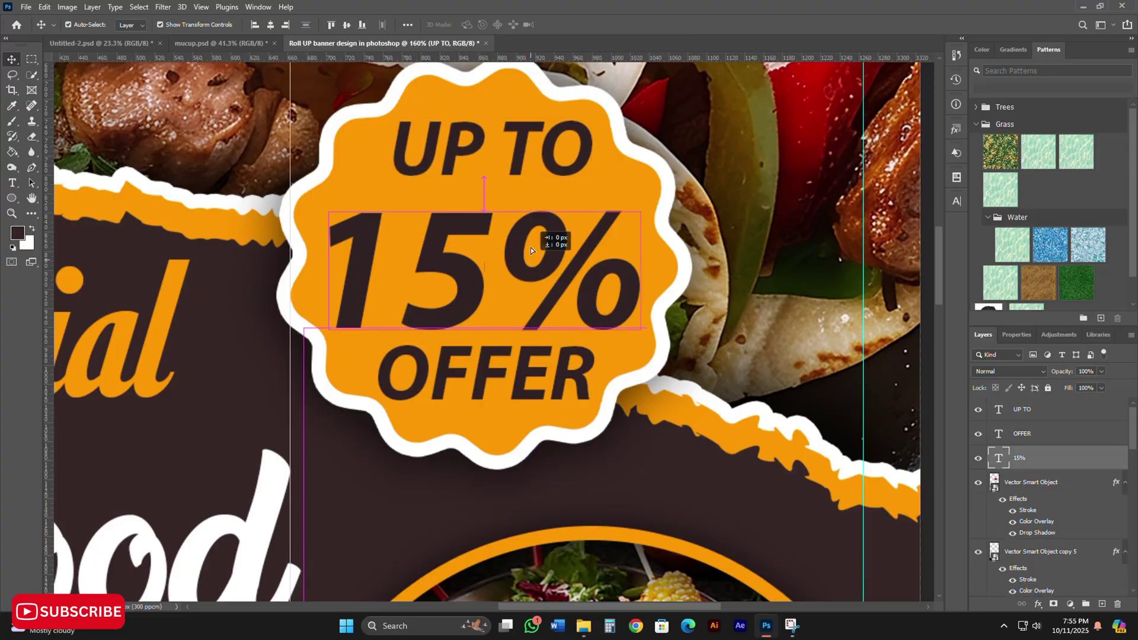
{"action": "scroll", "coordinate": [533, 226], "scroll_direction": "down", "scroll_amount": 2}
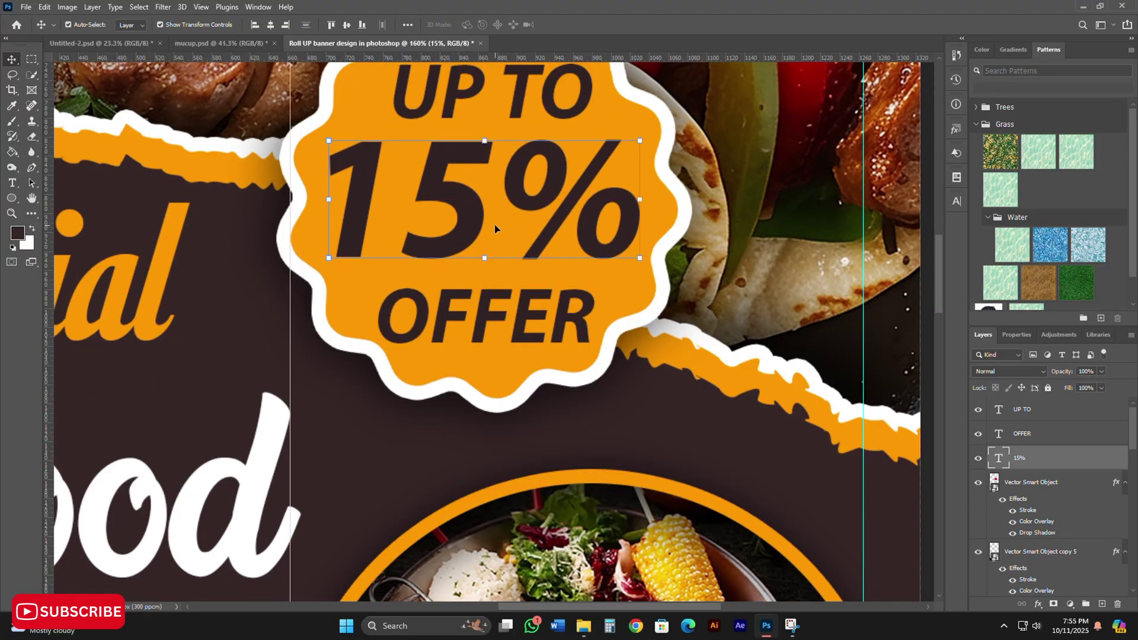
Step: Zoom out to the whole banner and duplicate the OFFER text below the Food headline
{"action": "key", "text": "ctrl+1"}
{"action": "scroll", "coordinate": [536, 155], "scroll_direction": "down", "scroll_amount": 5}
{"action": "scroll", "coordinate": [419, 241], "scroll_direction": "up", "scroll_amount": 2}
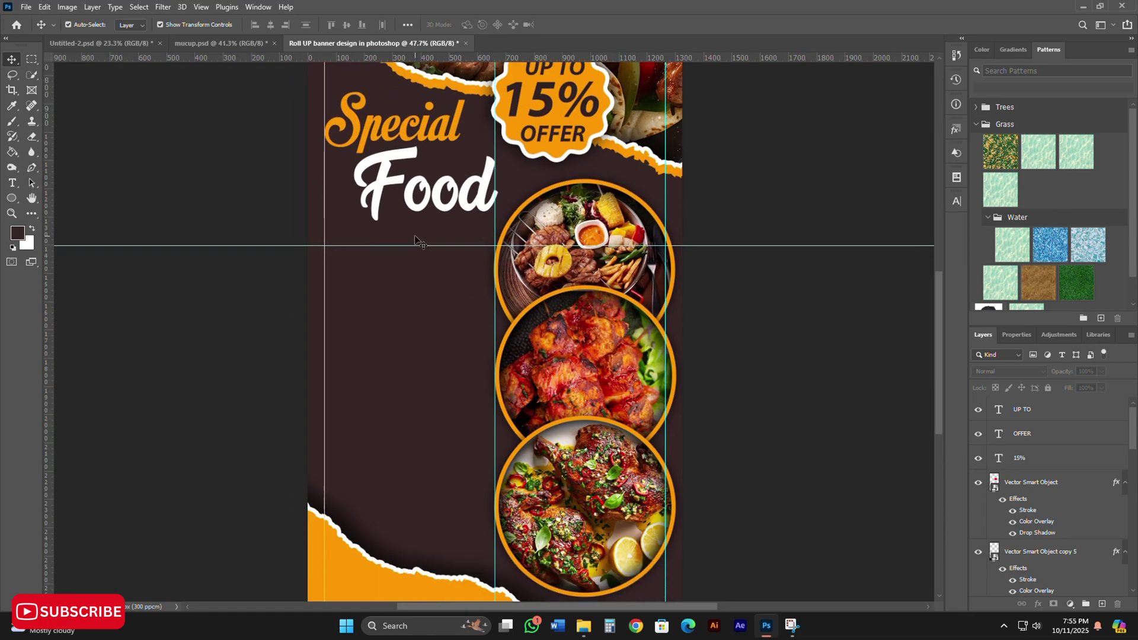
{"action": "scroll", "coordinate": [454, 232], "scroll_direction": "down", "scroll_amount": 3}
{"action": "scroll", "coordinate": [420, 267], "scroll_direction": "down", "scroll_amount": 2}
{"action": "scroll", "coordinate": [450, 279], "scroll_direction": "up", "scroll_amount": 2}
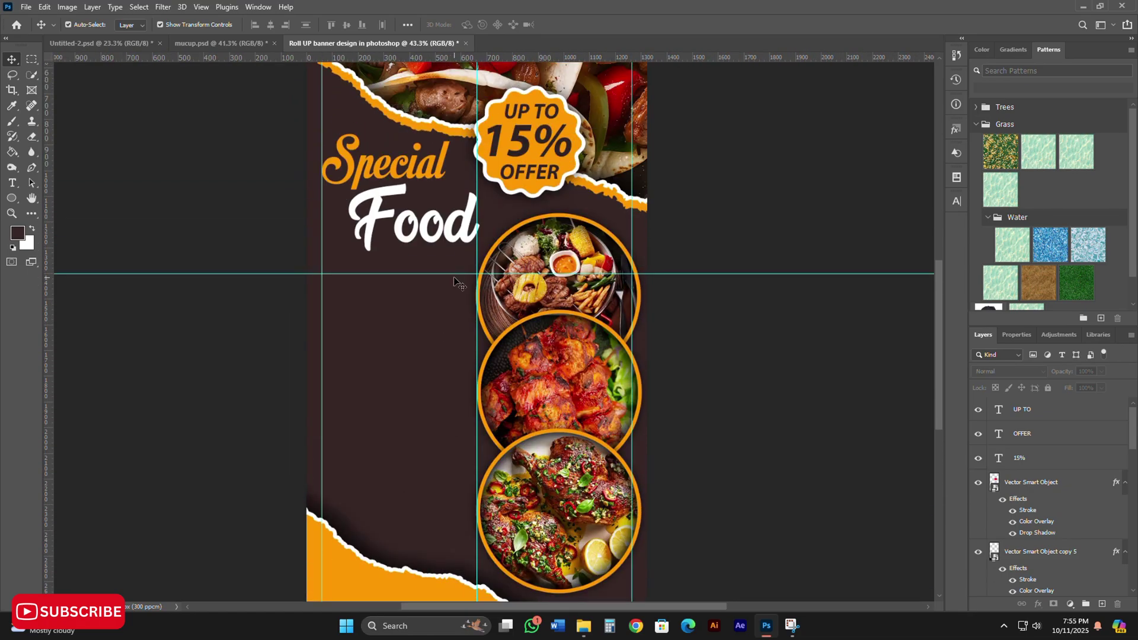
{"action": "scroll", "coordinate": [457, 279], "scroll_direction": "up", "scroll_amount": 1}
{"action": "scroll", "coordinate": [461, 272], "scroll_direction": "up", "scroll_amount": 2}
{"action": "scroll", "coordinate": [474, 261], "scroll_direction": "down", "scroll_amount": 3}
{"action": "scroll", "coordinate": [510, 226], "scroll_direction": "down", "scroll_amount": 2}
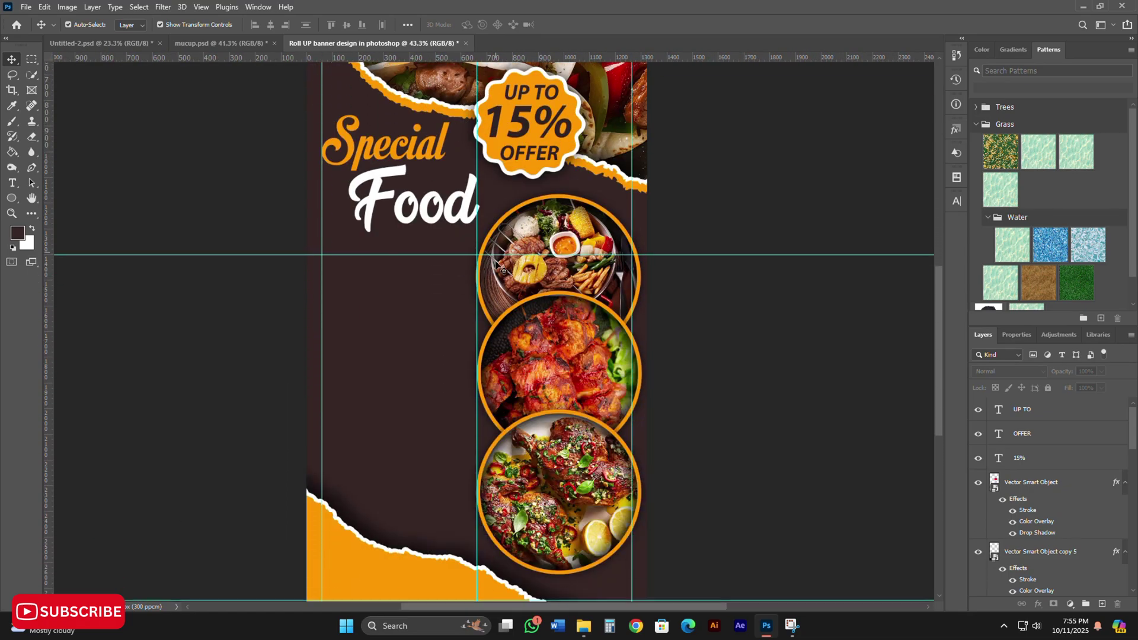
{"action": "scroll", "coordinate": [545, 190], "scroll_direction": "down", "scroll_amount": 1}
{"action": "scroll", "coordinate": [584, 150], "scroll_direction": "up", "scroll_amount": 1}
{"action": "left_click_drag", "start_coordinate": [536, 155], "coordinate": [385, 298]}
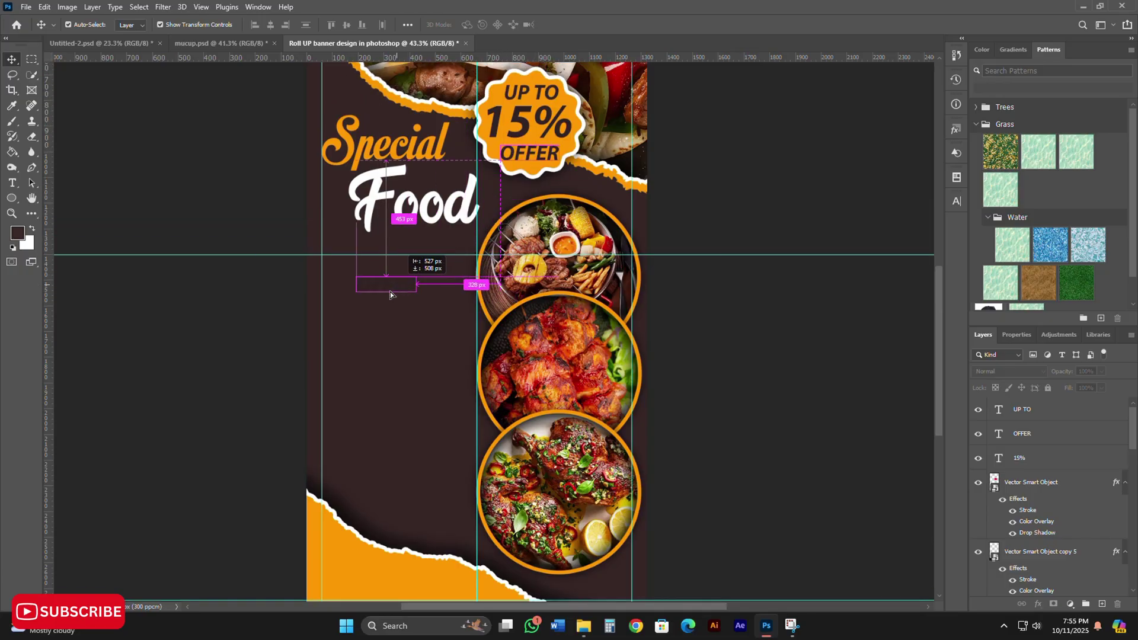
{"action": "left_click", "coordinate": [957, 201]}
Step: Set the copied text to Regular weight in orange fc9802
{"action": "left_click", "coordinate": [925, 269]}
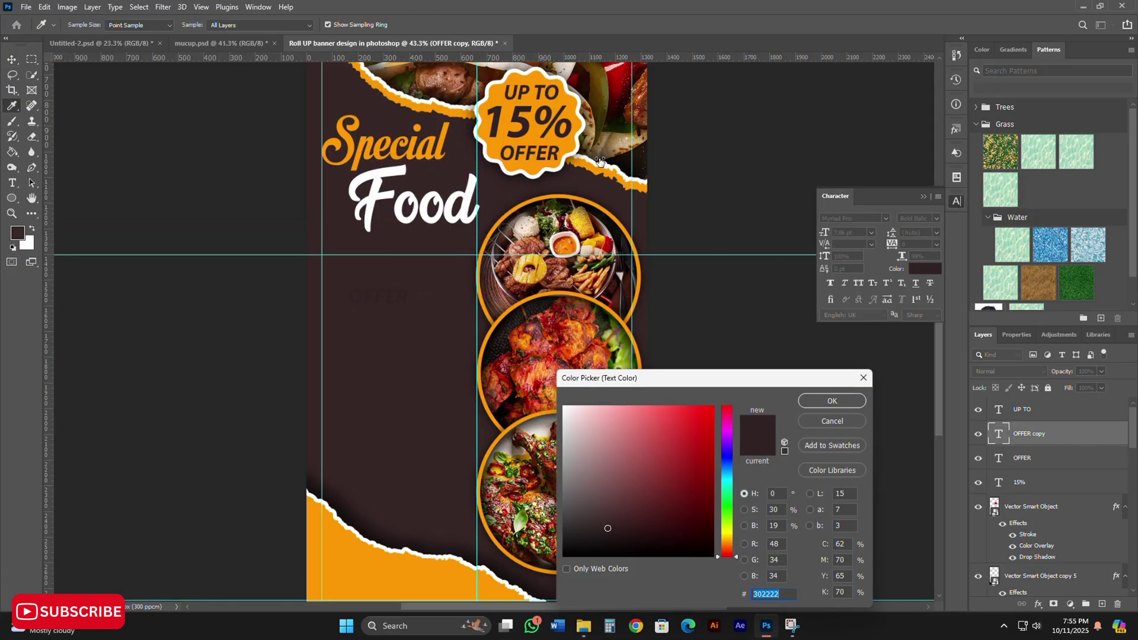
{"action": "left_click", "coordinate": [565, 142]}
{"action": "left_click", "coordinate": [832, 421]}
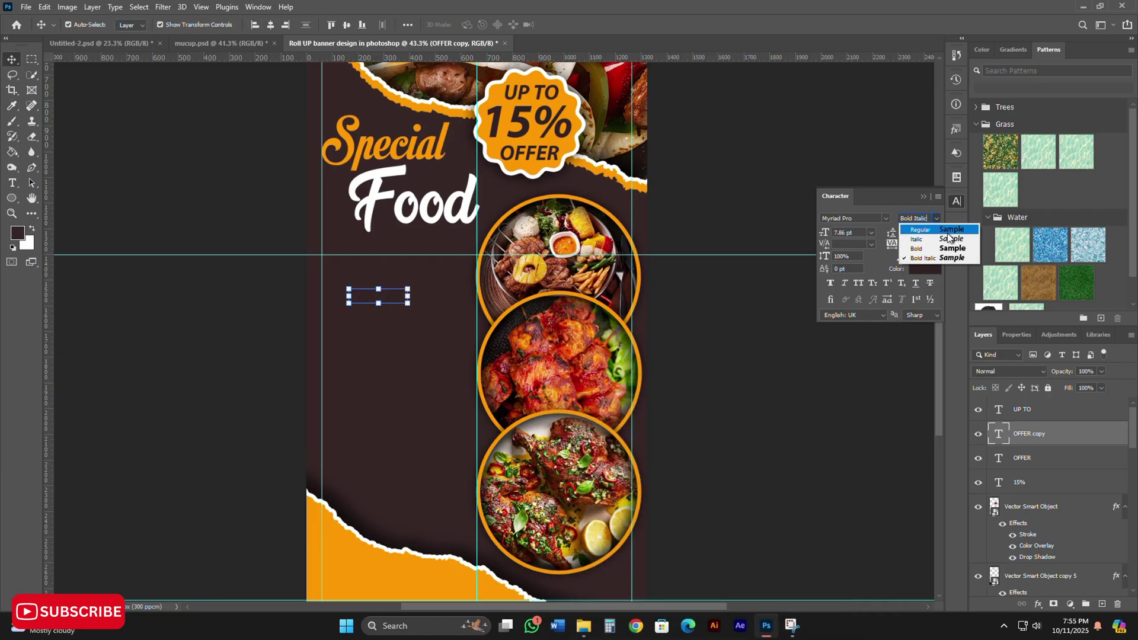
{"action": "left_click", "coordinate": [946, 230]}
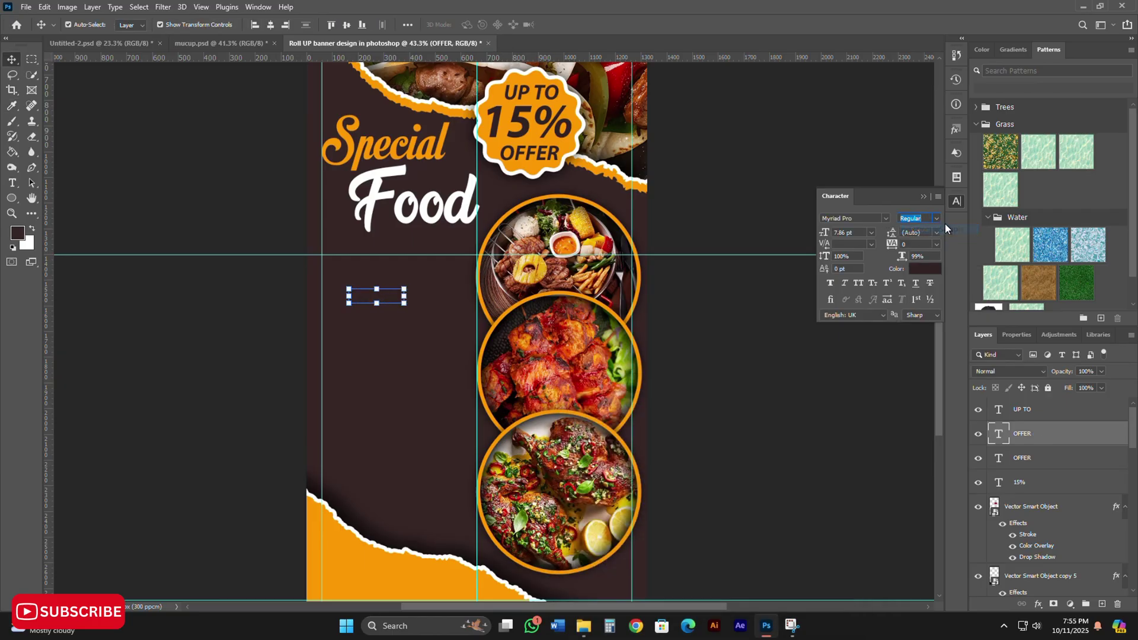
{"action": "left_click", "coordinate": [916, 271]}
{"action": "left_click", "coordinate": [566, 142]}
{"action": "left_click", "coordinate": [821, 403]}
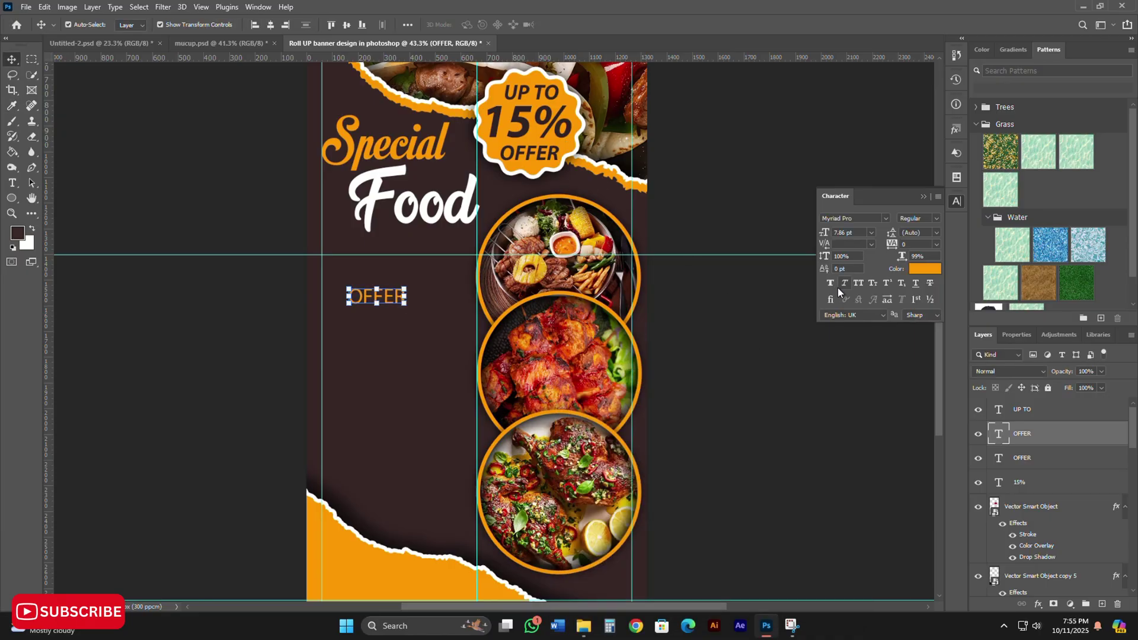
Step: Position the orange text just below the Food headline
{"action": "left_click", "coordinate": [925, 200]}
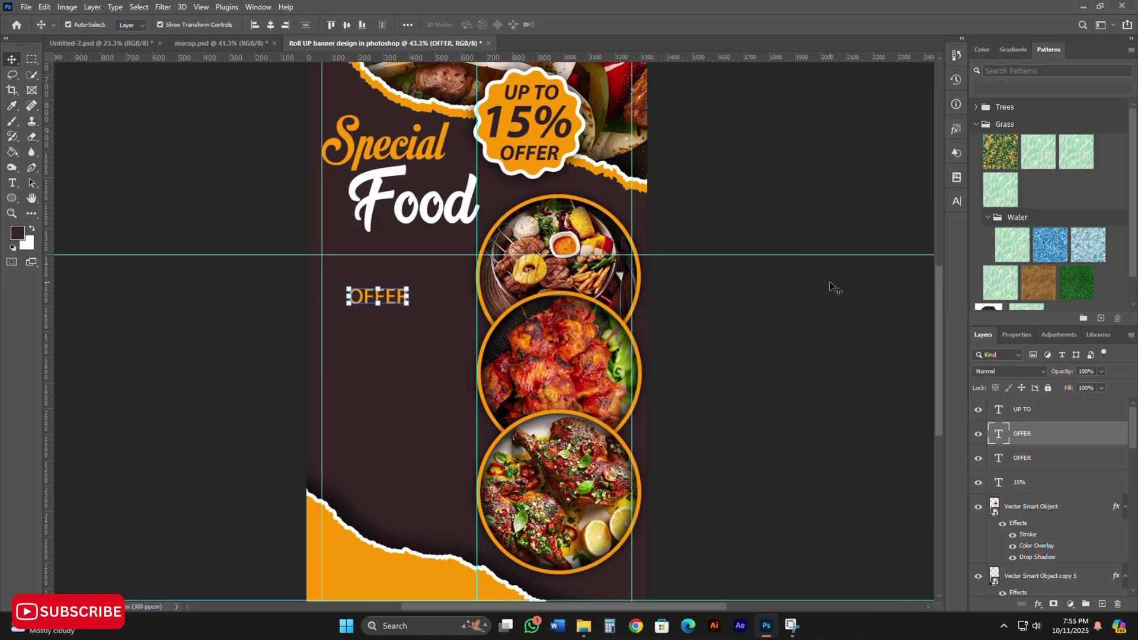
{"action": "left_click", "coordinate": [830, 287]}
{"action": "scroll", "coordinate": [401, 314], "scroll_direction": "up", "scroll_amount": 3}
{"action": "scroll", "coordinate": [401, 314], "scroll_direction": "up", "scroll_amount": 1}
{"action": "left_click_drag", "start_coordinate": [408, 315], "coordinate": [366, 253]}
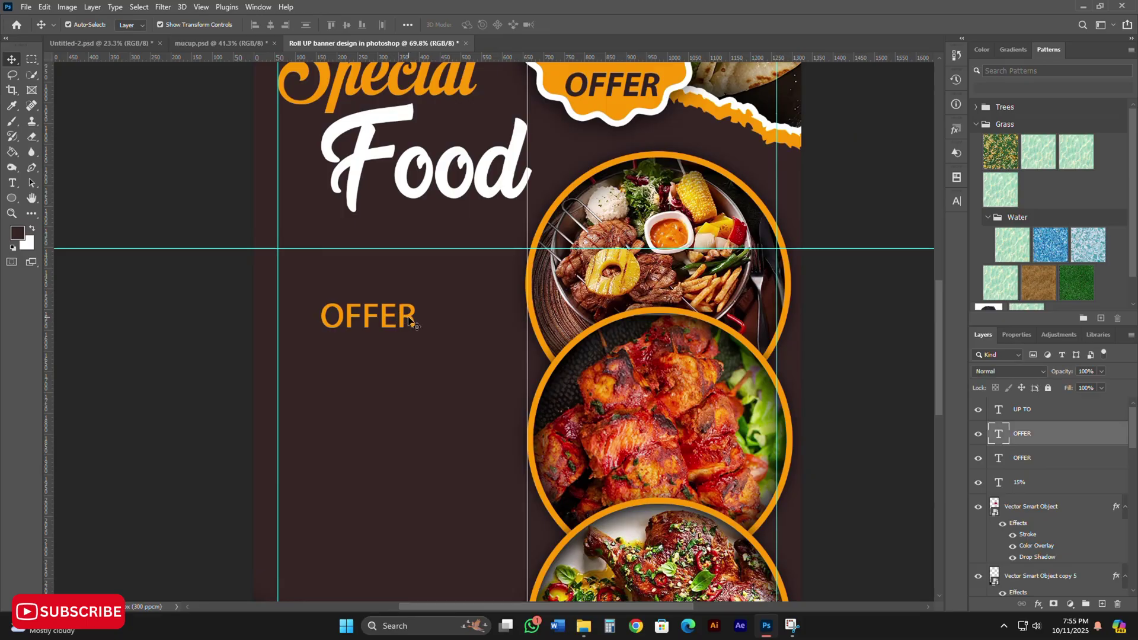
Step: Retype the text as 'Chiken Rice Menu' and shrink it slightly
{"action": "double_click", "coordinate": [366, 254]}
{"action": "key", "text": "BackSpace"}
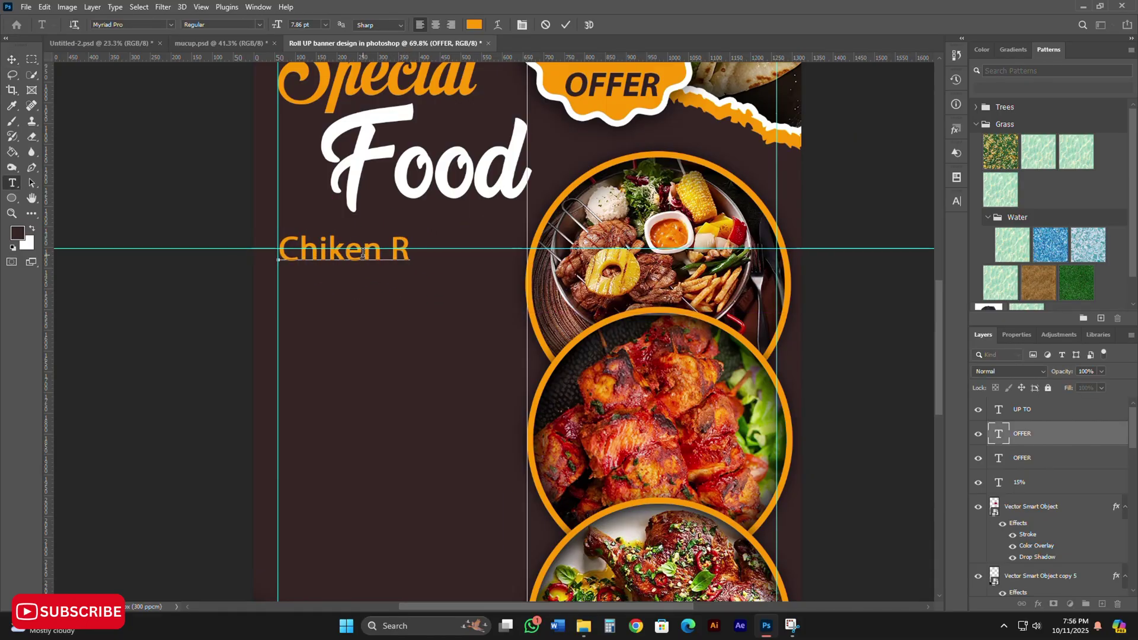
{"action": "left_click", "coordinate": [15, 62]}
{"action": "scroll", "coordinate": [376, 261], "scroll_direction": "up", "scroll_amount": 2}
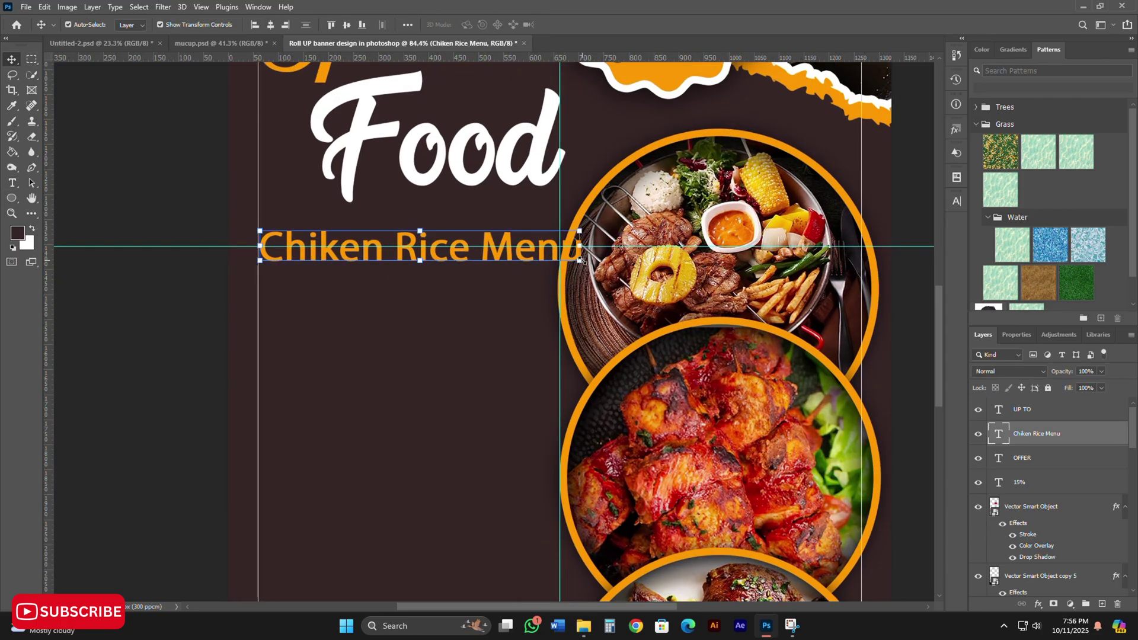
{"action": "mouse_move", "coordinate": [581, 259]}
{"action": "left_mouse_down"}
{"action": "mouse_move", "coordinate": [566, 271]}
{"action": "mouse_move", "coordinate": [485, 257]}
{"action": "left_mouse_up"}
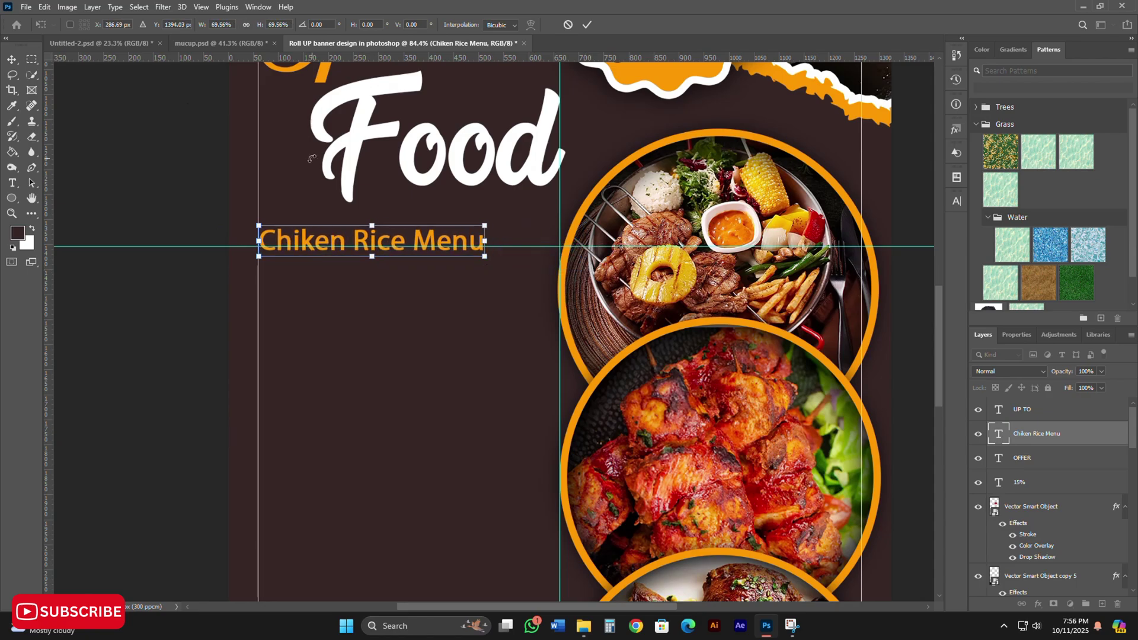
{"action": "key", "text": "Return"}
Step: Lower the heading and shrink a duplicate beneath it to about 56%
{"action": "scroll", "coordinate": [398, 243], "scroll_direction": "up", "scroll_amount": 2}
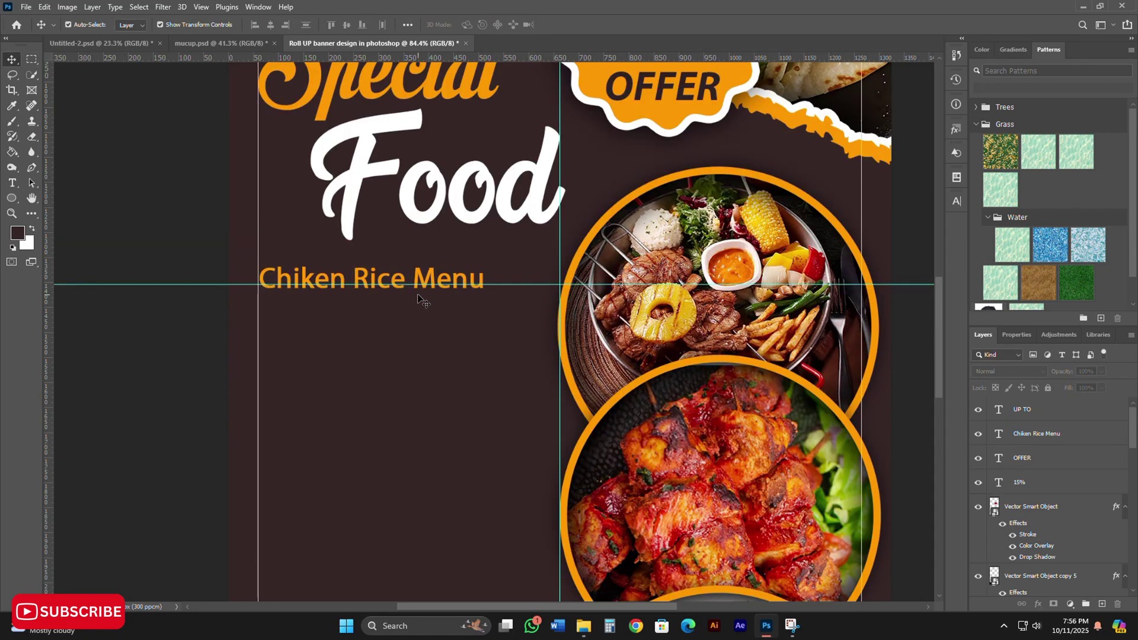
{"action": "scroll", "coordinate": [364, 248], "scroll_direction": "up", "scroll_amount": 2}
{"action": "left_click_drag", "start_coordinate": [364, 243], "coordinate": [353, 292]}
{"action": "left_click", "coordinate": [178, 203]}
{"action": "scroll", "coordinate": [350, 240], "scroll_direction": "down", "scroll_amount": 1}
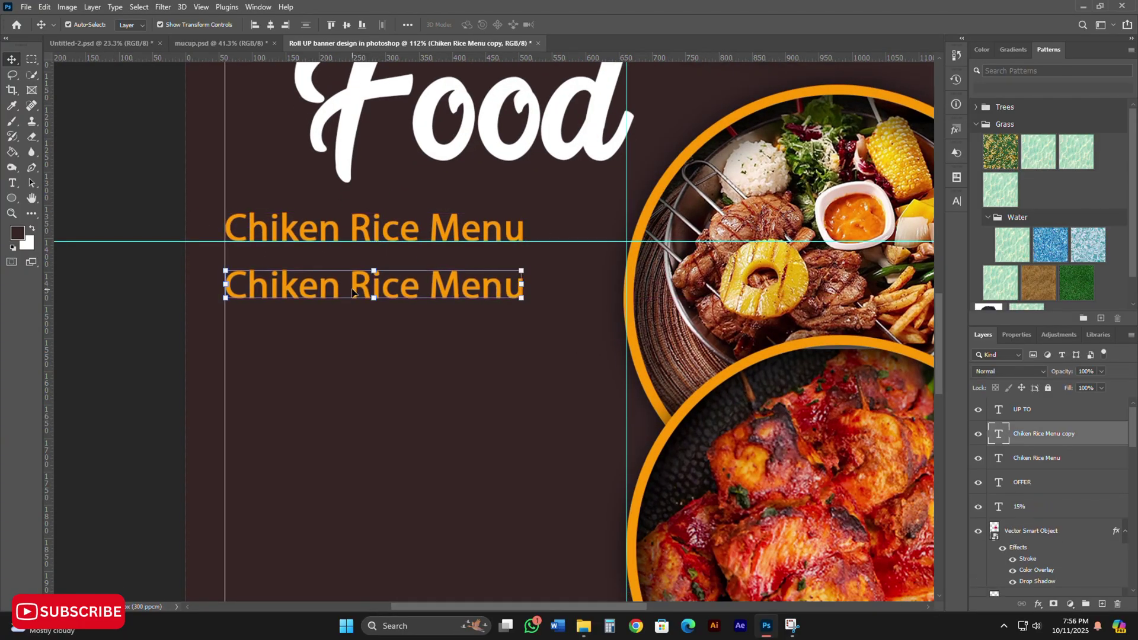
{"action": "double_click", "coordinate": [358, 290]}
{"action": "left_click", "coordinate": [12, 59]}
{"action": "mouse_move", "coordinate": [520, 299]}
{"action": "left_mouse_down"}
{"action": "mouse_move", "coordinate": [391, 288]}
{"action": "mouse_move", "coordinate": [375, 274]}
{"action": "left_mouse_up"}
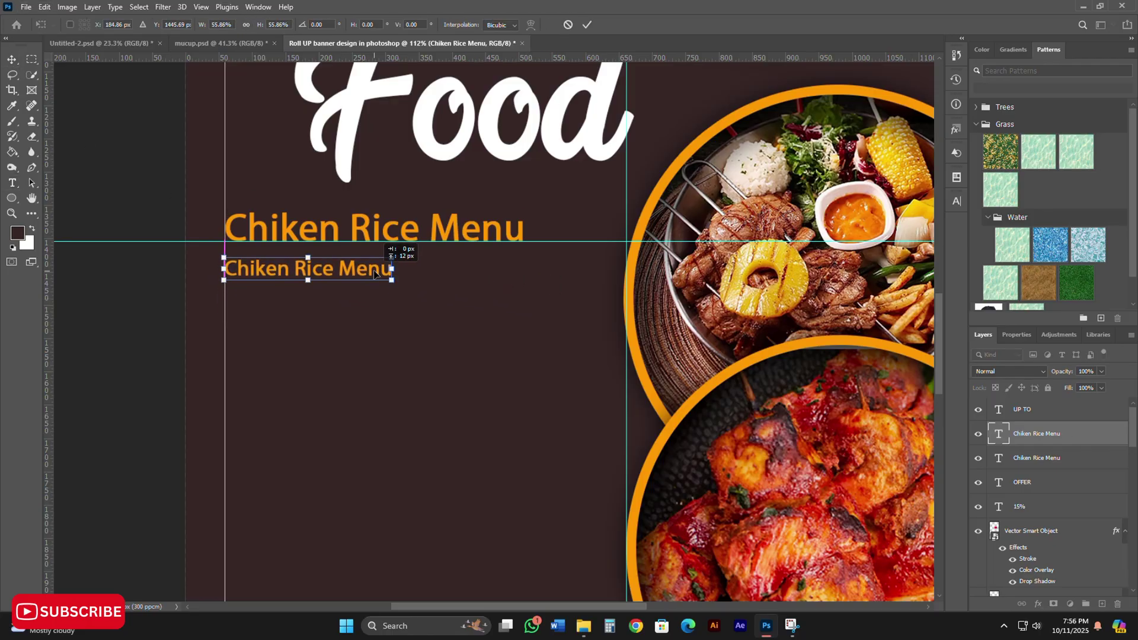
Step: Replace the duplicate's text with the food-story paragraph and colour it white
{"action": "double_click", "coordinate": [356, 273]}
{"action": "key", "text": "BackSpace"}
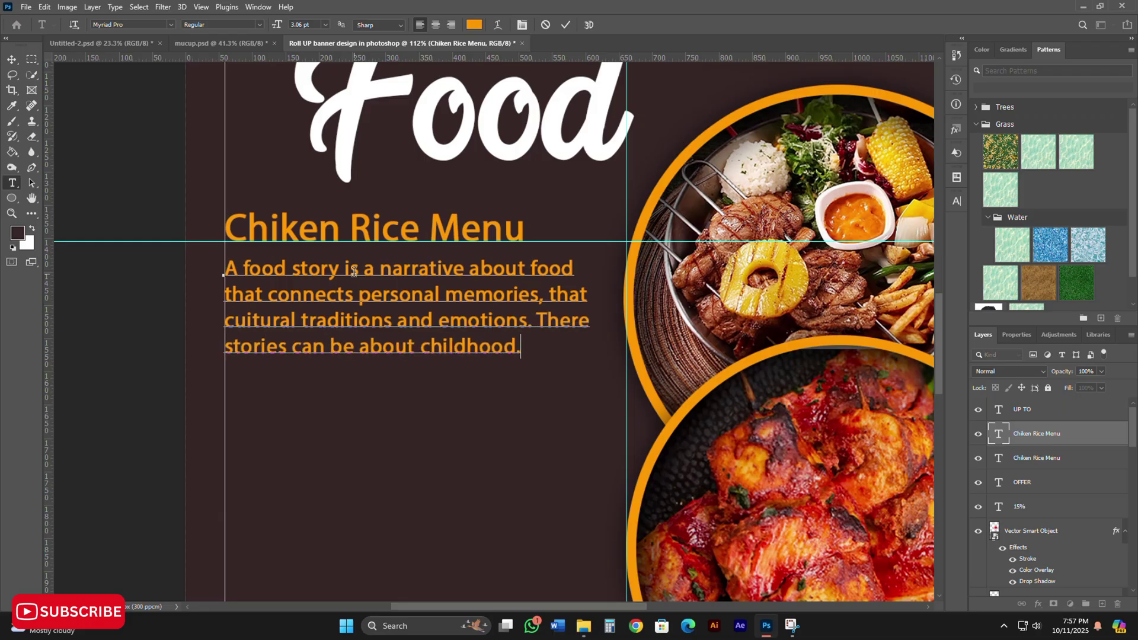
{"action": "left_click", "coordinate": [20, 63]}
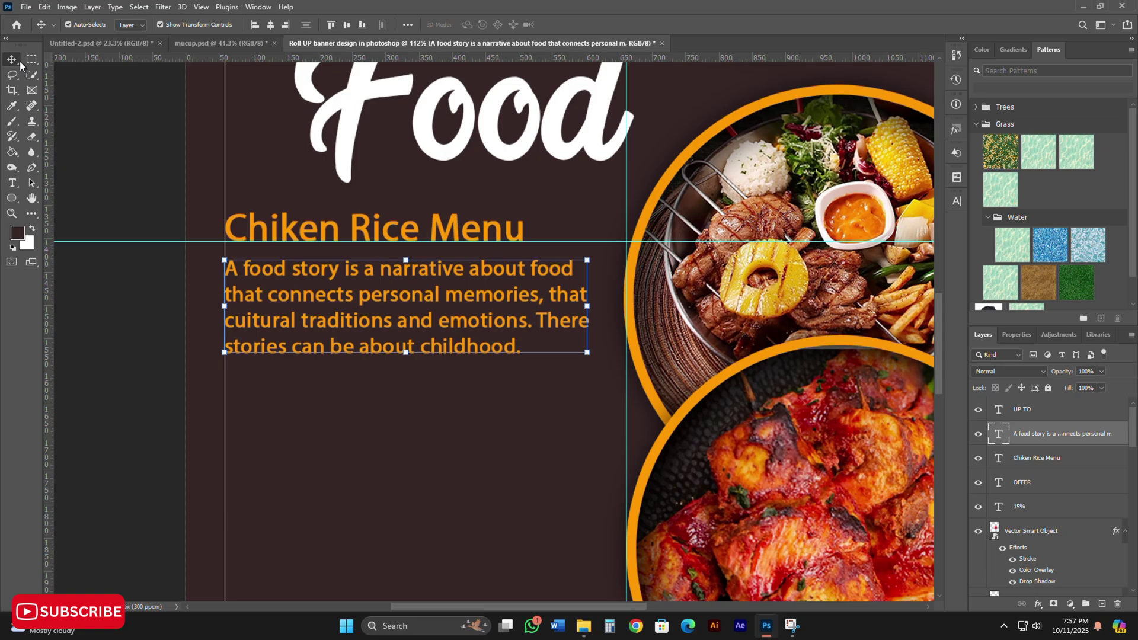
{"action": "left_click", "coordinate": [955, 201]}
{"action": "left_click", "coordinate": [925, 269]}
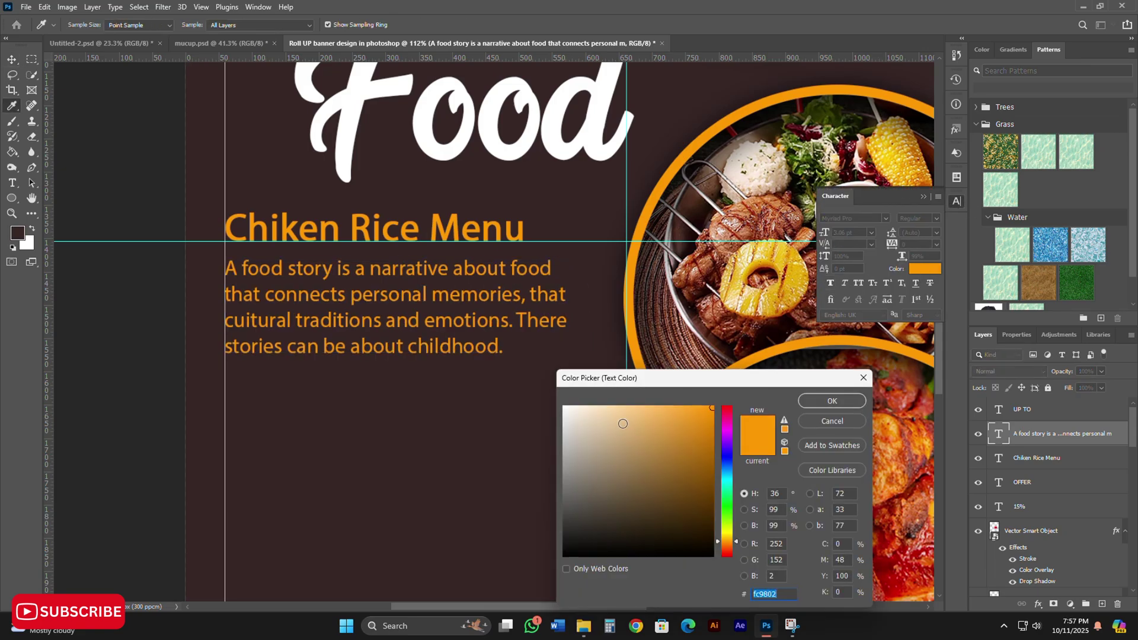
{"action": "left_click", "coordinate": [564, 407]}
{"action": "left_click", "coordinate": [824, 405]}
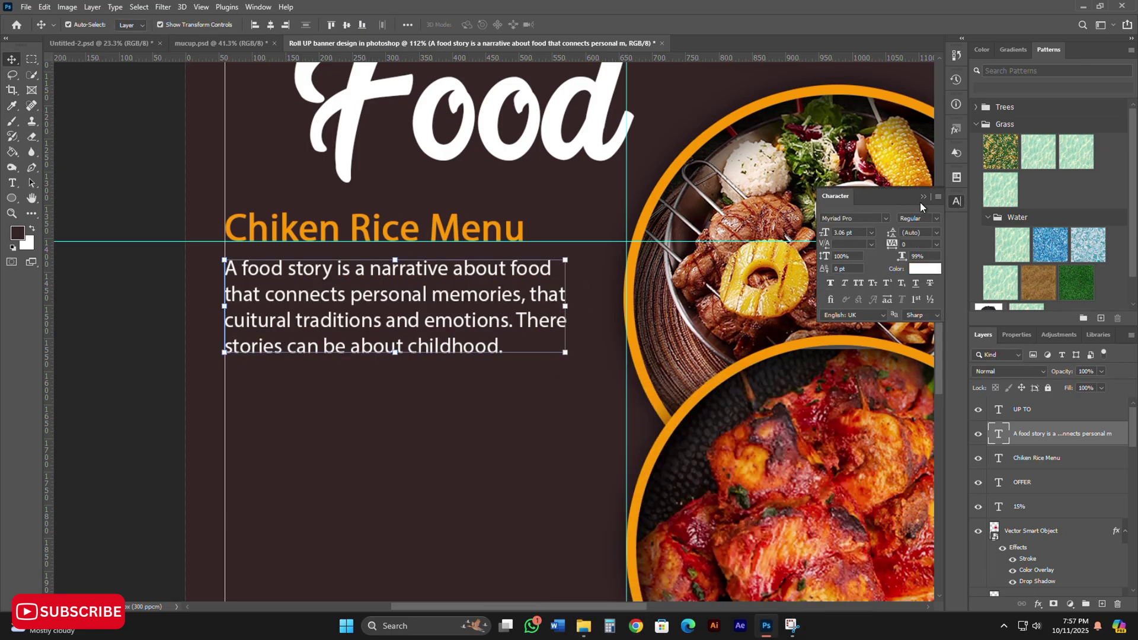
{"action": "left_click", "coordinate": [923, 196]}
Step: Scale the paragraph to about 87% to match the heading's width and tuck it beneath the heading
{"action": "left_click", "coordinate": [207, 329]}
{"action": "left_click_drag", "start_coordinate": [358, 330], "coordinate": [358, 322]}
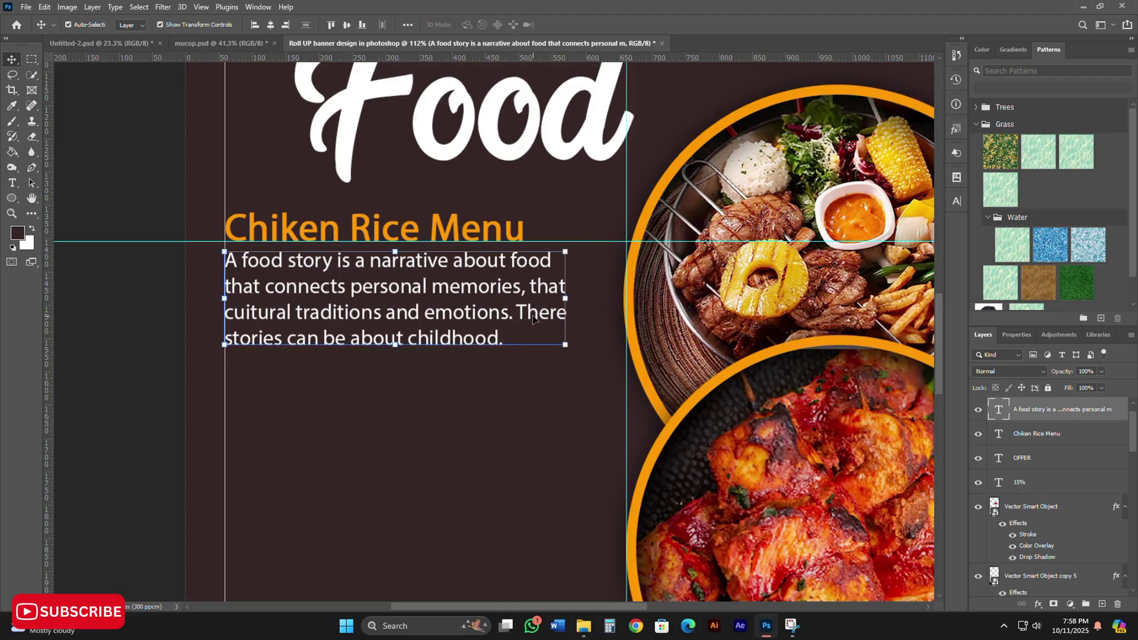
{"action": "left_click_drag", "start_coordinate": [566, 298], "coordinate": [522, 275]}
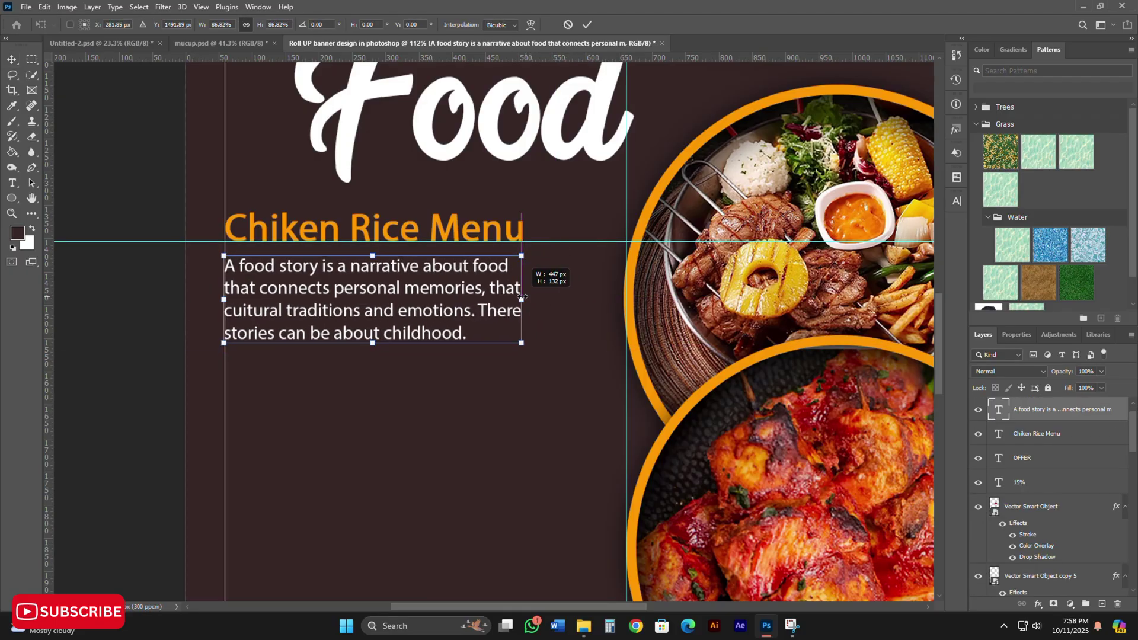
{"action": "key", "text": "Return"}
{"action": "scroll", "coordinate": [309, 272], "scroll_direction": "up", "scroll_amount": 2}
{"action": "left_click_drag", "start_coordinate": [309, 272], "coordinate": [307, 261]}
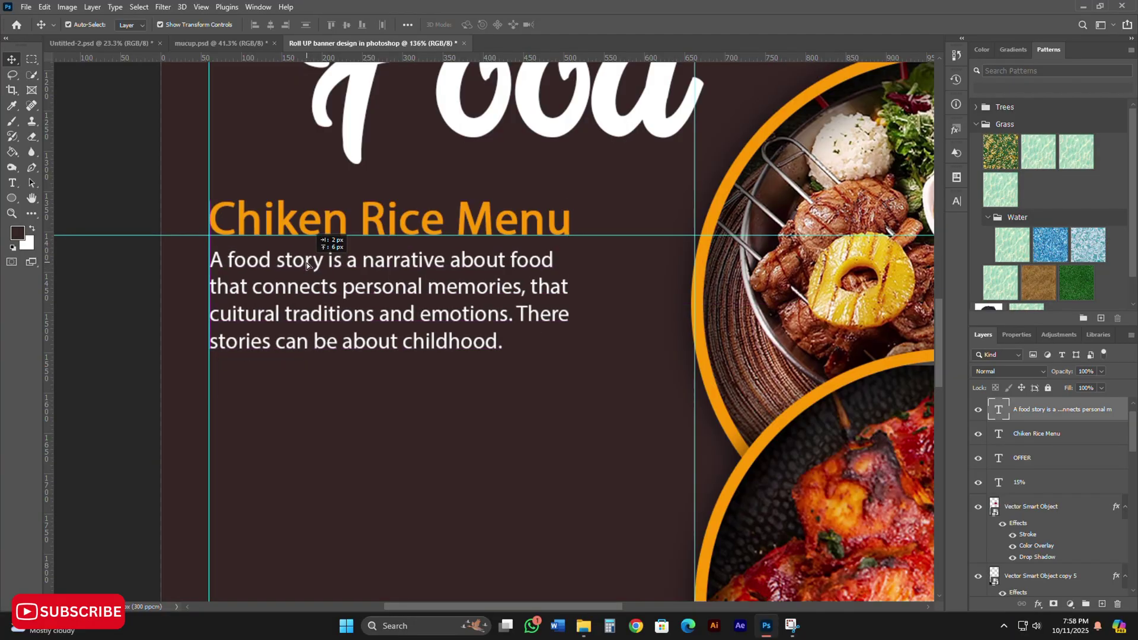
Step: Select the paragraph together with the Chiken Rice Menu heading
{"action": "scroll", "coordinate": [307, 261], "scroll_direction": "down", "scroll_amount": 1}
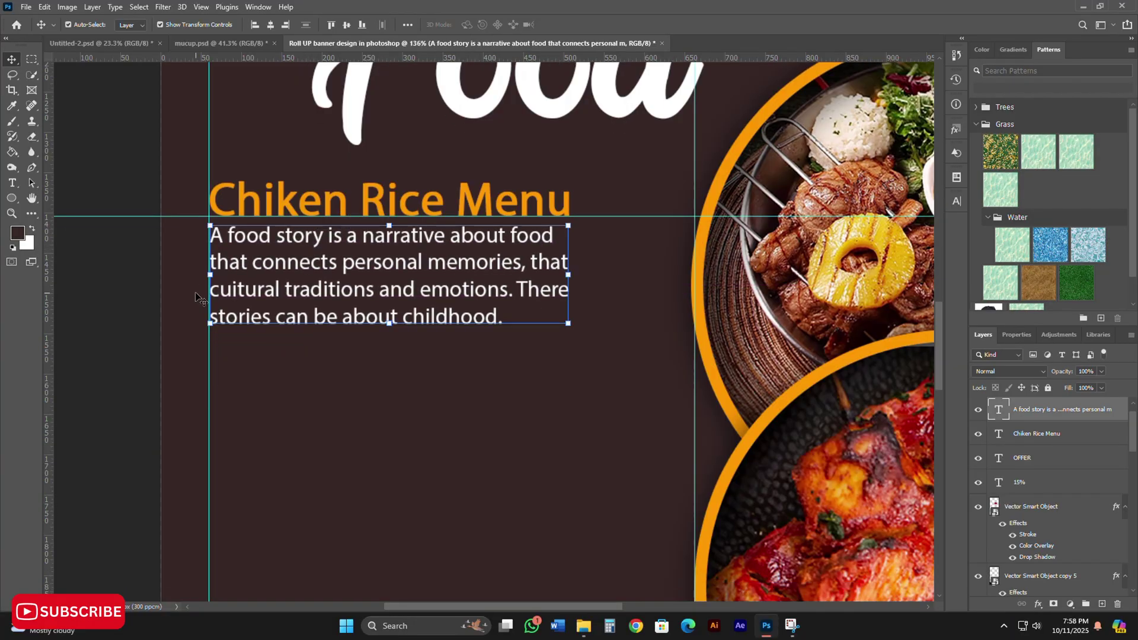
{"action": "scroll", "coordinate": [373, 252], "scroll_direction": "down", "scroll_amount": 2}
{"action": "scroll", "coordinate": [373, 252], "scroll_direction": "up", "scroll_amount": 1}
{"action": "left_click", "coordinate": [357, 245]}
{"action": "left_click", "coordinate": [360, 141], "text": "shift"}
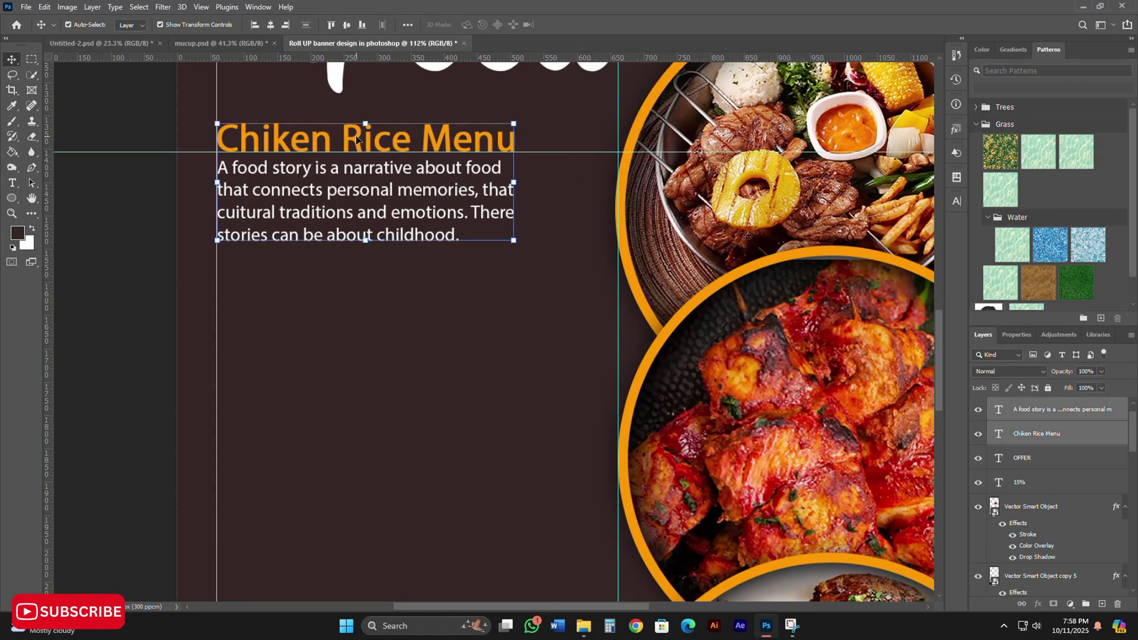
{"action": "scroll", "coordinate": [471, 286], "scroll_direction": "down", "scroll_amount": 1}
{"action": "scroll", "coordinate": [403, 239], "scroll_direction": "down", "scroll_amount": 1}
Step: Alt-drag two copies of the heading-and-paragraph block down the banner's left side
{"action": "left_click_drag", "start_coordinate": [400, 204], "coordinate": [391, 328]}
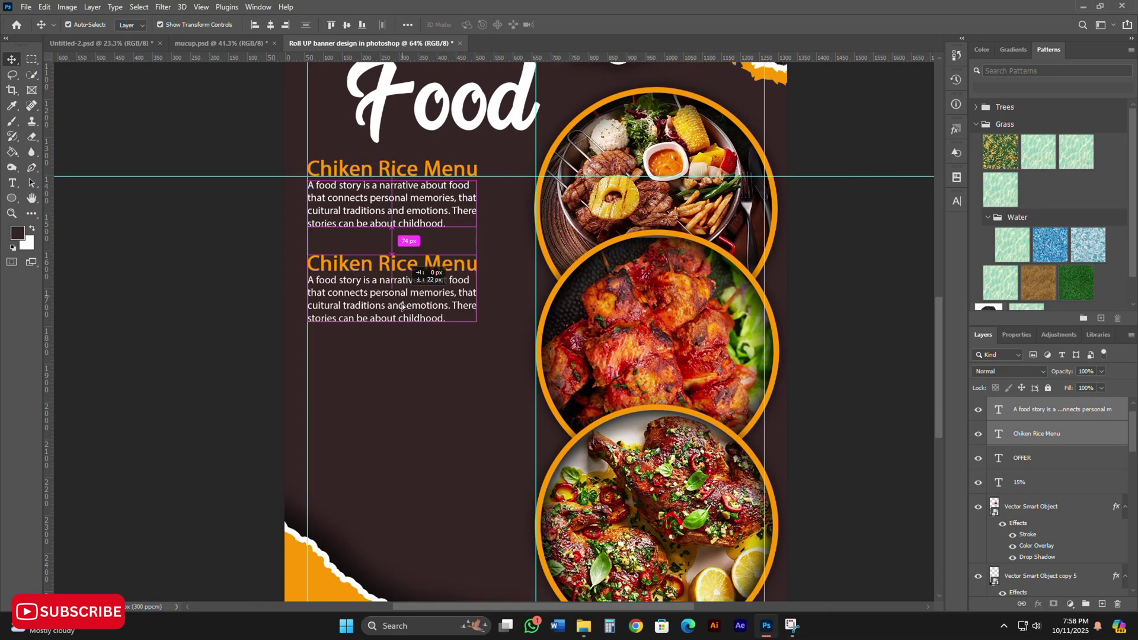
{"action": "scroll", "coordinate": [392, 328], "scroll_direction": "down", "scroll_amount": 1}
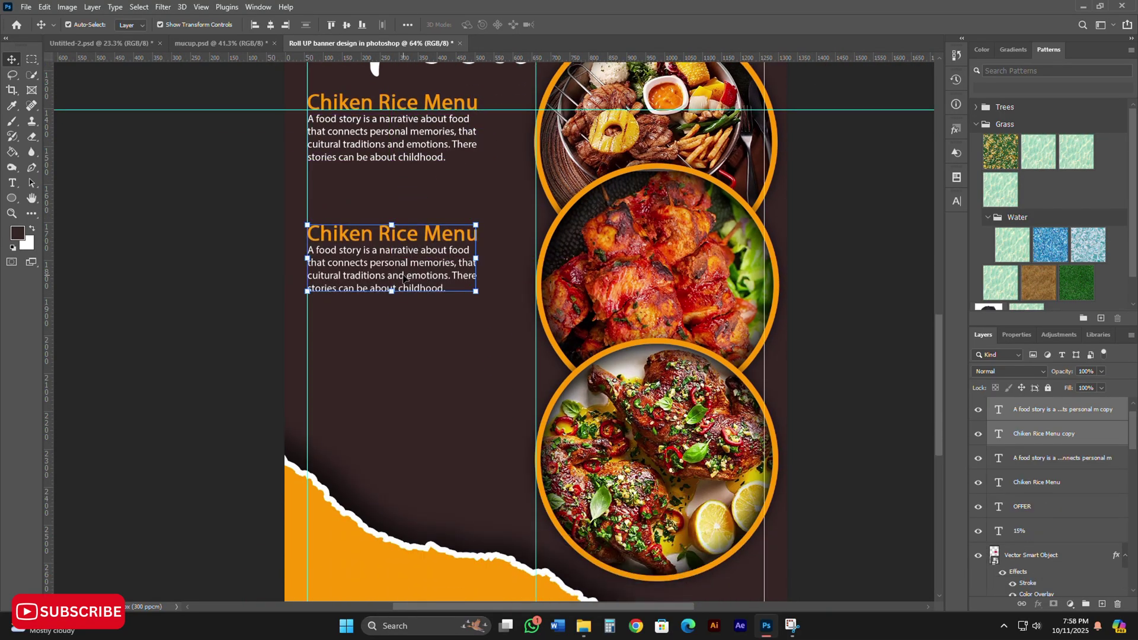
{"action": "left_click_drag", "start_coordinate": [403, 281], "coordinate": [405, 431]}
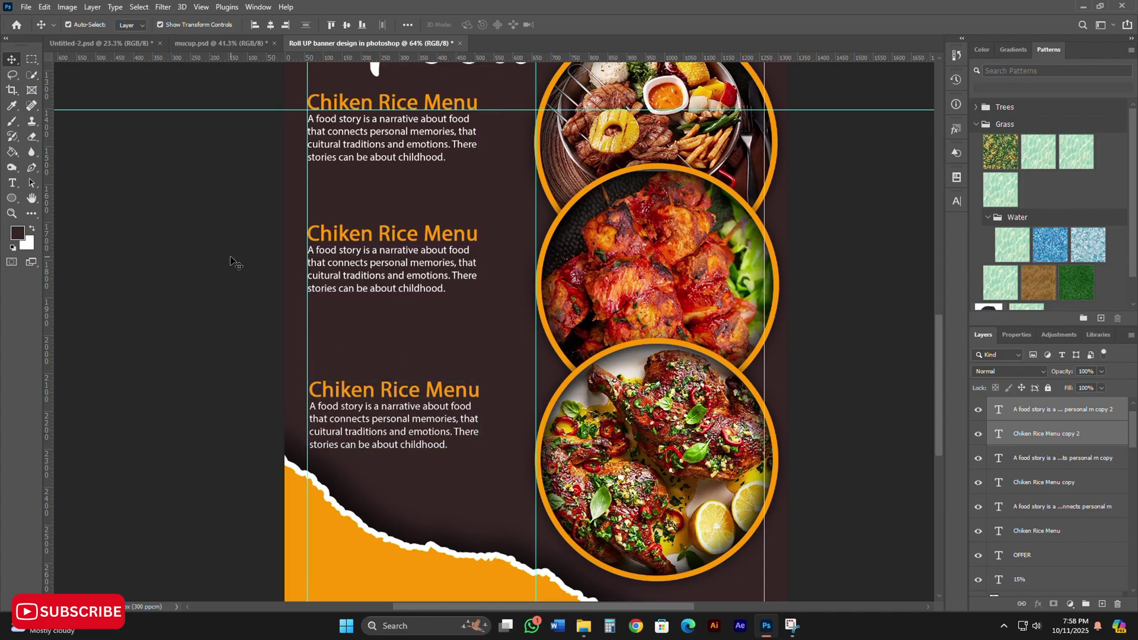
{"action": "scroll", "coordinate": [234, 261], "scroll_direction": "up", "scroll_amount": 1}
{"action": "scroll", "coordinate": [247, 261], "scroll_direction": "down", "scroll_amount": 1, "text": "alt"}
{"action": "scroll", "coordinate": [348, 290], "scroll_direction": "up", "scroll_amount": 1, "text": "alt"}
{"action": "scroll", "coordinate": [349, 290], "scroll_direction": "down", "scroll_amount": 1}
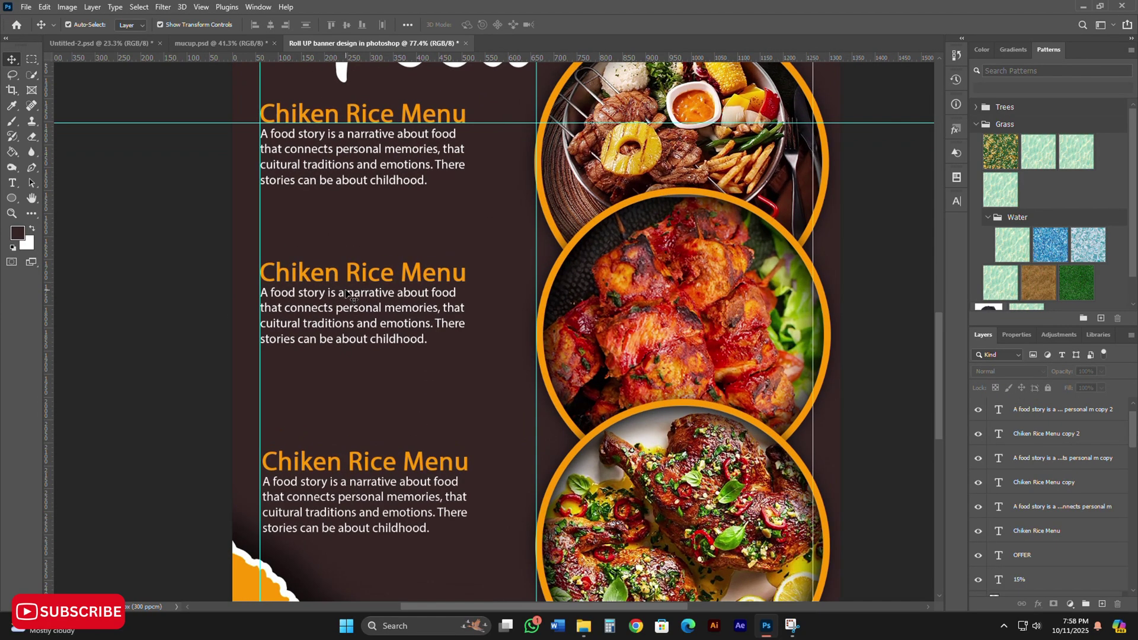
{"action": "scroll", "coordinate": [348, 290], "scroll_direction": "up", "scroll_amount": 2, "text": "alt"}
Step: Reposition the middle menu block evenly beside the second food circle
{"action": "left_click", "coordinate": [350, 293]}
{"action": "left_click", "coordinate": [357, 259], "text": "shift"}
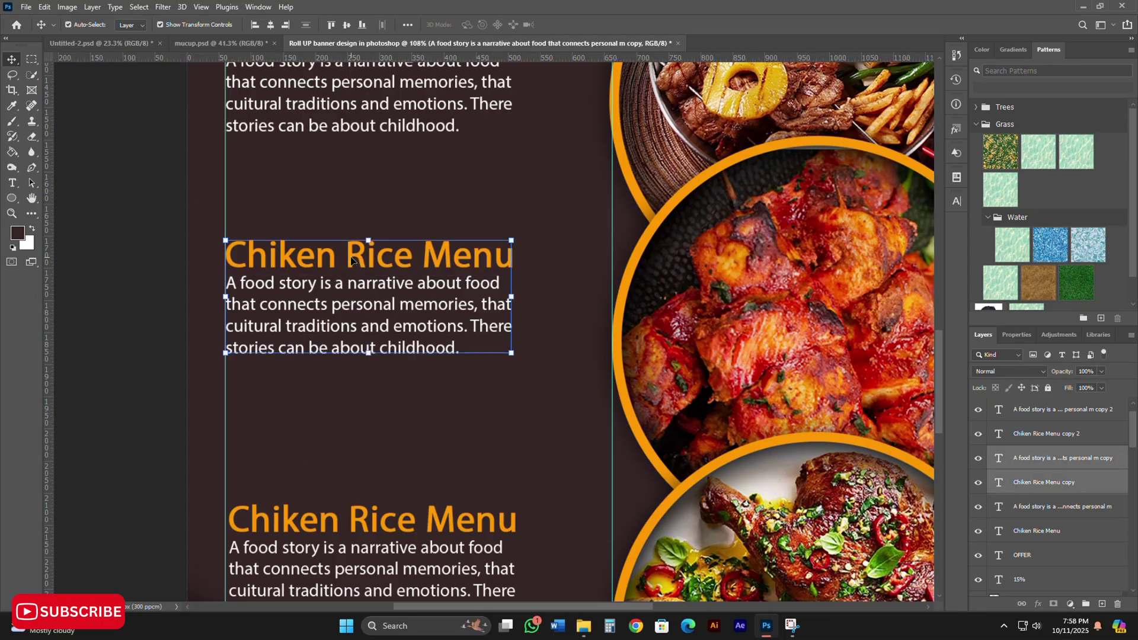
{"action": "scroll", "coordinate": [357, 260], "scroll_direction": "down", "scroll_amount": 1, "text": "alt"}
{"action": "left_click_drag", "start_coordinate": [363, 285], "coordinate": [363, 299]}
{"action": "scroll", "coordinate": [475, 284], "scroll_direction": "down", "scroll_amount": 3, "text": "alt"}
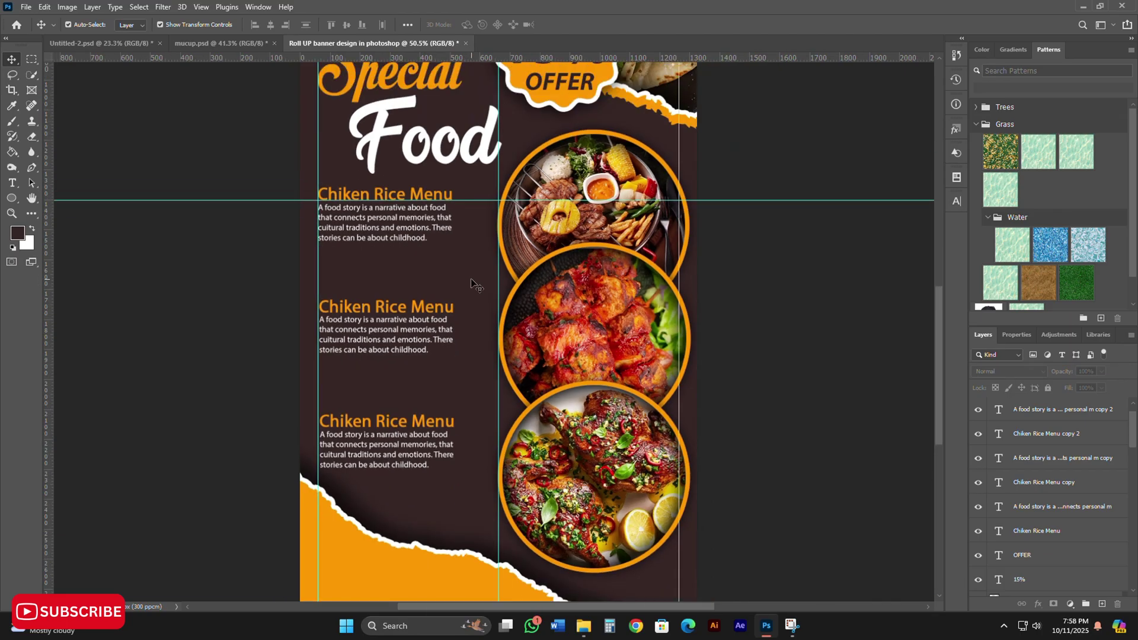
Step: Draw a thin 457×4 px orange rectangle bar under the first paragraph
{"action": "right_click", "coordinate": [12, 198]}
{"action": "left_click", "coordinate": [75, 197]}
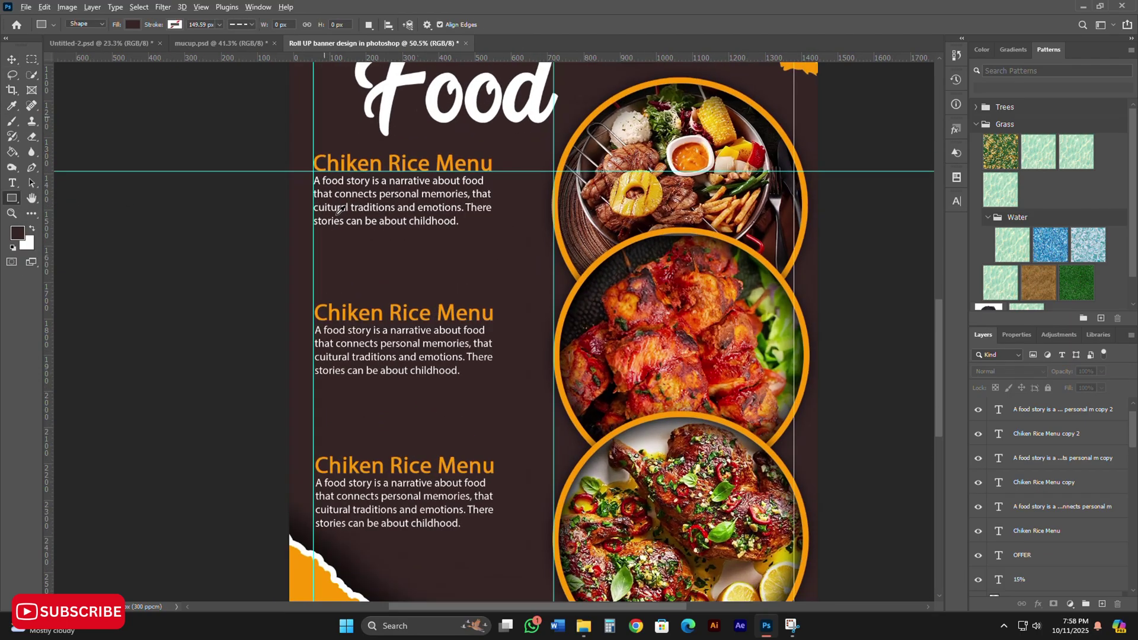
{"action": "scroll", "coordinate": [299, 233], "scroll_direction": "up", "scroll_amount": 5, "text": "alt"}
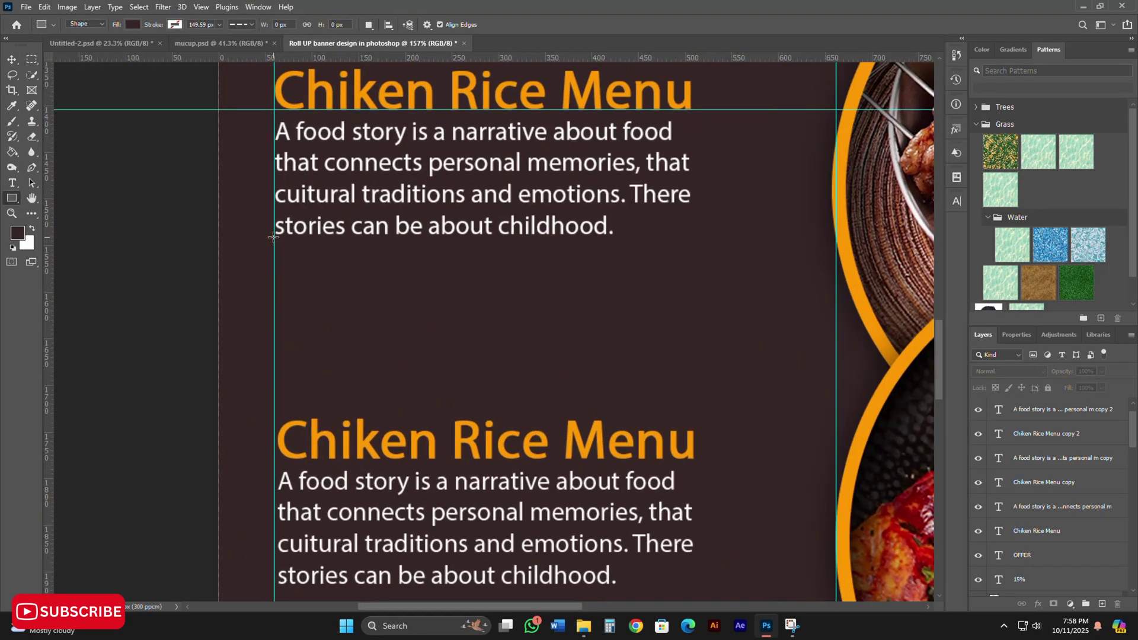
{"action": "left_click_drag", "start_coordinate": [274, 238], "coordinate": [700, 239]}
{"action": "left_click", "coordinate": [133, 24]}
{"action": "left_click", "coordinate": [57, 88]}
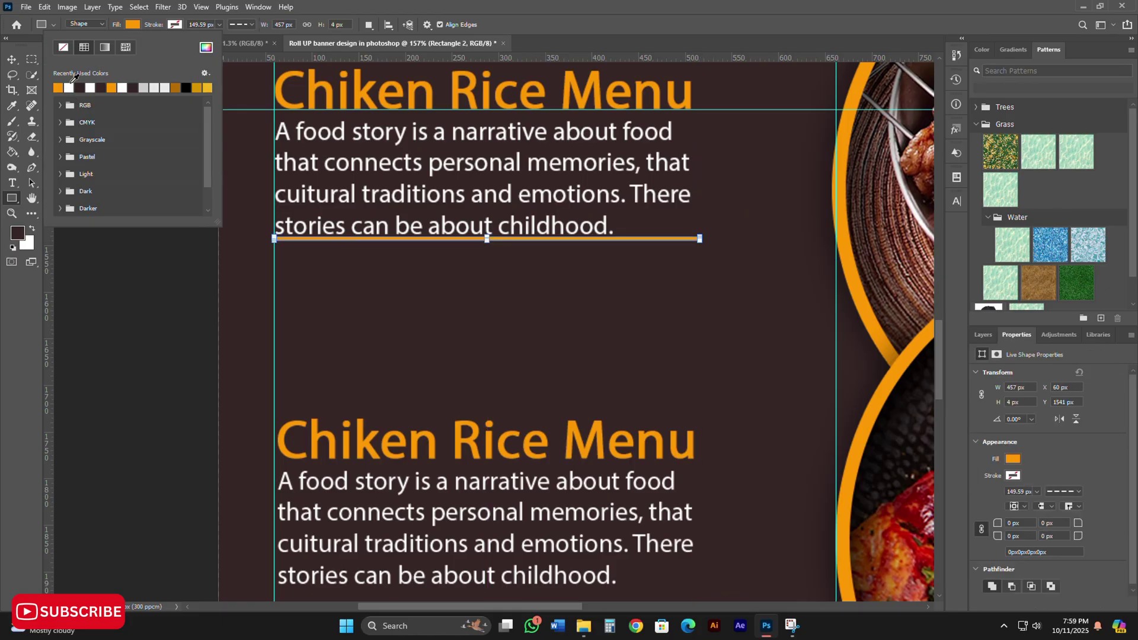
{"action": "key", "text": "Escape"}
{"action": "key", "text": "v"}
{"action": "scroll", "coordinate": [400, 232], "scroll_direction": "up", "scroll_amount": 3, "text": "alt"}
{"action": "left_click_drag", "start_coordinate": [403, 242], "coordinate": [403, 254]}
Step: Place a copy of the orange line under the second paragraph
{"action": "scroll", "coordinate": [403, 253], "scroll_direction": "down", "scroll_amount": 5, "text": "alt"}
{"action": "scroll", "coordinate": [460, 237], "scroll_direction": "down", "scroll_amount": 1}
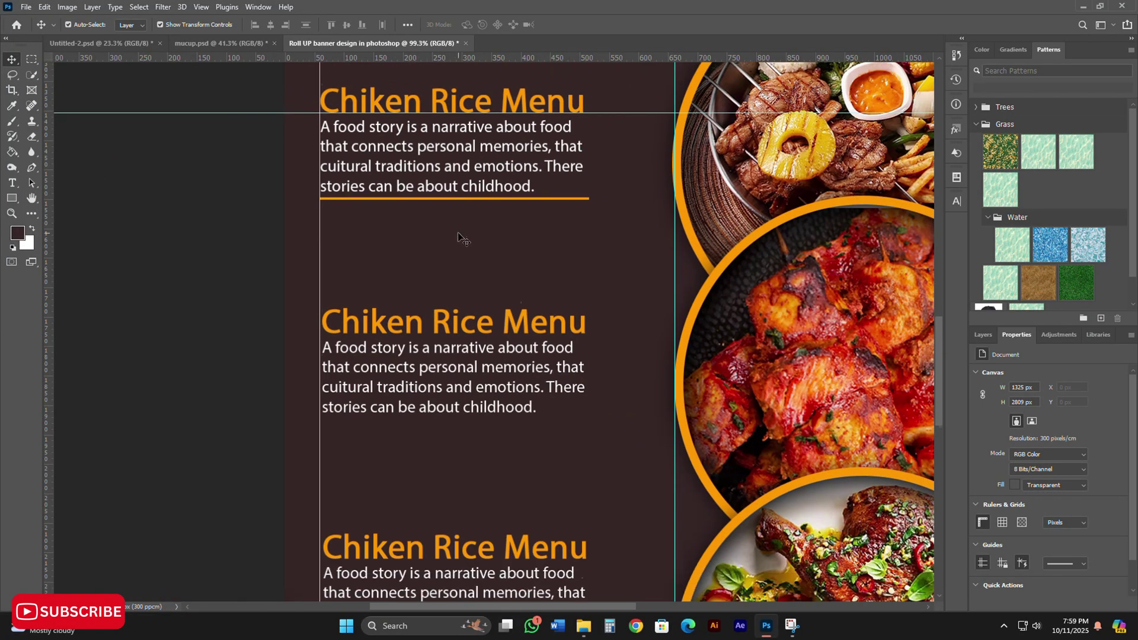
{"action": "scroll", "coordinate": [460, 238], "scroll_direction": "down", "scroll_amount": 1}
{"action": "left_click_drag", "start_coordinate": [445, 181], "coordinate": [440, 414]}
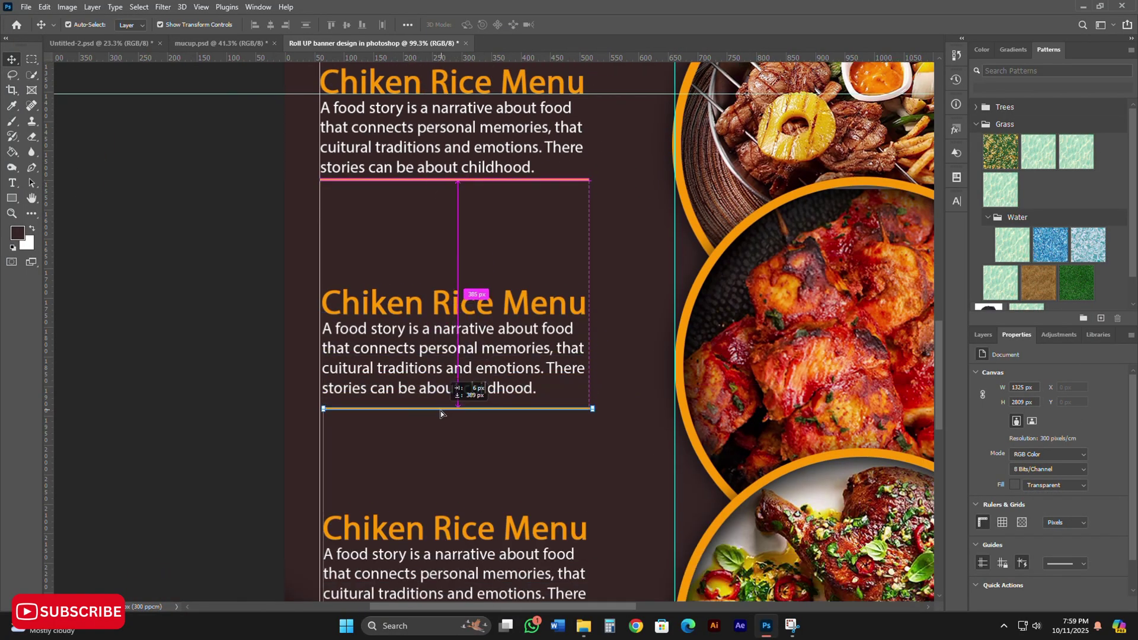
{"action": "left_click_drag", "start_coordinate": [441, 413], "coordinate": [440, 406]}
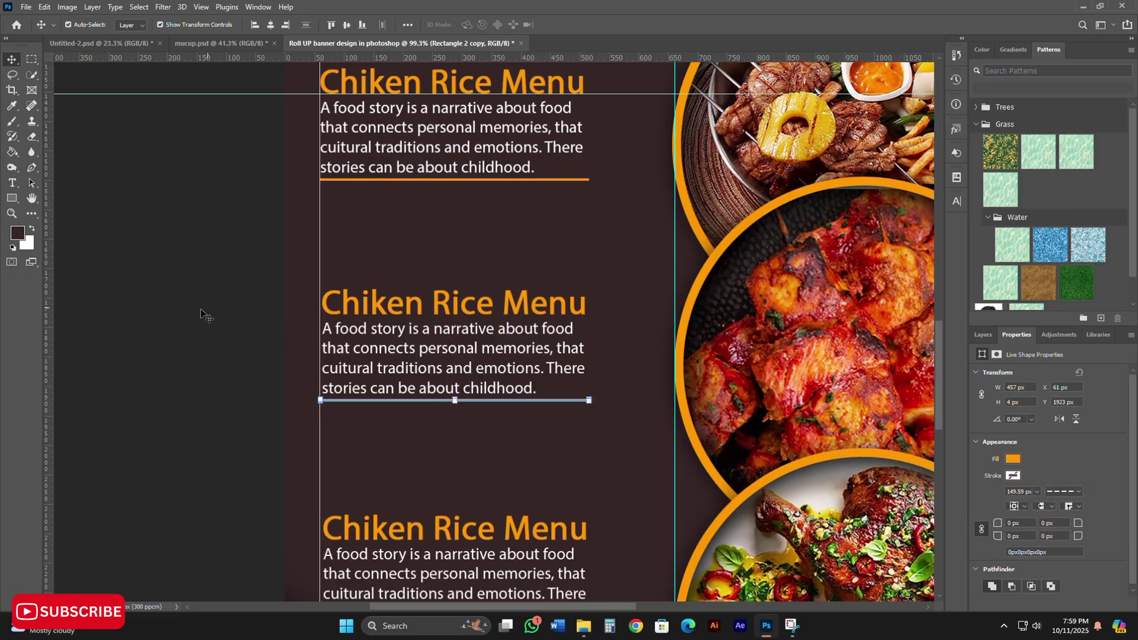
{"action": "left_click", "coordinate": [202, 314]}
Step: Add another orange line copy under the third paragraph
{"action": "scroll", "coordinate": [442, 345], "scroll_direction": "down", "scroll_amount": 2}
{"action": "left_click_drag", "start_coordinate": [429, 279], "coordinate": [429, 501]}
{"action": "scroll", "coordinate": [450, 458], "scroll_direction": "up", "scroll_amount": 1, "text": "alt"}
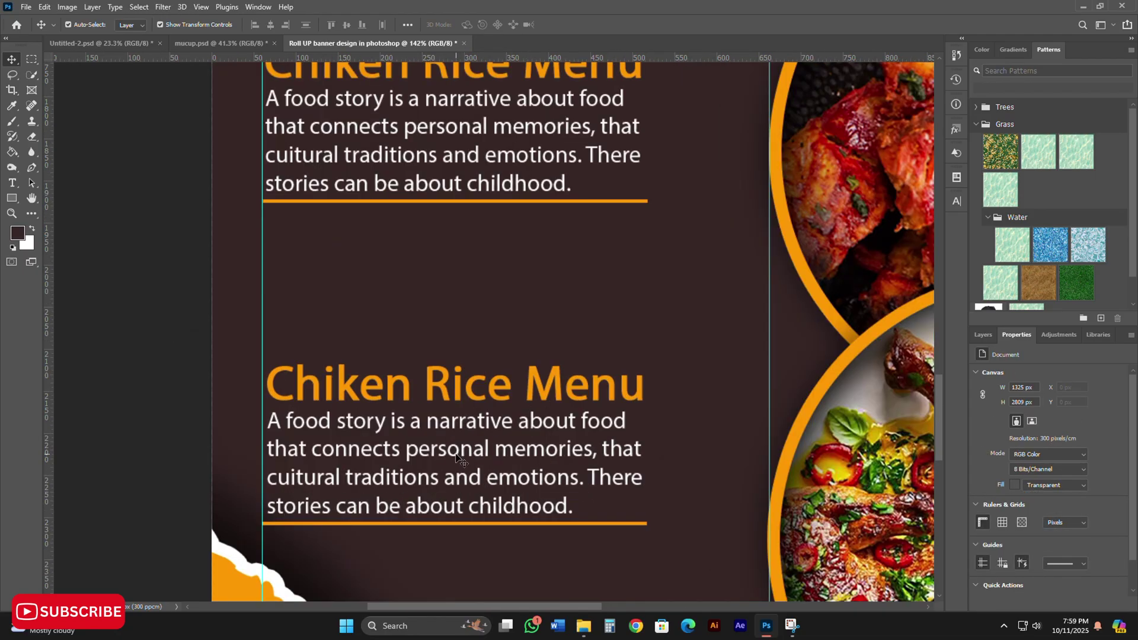
{"action": "scroll", "coordinate": [459, 448], "scroll_direction": "down", "scroll_amount": 1}
{"action": "left_click", "coordinate": [470, 466]}
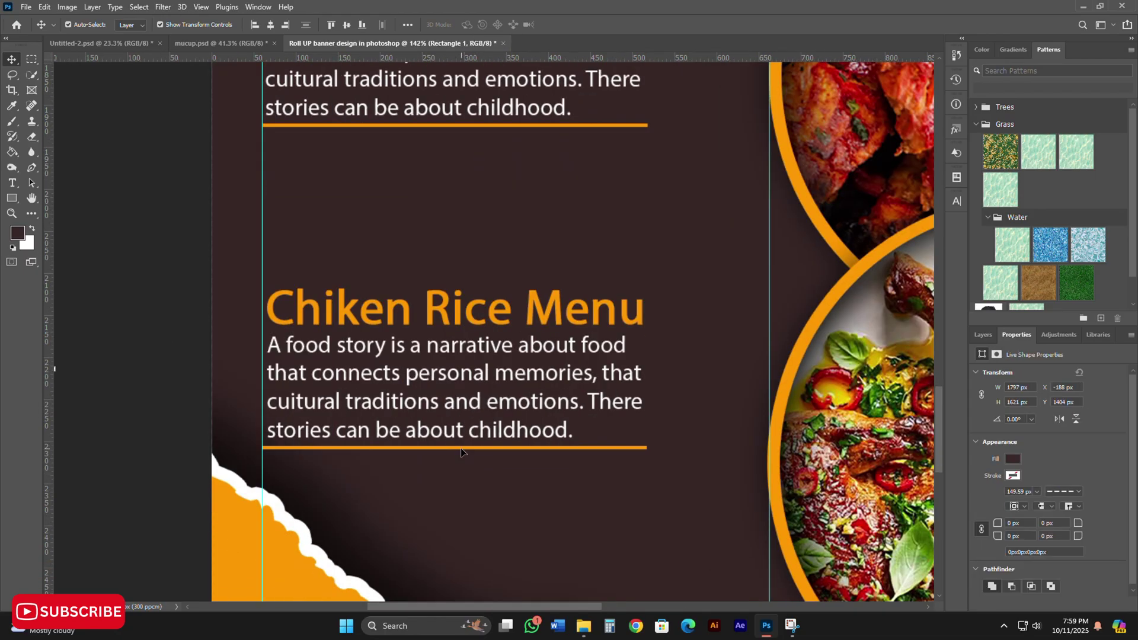
{"action": "scroll", "coordinate": [469, 468], "scroll_direction": "down", "scroll_amount": 1}
{"action": "scroll", "coordinate": [415, 403], "scroll_direction": "down", "scroll_amount": 3}
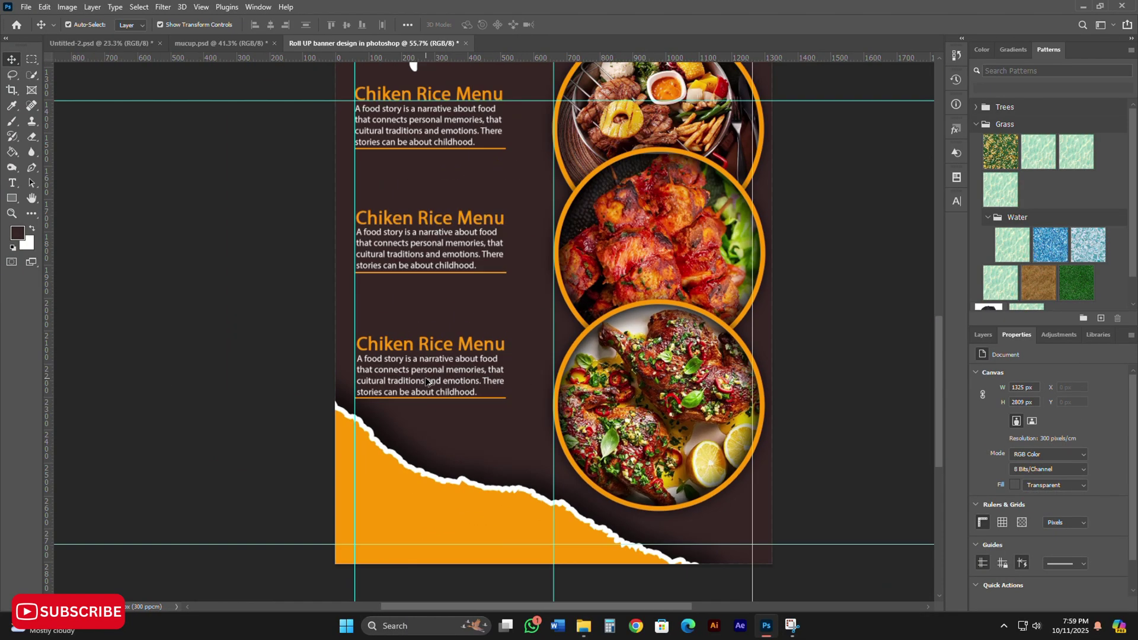
{"action": "scroll", "coordinate": [427, 382], "scroll_direction": "up", "scroll_amount": 3}
{"action": "scroll", "coordinate": [619, 240], "scroll_direction": "down", "scroll_amount": 1, "text": "alt"}
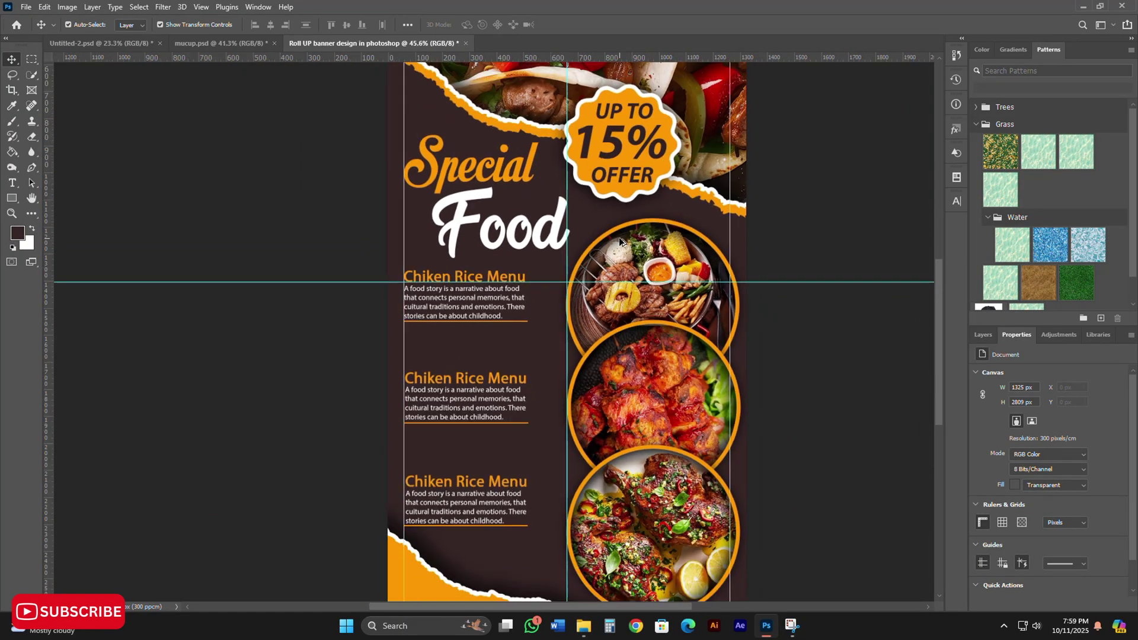
Step: Make a smaller copy of the 15% OFFER badge on the first food circle's left edge
{"action": "scroll", "coordinate": [683, 169], "scroll_direction": "up", "scroll_amount": 1, "text": "alt"}
{"action": "left_click", "coordinate": [664, 206]}
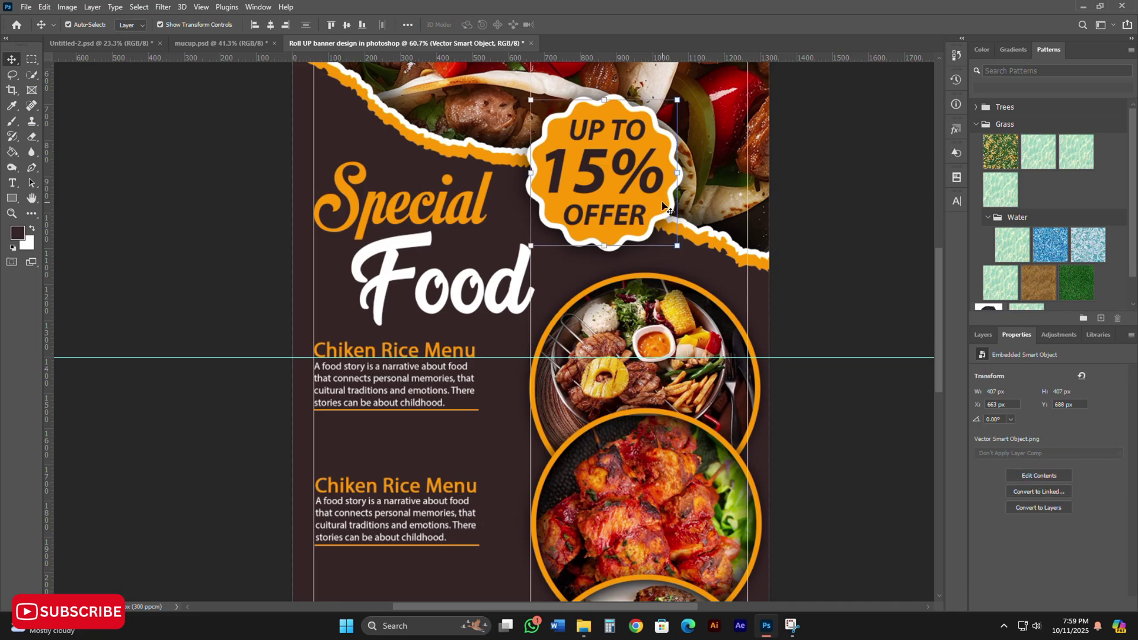
{"action": "left_click", "coordinate": [648, 191]}
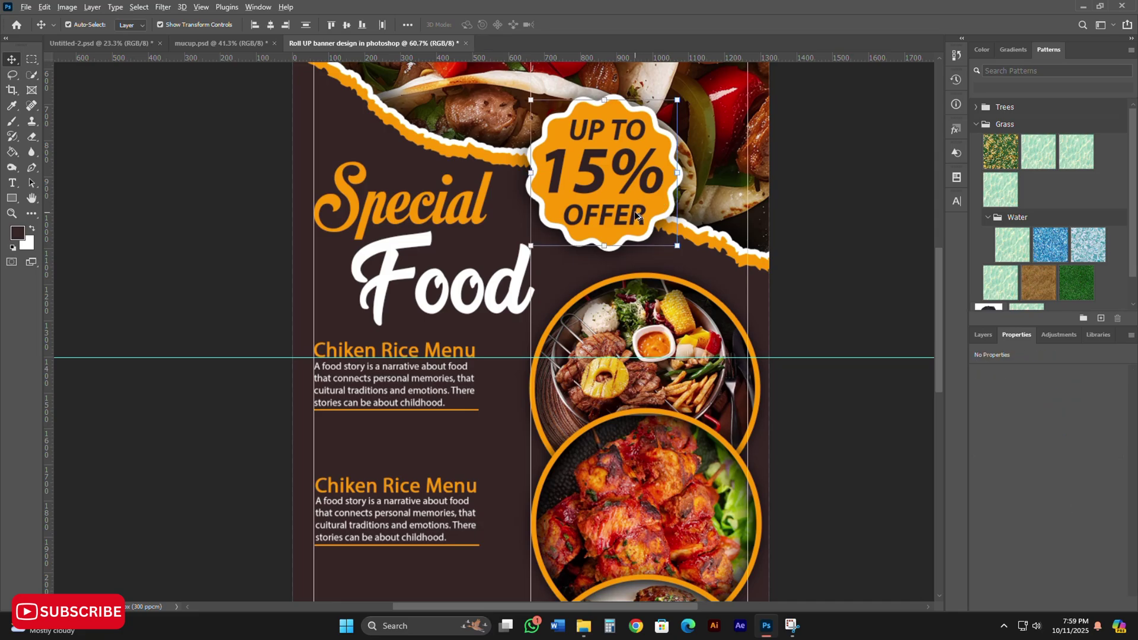
{"action": "mouse_move", "coordinate": [637, 215]}
{"action": "left_mouse_down"}
{"action": "mouse_move", "coordinate": [576, 406]}
{"action": "mouse_move", "coordinate": [560, 368]}
{"action": "left_mouse_up"}
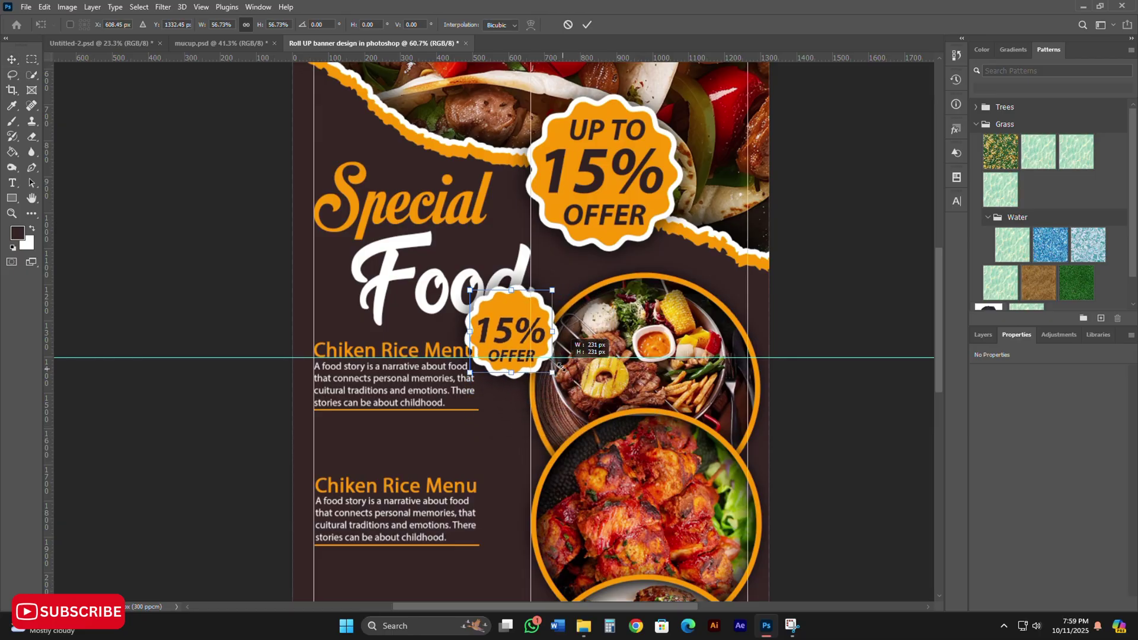
{"action": "mouse_move", "coordinate": [512, 311]}
{"action": "left_mouse_down"}
{"action": "mouse_move", "coordinate": [572, 386]}
{"action": "mouse_move", "coordinate": [571, 411]}
{"action": "left_mouse_up"}
{"action": "left_click", "coordinate": [12, 60]}
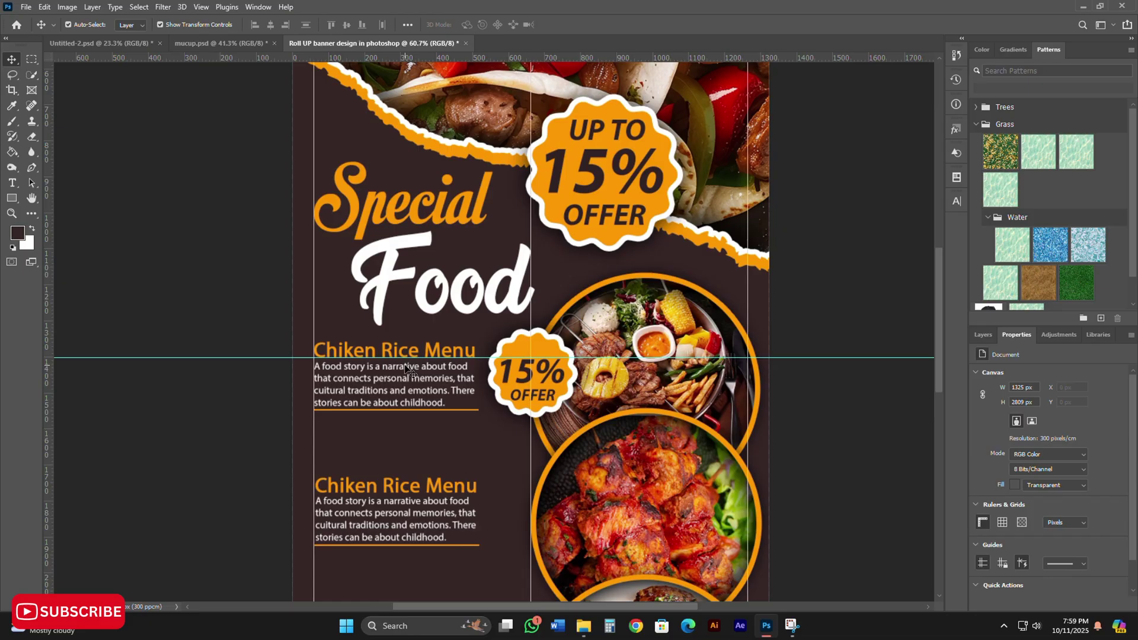
Step: Adjust the small badge's Stroke and Drop Shadow layer effects
{"action": "left_click", "coordinate": [552, 349]}
{"action": "left_click", "coordinate": [983, 336]}
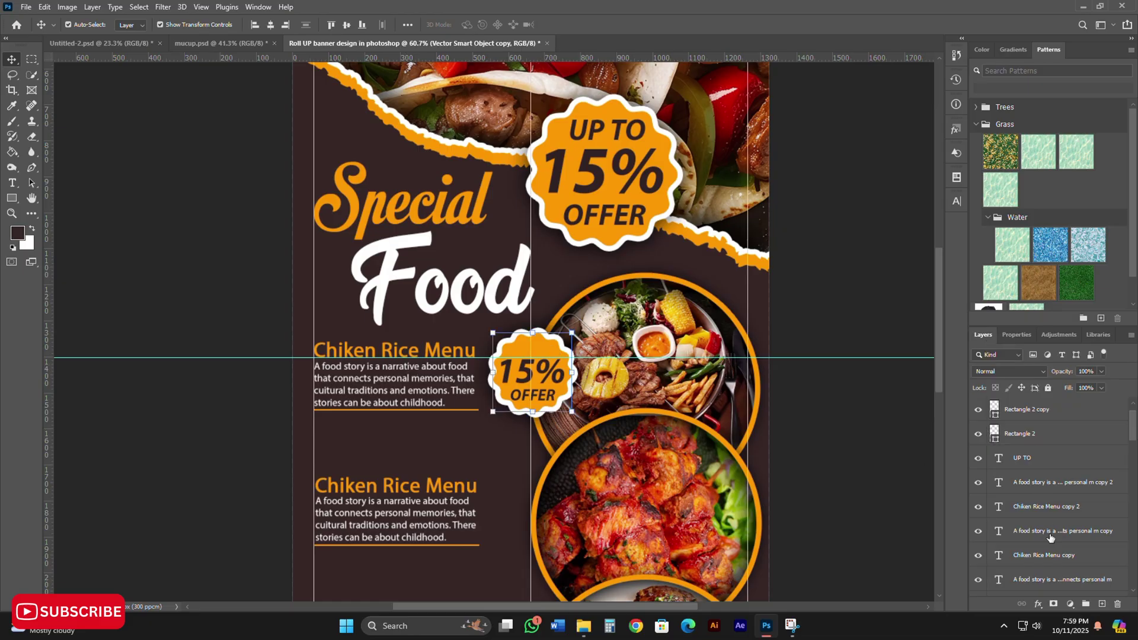
{"action": "left_click", "coordinate": [1037, 605]}
{"action": "left_click", "coordinate": [1061, 516]}
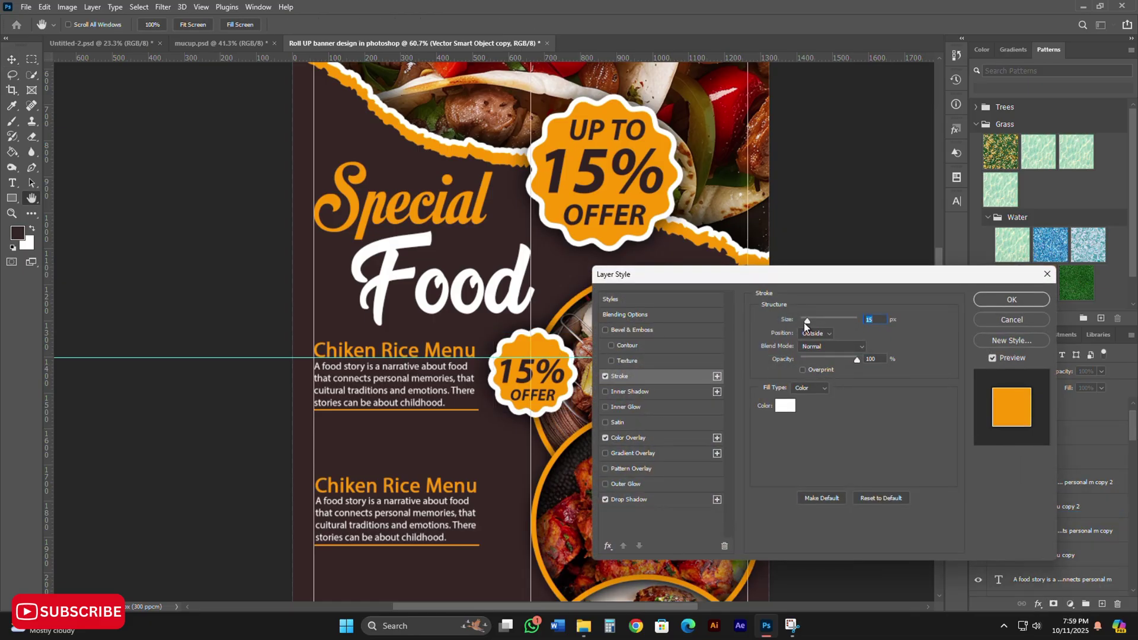
{"action": "left_click", "coordinate": [628, 500]}
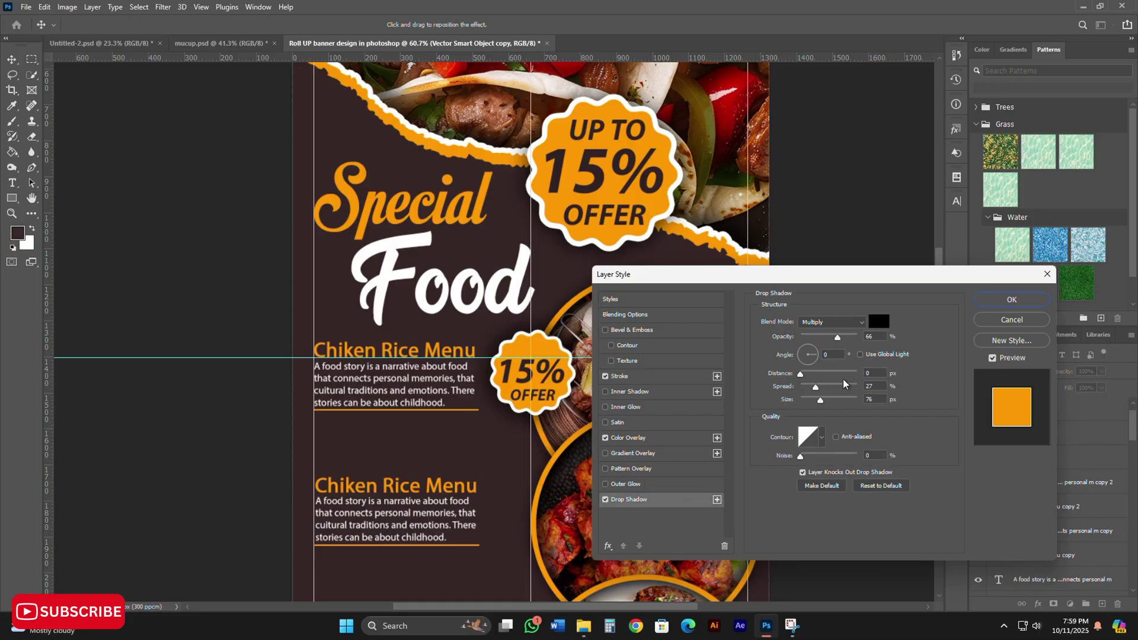
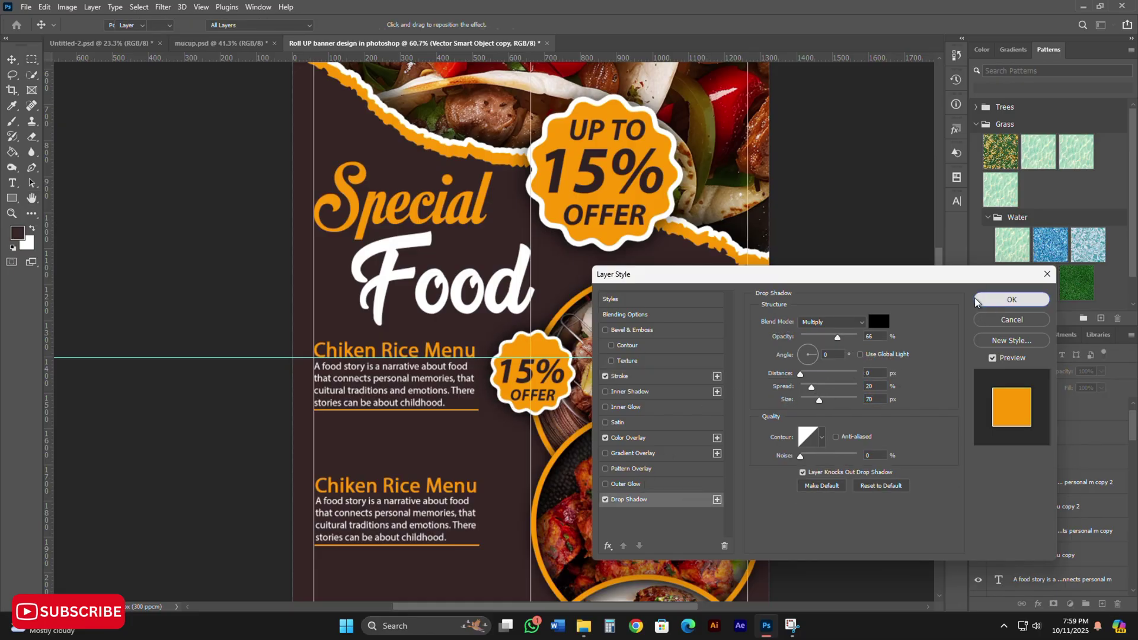
Step: Apply the duplicated badge's layer styles and change its price text from 15% to 15$
{"action": "left_click", "coordinate": [1012, 300]}
{"action": "scroll", "coordinate": [552, 266], "scroll_direction": "up", "scroll_amount": 3}
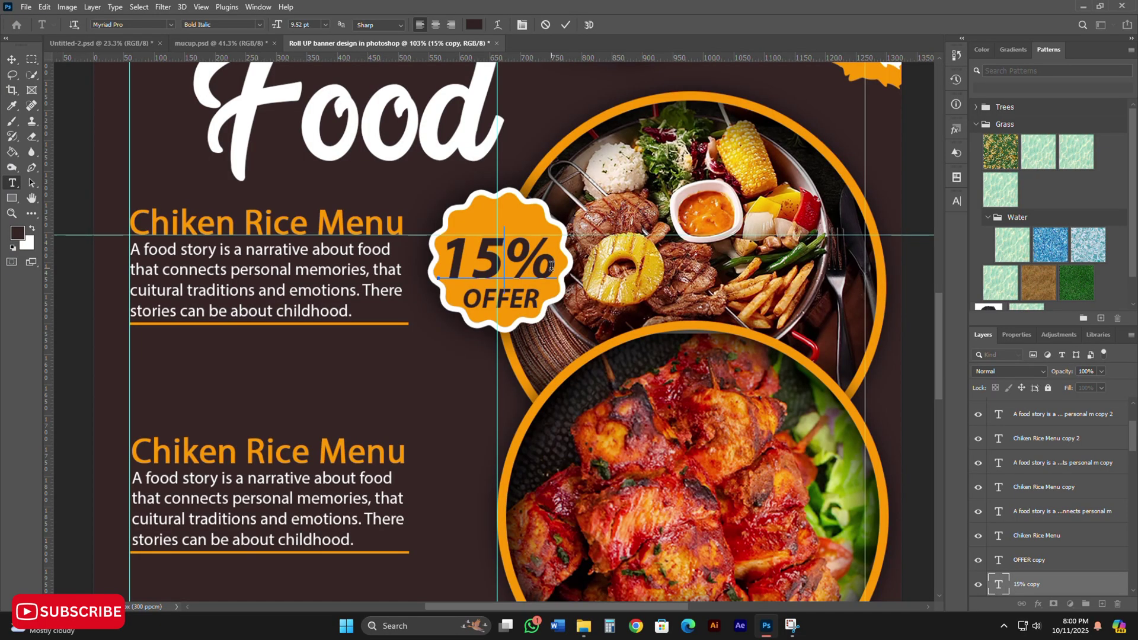
{"action": "left_click", "coordinate": [12, 59]}
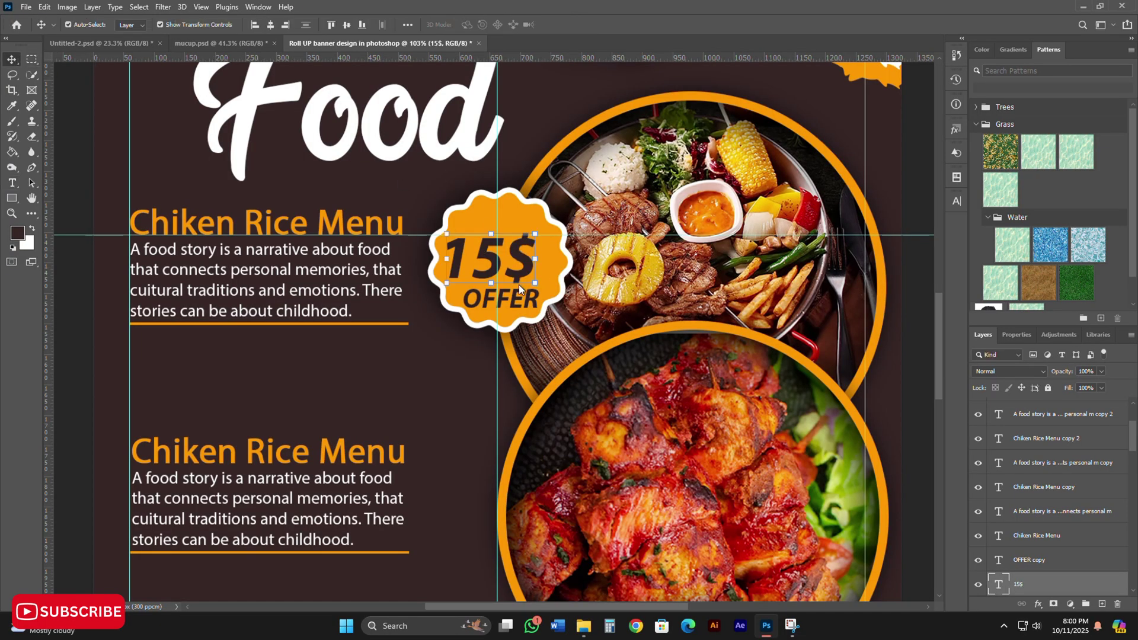
{"action": "scroll", "coordinate": [535, 310], "scroll_direction": "down", "scroll_amount": 1}
{"action": "scroll", "coordinate": [535, 285], "scroll_direction": "up", "scroll_amount": 2}
{"action": "scroll", "coordinate": [557, 249], "scroll_direction": "up", "scroll_amount": 2}
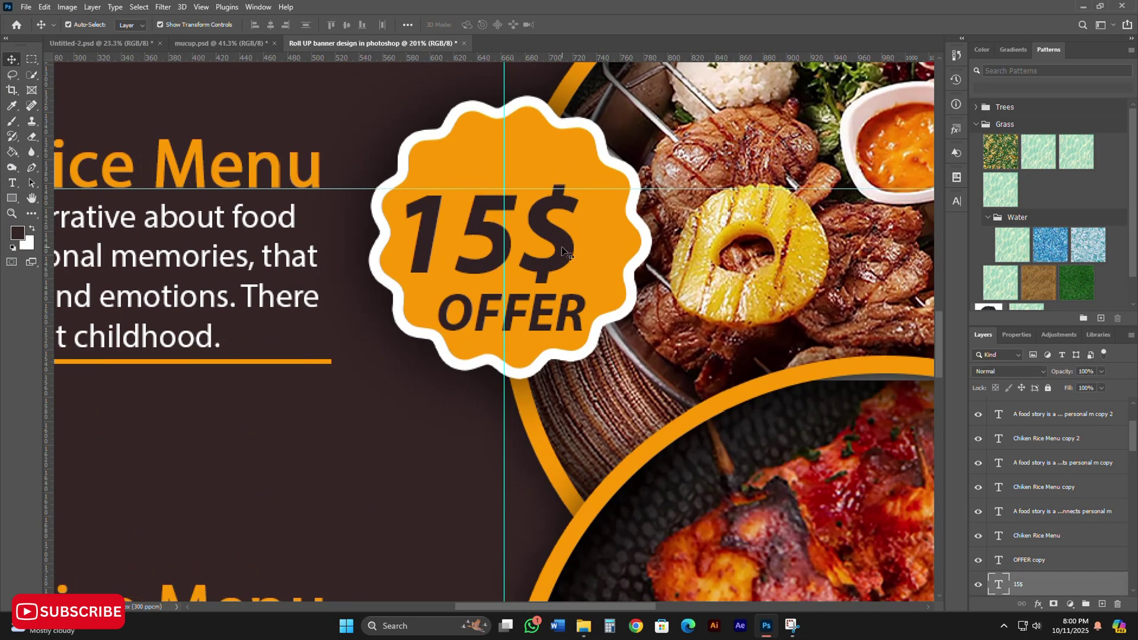
Step: Enlarge the 15$ text slightly and move OFFER up to sit beneath it
{"action": "left_click_drag", "start_coordinate": [571, 229], "coordinate": [577, 229]}
{"action": "key", "text": "ctrl+t"}
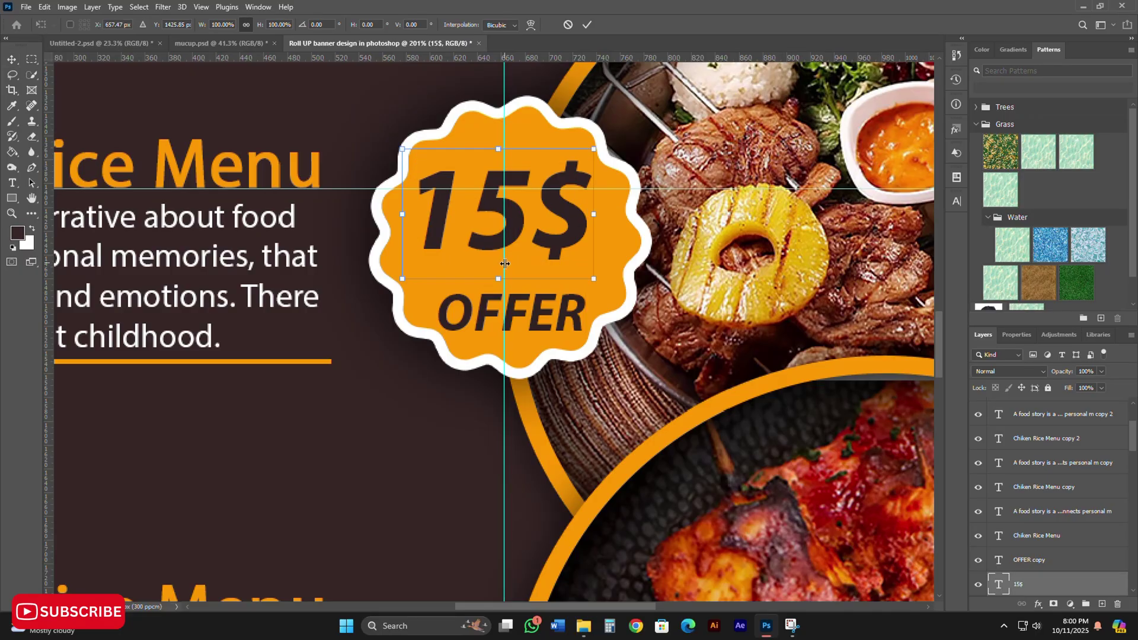
{"action": "left_click_drag", "start_coordinate": [499, 279], "coordinate": [501, 292]}
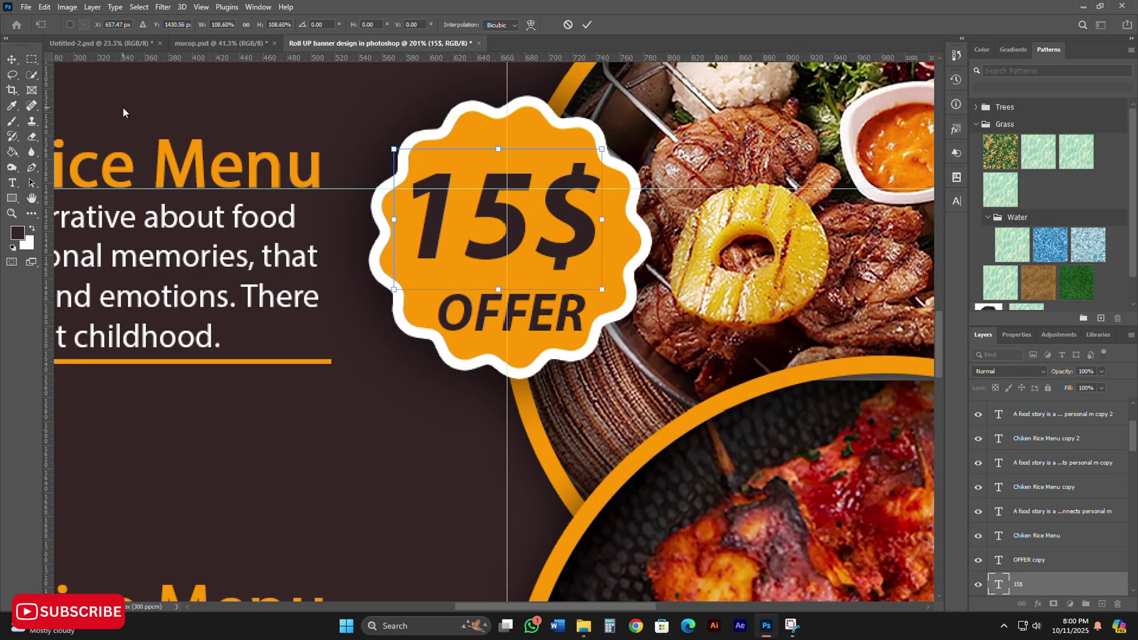
{"action": "key", "text": "Return"}
{"action": "left_click", "coordinate": [602, 283]}
{"action": "left_click_drag", "start_coordinate": [570, 307], "coordinate": [569, 287]}
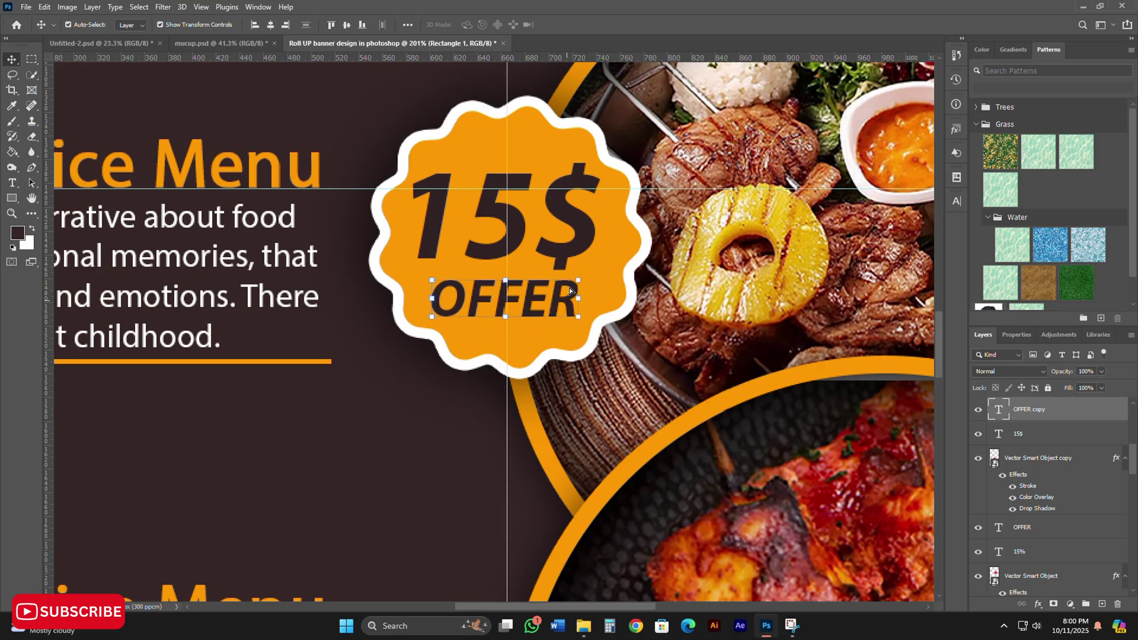
Step: Select the badge shape together with its 15$ and OFFER text layers
{"action": "left_click", "coordinate": [510, 276]}
{"action": "scroll", "coordinate": [510, 276], "scroll_direction": "down", "scroll_amount": 3}
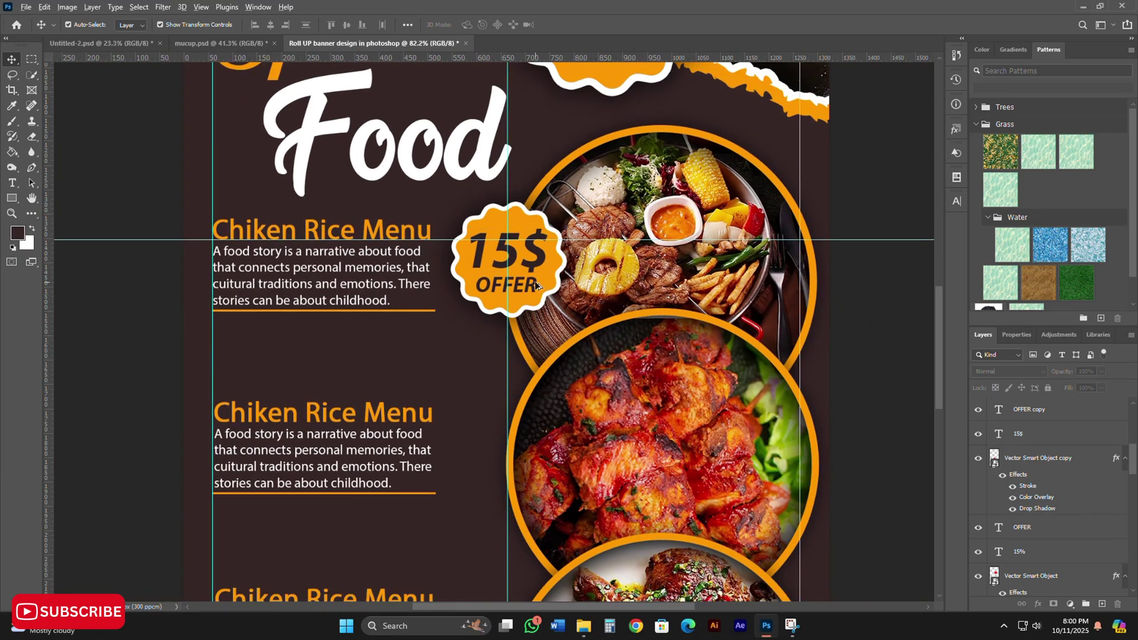
{"action": "left_click", "coordinate": [550, 282]}
{"action": "left_click", "coordinate": [531, 266], "text": "shift"}
{"action": "left_click", "coordinate": [533, 291], "text": "shift"}
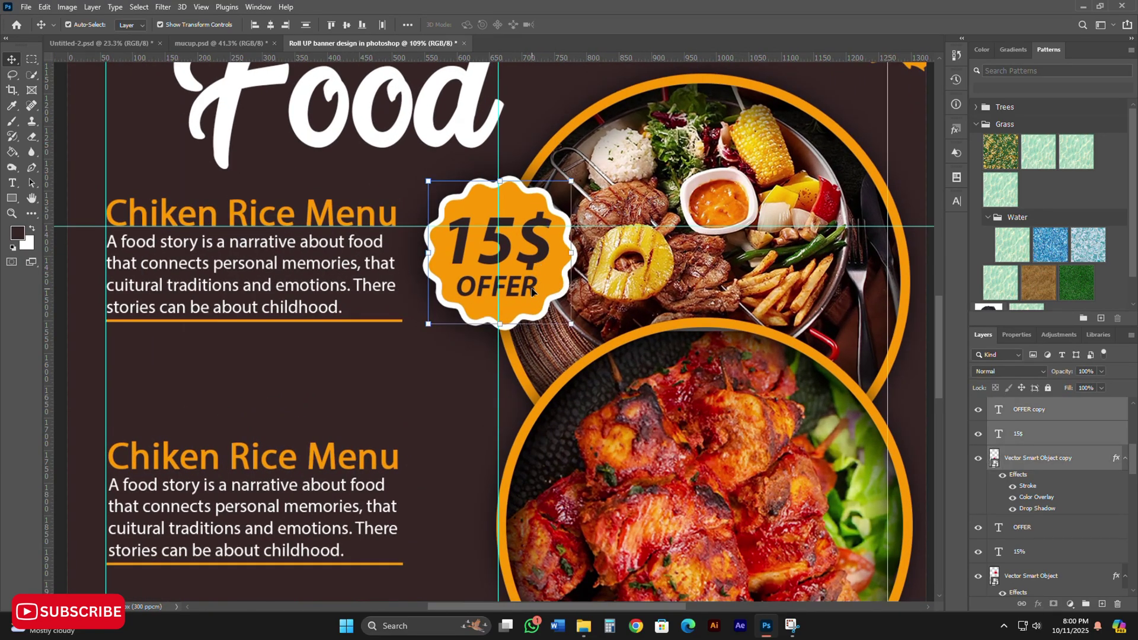
Step: Group the badge and place a copy beside the second menu item
{"action": "left_click", "coordinate": [1085, 604]}
{"action": "key", "text": "ctrl+j"}
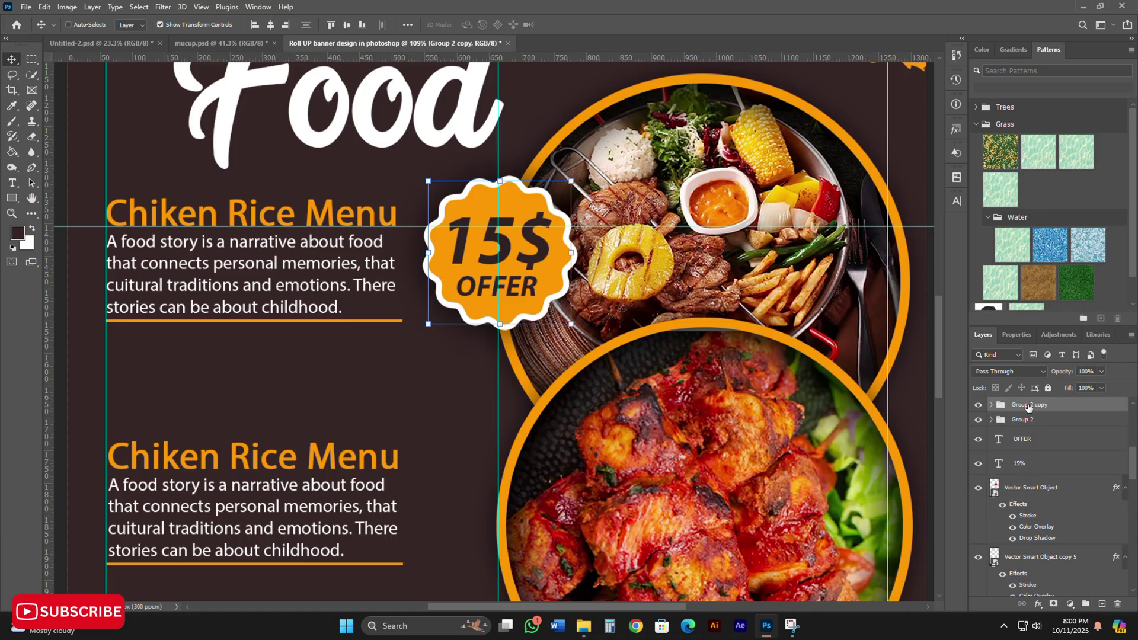
{"action": "key", "text": "ctrl+t"}
{"action": "scroll", "coordinate": [615, 274], "scroll_direction": "down", "scroll_amount": 3}
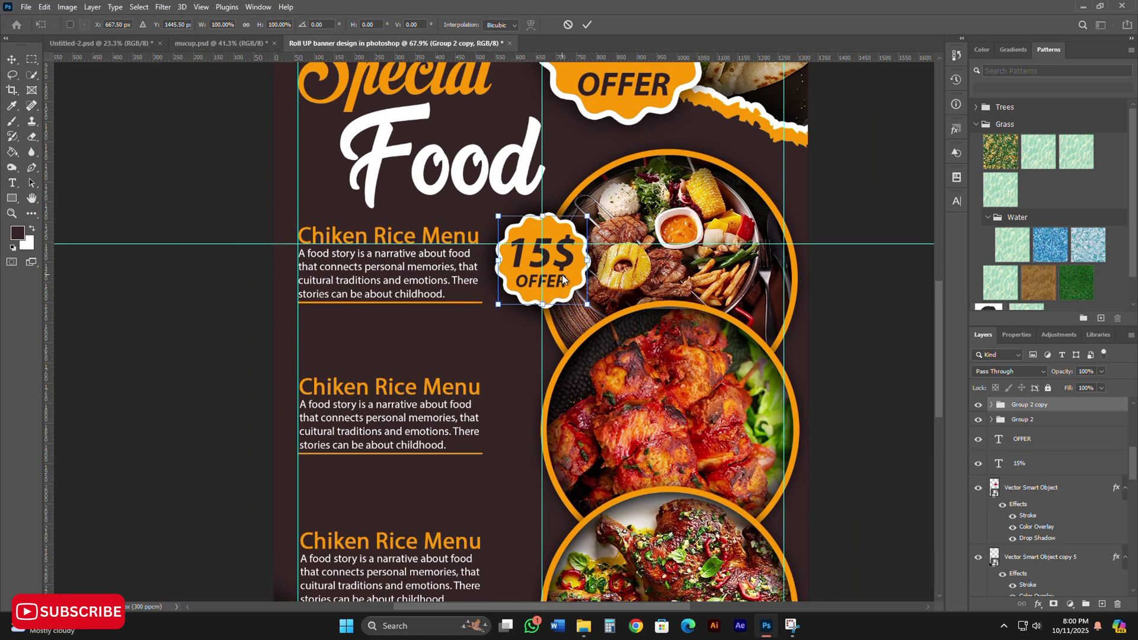
{"action": "left_click_drag", "start_coordinate": [562, 278], "coordinate": [566, 434]}
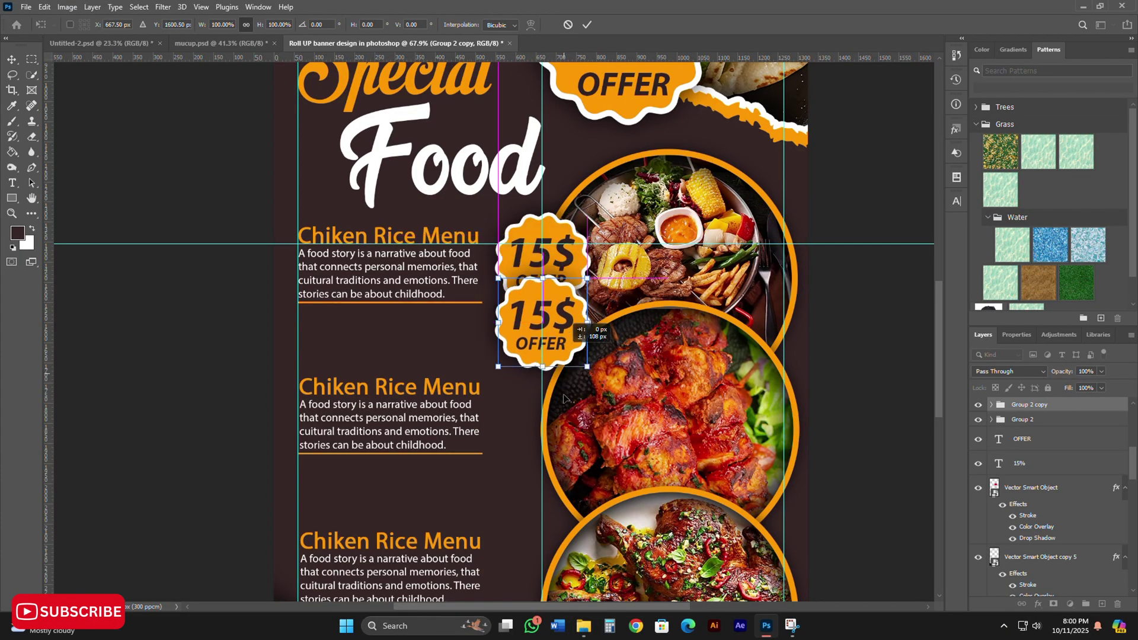
{"action": "left_click_drag", "start_coordinate": [567, 434], "coordinate": [573, 421]}
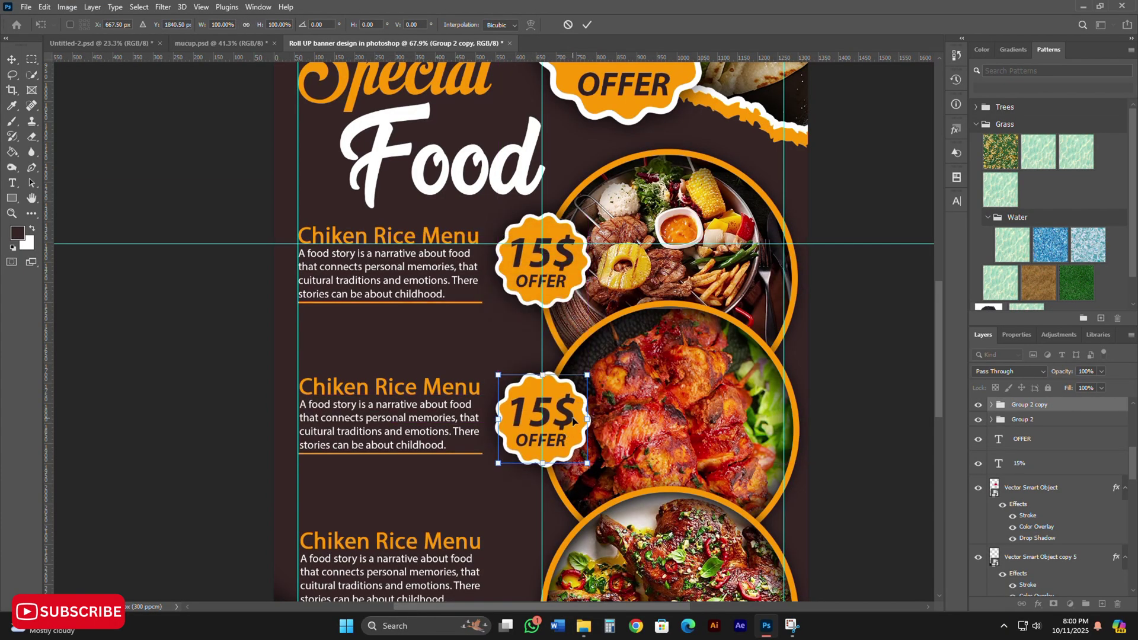
{"action": "left_click", "coordinate": [11, 61]}
Step: Place another copy of the 15$ OFFER badge beside the third food circle
{"action": "scroll", "coordinate": [533, 332], "scroll_direction": "down", "scroll_amount": 2}
{"action": "key", "text": "ctrl+j"}
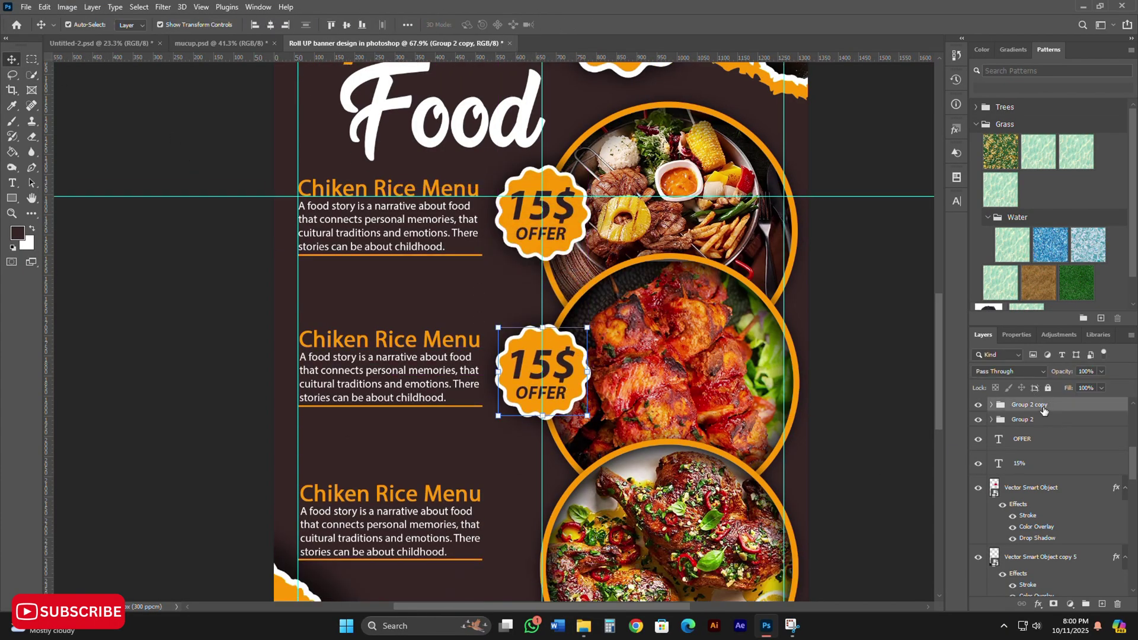
{"action": "scroll", "coordinate": [570, 322], "scroll_direction": "down", "scroll_amount": 2}
{"action": "key", "text": "ctrl+t"}
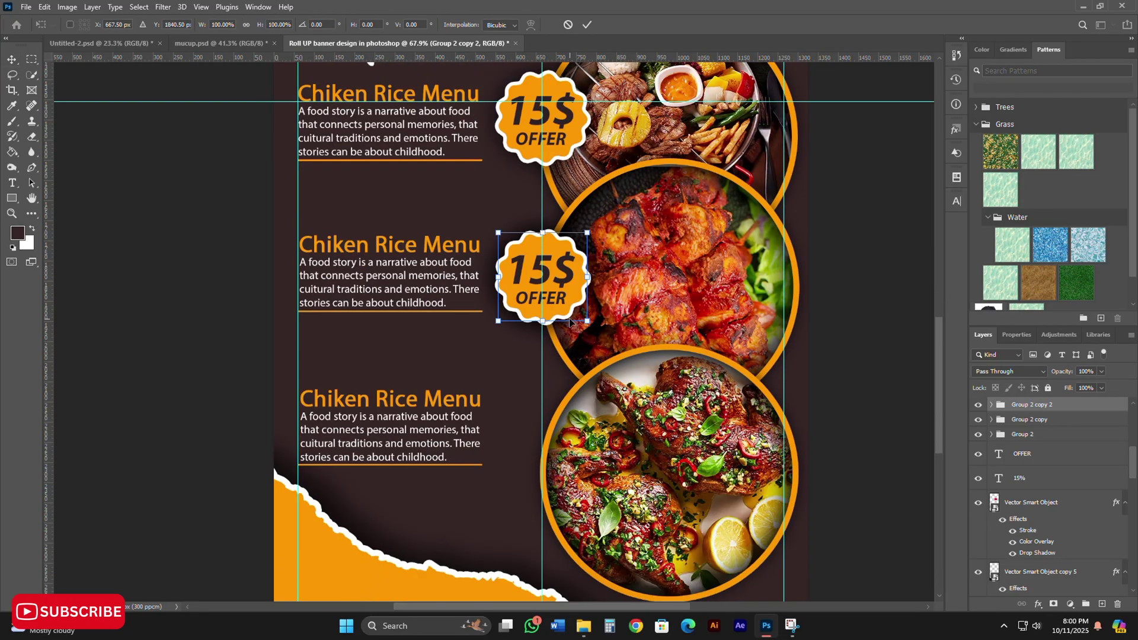
{"action": "left_click_drag", "start_coordinate": [566, 292], "coordinate": [568, 470]}
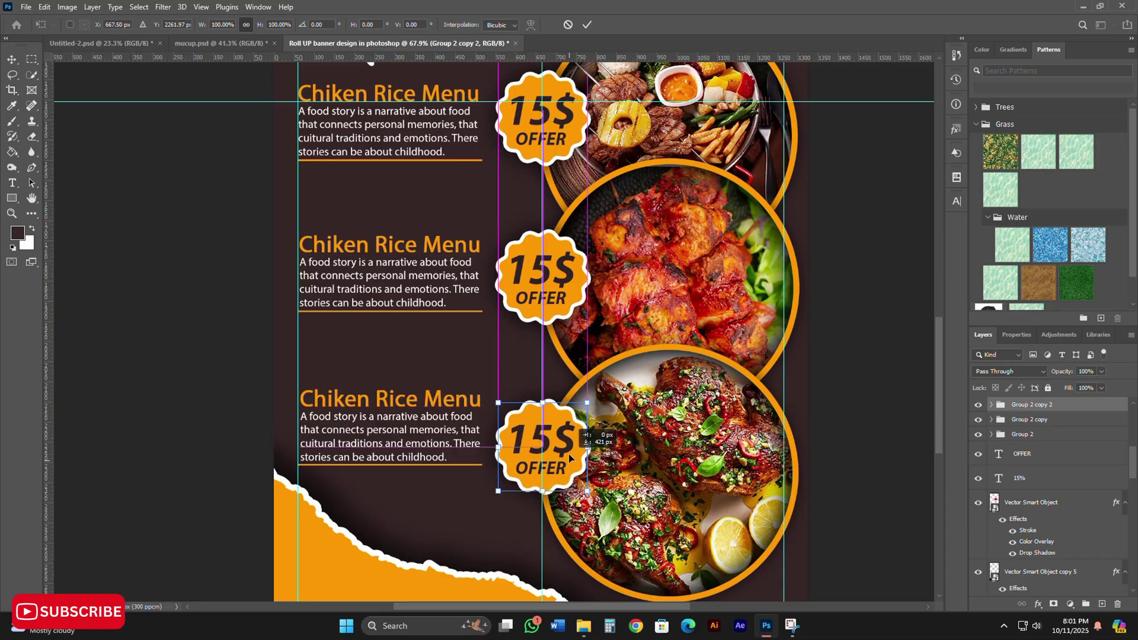
{"action": "left_click_drag", "start_coordinate": [569, 459], "coordinate": [569, 457]}
{"action": "key", "text": "Return"}
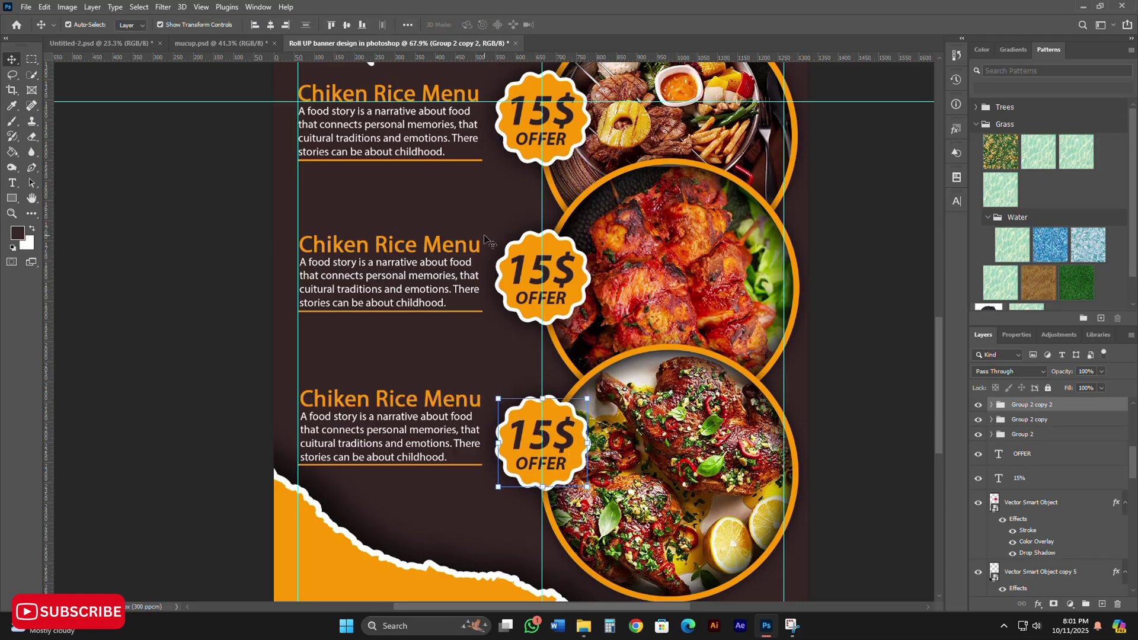
{"action": "scroll", "coordinate": [270, 249], "scroll_direction": "up", "scroll_amount": 3}
Step: Copy a Chiken Rice Menu heading onto the orange footer, layered above the footer shapes
{"action": "scroll", "coordinate": [593, 427], "scroll_direction": "down", "scroll_amount": 3}
{"action": "scroll", "coordinate": [584, 356], "scroll_direction": "up", "scroll_amount": 3}
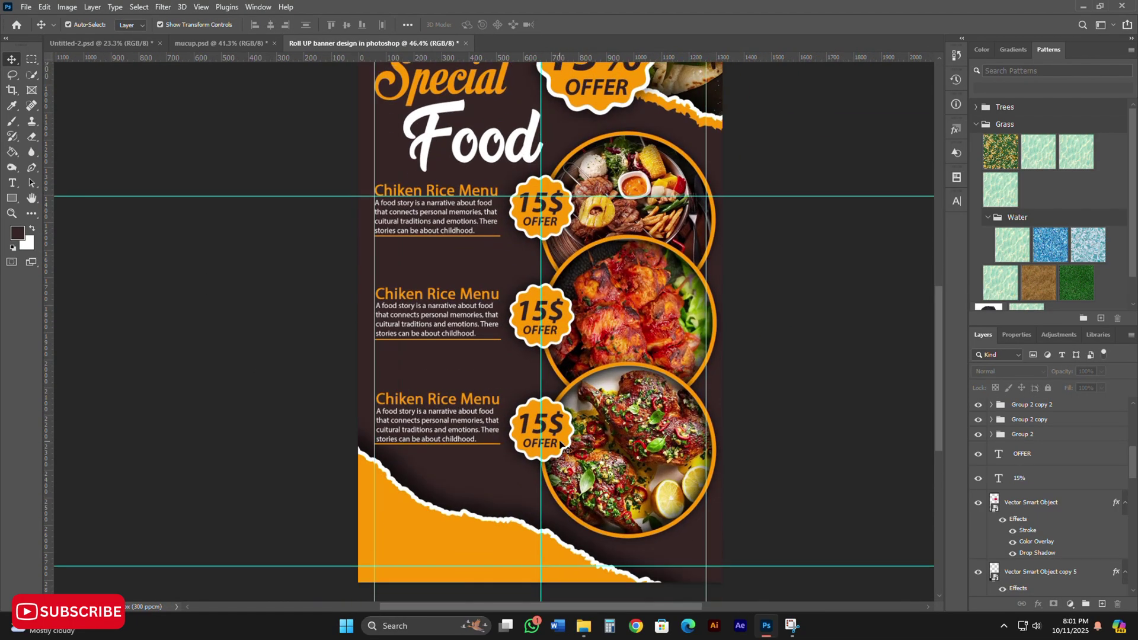
{"action": "scroll", "coordinate": [515, 249], "scroll_direction": "down", "scroll_amount": 2}
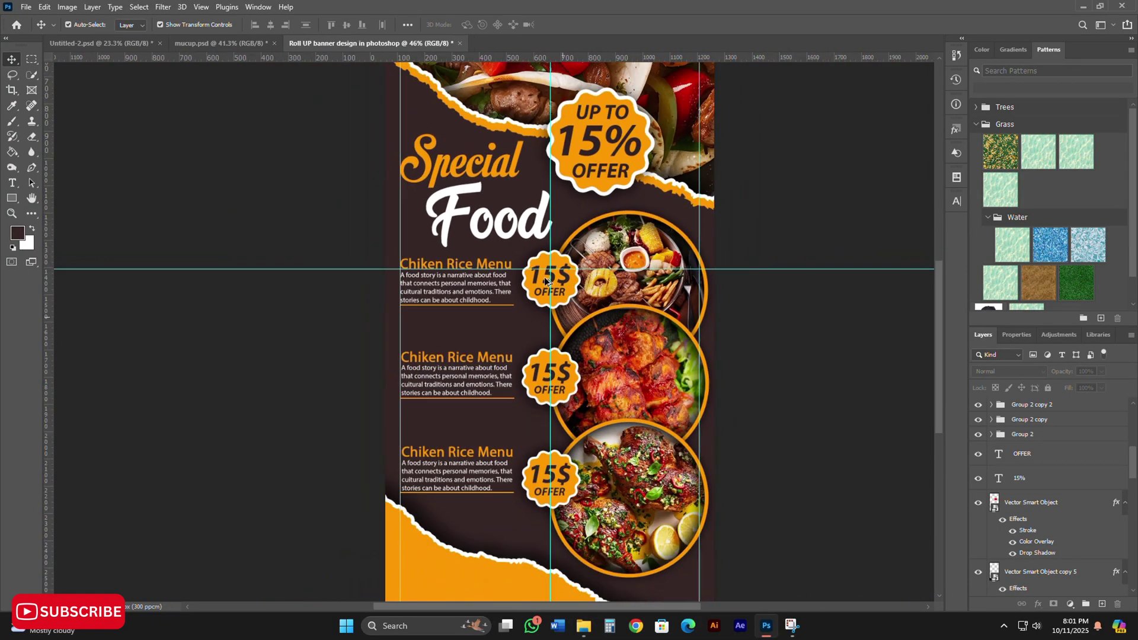
{"action": "scroll", "coordinate": [533, 297], "scroll_direction": "up", "scroll_amount": 3}
{"action": "scroll", "coordinate": [537, 306], "scroll_direction": "up", "scroll_amount": 2}
{"action": "scroll", "coordinate": [537, 308], "scroll_direction": "down", "scroll_amount": 2}
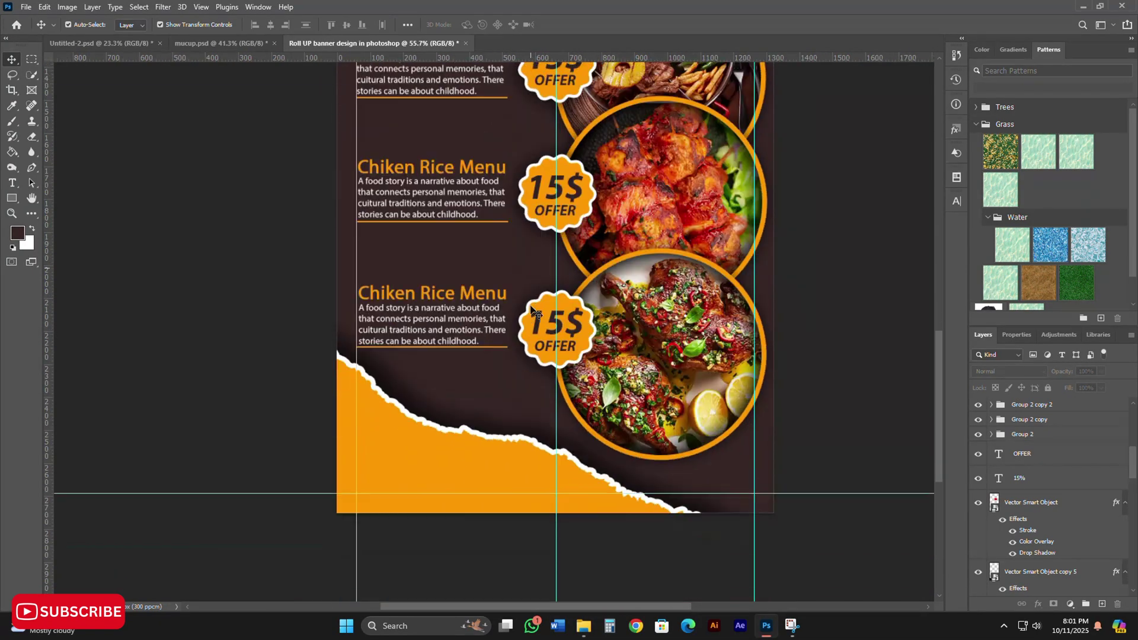
{"action": "scroll", "coordinate": [433, 332], "scroll_direction": "down", "scroll_amount": 1}
{"action": "scroll", "coordinate": [433, 341], "scroll_direction": "up", "scroll_amount": 3}
{"action": "scroll", "coordinate": [367, 338], "scroll_direction": "down", "scroll_amount": 3}
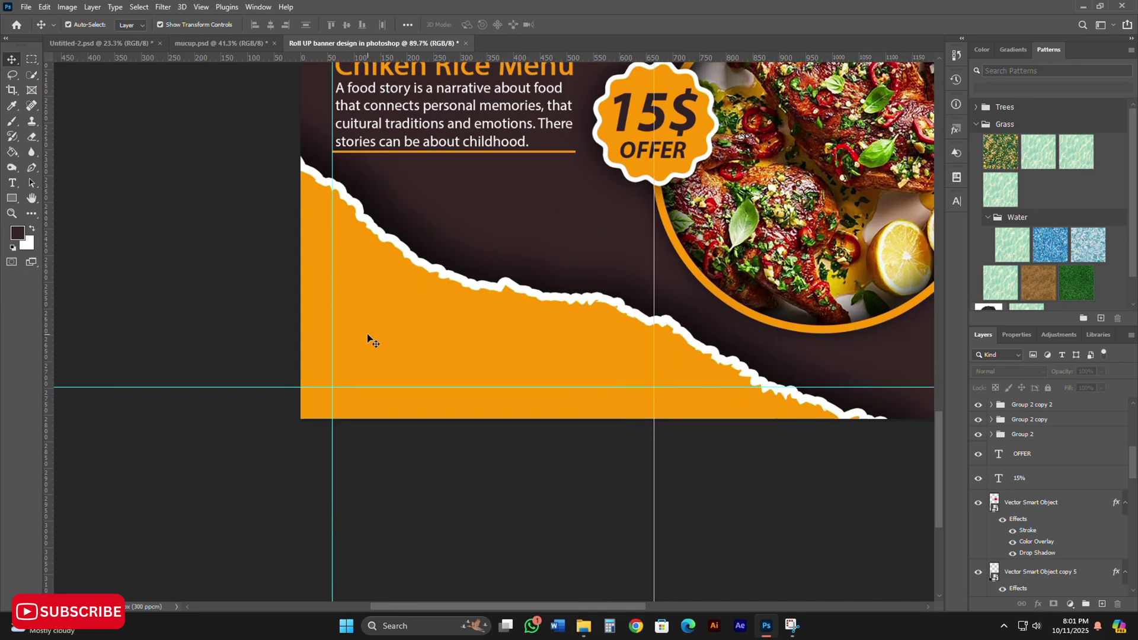
{"action": "scroll", "coordinate": [373, 337], "scroll_direction": "down", "scroll_amount": 1}
{"action": "scroll", "coordinate": [439, 218], "scroll_direction": "up", "scroll_amount": 2}
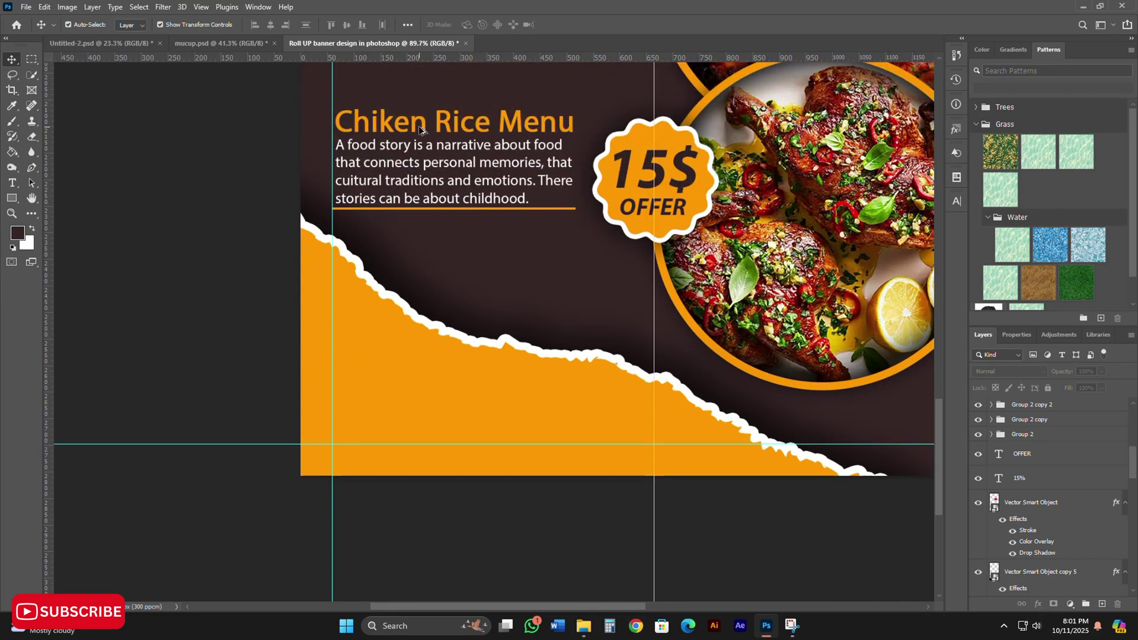
{"action": "left_click_drag", "start_coordinate": [420, 130], "coordinate": [418, 382]}
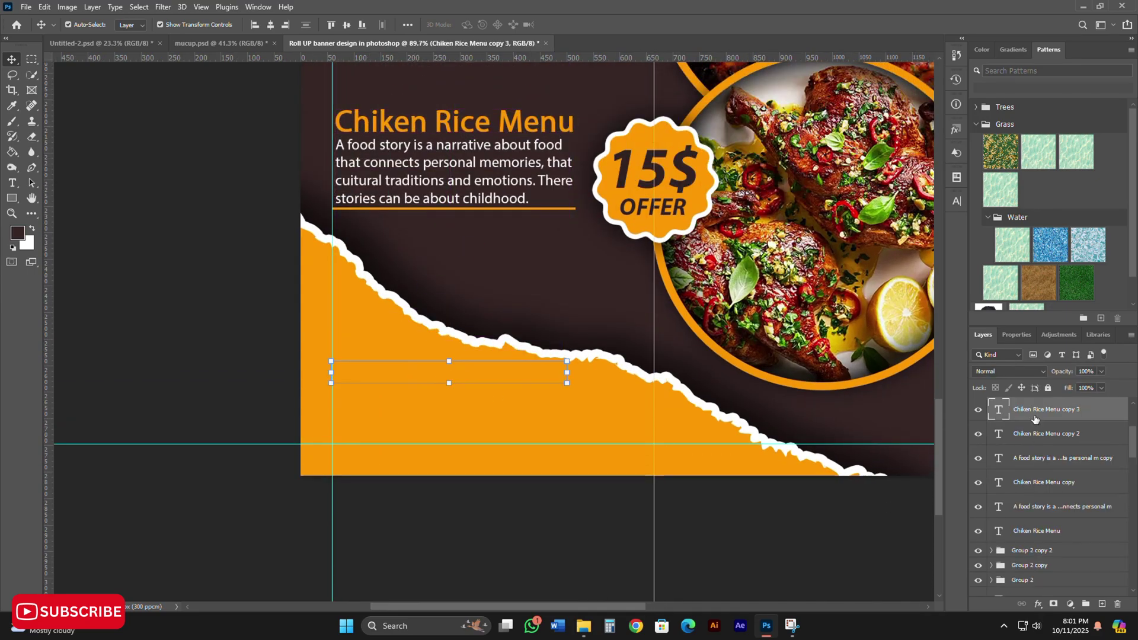
{"action": "left_click_drag", "start_coordinate": [1035, 419], "coordinate": [1044, 401]}
Step: Recolour the copied heading dark brown and clear its words for retyping
{"action": "left_click", "coordinate": [957, 201]}
{"action": "left_click", "coordinate": [920, 270]}
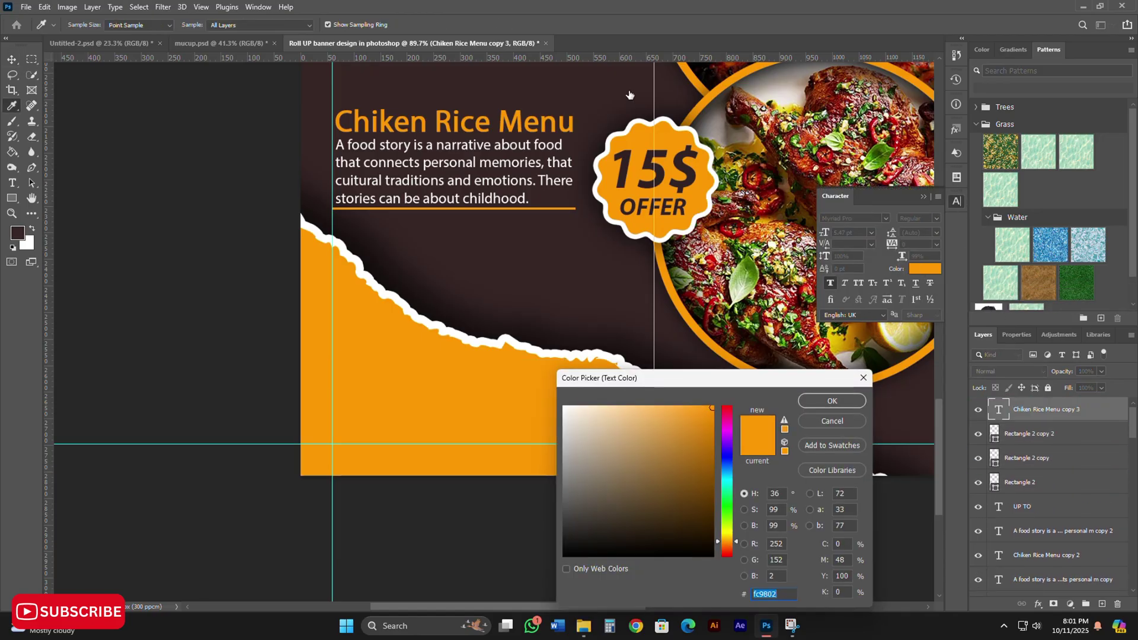
{"action": "left_click", "coordinate": [630, 96]}
{"action": "left_click", "coordinate": [832, 402]}
{"action": "left_click", "coordinate": [922, 197]}
{"action": "key", "text": "t"}
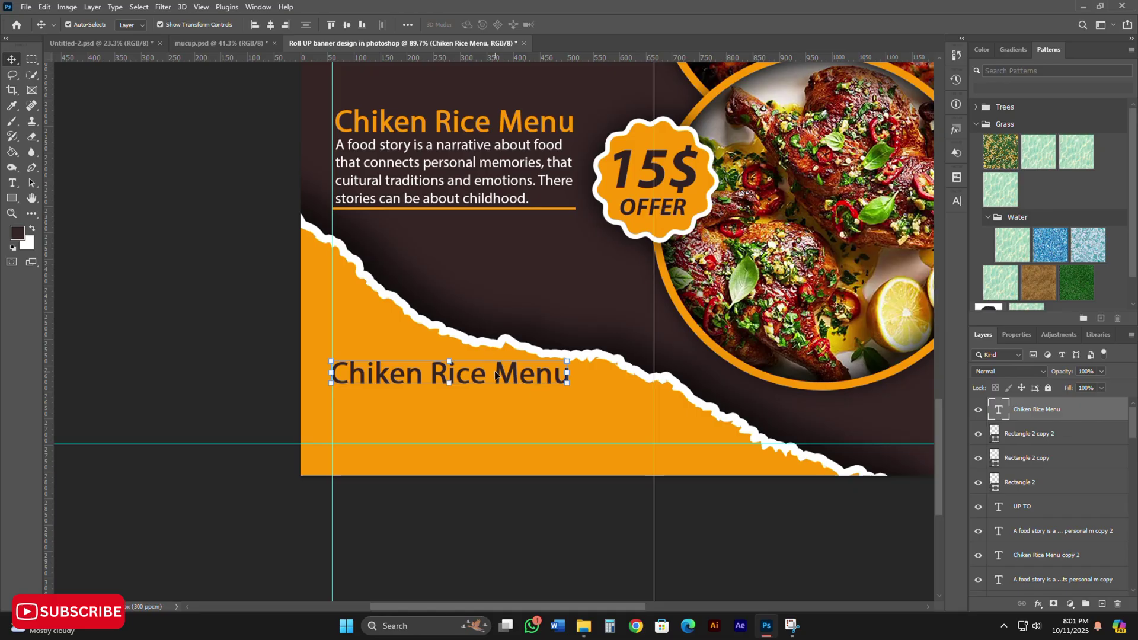
{"action": "triple_click", "coordinate": [498, 377]}
{"action": "key", "text": "BackSpace"}
{"action": "type", "text": "ORDER NOW"}
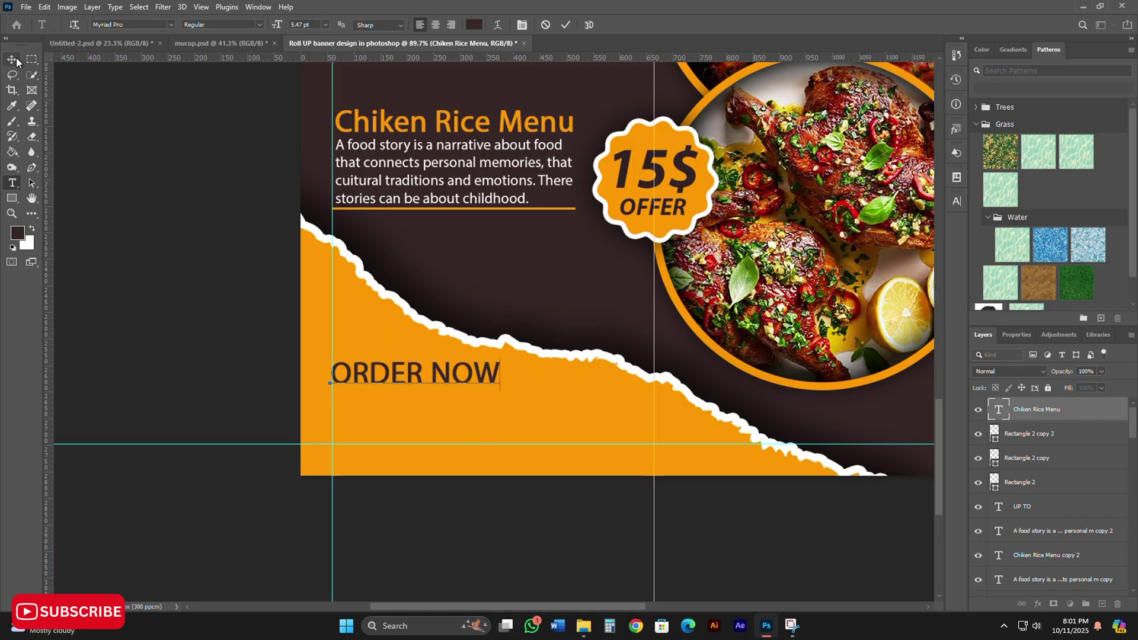
Step: Commit ORDER NOW, copy it to a line below, and retype the copy as the phone number
{"action": "left_click", "coordinate": [12, 60]}
{"action": "scroll", "coordinate": [383, 346], "scroll_direction": "down", "scroll_amount": 2}
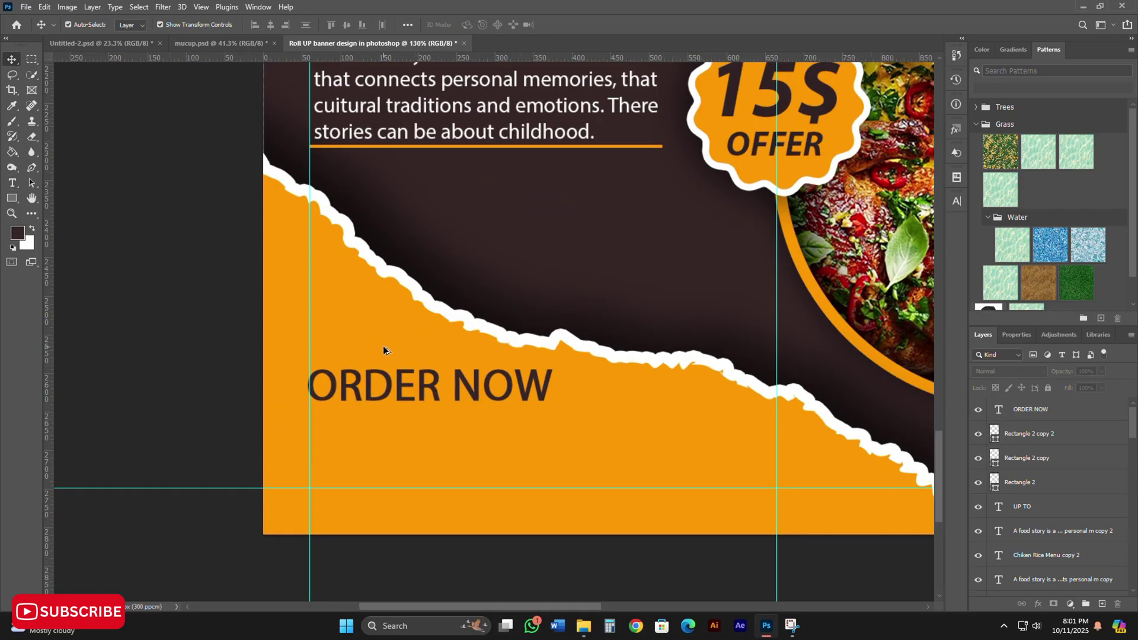
{"action": "scroll", "coordinate": [393, 326], "scroll_direction": "up", "scroll_amount": 3}
{"action": "left_click_drag", "start_coordinate": [393, 317], "coordinate": [389, 372]}
{"action": "double_click", "coordinate": [389, 372]}
{"action": "key", "text": "BackSpace"}
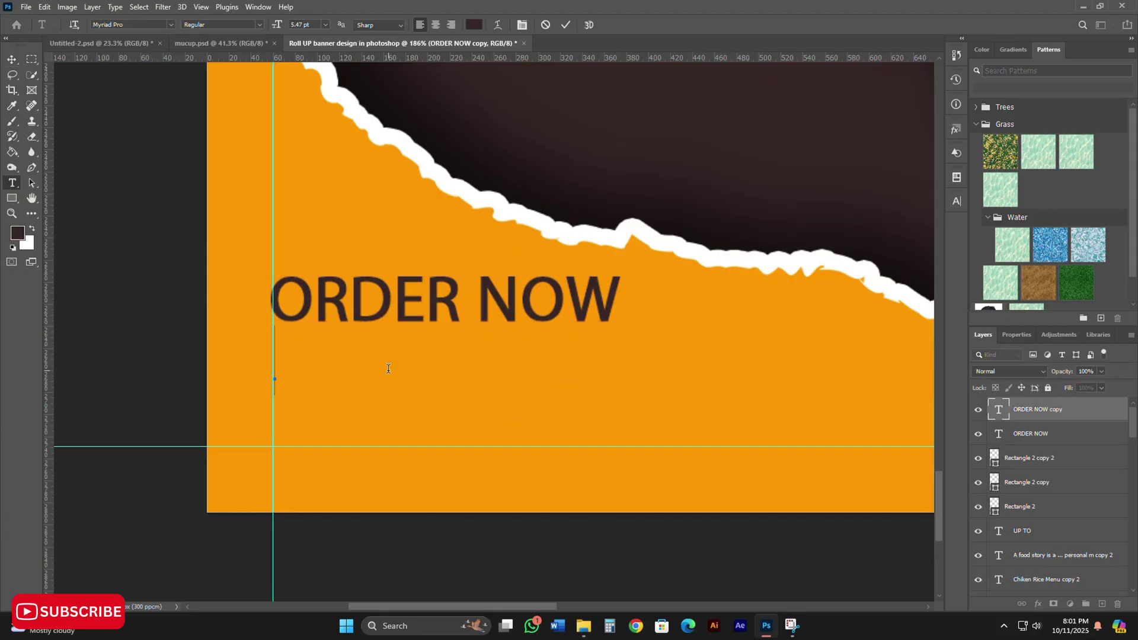
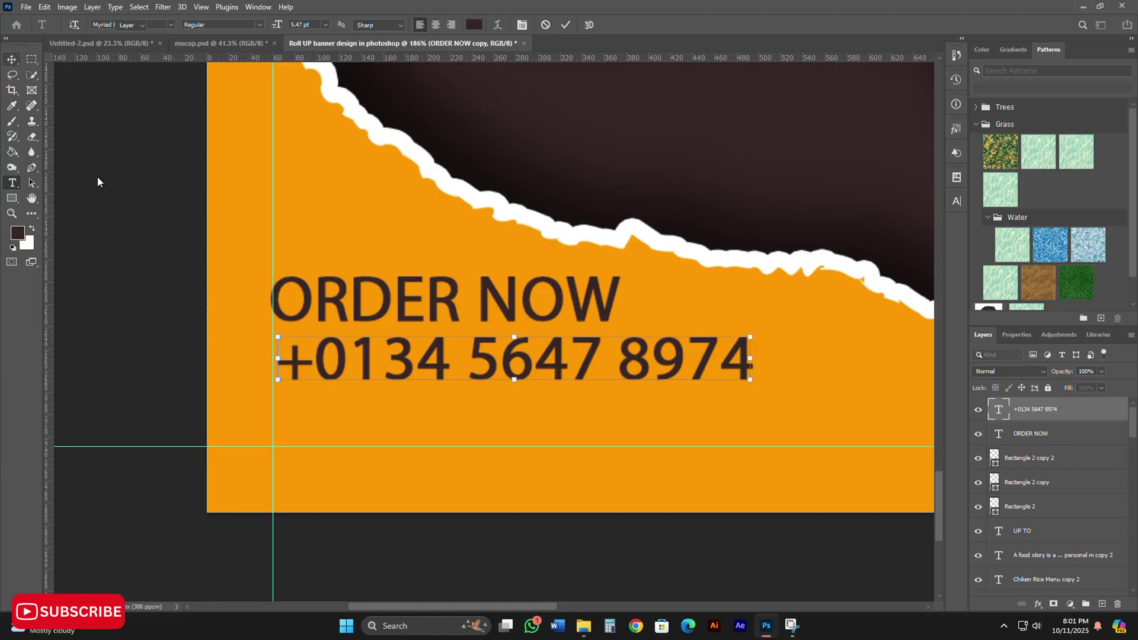
Step: Reduce the phone number line's font size to 4.47 pt and commit it
{"action": "scroll", "coordinate": [492, 332], "scroll_direction": "down", "scroll_amount": 3}
{"action": "scroll", "coordinate": [492, 331], "scroll_direction": "down", "scroll_amount": 1}
{"action": "key", "text": "ctrl+a"}
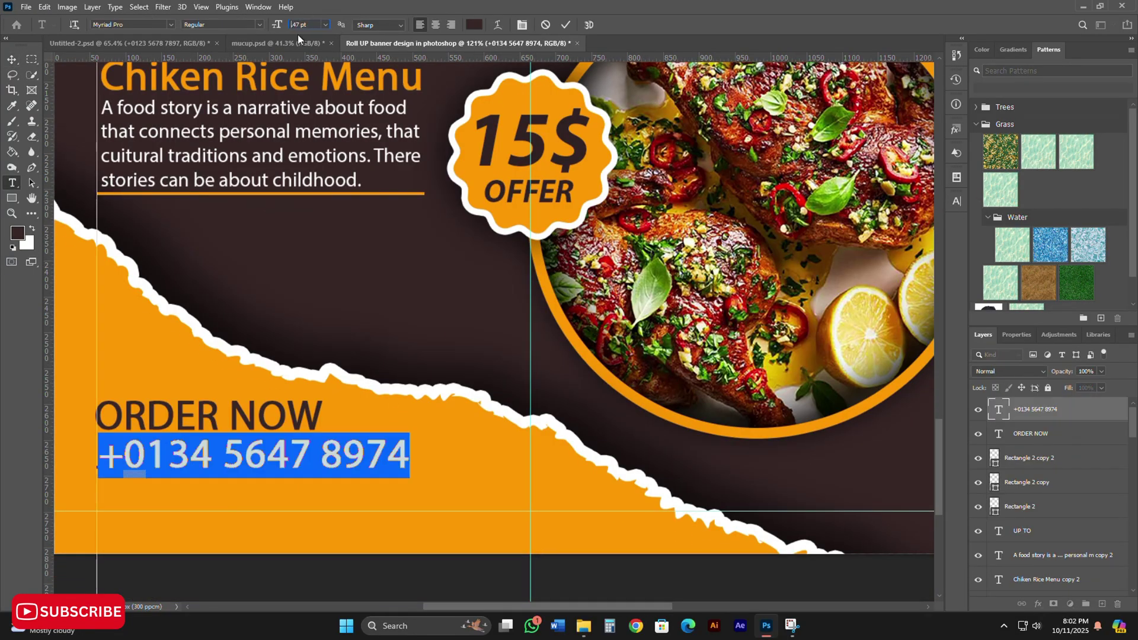
{"action": "key", "text": "Down"}
{"action": "key", "text": "ctrl+Return"}
{"action": "key", "text": "v"}
{"action": "scroll", "coordinate": [394, 335], "scroll_direction": "down", "scroll_amount": 2}
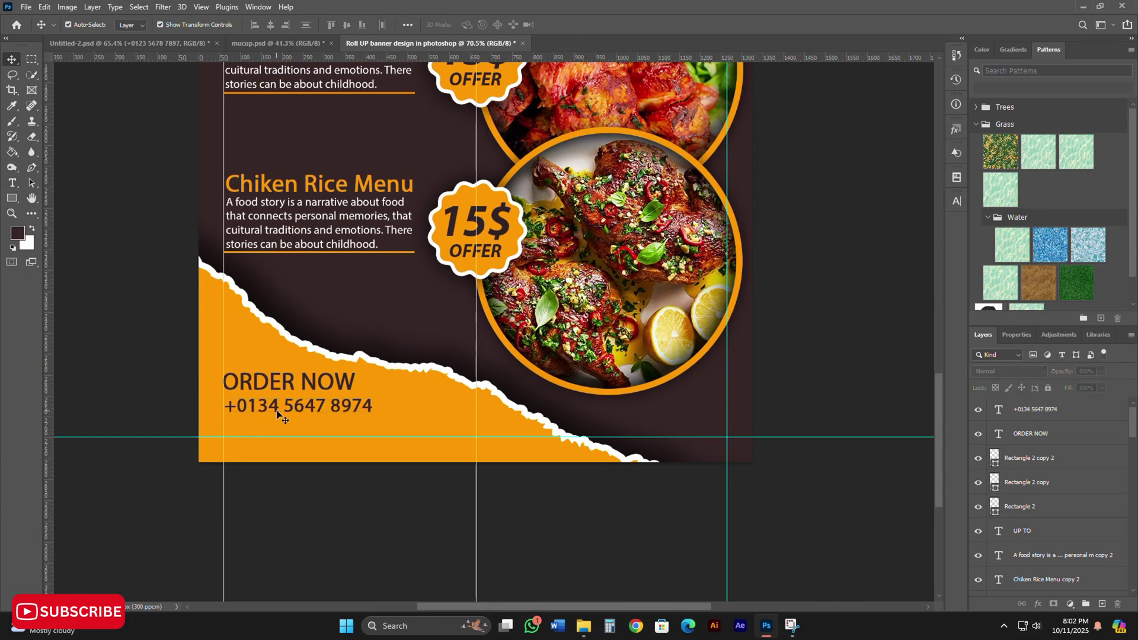
{"action": "scroll", "coordinate": [394, 335], "scroll_direction": "up", "scroll_amount": 2}
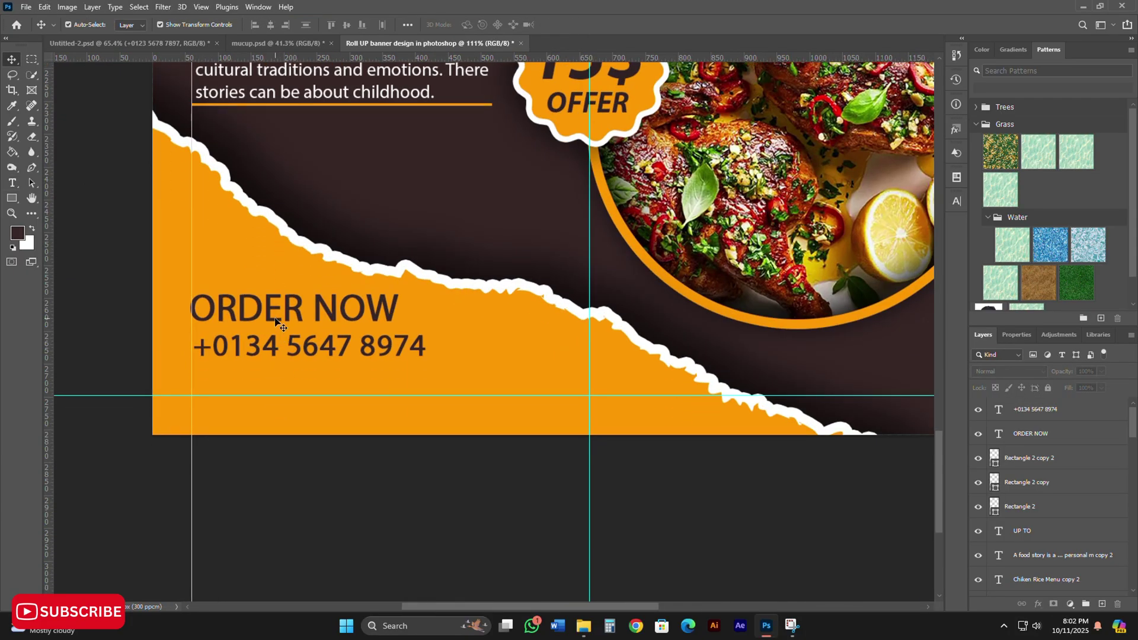
Step: Set both the phone number and ORDER NOW to the Bold font style
{"action": "left_click", "coordinate": [952, 203]}
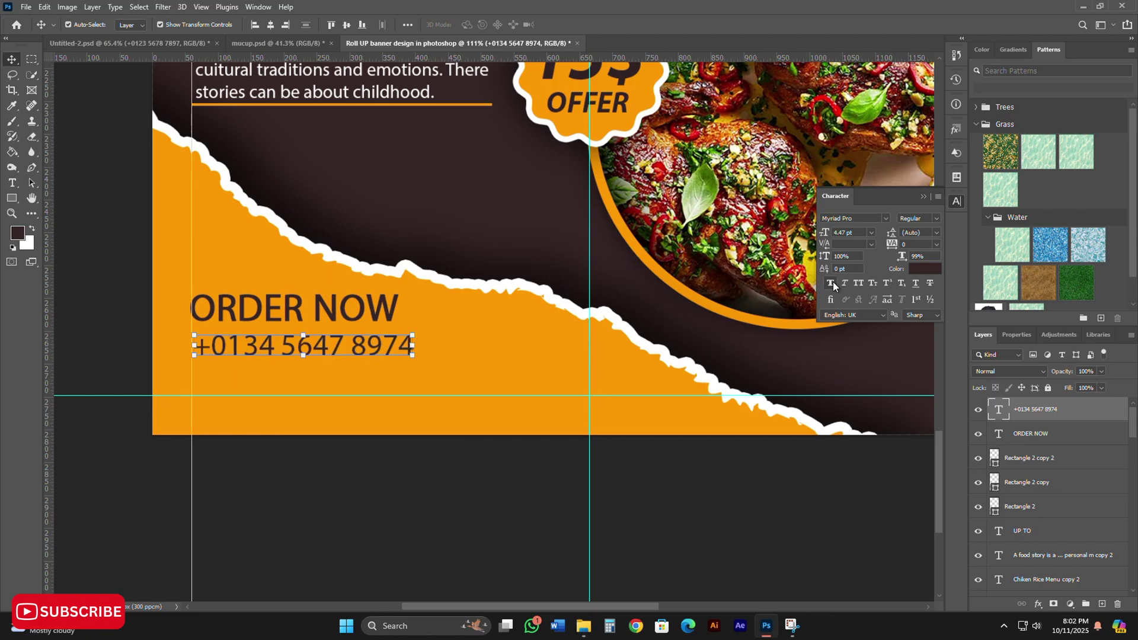
{"action": "left_click", "coordinate": [923, 197]}
{"action": "left_click", "coordinate": [957, 203]}
{"action": "left_click", "coordinate": [936, 218]}
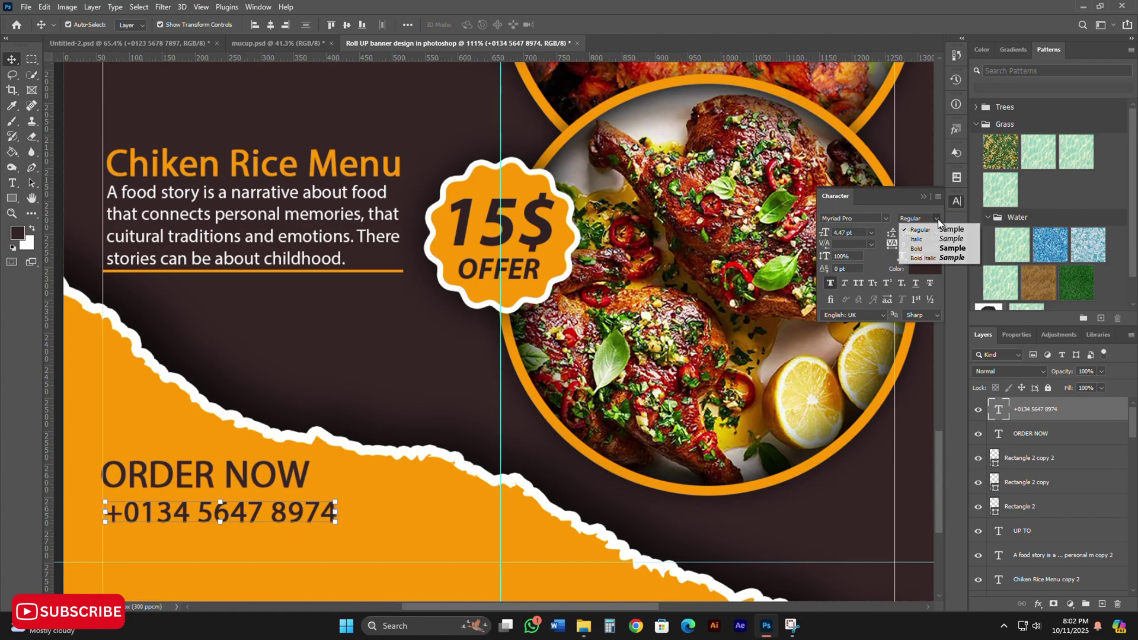
{"action": "left_click", "coordinate": [941, 247]}
{"action": "key", "text": "alt+bracketleft"}
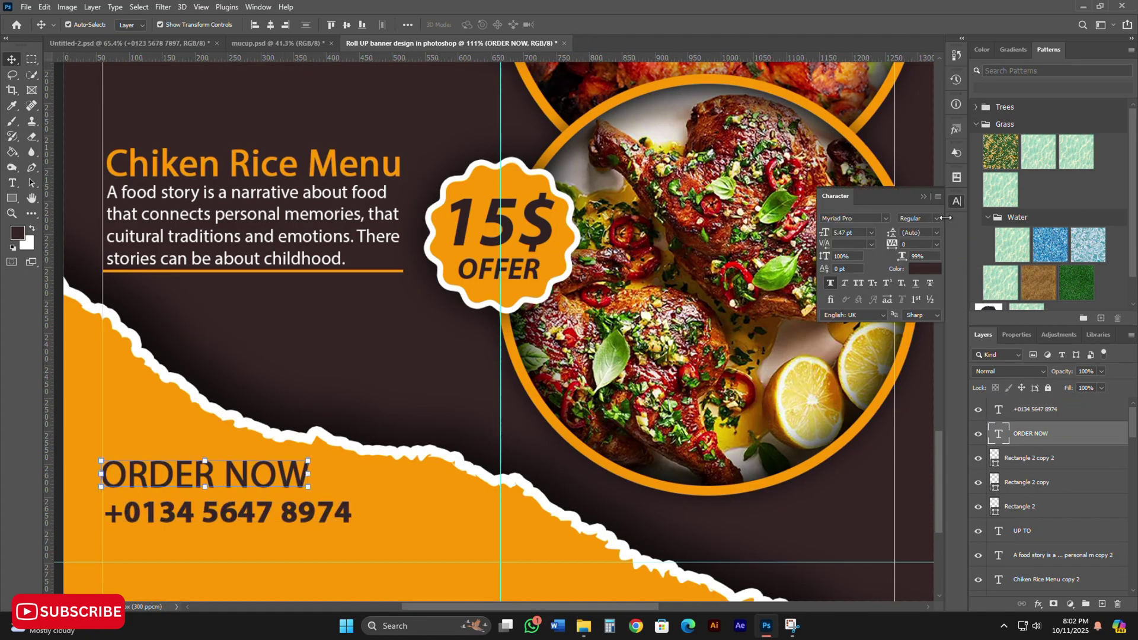
{"action": "left_click", "coordinate": [937, 219]}
{"action": "left_click", "coordinate": [937, 248]}
{"action": "scroll", "coordinate": [929, 236], "scroll_direction": "down", "scroll_amount": 1}
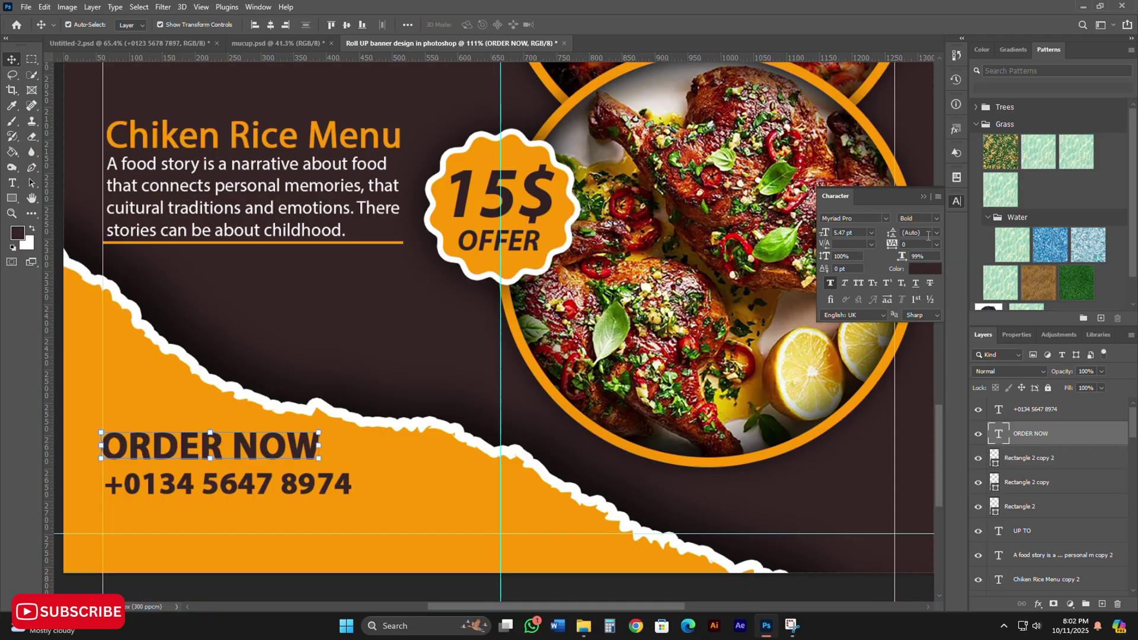
{"action": "left_click", "coordinate": [922, 197]}
Step: Scale ORDER NOW to about 65% and shift it slightly right above the number
{"action": "scroll", "coordinate": [304, 385], "scroll_direction": "down", "scroll_amount": 1}
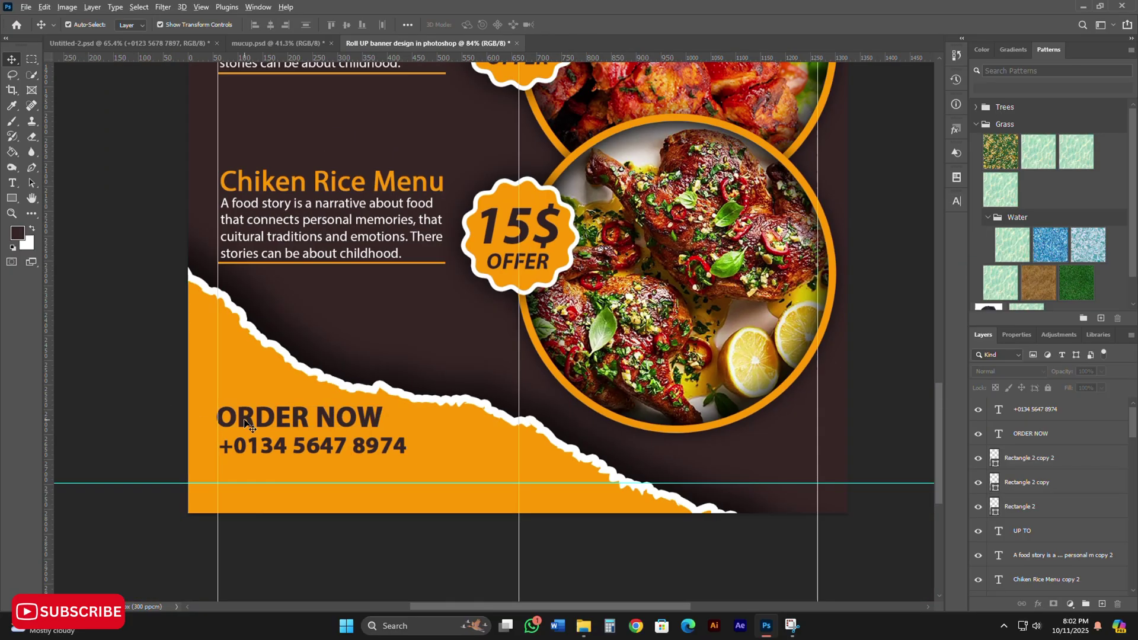
{"action": "scroll", "coordinate": [303, 386], "scroll_direction": "up", "scroll_amount": 2}
{"action": "scroll", "coordinate": [303, 385], "scroll_direction": "up", "scroll_amount": 2}
{"action": "left_click_drag", "start_coordinate": [567, 406], "coordinate": [425, 396]}
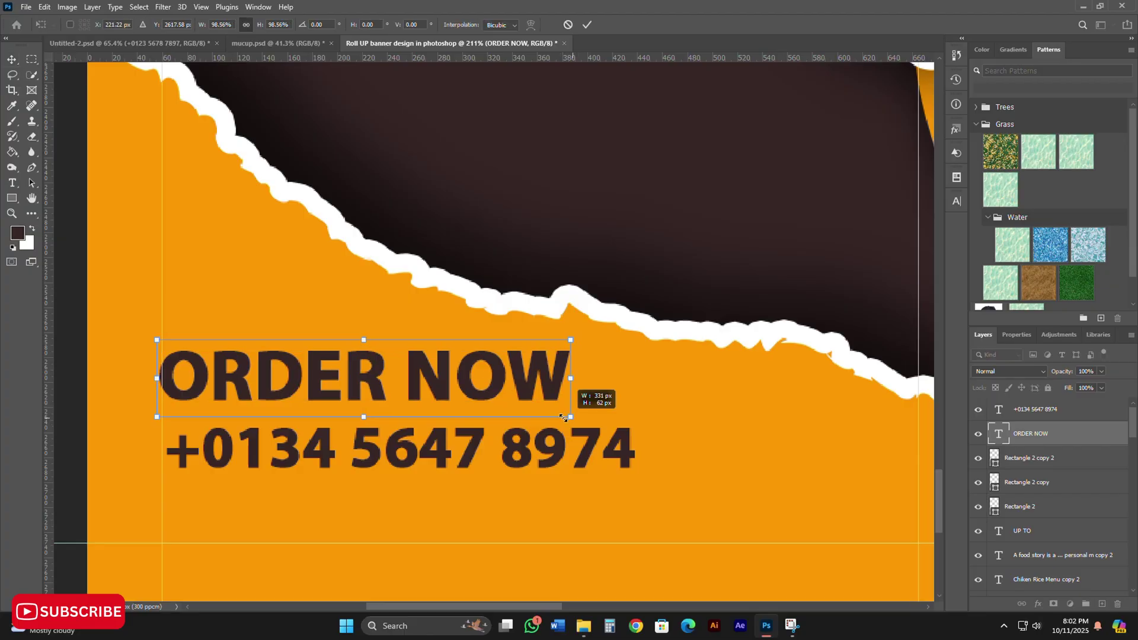
{"action": "left_click_drag", "start_coordinate": [332, 373], "coordinate": [472, 388]}
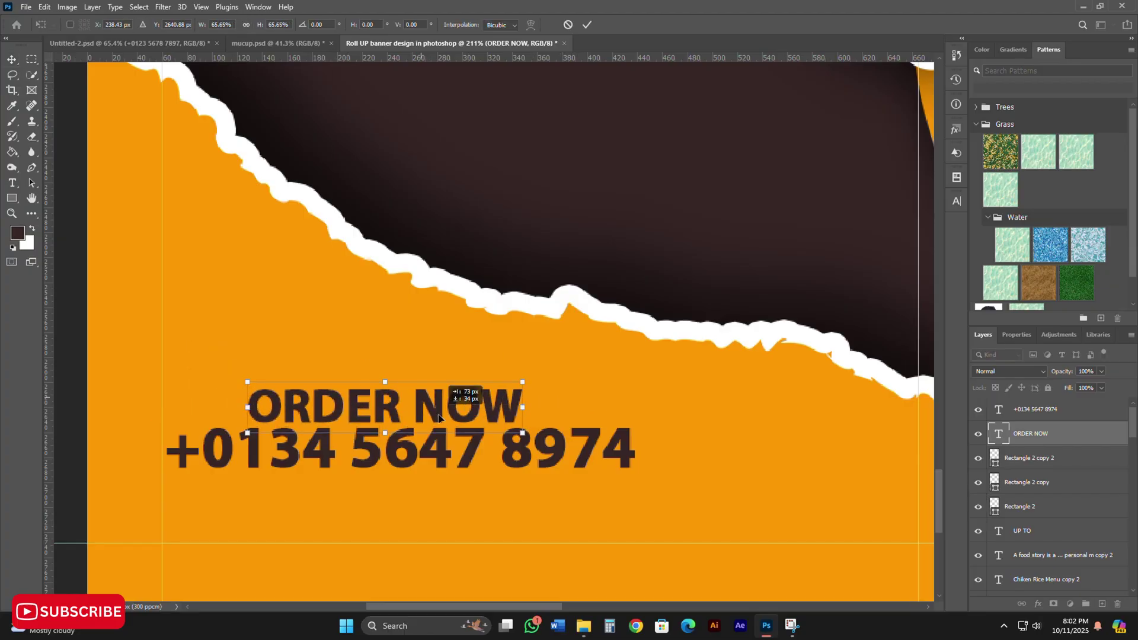
{"action": "left_click", "coordinate": [12, 198]}
Step: Draw a dark rounded rectangle and place the ORDER NOW layer on top of it
{"action": "left_click", "coordinate": [44, 210]}
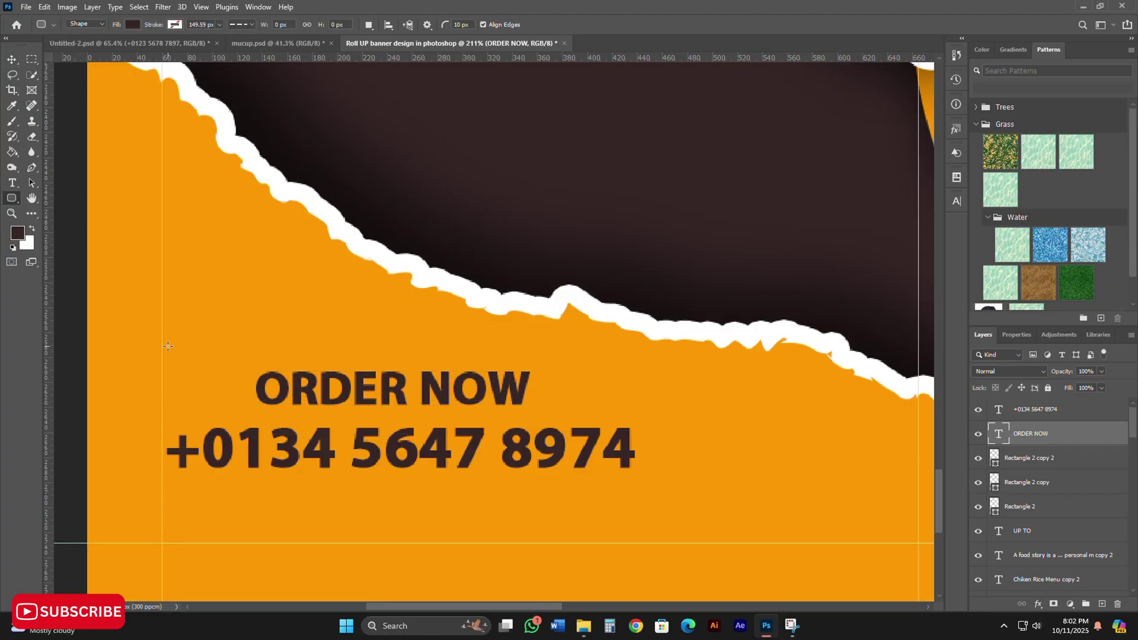
{"action": "left_click_drag", "start_coordinate": [163, 343], "coordinate": [441, 401]}
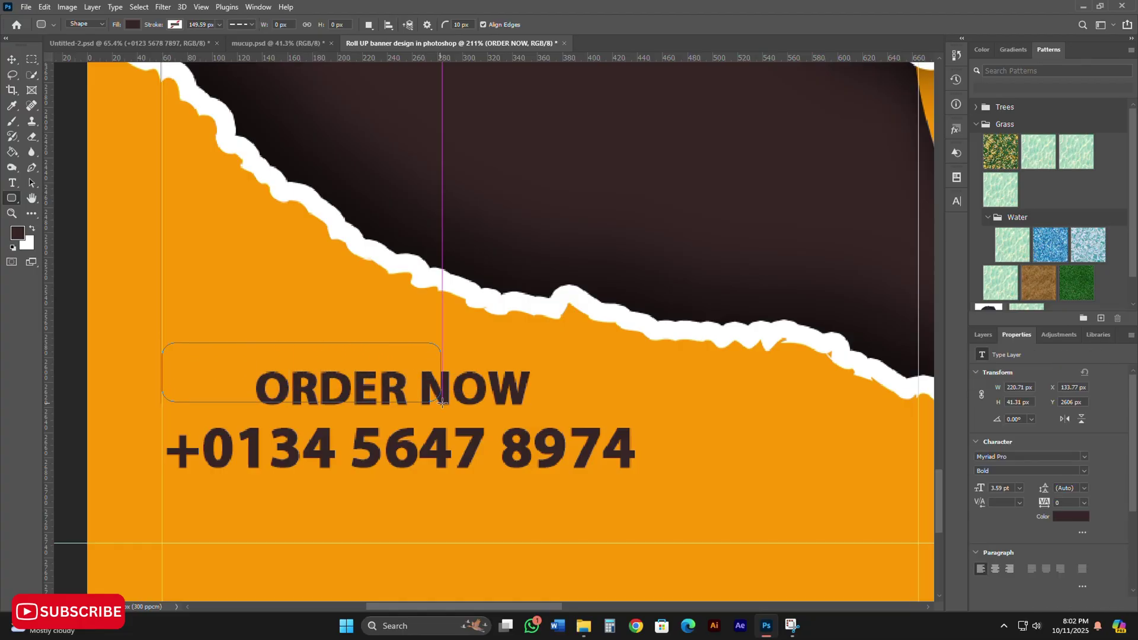
{"action": "left_click", "coordinate": [12, 59]}
{"action": "left_click", "coordinate": [510, 391]}
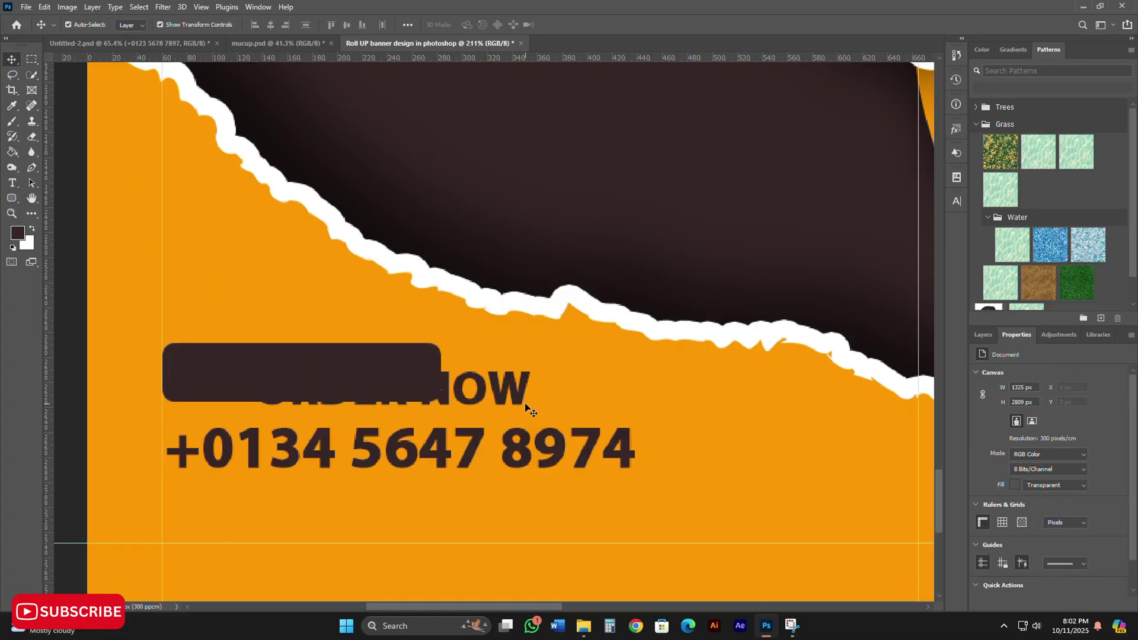
{"action": "left_click", "coordinate": [983, 334]}
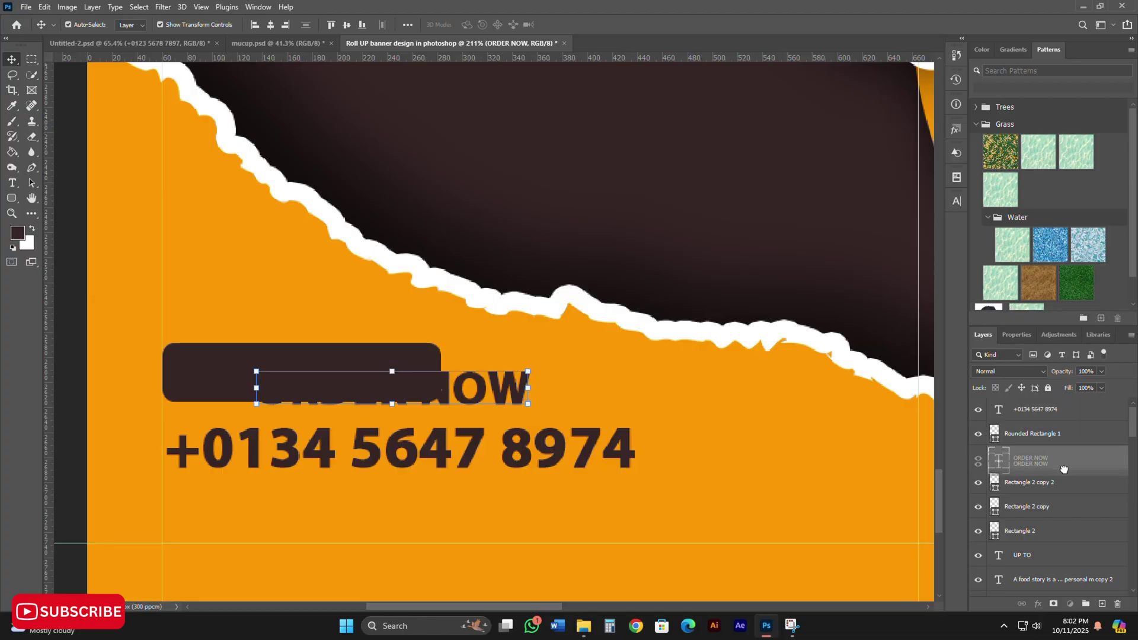
{"action": "left_click_drag", "start_coordinate": [1061, 463], "coordinate": [1053, 404]}
{"action": "left_click_drag", "start_coordinate": [524, 389], "coordinate": [427, 374]}
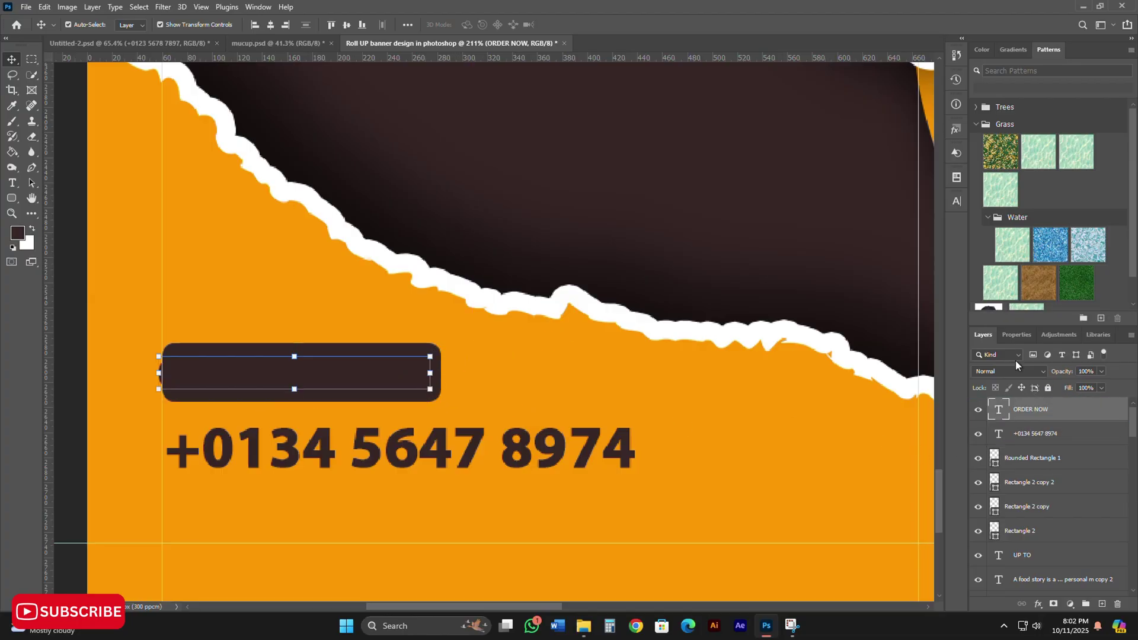
Step: Change the ORDER NOW text colour to white
{"action": "left_click", "coordinate": [956, 202]}
{"action": "left_click", "coordinate": [925, 269]}
{"action": "left_click", "coordinate": [703, 352]}
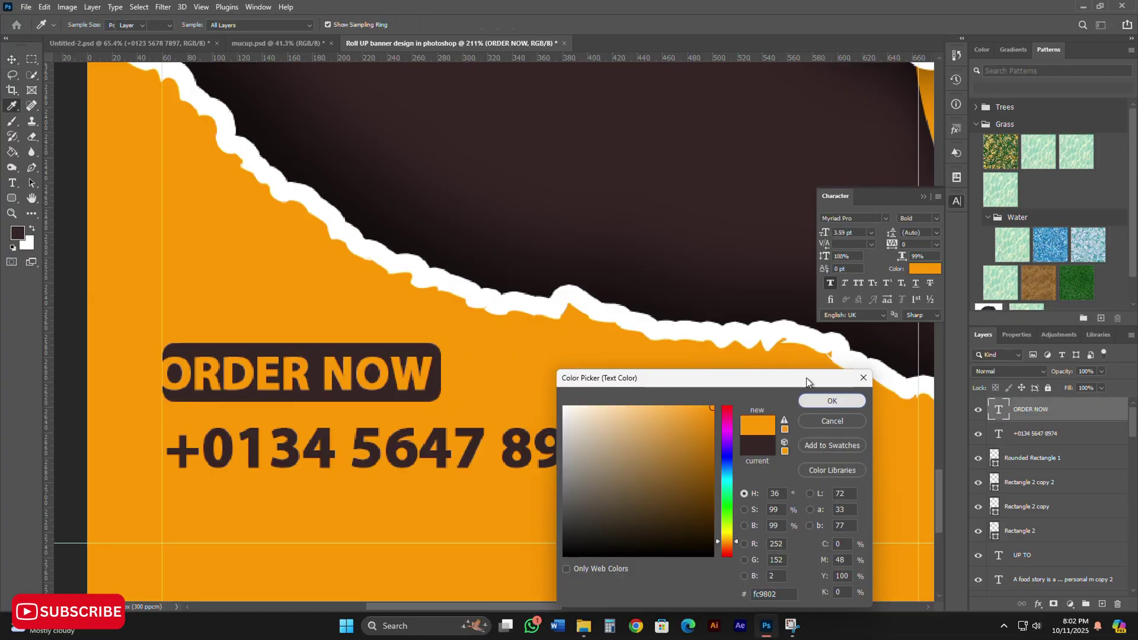
{"action": "left_click", "coordinate": [828, 398]}
{"action": "scroll", "coordinate": [415, 308], "scroll_direction": "down", "scroll_amount": 2}
{"action": "scroll", "coordinate": [652, 338], "scroll_direction": "down", "scroll_amount": 2}
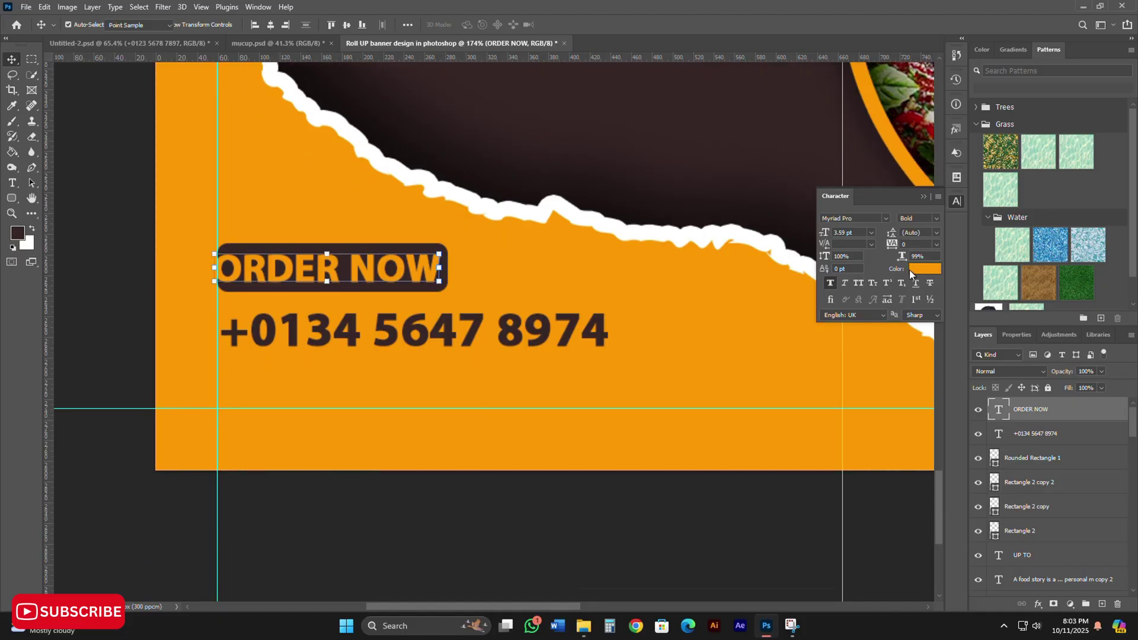
{"action": "left_click", "coordinate": [925, 268]}
{"action": "left_click", "coordinate": [603, 409]}
{"action": "left_click", "coordinate": [834, 400]}
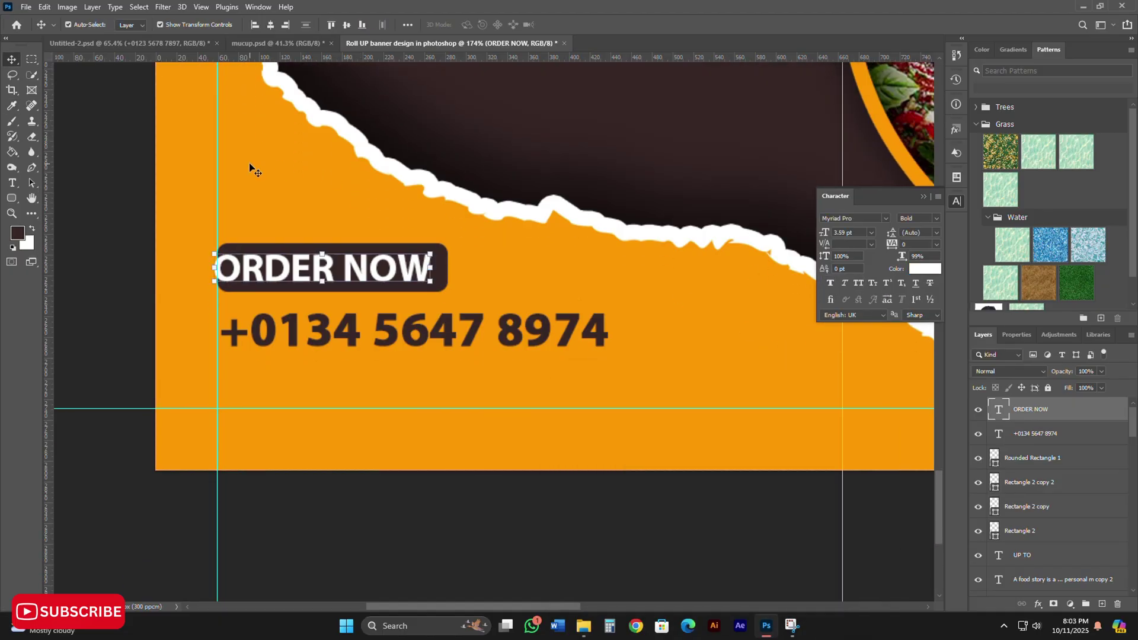
{"action": "scroll", "coordinate": [255, 255], "scroll_direction": "up", "scroll_amount": 2}
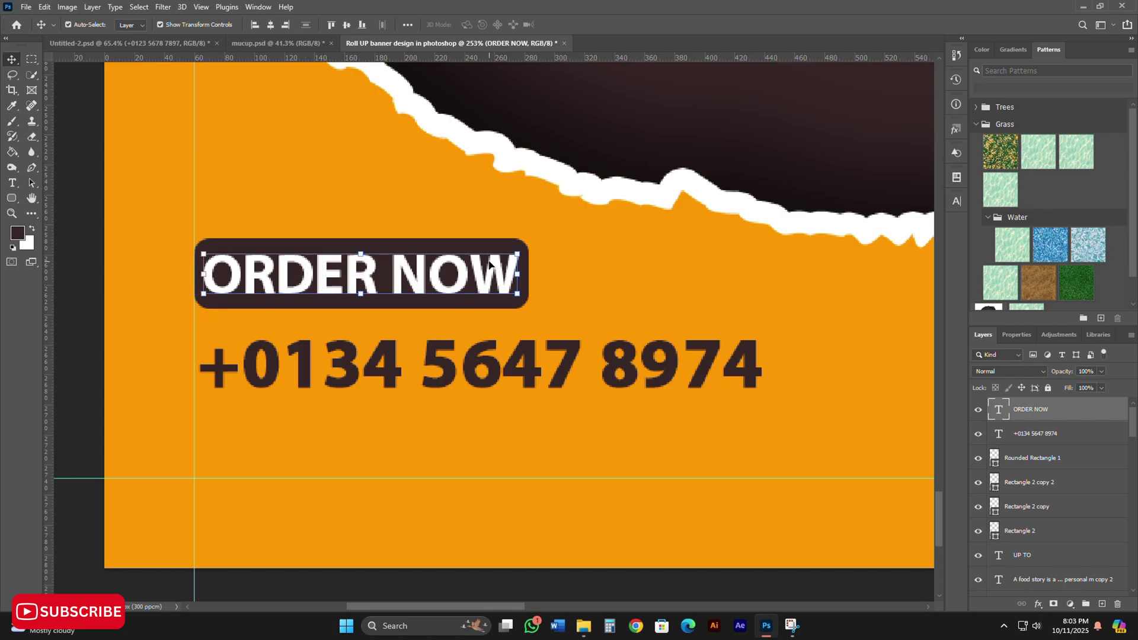
Step: Stretch the dark rounded rectangle badge a little wider to the right
{"action": "left_click", "coordinate": [513, 305]}
{"action": "key", "text": "ctrl+t"}
{"action": "left_click_drag", "start_coordinate": [528, 273], "coordinate": [539, 274]}
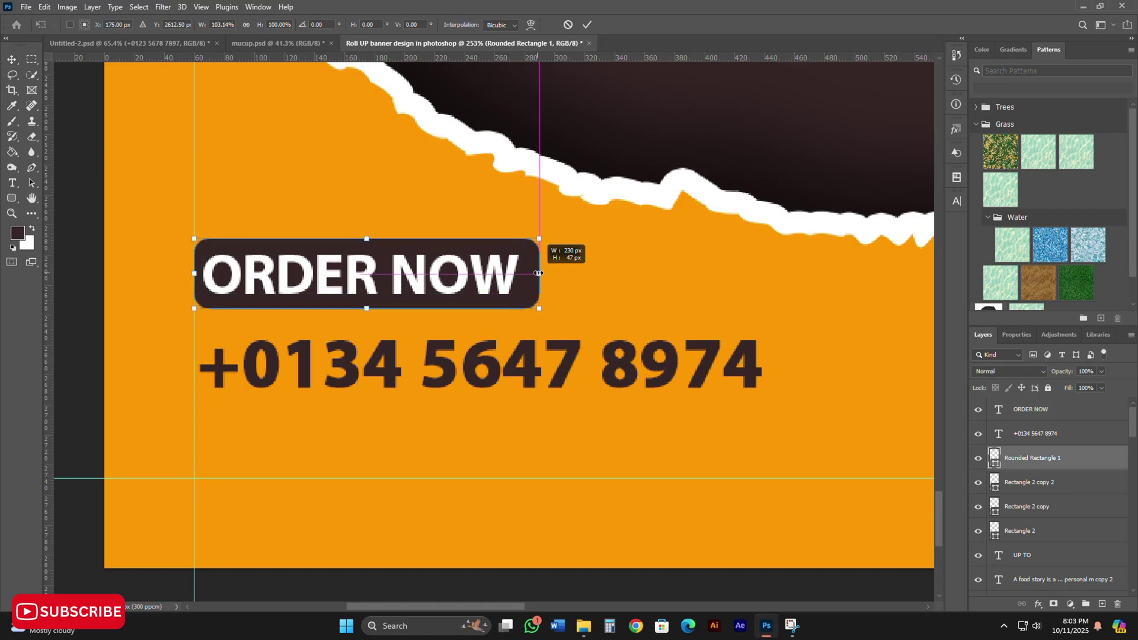
{"action": "key", "text": "Return"}
{"action": "scroll", "coordinate": [65, 163], "scroll_direction": "down", "scroll_amount": 1}
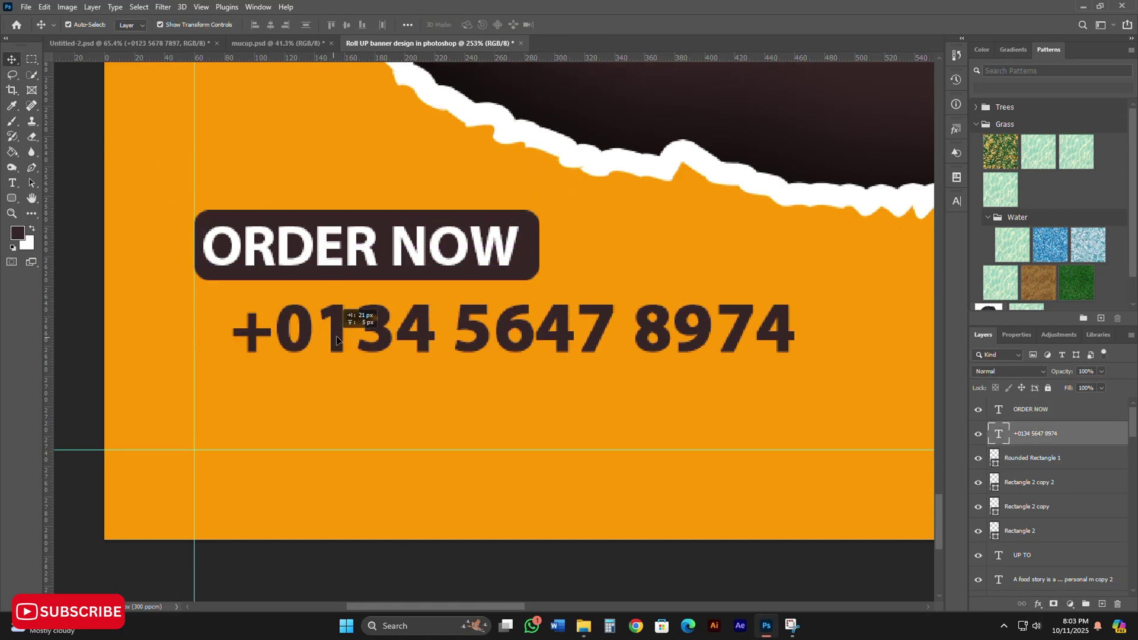
{"action": "mouse_move", "coordinate": [324, 329]}
{"action": "left_mouse_down"}
{"action": "mouse_move", "coordinate": [364, 320]}
{"action": "mouse_move", "coordinate": [352, 422]}
{"action": "left_mouse_up"}
{"action": "left_click", "coordinate": [956, 201]}
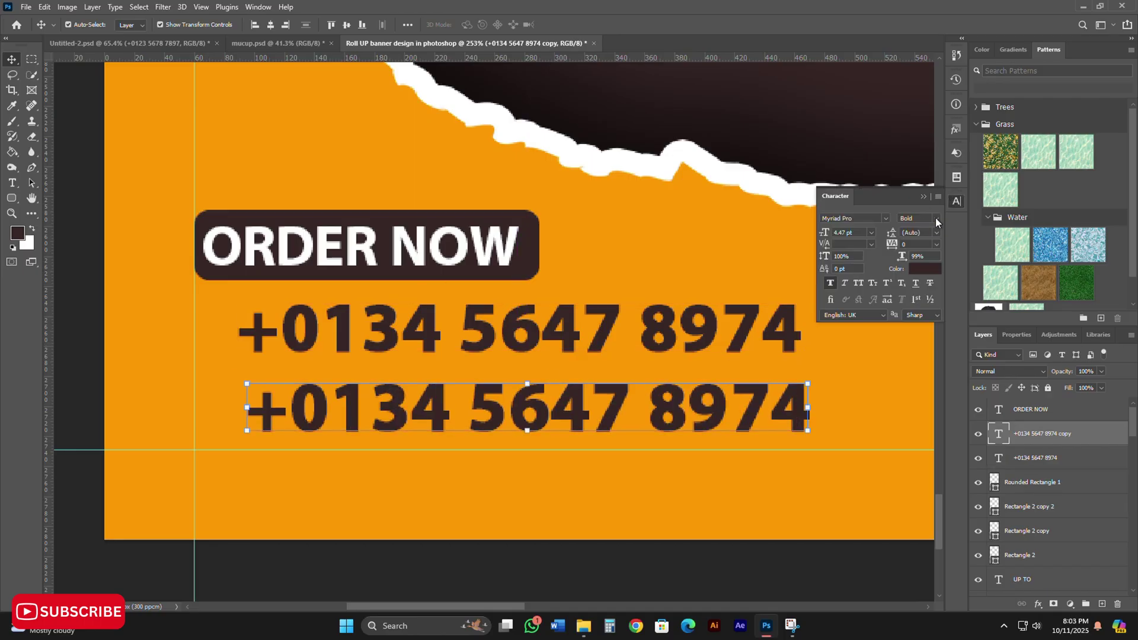
{"action": "left_click", "coordinate": [937, 244]}
{"action": "left_click", "coordinate": [923, 197]}
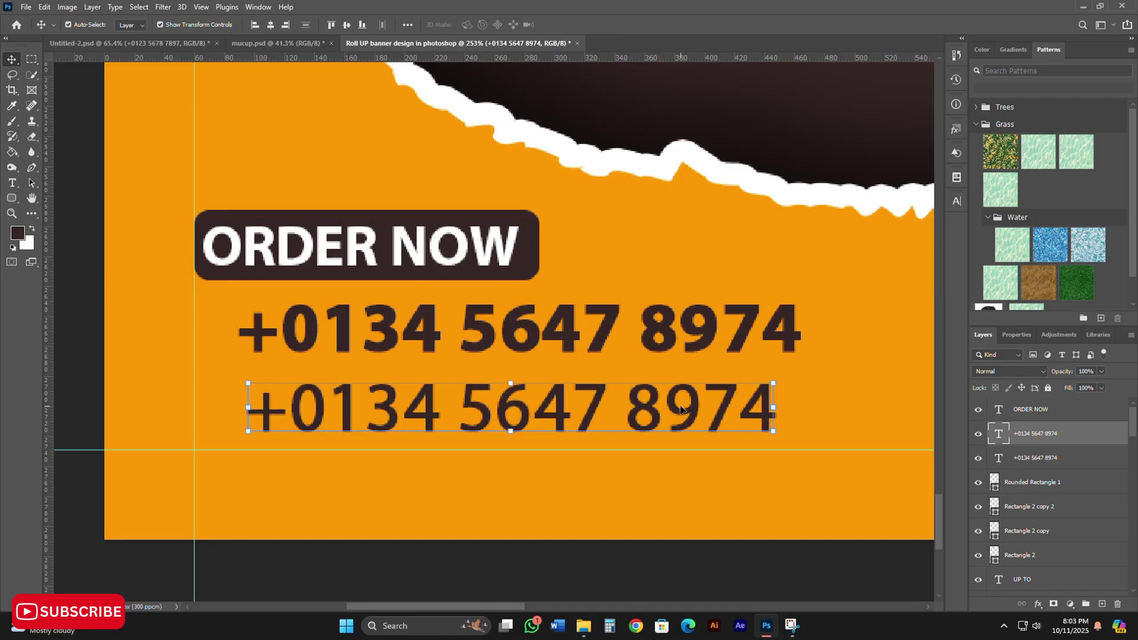
{"action": "double_click", "coordinate": [680, 408]}
{"action": "key", "text": "BackSpace"}
{"action": "type", "text": "www"}
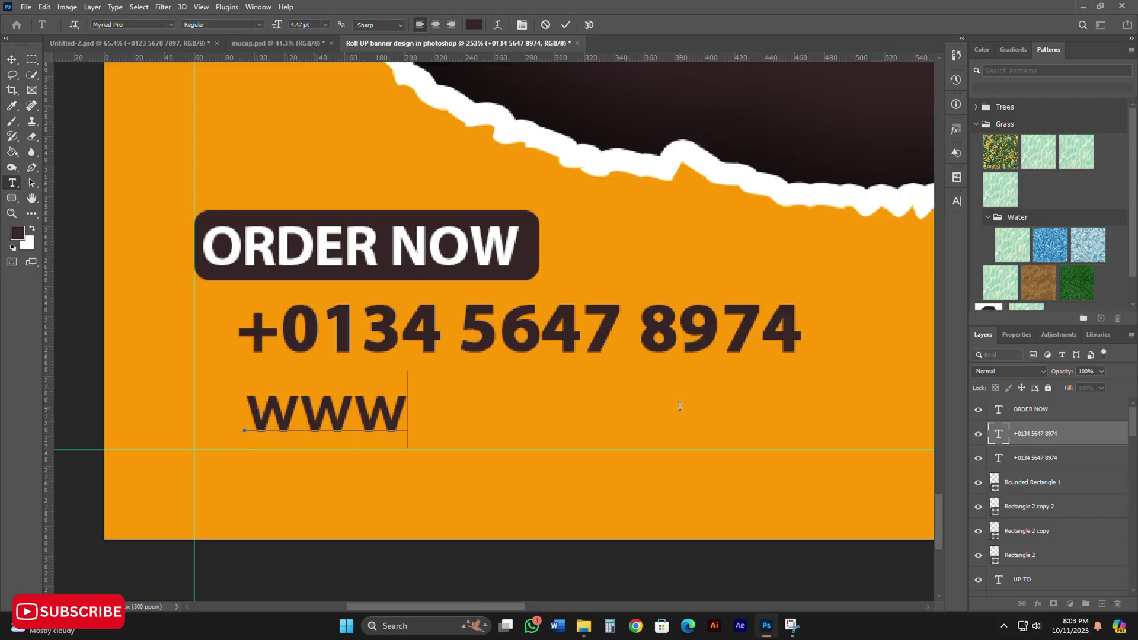
{"action": "type", "text": ".newofferfood.co"}
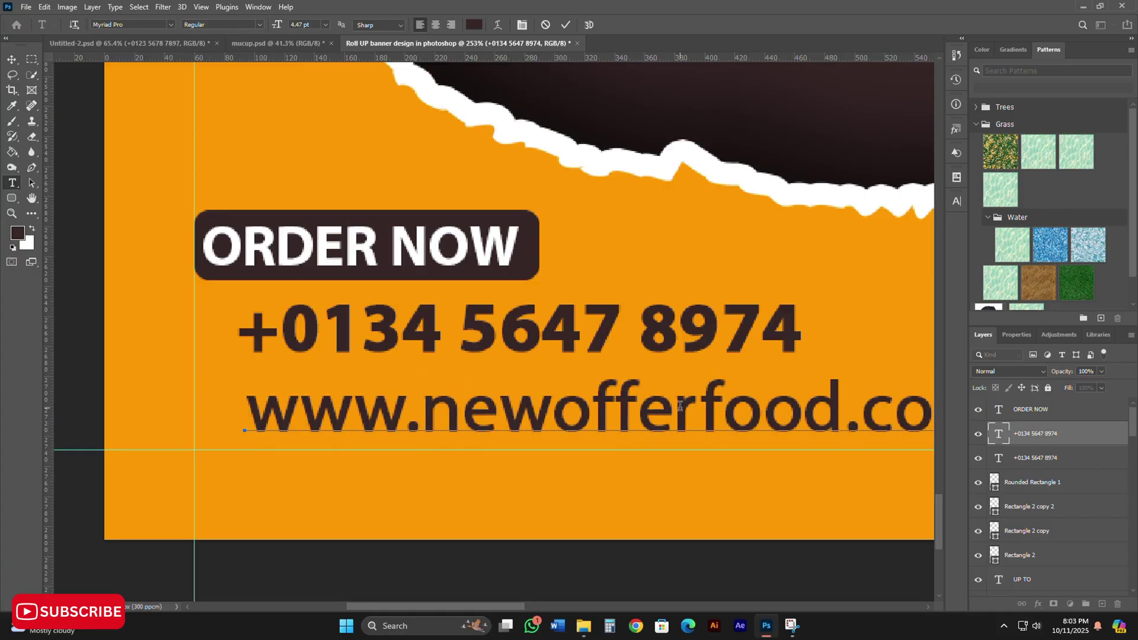
{"action": "left_click", "coordinate": [11, 60]}
Step: Scale the website line down to match the phone number's width
{"action": "scroll", "coordinate": [284, 376], "scroll_direction": "down", "scroll_amount": 3}
{"action": "scroll", "coordinate": [427, 415], "scroll_direction": "up", "scroll_amount": 2}
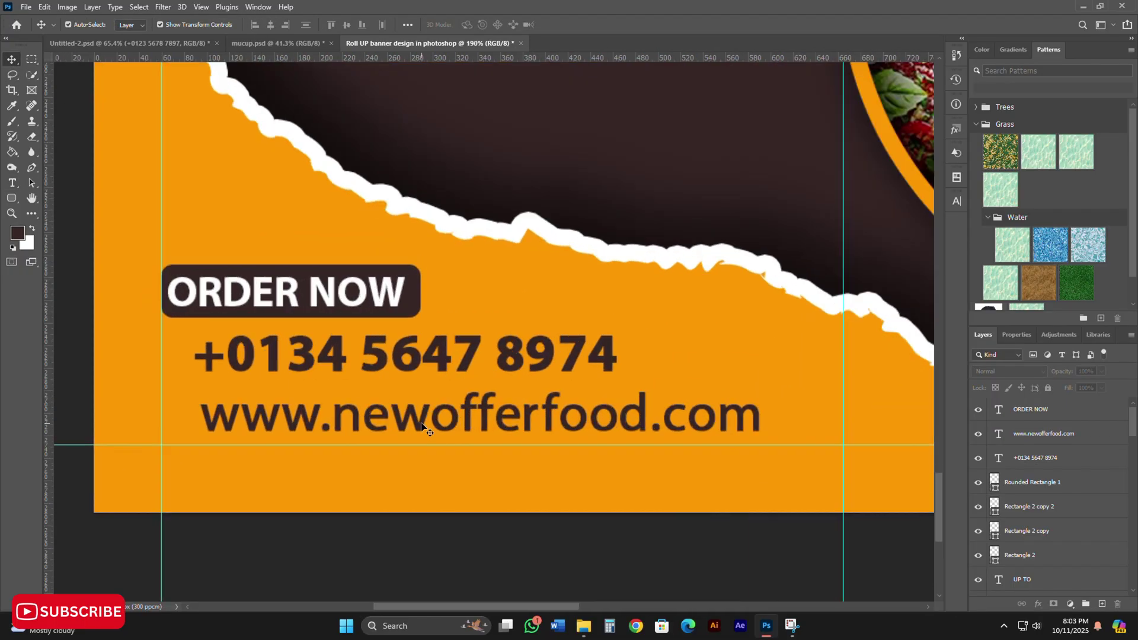
{"action": "scroll", "coordinate": [428, 404], "scroll_direction": "up", "scroll_amount": 1}
{"action": "scroll", "coordinate": [428, 404], "scroll_direction": "down", "scroll_amount": 1}
{"action": "left_click", "coordinate": [432, 385]}
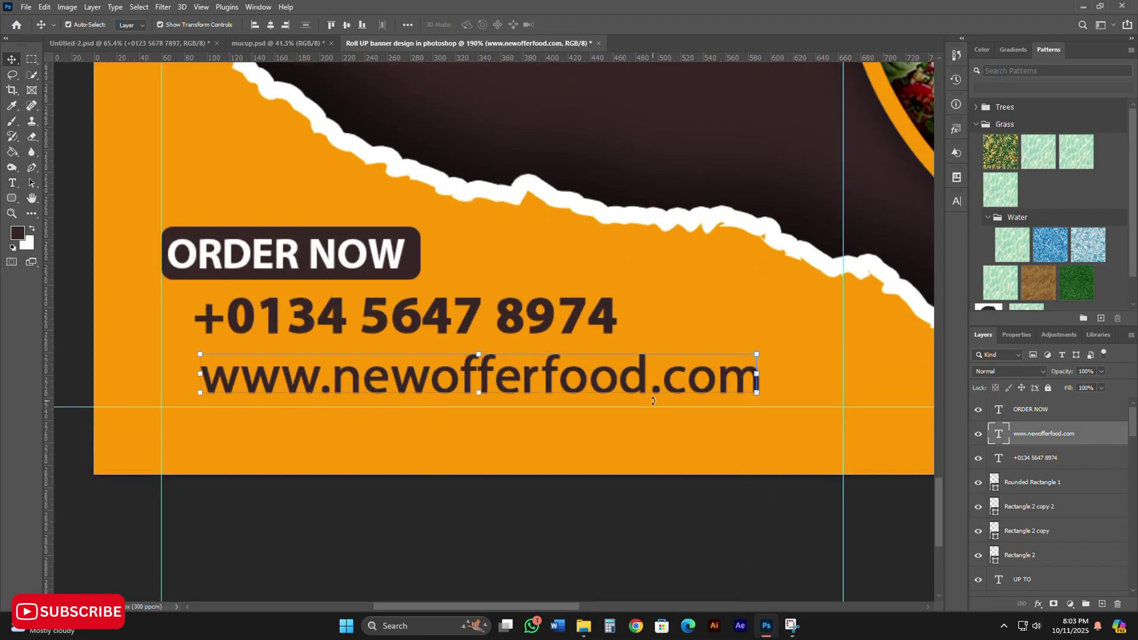
{"action": "left_click_drag", "start_coordinate": [761, 375], "coordinate": [566, 386]}
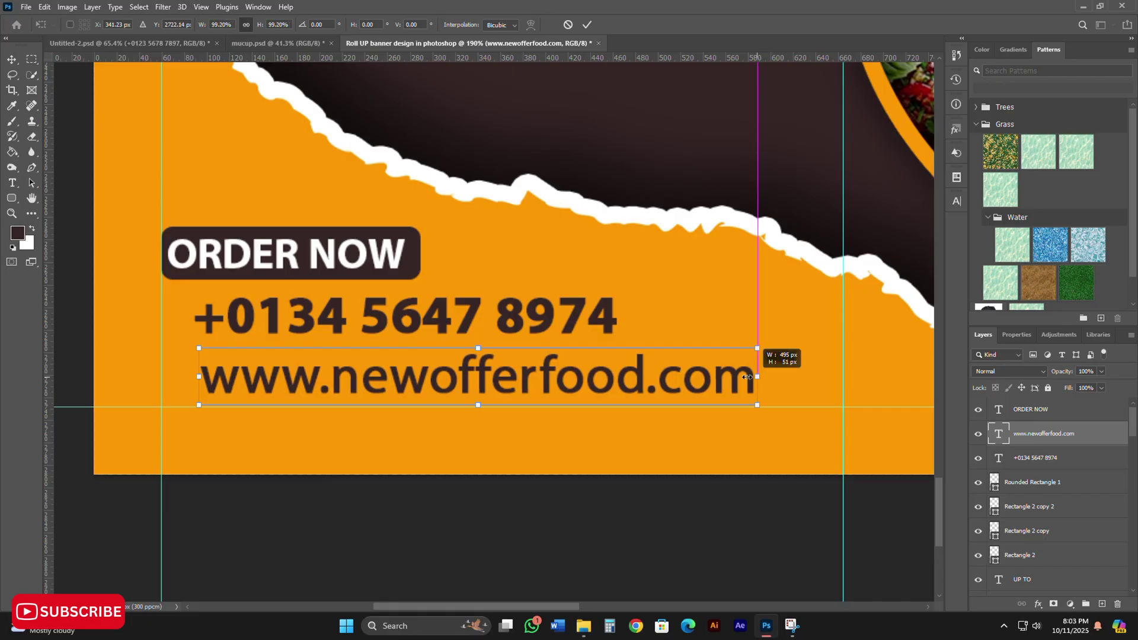
{"action": "key", "text": "Return"}
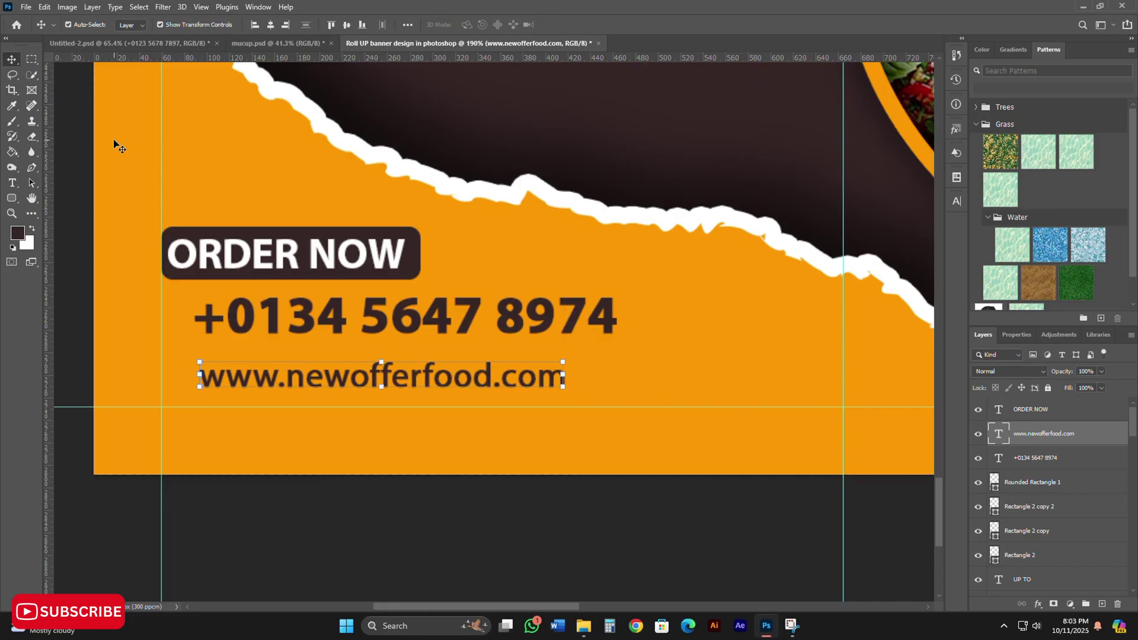
Step: Adjust the spacing so the website line sits just below the phone number
{"action": "scroll", "coordinate": [254, 330], "scroll_direction": "up", "scroll_amount": 2}
{"action": "left_click_drag", "start_coordinate": [249, 332], "coordinate": [258, 337]}
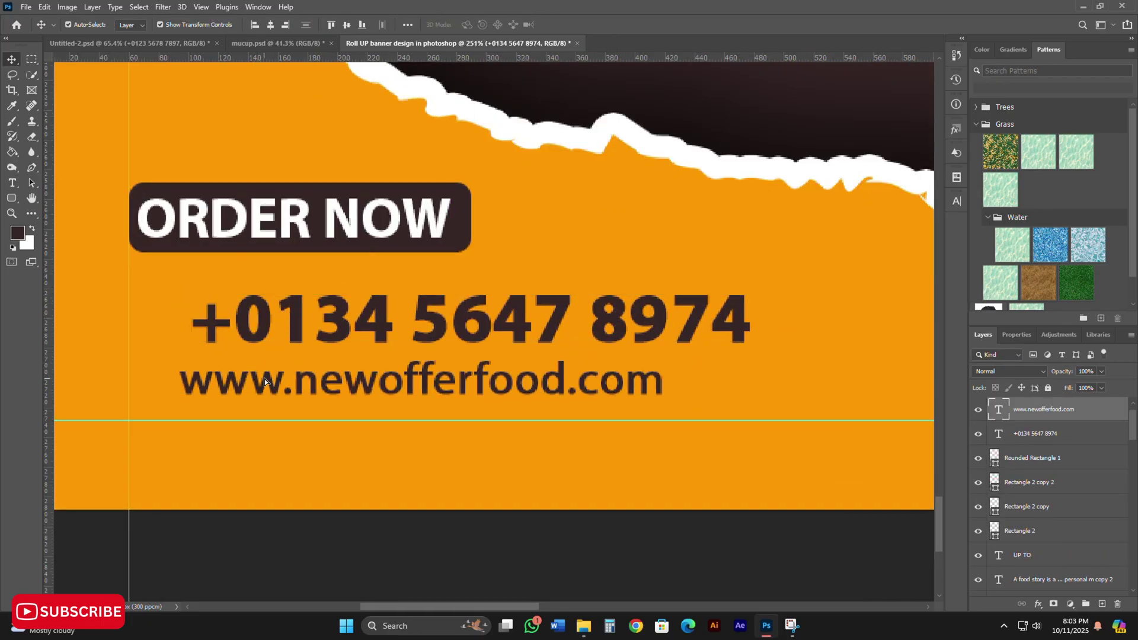
{"action": "left_click_drag", "start_coordinate": [289, 383], "coordinate": [290, 396]}
{"action": "scroll", "coordinate": [199, 325], "scroll_direction": "down", "scroll_amount": 3}
{"action": "scroll", "coordinate": [122, 296], "scroll_direction": "down", "scroll_amount": 2}
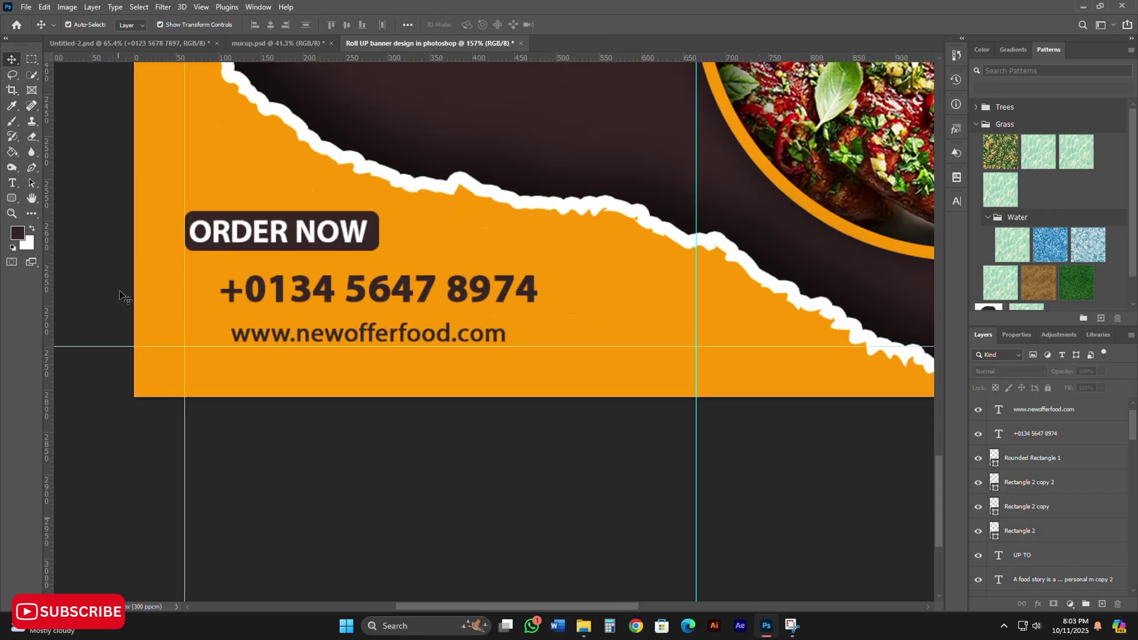
{"action": "scroll", "coordinate": [190, 308], "scroll_direction": "down", "scroll_amount": 3}
{"action": "scroll", "coordinate": [202, 329], "scroll_direction": "down", "scroll_amount": 2}
{"action": "scroll", "coordinate": [386, 474], "scroll_direction": "up", "scroll_amount": 1}
{"action": "scroll", "coordinate": [385, 462], "scroll_direction": "up", "scroll_amount": 1}
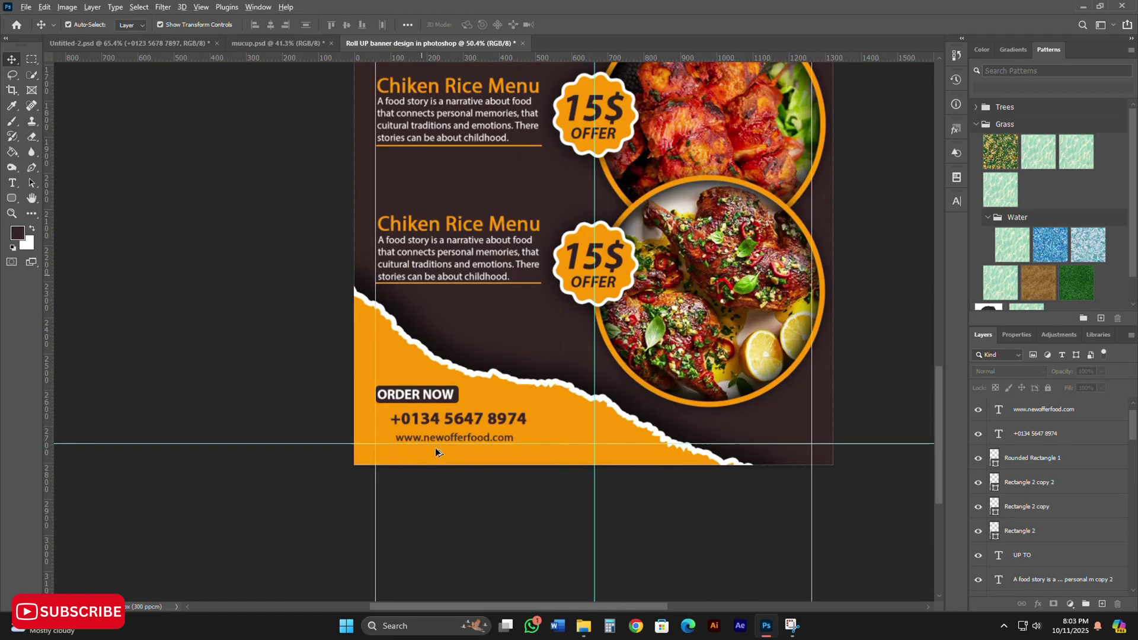
{"action": "scroll", "coordinate": [356, 356], "scroll_direction": "up", "scroll_amount": 1}
Step: Place the telephone image as embedded and shrink it beside the footer's phone number
{"action": "left_click", "coordinate": [26, 6]}
{"action": "left_click", "coordinate": [42, 246]}
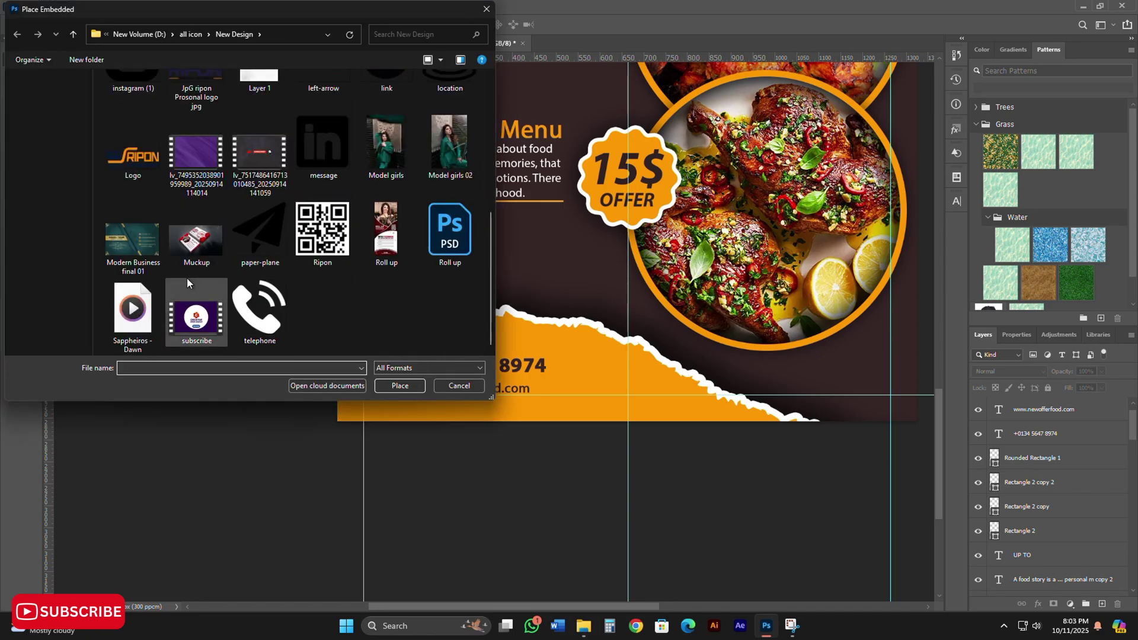
{"action": "left_click", "coordinate": [262, 310]}
{"action": "key", "text": "Return"}
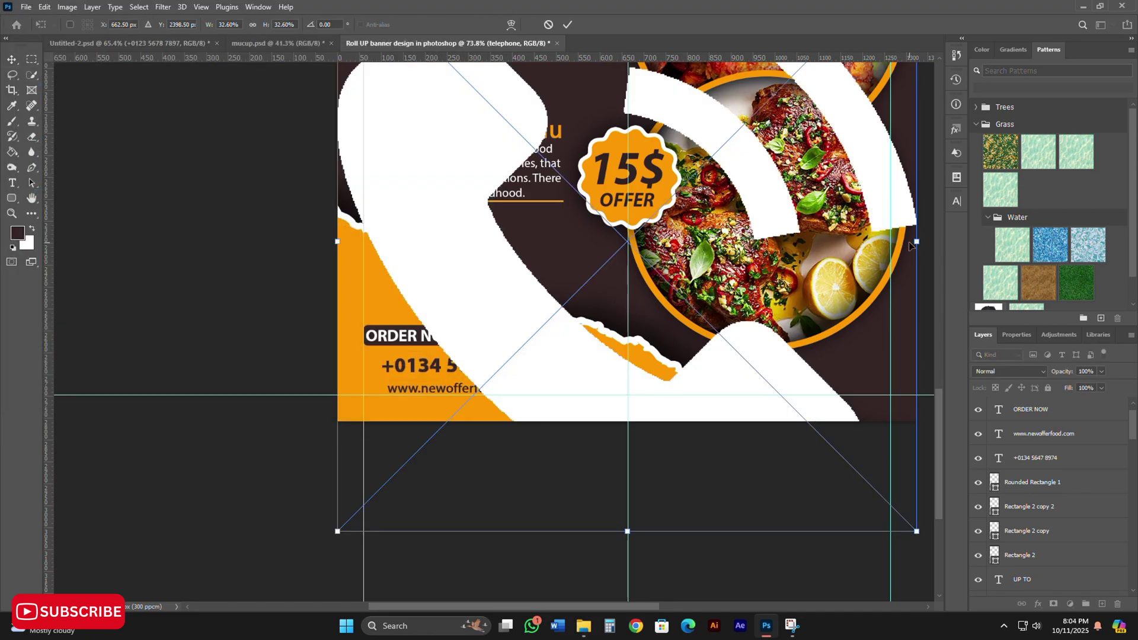
{"action": "mouse_move", "coordinate": [916, 242]}
{"action": "left_mouse_down"}
{"action": "mouse_move", "coordinate": [405, 237]}
{"action": "mouse_move", "coordinate": [419, 382]}
{"action": "mouse_move", "coordinate": [360, 377]}
{"action": "left_mouse_up"}
{"action": "scroll", "coordinate": [419, 381], "scroll_direction": "up", "scroll_amount": 5}
{"action": "key", "text": "Return"}
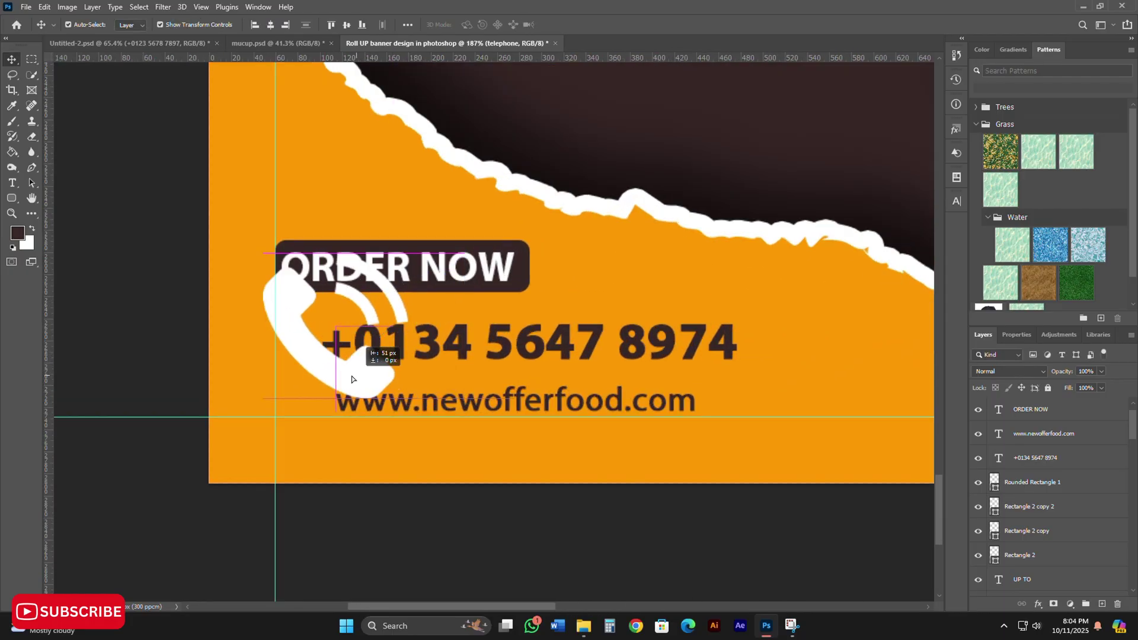
{"action": "mouse_move", "coordinate": [332, 255]}
{"action": "left_mouse_down"}
{"action": "mouse_move", "coordinate": [332, 349]}
{"action": "mouse_move", "coordinate": [303, 329]}
{"action": "left_mouse_up"}
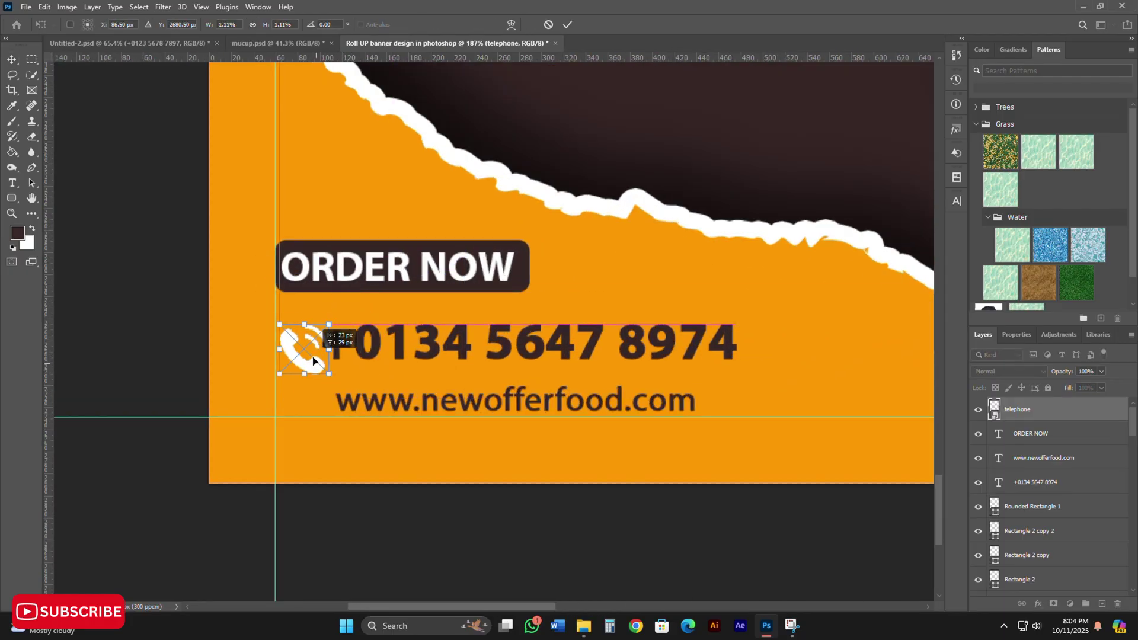
{"action": "key", "text": "Return"}
{"action": "scroll", "coordinate": [304, 341], "scroll_direction": "up", "scroll_amount": 4}
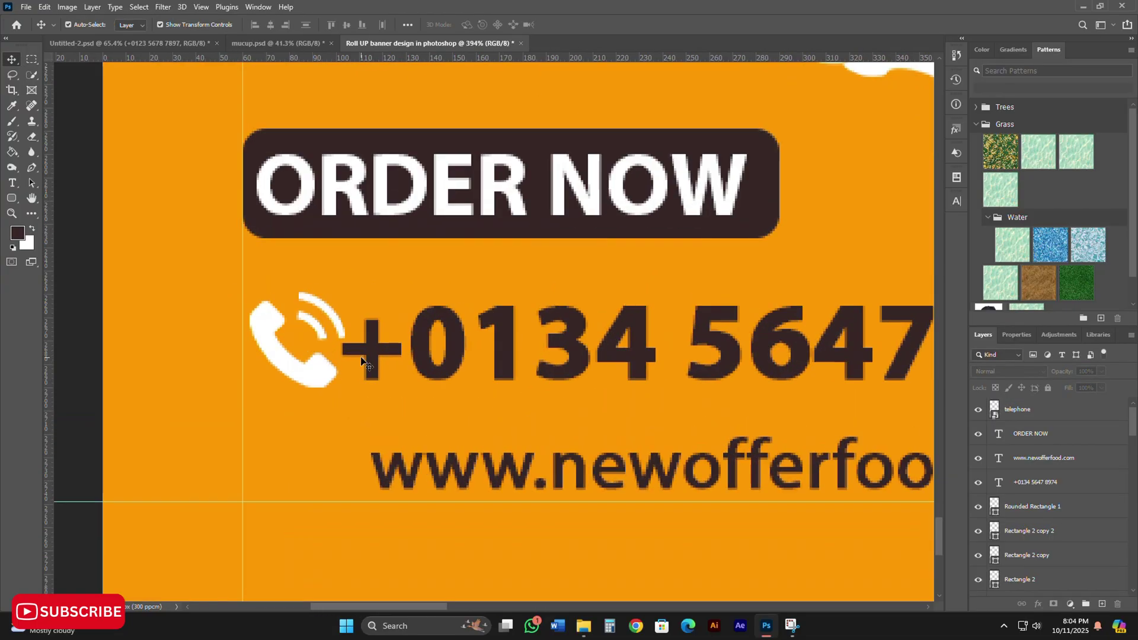
Step: Tint the telephone icon dark brown with a Color Overlay effect
{"action": "left_click", "coordinate": [1039, 604]}
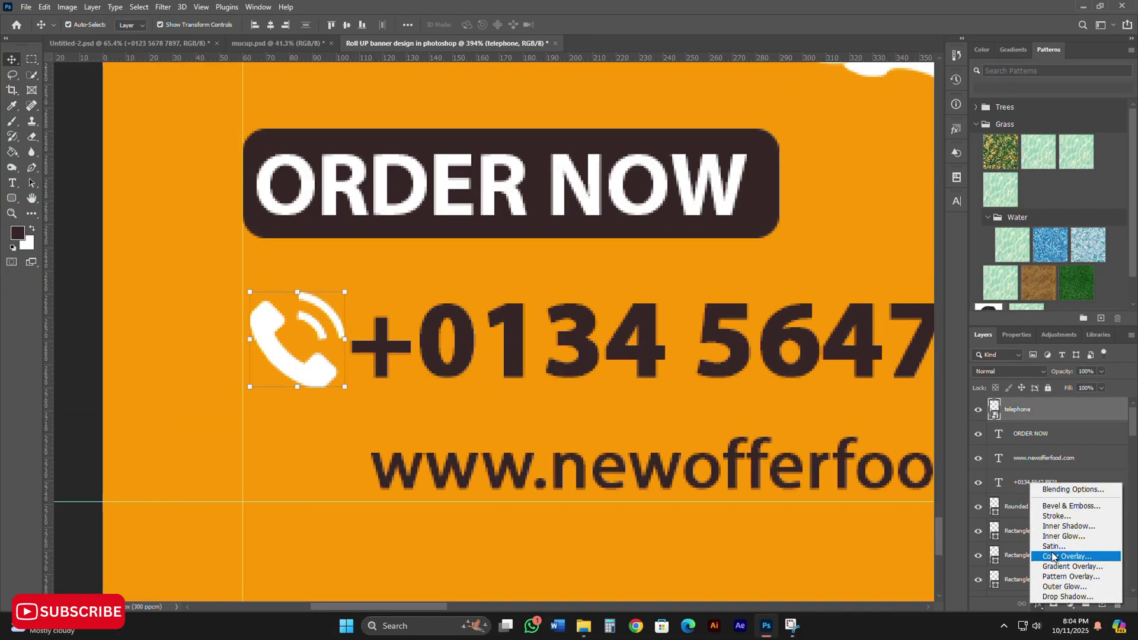
{"action": "left_click", "coordinate": [1056, 557]}
{"action": "left_click", "coordinate": [879, 322]}
{"action": "left_click", "coordinate": [832, 401]}
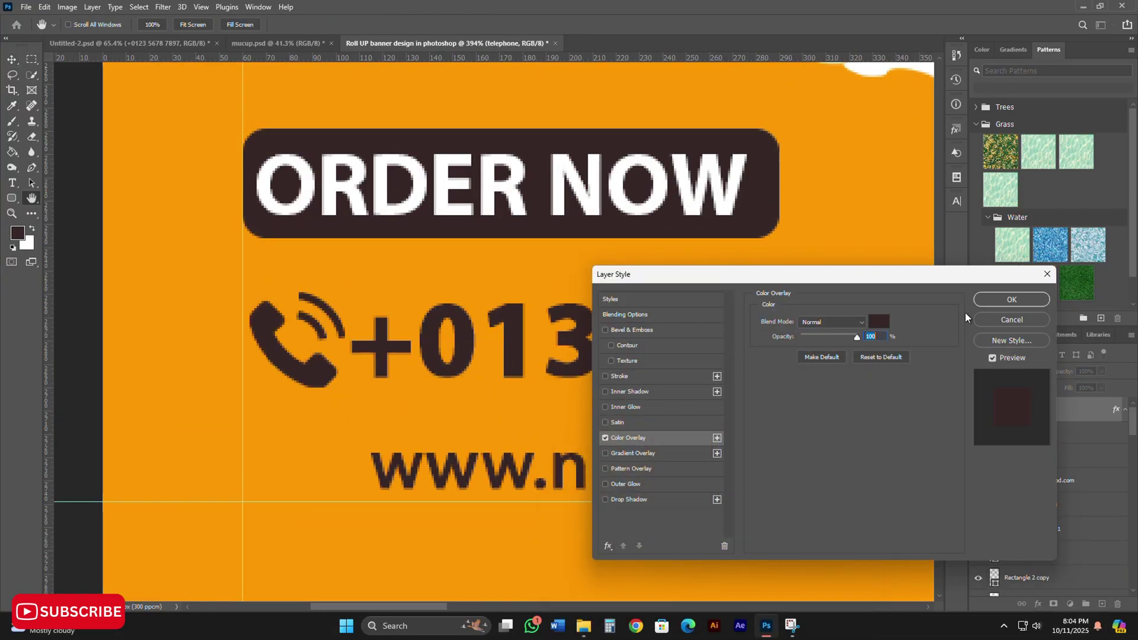
{"action": "left_click", "coordinate": [1012, 299]}
{"action": "scroll", "coordinate": [262, 105], "scroll_direction": "down", "scroll_amount": 2}
Step: Add a new empty layer and place the 'instagram (1)' image as embedded
{"action": "left_click", "coordinate": [26, 6]}
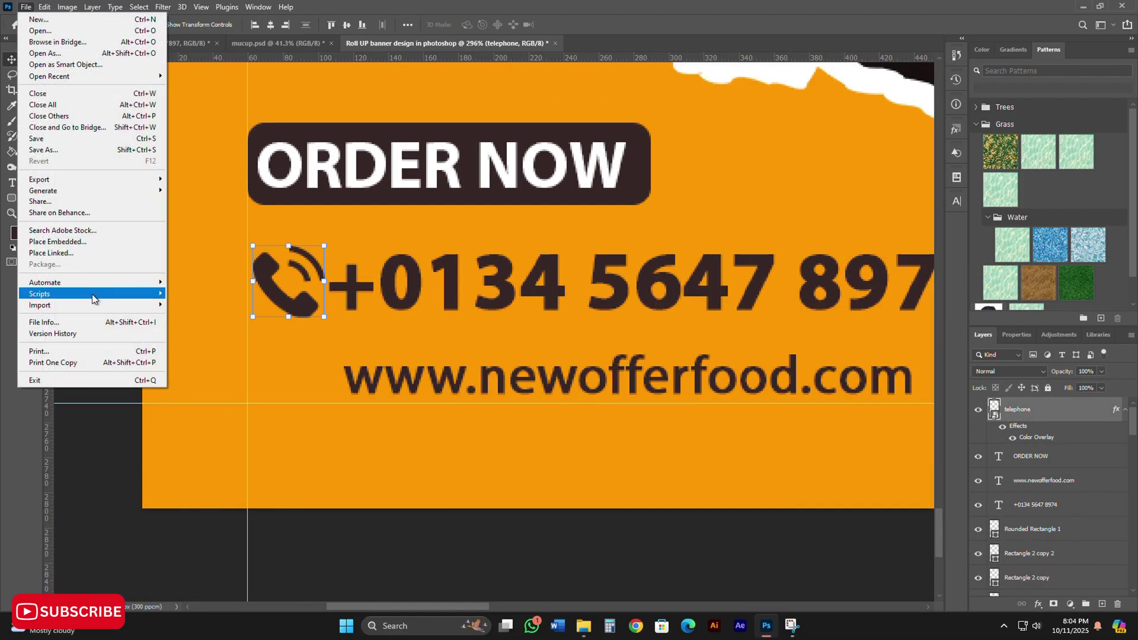
{"action": "left_click", "coordinate": [1101, 604]}
{"action": "left_click", "coordinate": [25, 6]}
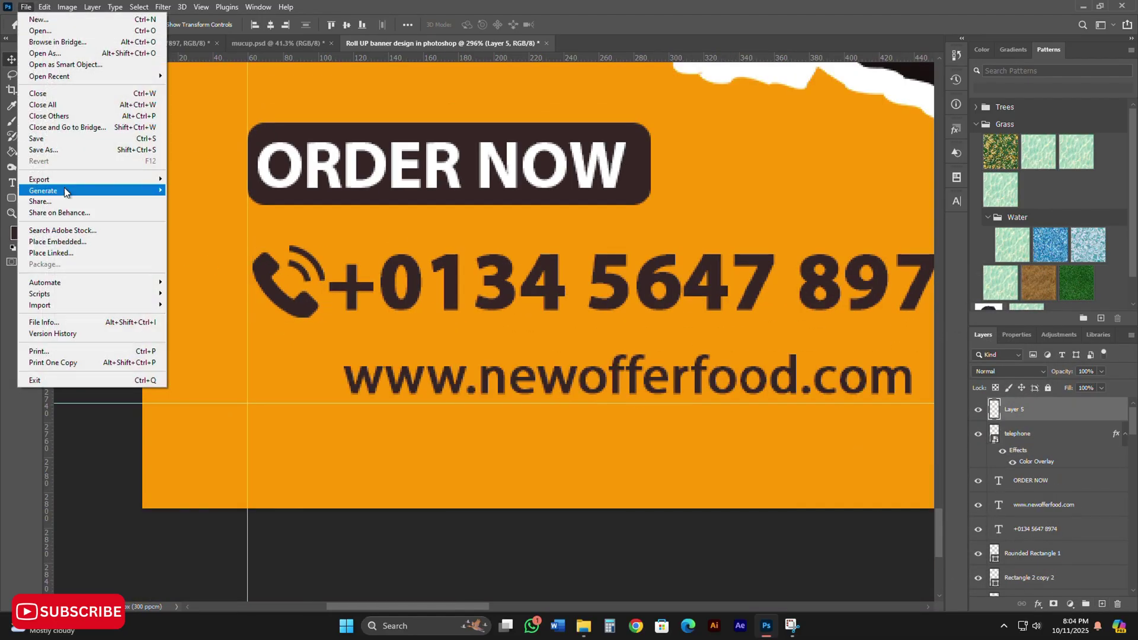
{"action": "left_click", "coordinate": [58, 241]}
{"action": "left_click", "coordinate": [449, 219]}
{"action": "left_click", "coordinate": [400, 386]}
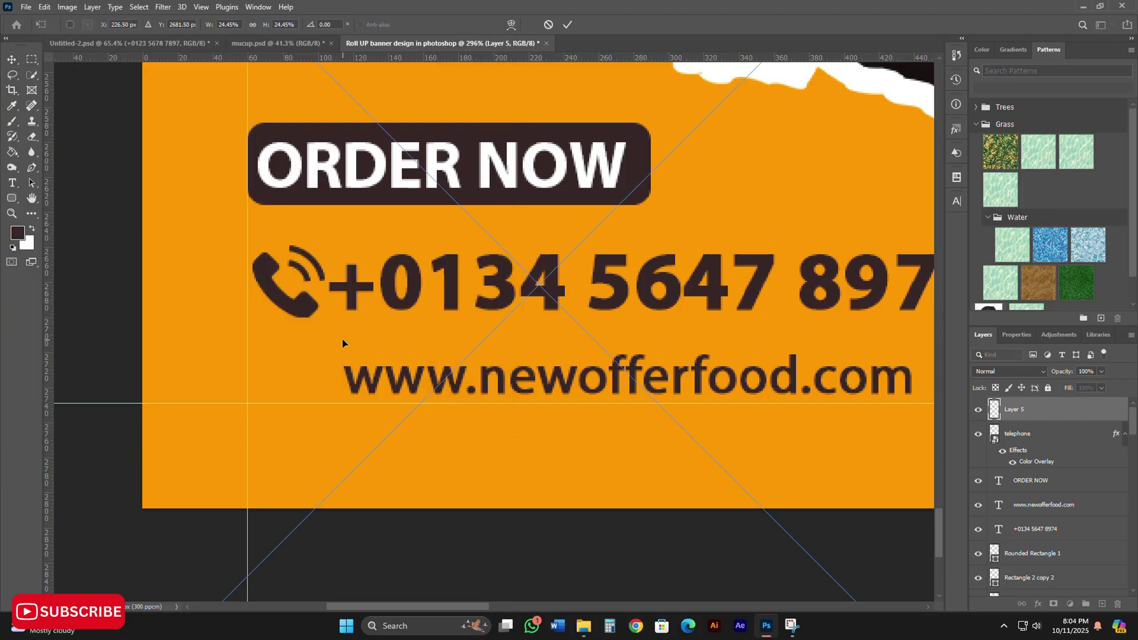
{"action": "scroll", "coordinate": [290, 353], "scroll_direction": "down", "scroll_amount": 3}
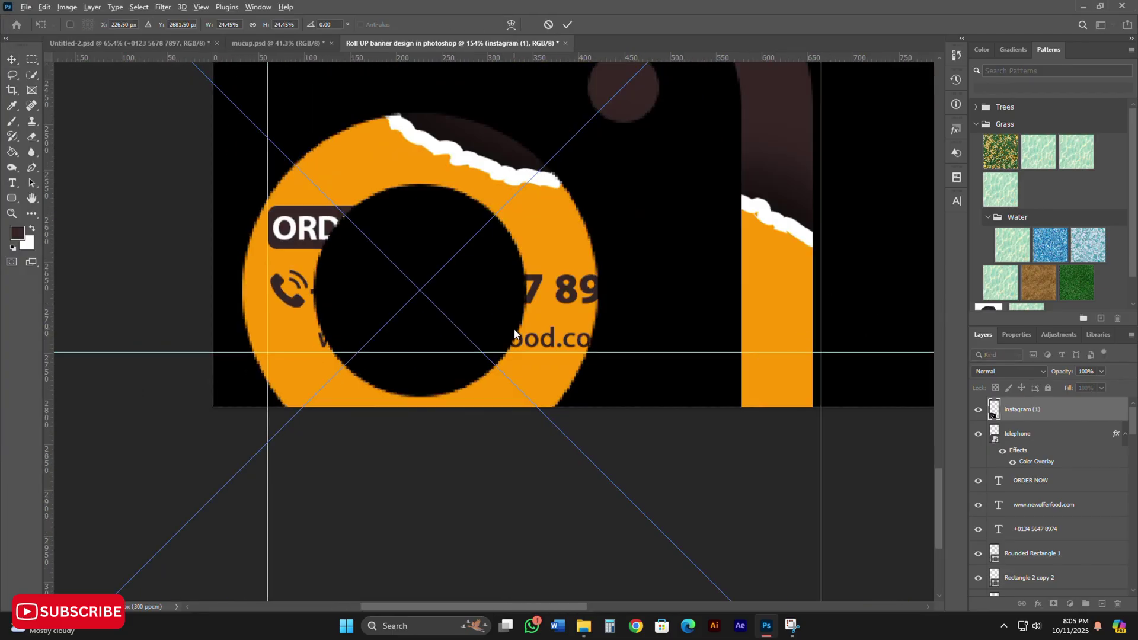
{"action": "scroll", "coordinate": [542, 316], "scroll_direction": "down", "scroll_amount": 3}
Step: Shrink the Instagram icon and position it left of the website address
{"action": "left_click_drag", "start_coordinate": [128, 301], "coordinate": [553, 302]}
{"action": "left_click_drag", "start_coordinate": [743, 380], "coordinate": [578, 371]}
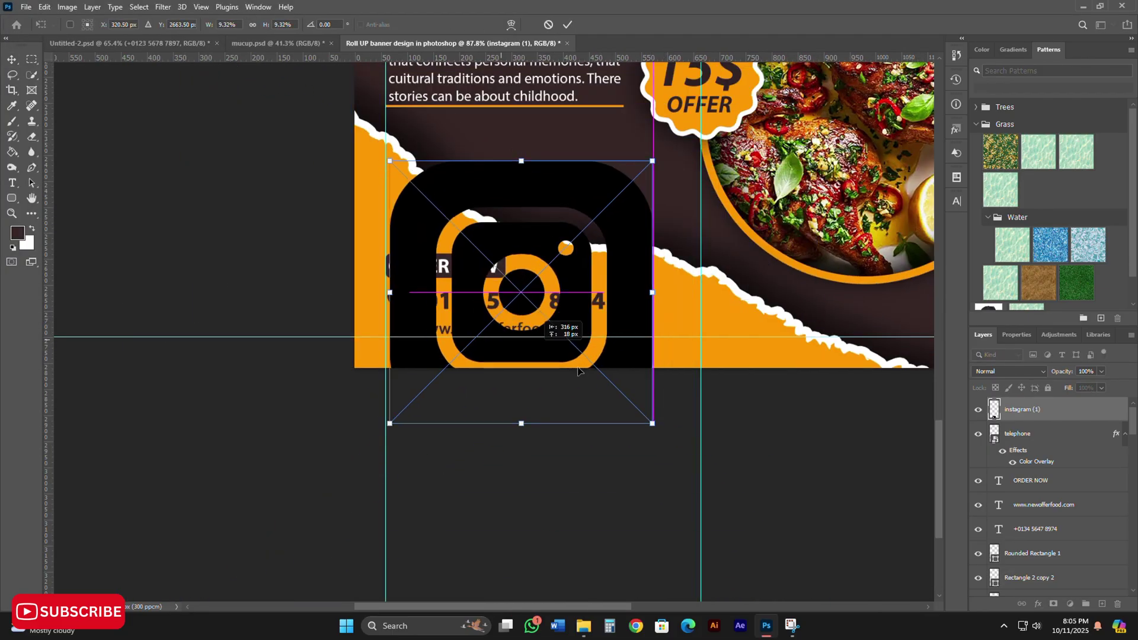
{"action": "mouse_move", "coordinate": [649, 413]}
{"action": "left_mouse_down"}
{"action": "mouse_move", "coordinate": [415, 188]}
{"action": "mouse_move", "coordinate": [437, 246]}
{"action": "mouse_move", "coordinate": [416, 486]}
{"action": "left_mouse_up"}
{"action": "scroll", "coordinate": [415, 188], "scroll_direction": "up", "scroll_amount": 3}
{"action": "scroll", "coordinate": [415, 486], "scroll_direction": "up", "scroll_amount": 2}
{"action": "left_click_drag", "start_coordinate": [376, 407], "coordinate": [376, 460]}
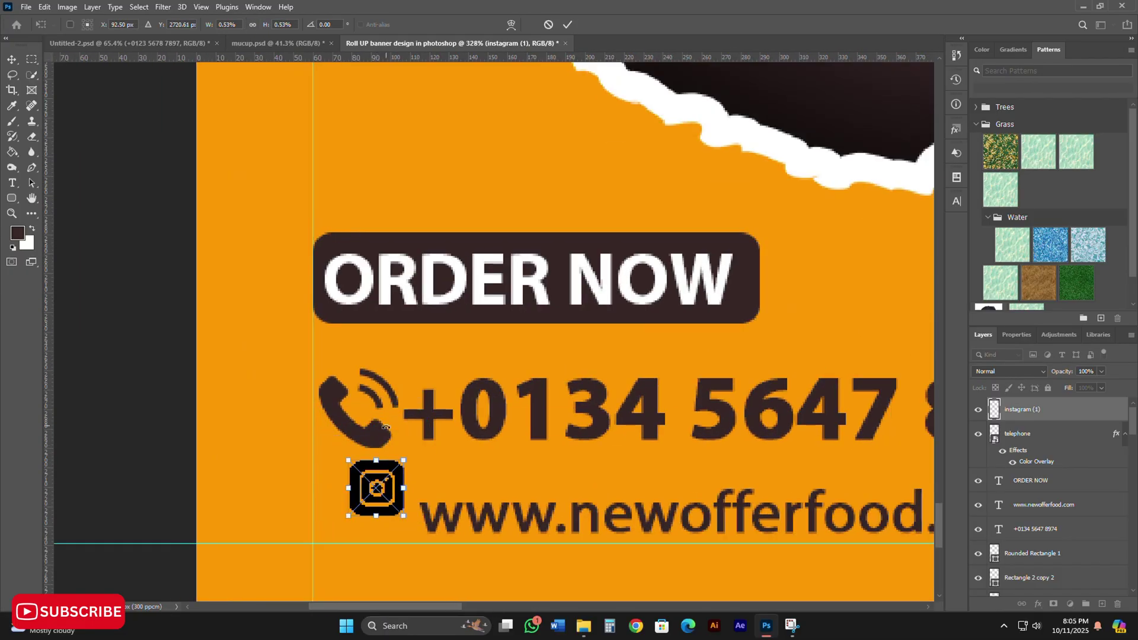
{"action": "left_click_drag", "start_coordinate": [395, 505], "coordinate": [377, 513]}
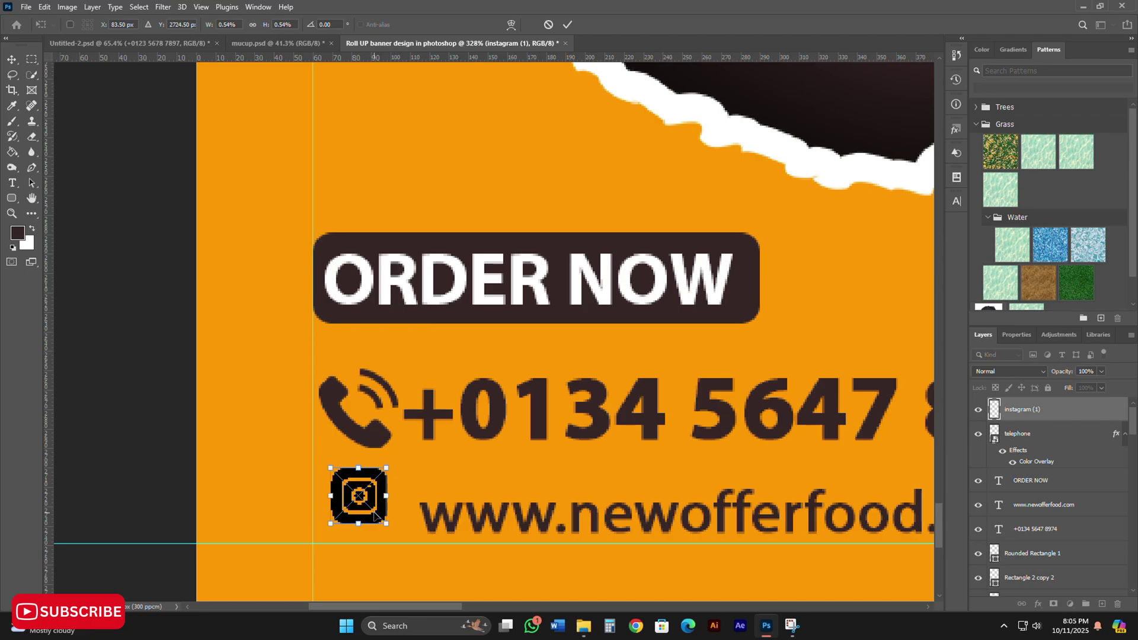
{"action": "key", "text": "shift+Down"}
{"action": "key", "text": "Return"}
Step: Tint the Instagram icon dark brown with a Color Overlay effect
{"action": "scroll", "coordinate": [912, 535], "scroll_direction": "down", "scroll_amount": 1}
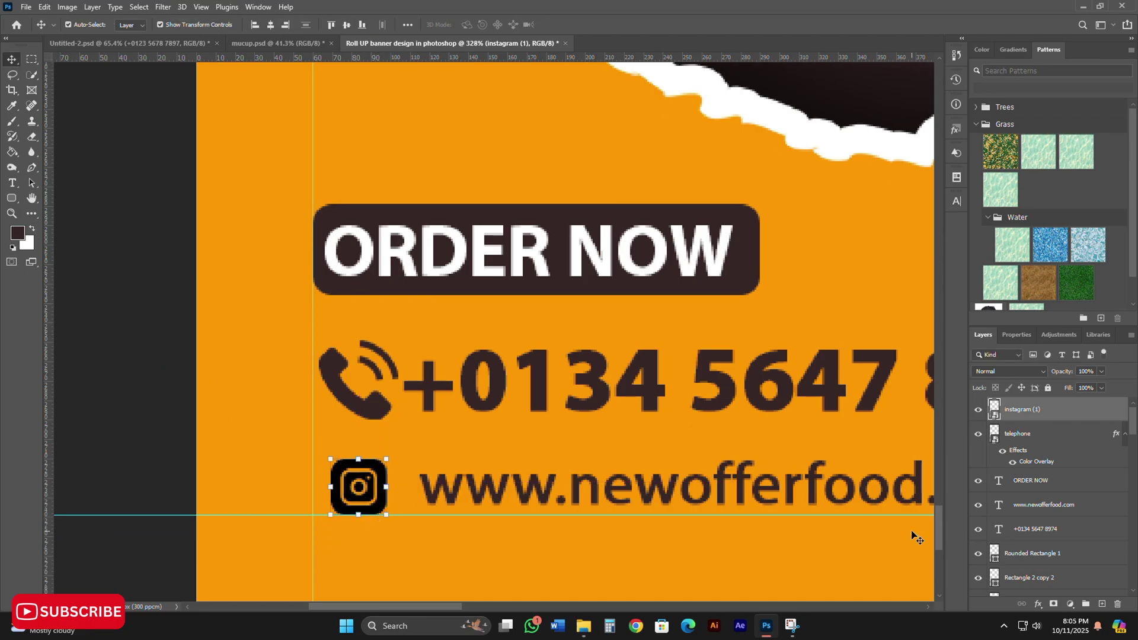
{"action": "left_click", "coordinate": [1037, 603]}
{"action": "left_click", "coordinate": [1061, 549]}
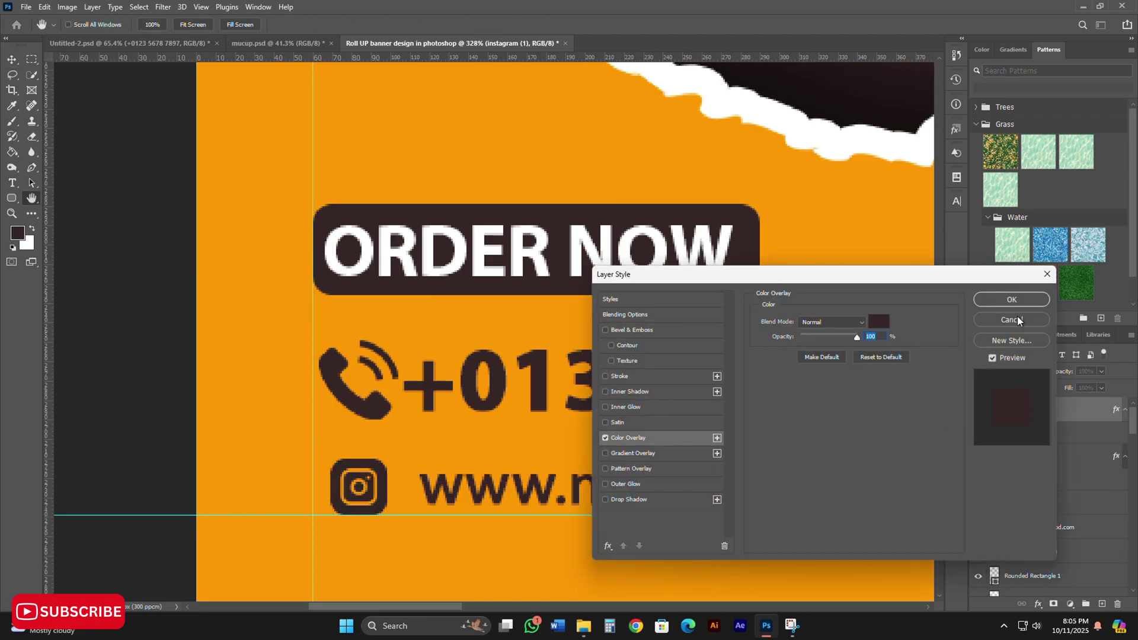
{"action": "left_click", "coordinate": [1011, 296]}
{"action": "scroll", "coordinate": [225, 278], "scroll_direction": "down", "scroll_amount": 1}
Step: Move the phone number line and ORDER NOW box down to tighten the footer spacing
{"action": "mouse_move", "coordinate": [453, 469]}
{"action": "left_mouse_down"}
{"action": "mouse_move", "coordinate": [392, 475]}
{"action": "mouse_move", "coordinate": [428, 466]}
{"action": "left_mouse_up"}
{"action": "mouse_move", "coordinate": [439, 368]}
{"action": "left_mouse_down"}
{"action": "mouse_move", "coordinate": [439, 389]}
{"action": "mouse_move", "coordinate": [380, 401]}
{"action": "mouse_move", "coordinate": [444, 378]}
{"action": "left_mouse_up"}
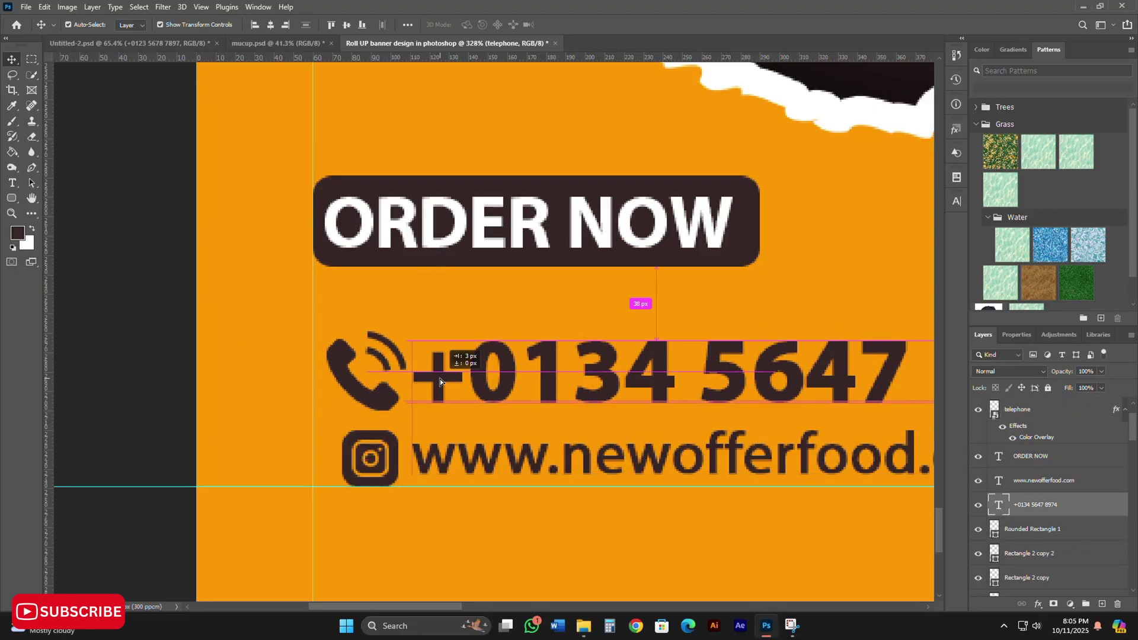
{"action": "left_click", "coordinate": [728, 225]}
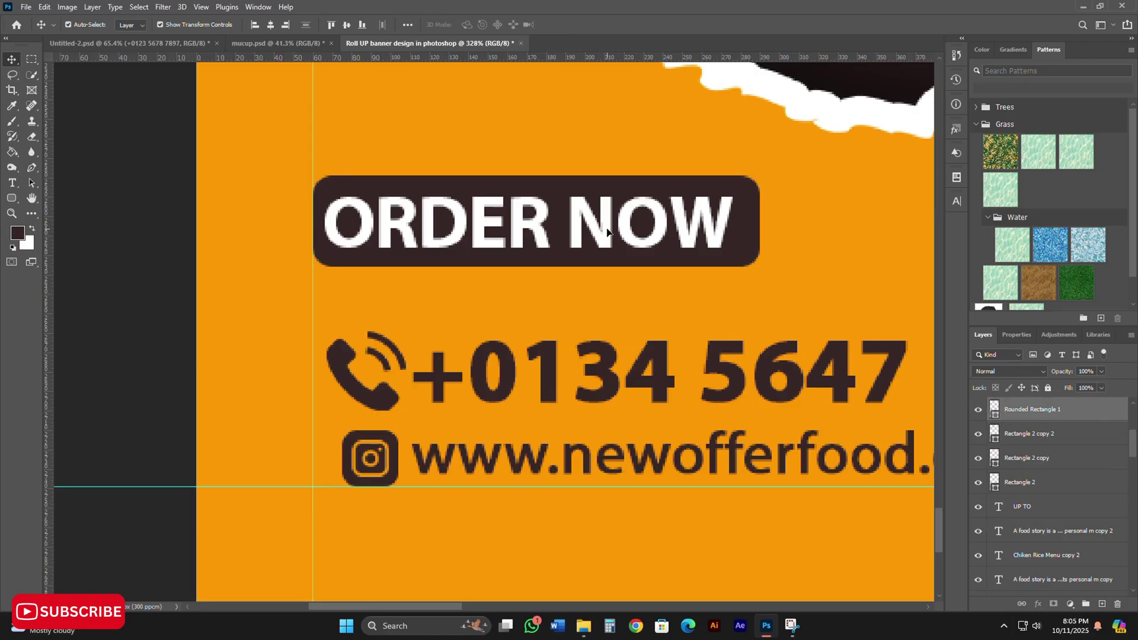
{"action": "left_click_drag", "start_coordinate": [649, 231], "coordinate": [607, 266]}
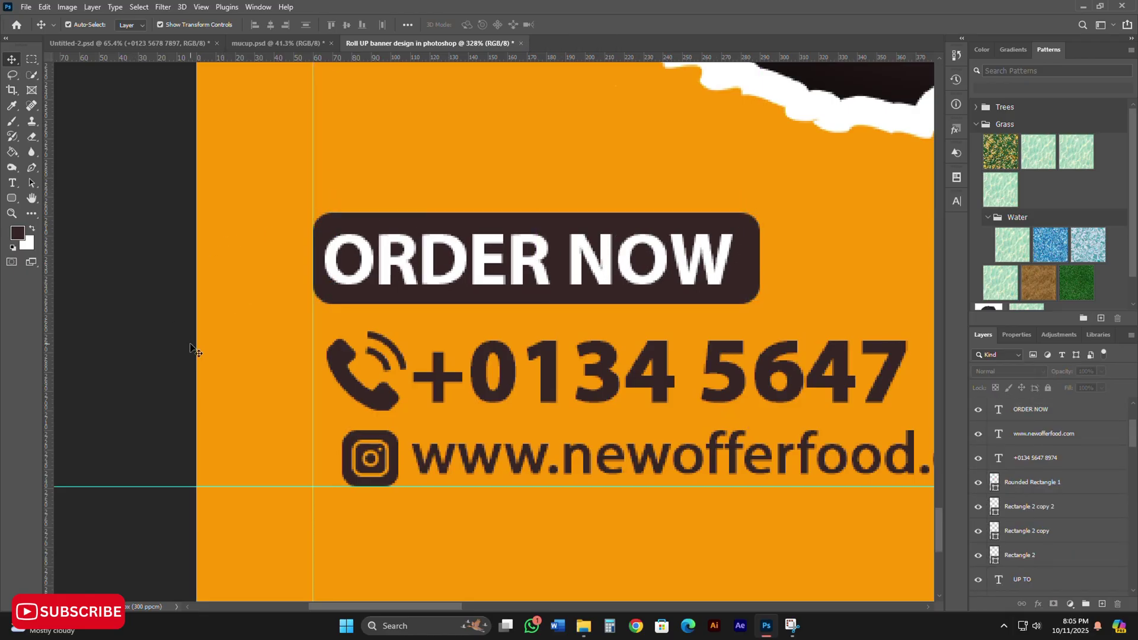
Step: Nudge the torn orange footer shape up slightly, then select the empty Layer 5
{"action": "scroll", "coordinate": [193, 349], "scroll_direction": "down", "scroll_amount": 5}
{"action": "scroll", "coordinate": [192, 351], "scroll_direction": "down", "scroll_amount": 3}
{"action": "scroll", "coordinate": [467, 495], "scroll_direction": "down", "scroll_amount": 5}
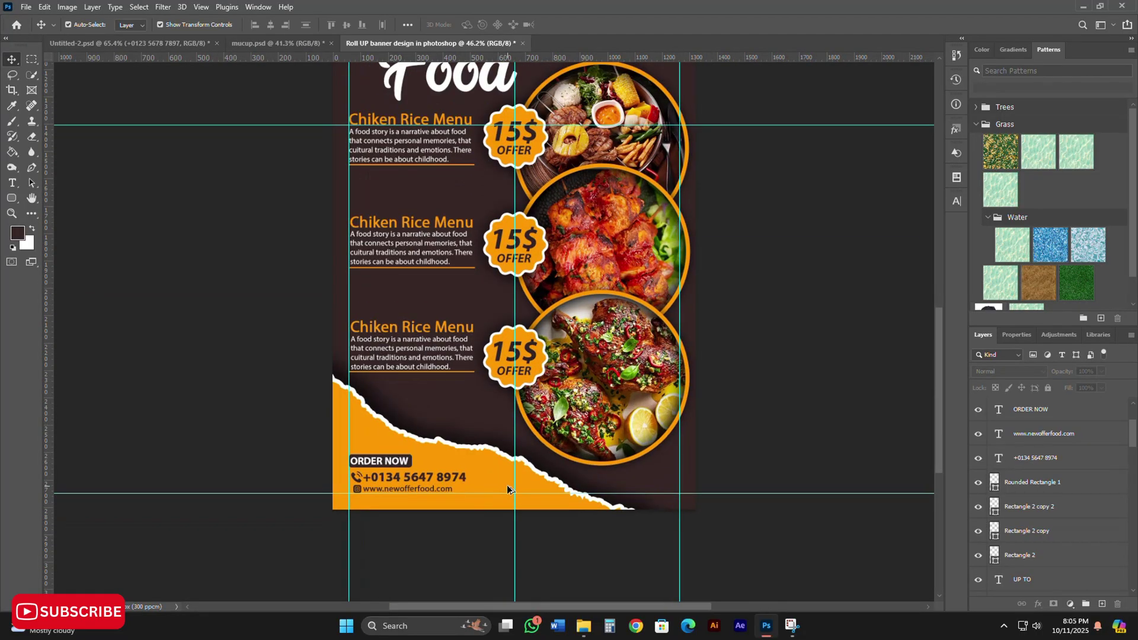
{"action": "left_click", "coordinate": [488, 408]}
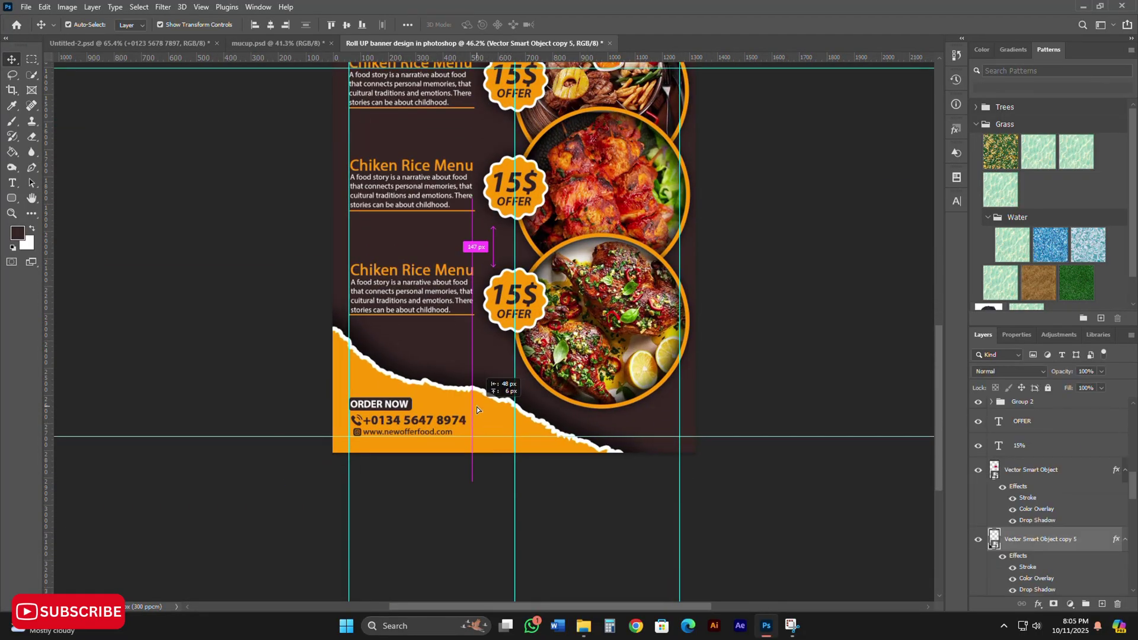
{"action": "left_click_drag", "start_coordinate": [477, 409], "coordinate": [476, 403]}
{"action": "left_click", "coordinate": [149, 136]}
{"action": "key", "text": "ctrl+plus"}
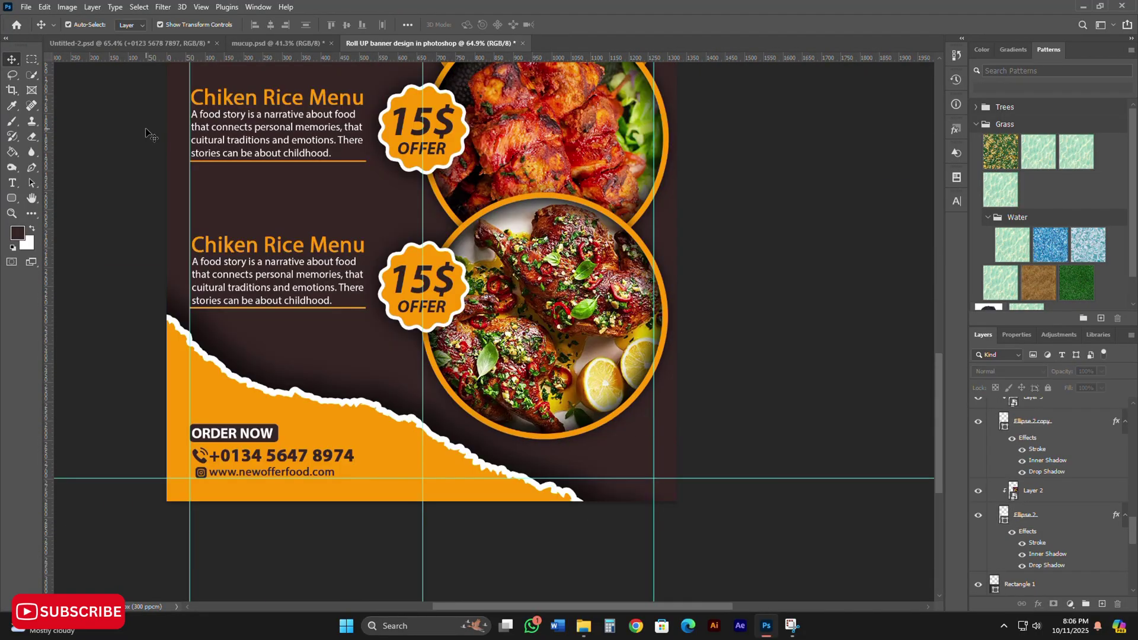
{"action": "scroll", "coordinate": [148, 136], "scroll_direction": "down", "scroll_amount": 4}
{"action": "scroll", "coordinate": [1057, 410], "scroll_direction": "up", "scroll_amount": 4}
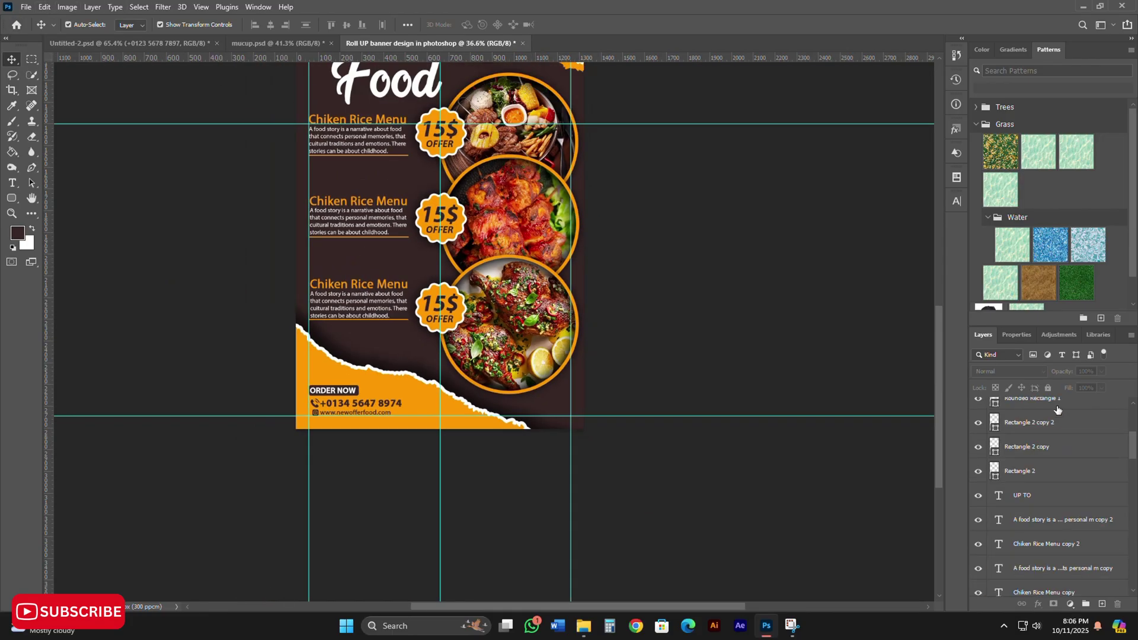
{"action": "scroll", "coordinate": [1057, 410], "scroll_direction": "up", "scroll_amount": 3}
{"action": "left_click", "coordinate": [1057, 410]}
Step: Place the QR code image and shrink it to a small square at the lower right
{"action": "left_click", "coordinate": [26, 7]}
{"action": "left_click", "coordinate": [73, 241]}
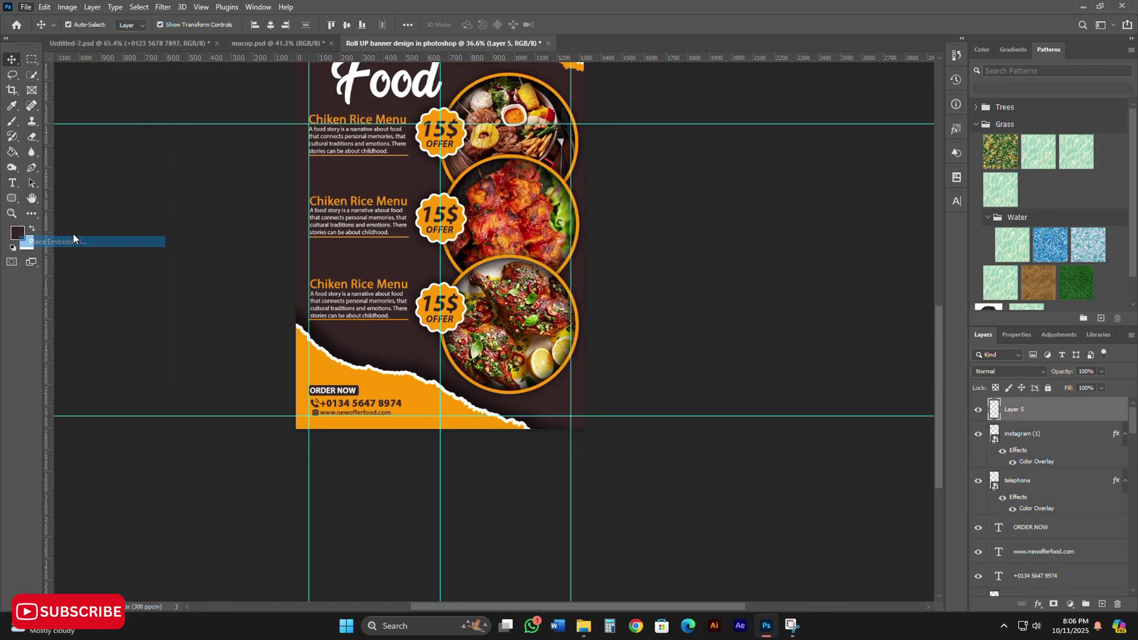
{"action": "left_click", "coordinate": [394, 386]}
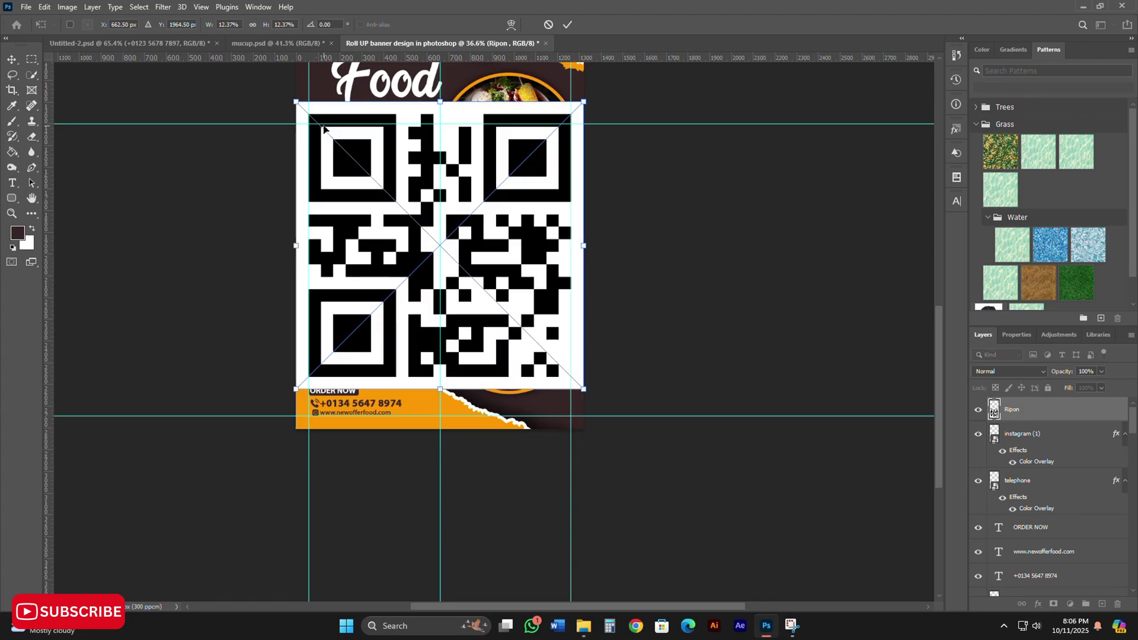
{"action": "mouse_move", "coordinate": [293, 101]}
{"action": "left_mouse_down"}
{"action": "mouse_move", "coordinate": [523, 339]}
{"action": "mouse_move", "coordinate": [513, 420]}
{"action": "left_mouse_up"}
{"action": "scroll", "coordinate": [569, 368], "scroll_direction": "up", "scroll_amount": 2}
{"action": "scroll", "coordinate": [569, 356], "scroll_direction": "up", "scroll_amount": 2}
{"action": "scroll", "coordinate": [571, 318], "scroll_direction": "up", "scroll_amount": 2}
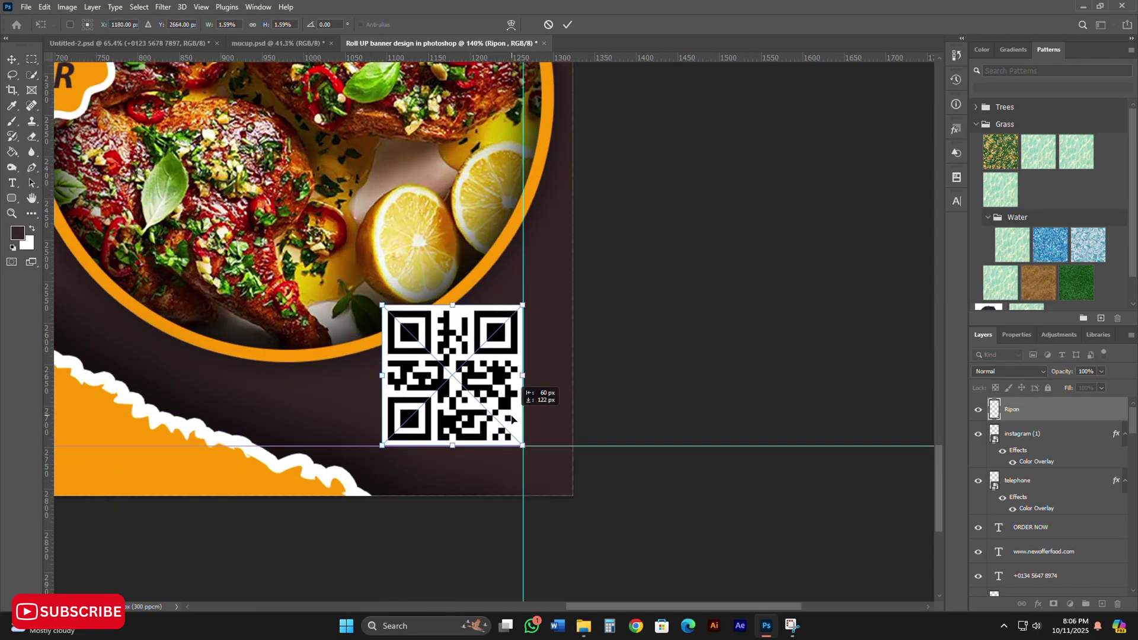
{"action": "left_click_drag", "start_coordinate": [386, 305], "coordinate": [424, 343]}
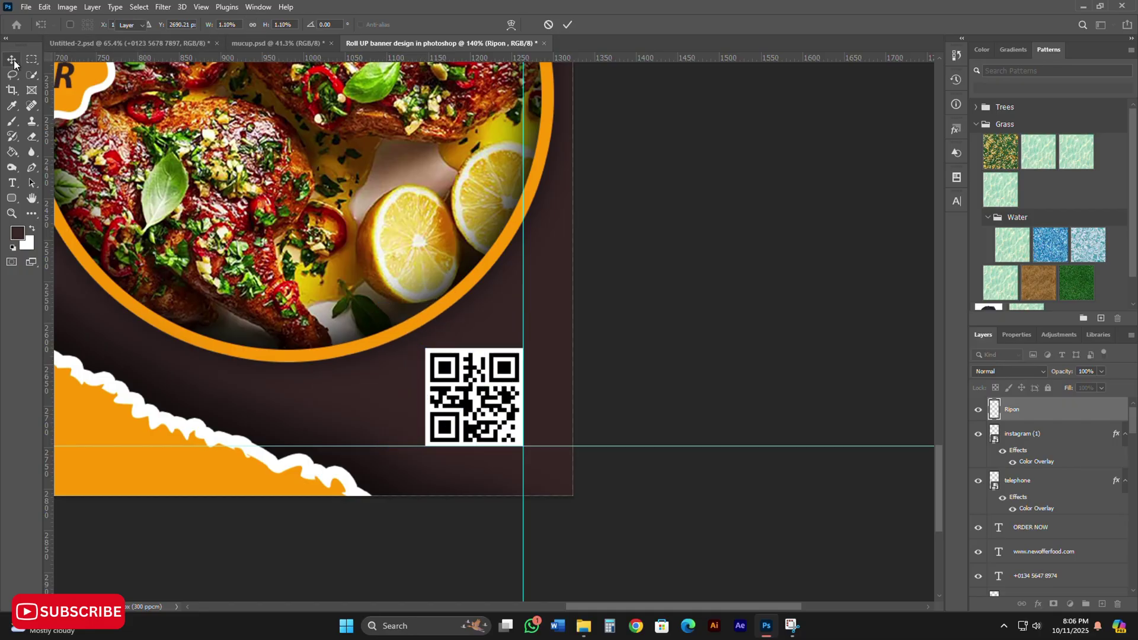
{"action": "key", "text": "Return"}
Step: Move the torn orange footer shape up slightly
{"action": "scroll", "coordinate": [514, 338], "scroll_direction": "down", "scroll_amount": 2}
{"action": "scroll", "coordinate": [513, 338], "scroll_direction": "down", "scroll_amount": 3}
{"action": "scroll", "coordinate": [474, 308], "scroll_direction": "up", "scroll_amount": 2}
{"action": "scroll", "coordinate": [462, 284], "scroll_direction": "down", "scroll_amount": 1}
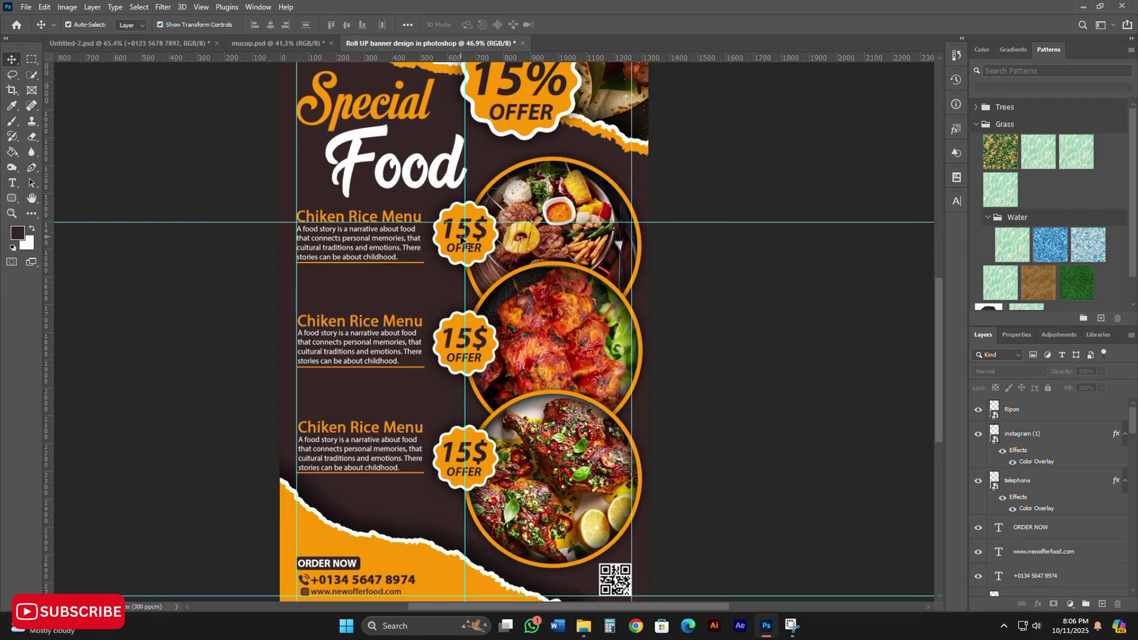
{"action": "scroll", "coordinate": [460, 279], "scroll_direction": "down", "scroll_amount": 1}
{"action": "scroll", "coordinate": [460, 278], "scroll_direction": "up", "scroll_amount": 2}
{"action": "scroll", "coordinate": [468, 463], "scroll_direction": "down", "scroll_amount": 2}
{"action": "scroll", "coordinate": [480, 466], "scroll_direction": "down", "scroll_amount": 2}
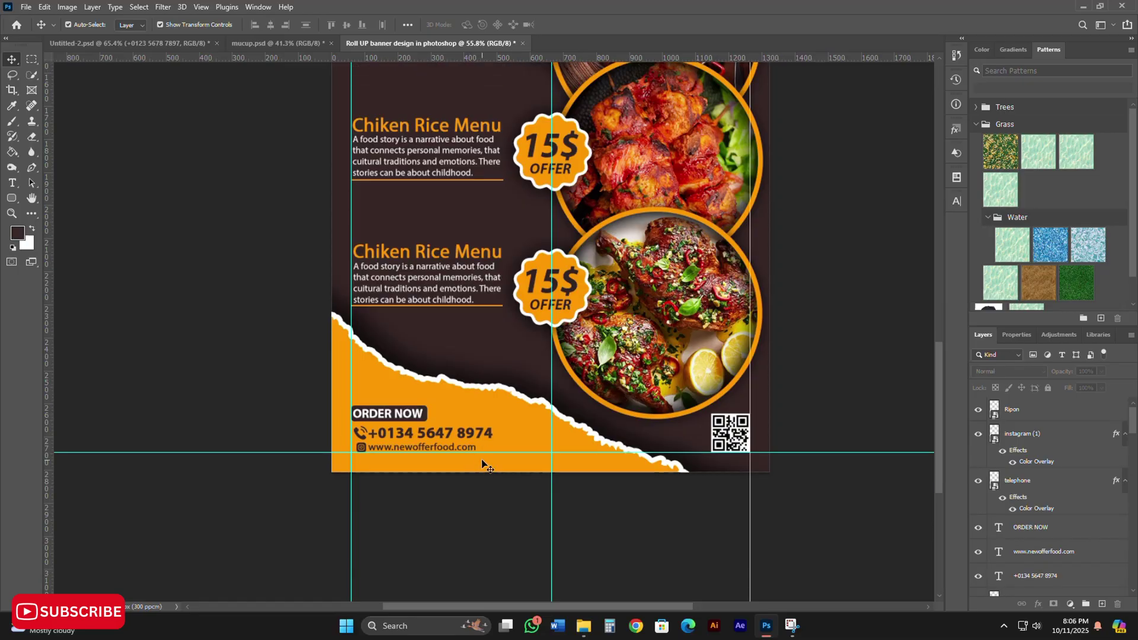
{"action": "scroll", "coordinate": [512, 414], "scroll_direction": "up", "scroll_amount": 1}
{"action": "left_click_drag", "start_coordinate": [506, 407], "coordinate": [504, 381]}
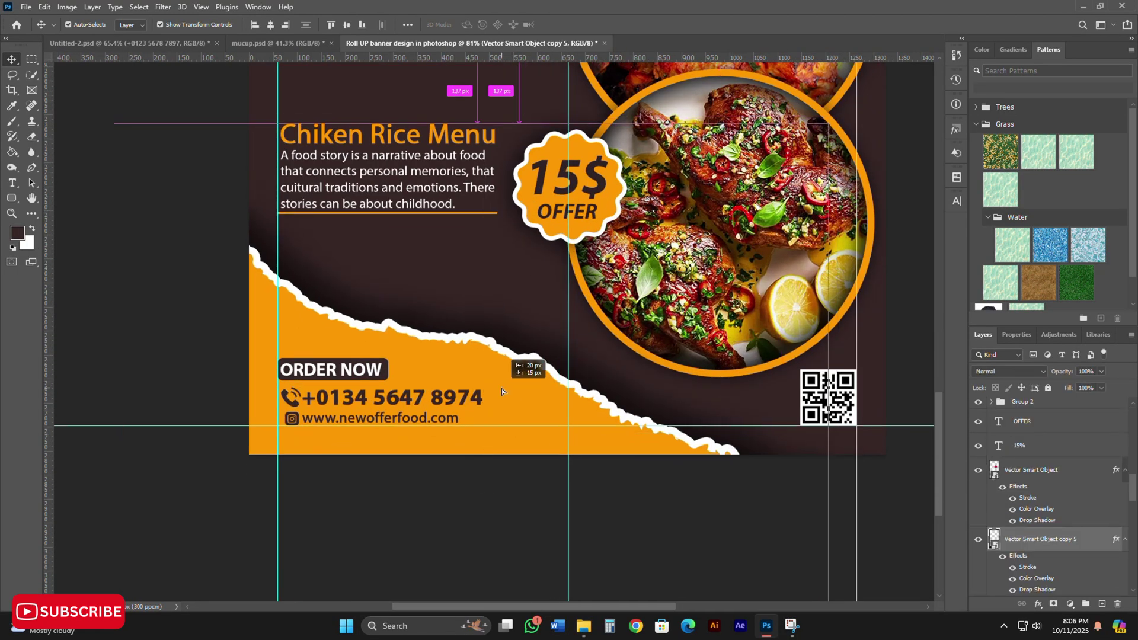
Step: Scale up the ORDER NOW box, phone number and web address together
{"action": "left_click", "coordinate": [93, 315]}
{"action": "scroll", "coordinate": [359, 369], "scroll_direction": "up", "scroll_amount": 2}
{"action": "scroll", "coordinate": [359, 369], "scroll_direction": "up", "scroll_amount": 2}
{"action": "left_click", "coordinate": [234, 397]}
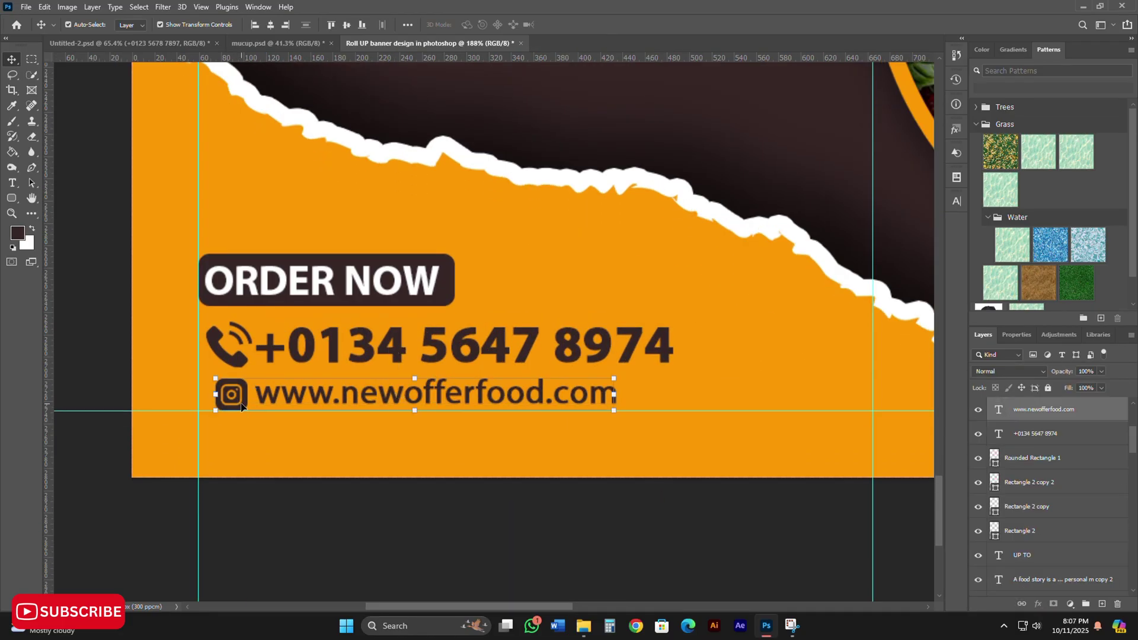
{"action": "left_click", "coordinate": [273, 354], "text": "shift"}
{"action": "left_click", "coordinate": [448, 291], "text": "shift"}
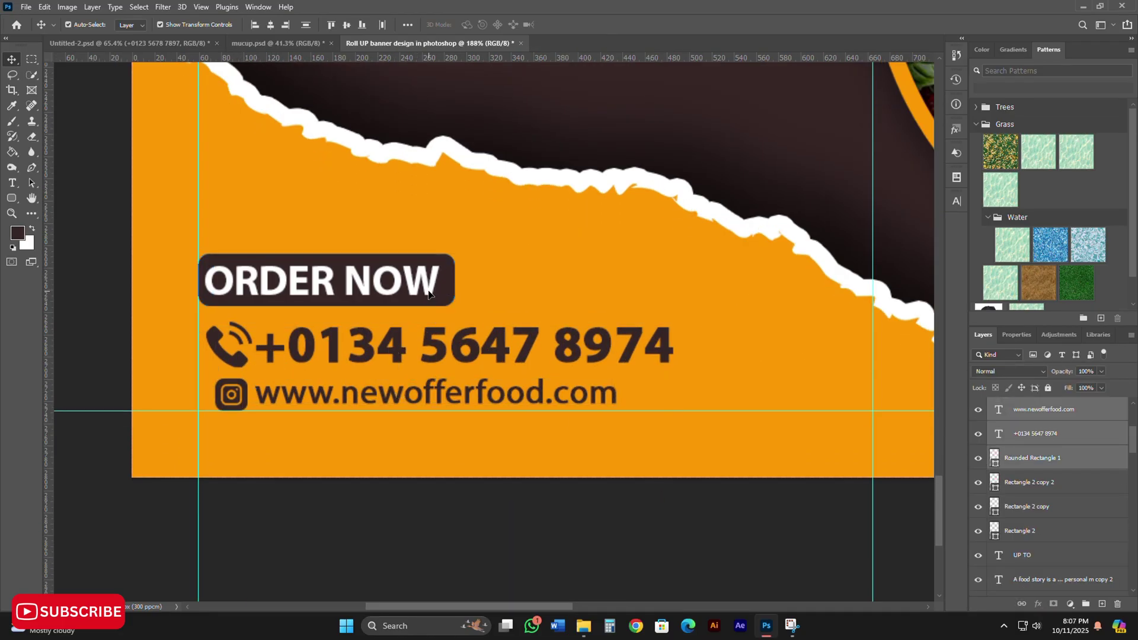
{"action": "key", "text": "ctrl+t"}
{"action": "scroll", "coordinate": [438, 293], "scroll_direction": "down", "scroll_amount": 2}
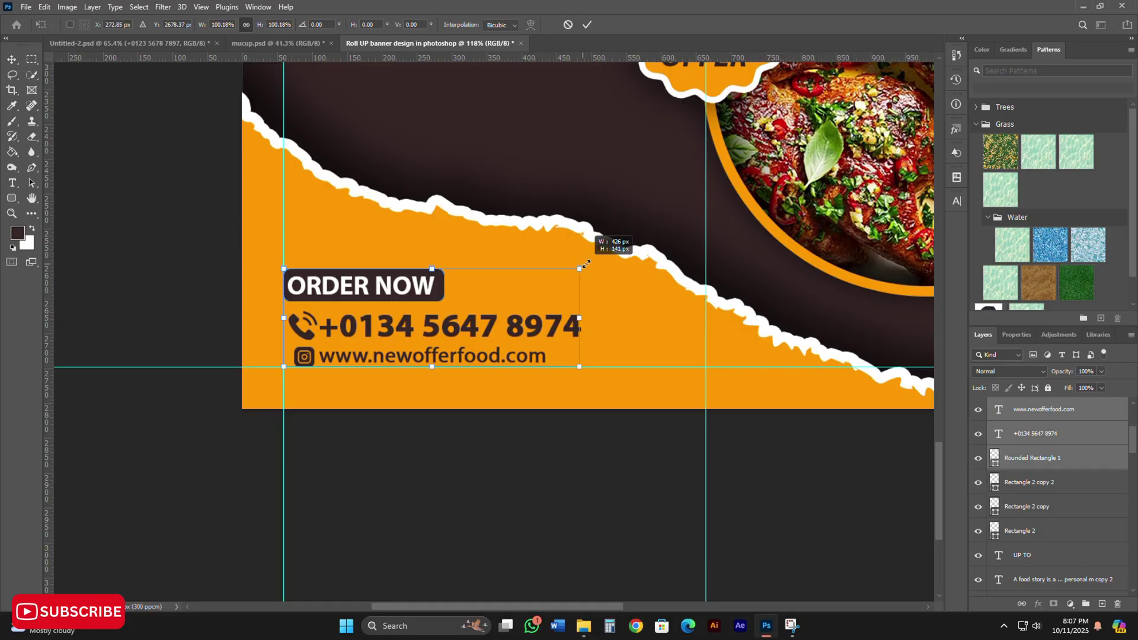
{"action": "left_click_drag", "start_coordinate": [586, 264], "coordinate": [619, 255]}
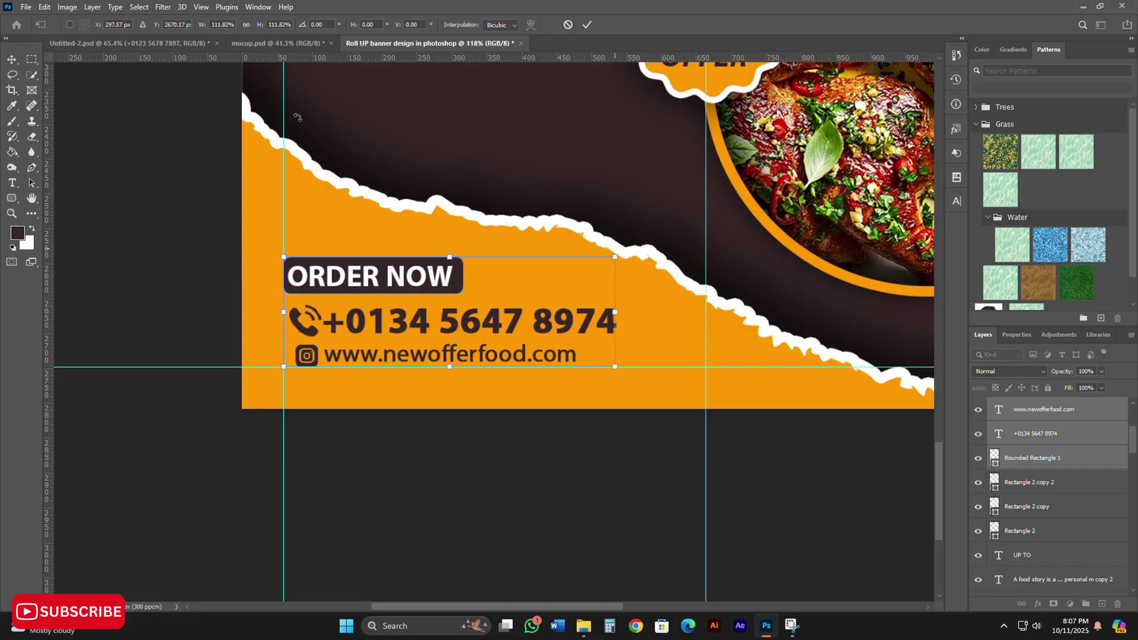
{"action": "key", "text": "Return"}
Step: Enlarge the Instagram icon and web address row further and nudge it up slightly
{"action": "scroll", "coordinate": [312, 356], "scroll_direction": "down", "scroll_amount": 3}
{"action": "scroll", "coordinate": [312, 355], "scroll_direction": "up", "scroll_amount": 2}
{"action": "scroll", "coordinate": [431, 495], "scroll_direction": "up", "scroll_amount": 2}
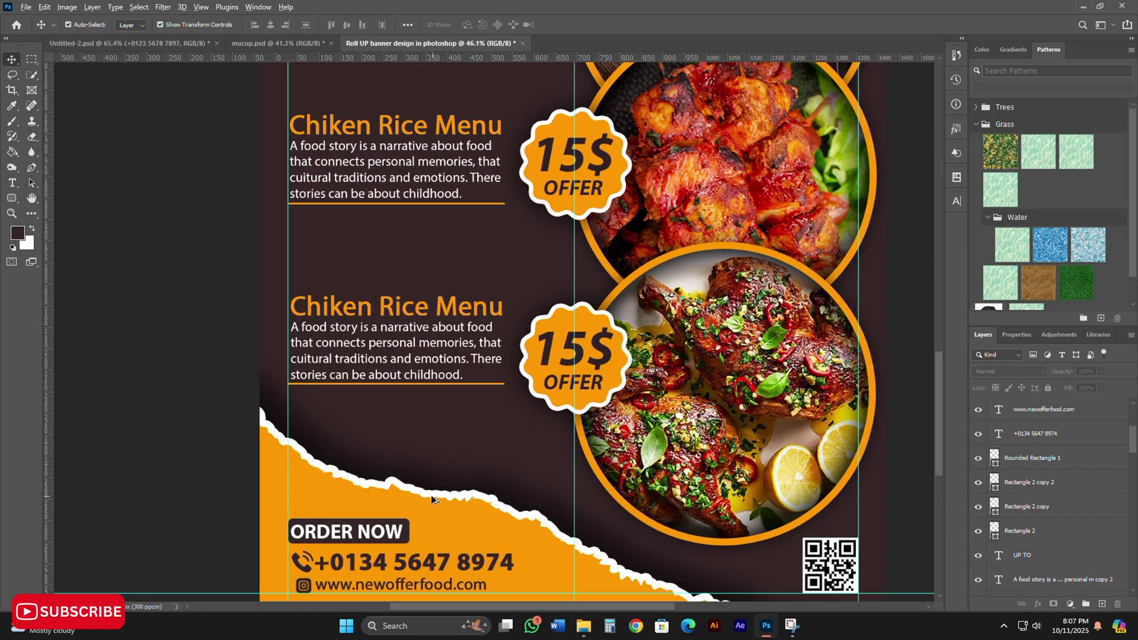
{"action": "scroll", "coordinate": [431, 495], "scroll_direction": "down", "scroll_amount": 2}
{"action": "scroll", "coordinate": [427, 497], "scroll_direction": "up", "scroll_amount": 2}
{"action": "scroll", "coordinate": [414, 466], "scroll_direction": "up", "scroll_amount": 3}
{"action": "left_click", "coordinate": [140, 406]}
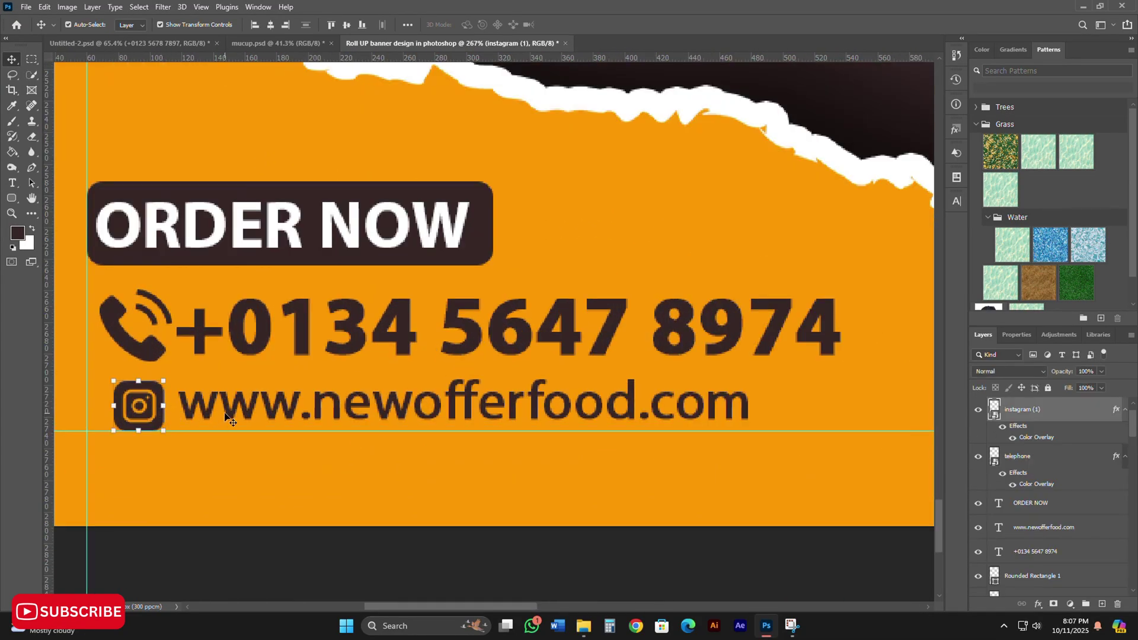
{"action": "left_click", "coordinate": [208, 412], "text": "shift"}
{"action": "scroll", "coordinate": [207, 412], "scroll_direction": "down", "scroll_amount": 2}
{"action": "key", "text": "ctrl+t"}
{"action": "left_click_drag", "start_coordinate": [617, 397], "coordinate": [685, 406]}
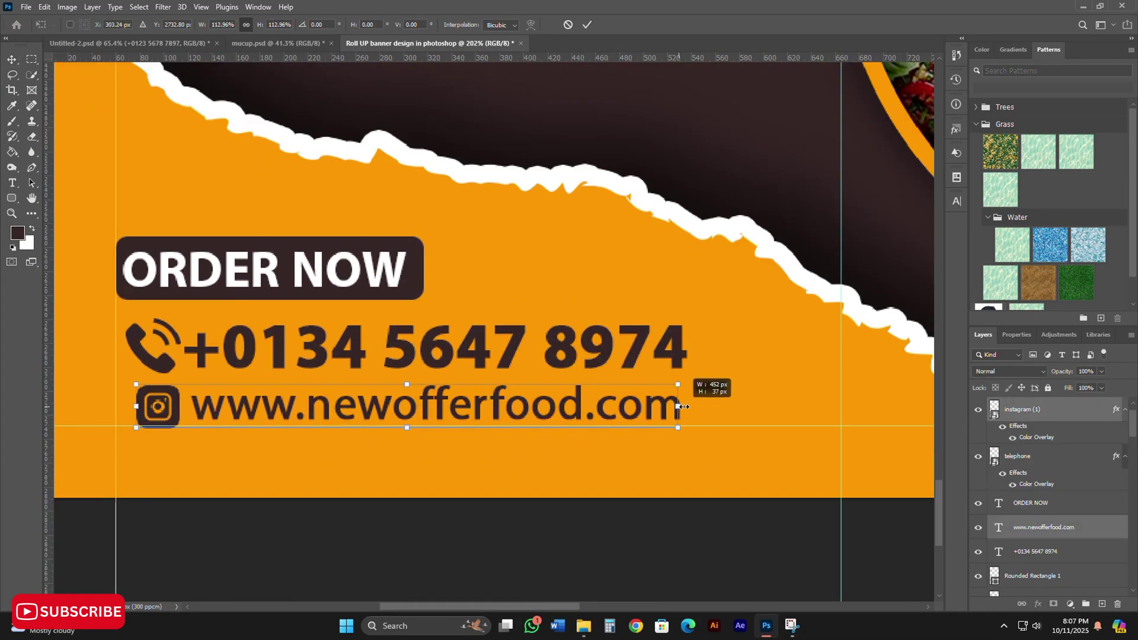
{"action": "left_click_drag", "start_coordinate": [181, 403], "coordinate": [180, 400]}
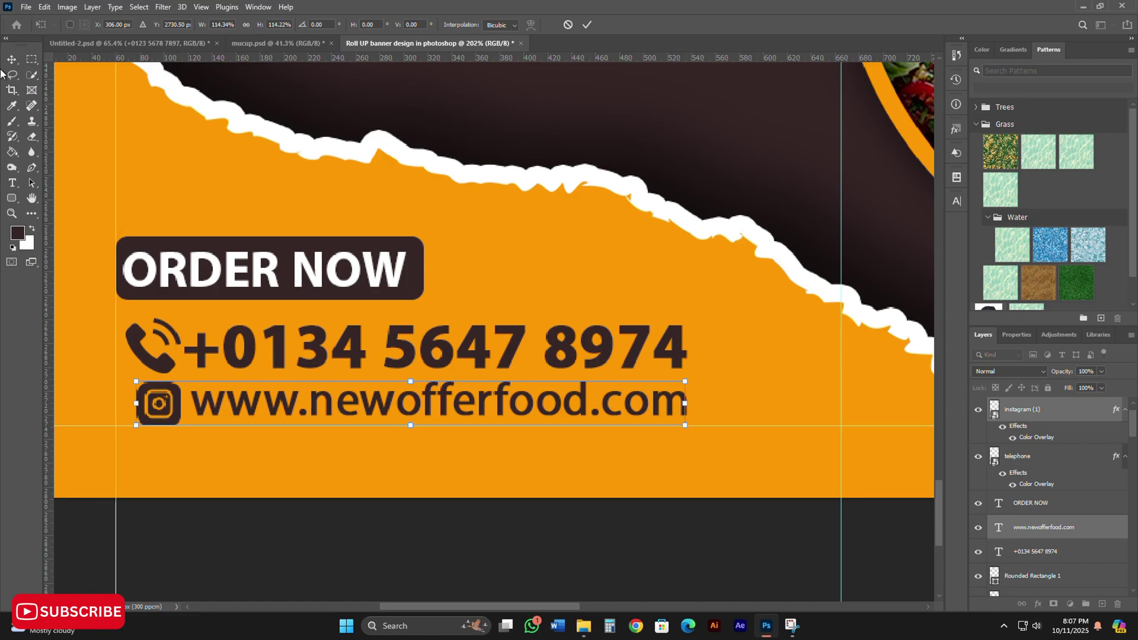
{"action": "key", "text": "Return"}
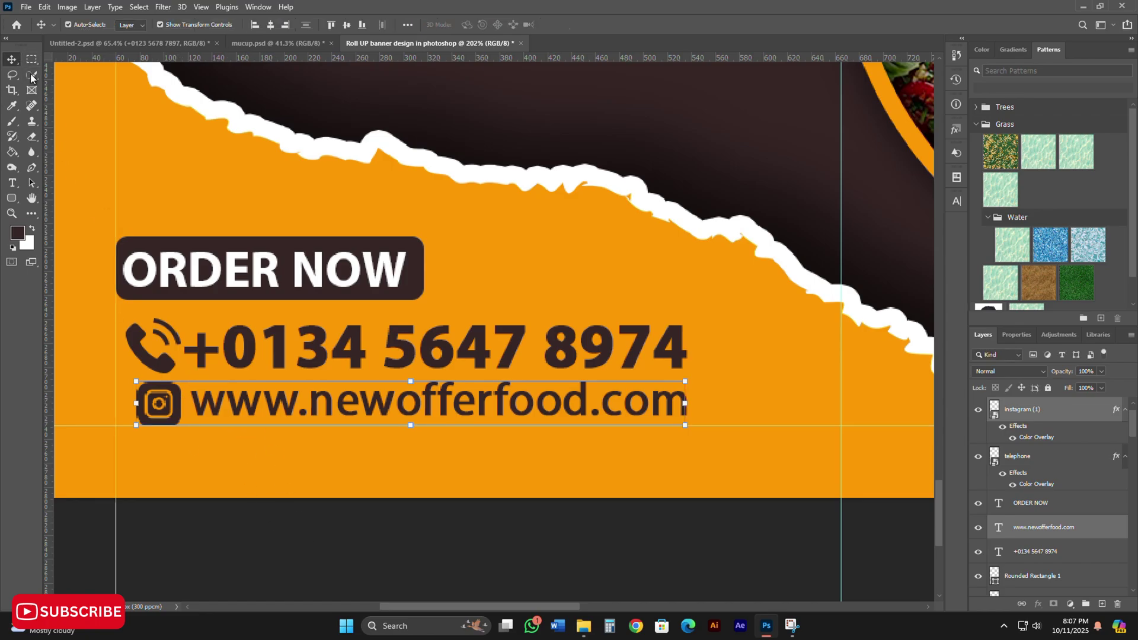
Step: Select the phone number row and phone icon layers, then expand the Food Menu folder
{"action": "left_click", "coordinate": [249, 347]}
{"action": "scroll", "coordinate": [249, 345], "scroll_direction": "up", "scroll_amount": 2}
{"action": "left_click", "coordinate": [127, 349]}
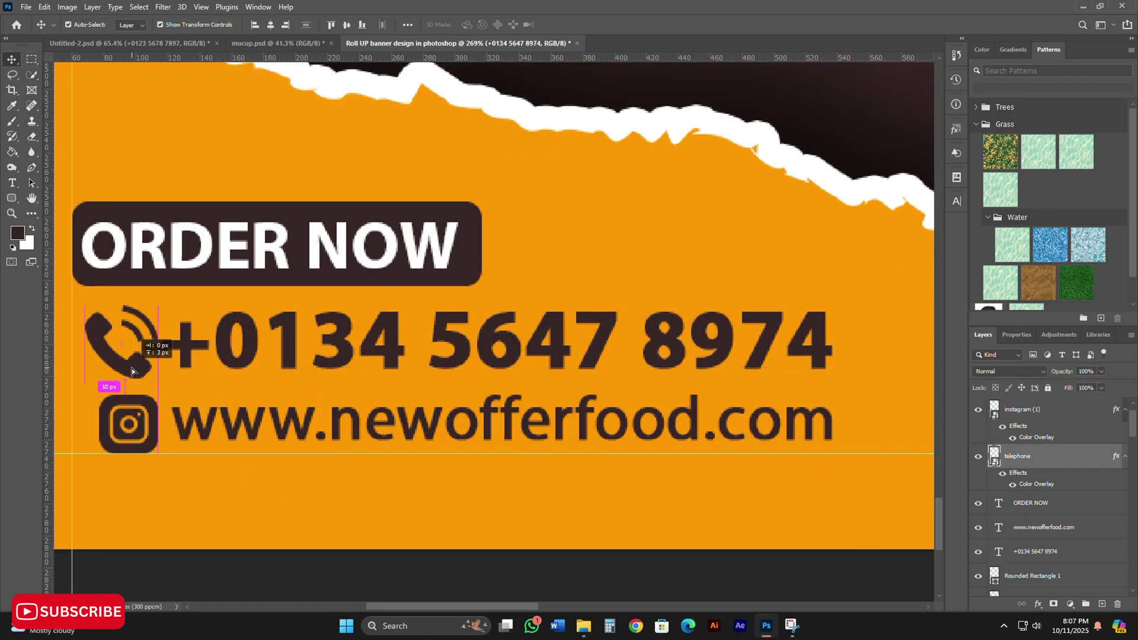
{"action": "scroll", "coordinate": [279, 452], "scroll_direction": "down", "scroll_amount": 3}
{"action": "scroll", "coordinate": [389, 369], "scroll_direction": "down", "scroll_amount": 4}
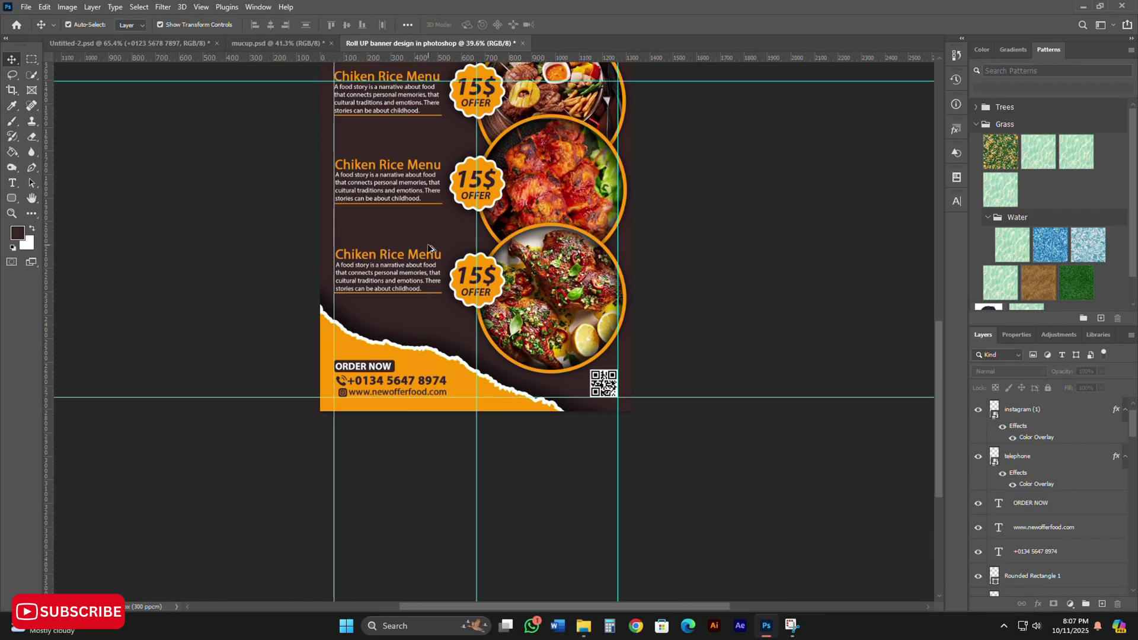
{"action": "scroll", "coordinate": [514, 295], "scroll_direction": "up", "scroll_amount": 5}
{"action": "left_click", "coordinate": [584, 625]}
Step: Drop the curved arrow graphic onto the banner and scale it between the first two menu items
{"action": "left_click_drag", "start_coordinate": [493, 140], "coordinate": [512, 330]}
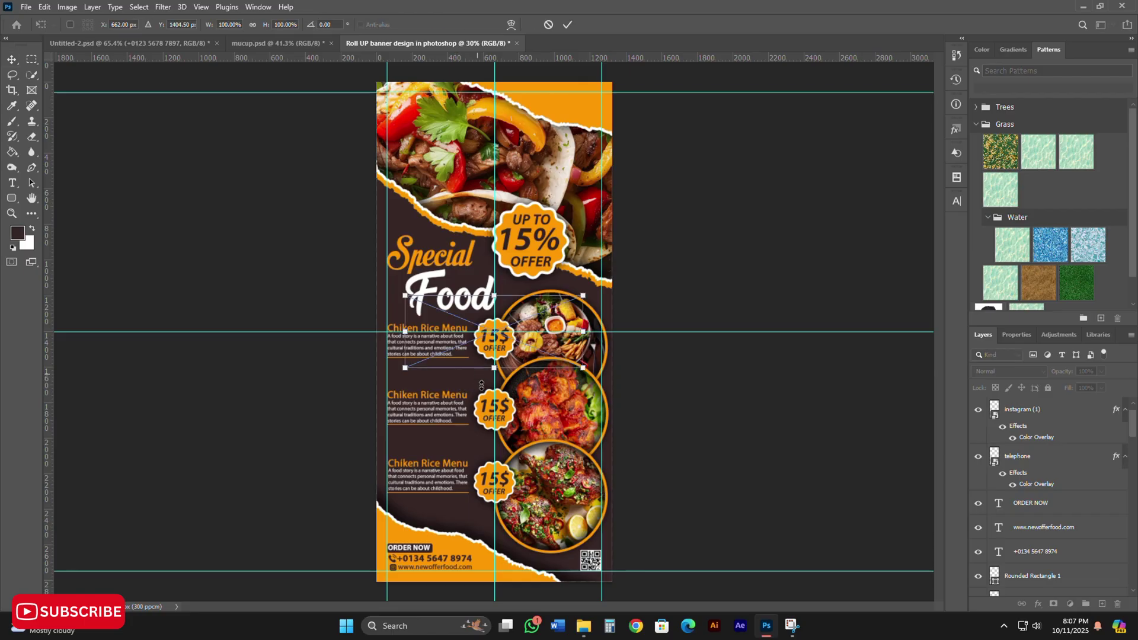
{"action": "left_click_drag", "start_coordinate": [455, 382], "coordinate": [520, 390]}
{"action": "left_click_drag", "start_coordinate": [597, 367], "coordinate": [450, 309]}
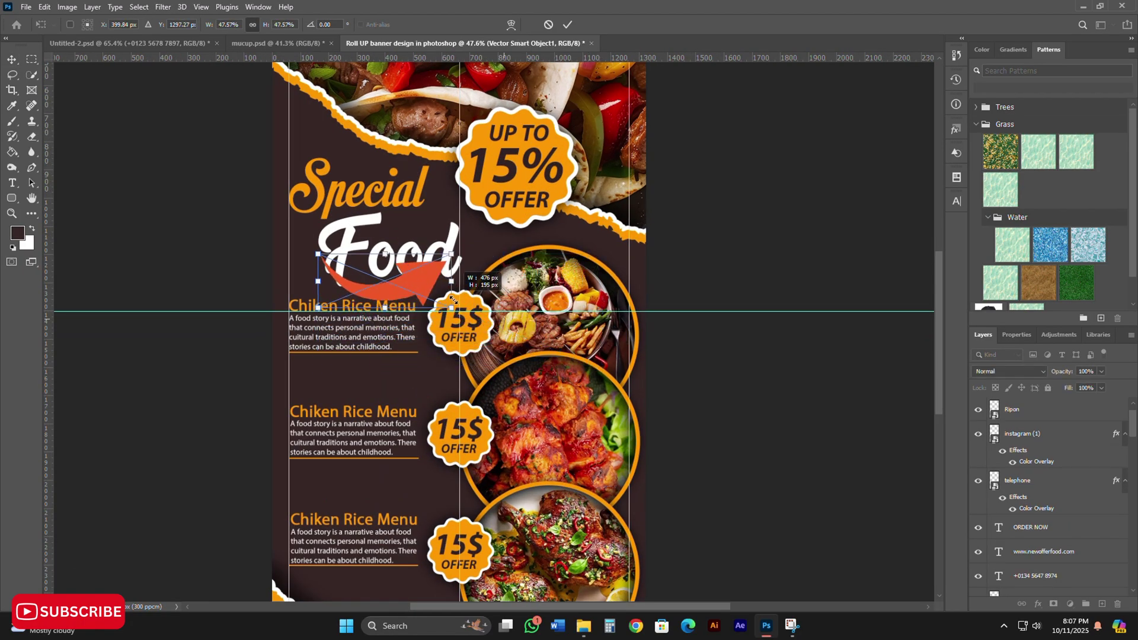
{"action": "left_click_drag", "start_coordinate": [360, 279], "coordinate": [360, 396]}
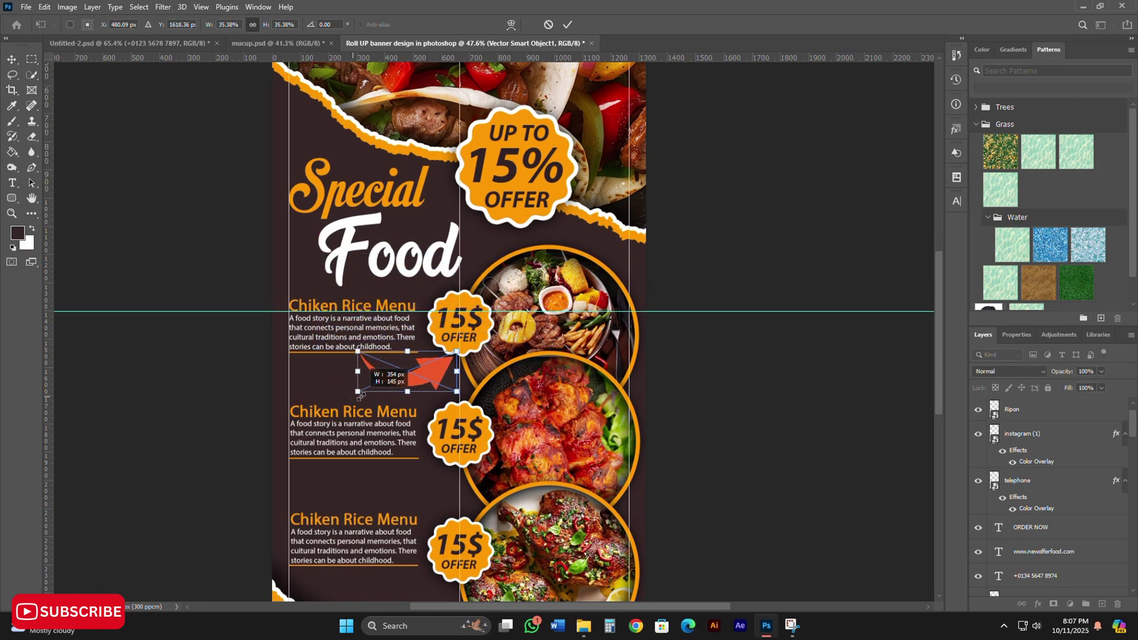
{"action": "key", "text": "Return"}
{"action": "scroll", "coordinate": [429, 361], "scroll_direction": "up", "scroll_amount": 2}
{"action": "scroll", "coordinate": [429, 361], "scroll_direction": "up", "scroll_amount": 2}
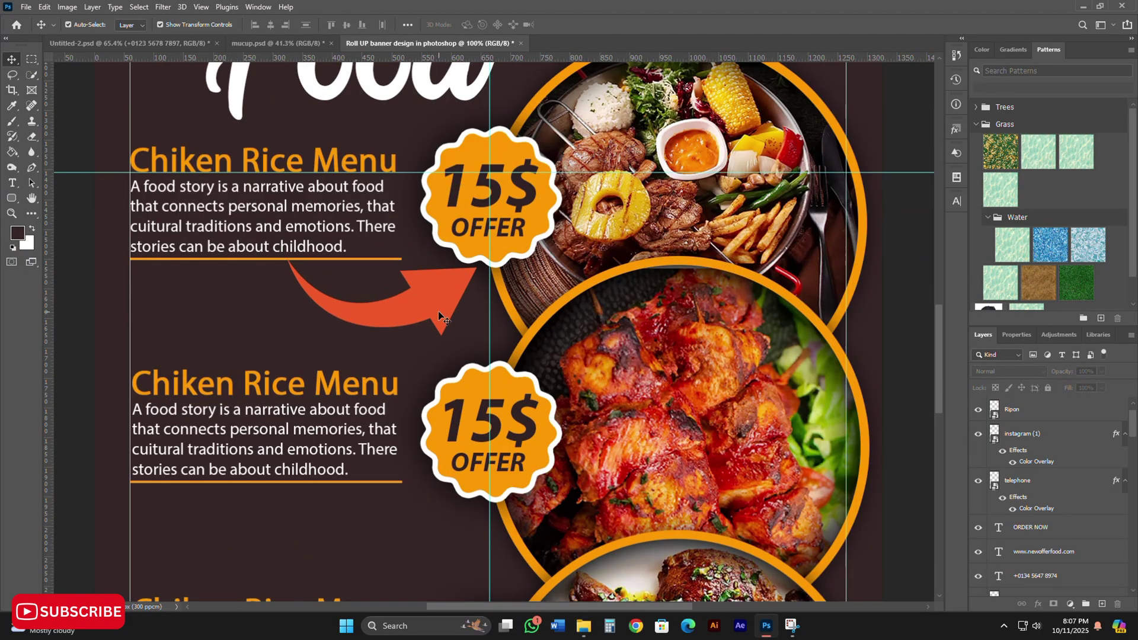
{"action": "left_click", "coordinate": [442, 321]}
Step: Move the second 15$ OFFER badge and its text up about 35 px
{"action": "scroll", "coordinate": [445, 326], "scroll_direction": "down", "scroll_amount": 2}
{"action": "scroll", "coordinate": [450, 332], "scroll_direction": "down", "scroll_amount": 2}
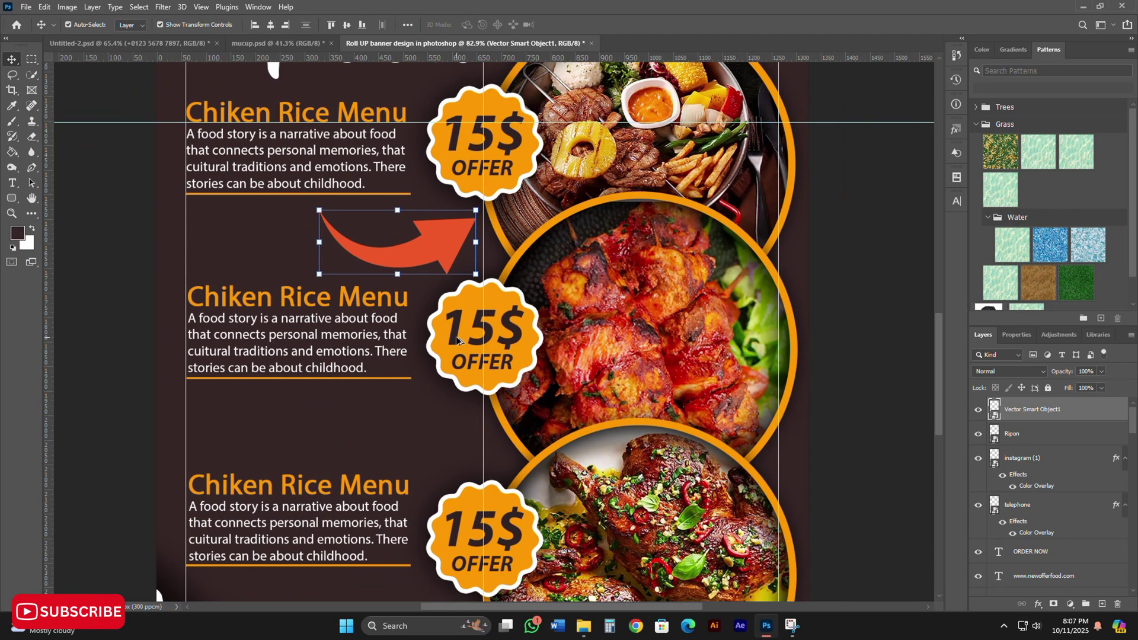
{"action": "scroll", "coordinate": [460, 335], "scroll_direction": "down", "scroll_amount": 2}
{"action": "scroll", "coordinate": [474, 335], "scroll_direction": "up", "scroll_amount": 2}
{"action": "scroll", "coordinate": [492, 335], "scroll_direction": "down", "scroll_amount": 2}
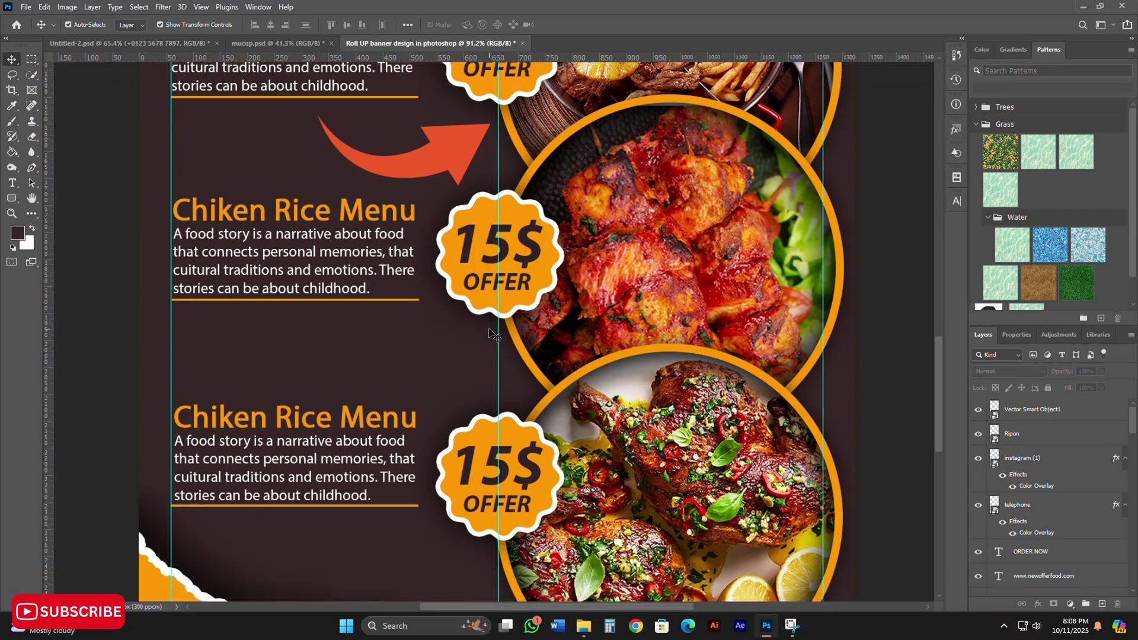
{"action": "scroll", "coordinate": [508, 335], "scroll_direction": "down", "scroll_amount": 2}
{"action": "scroll", "coordinate": [508, 335], "scroll_direction": "up", "scroll_amount": 2}
{"action": "scroll", "coordinate": [516, 350], "scroll_direction": "down", "scroll_amount": 2}
{"action": "left_click", "coordinate": [548, 384]}
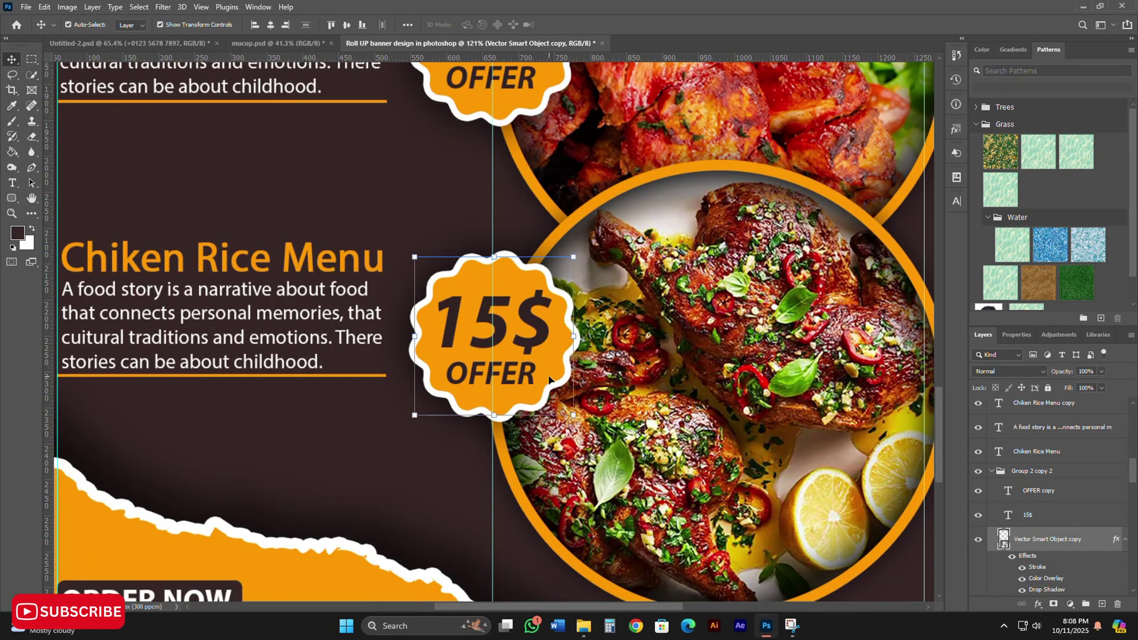
{"action": "left_click", "coordinate": [537, 343], "text": "shift"}
{"action": "key", "text": "ctrl+t"}
{"action": "scroll", "coordinate": [538, 343], "scroll_direction": "down", "scroll_amount": 2}
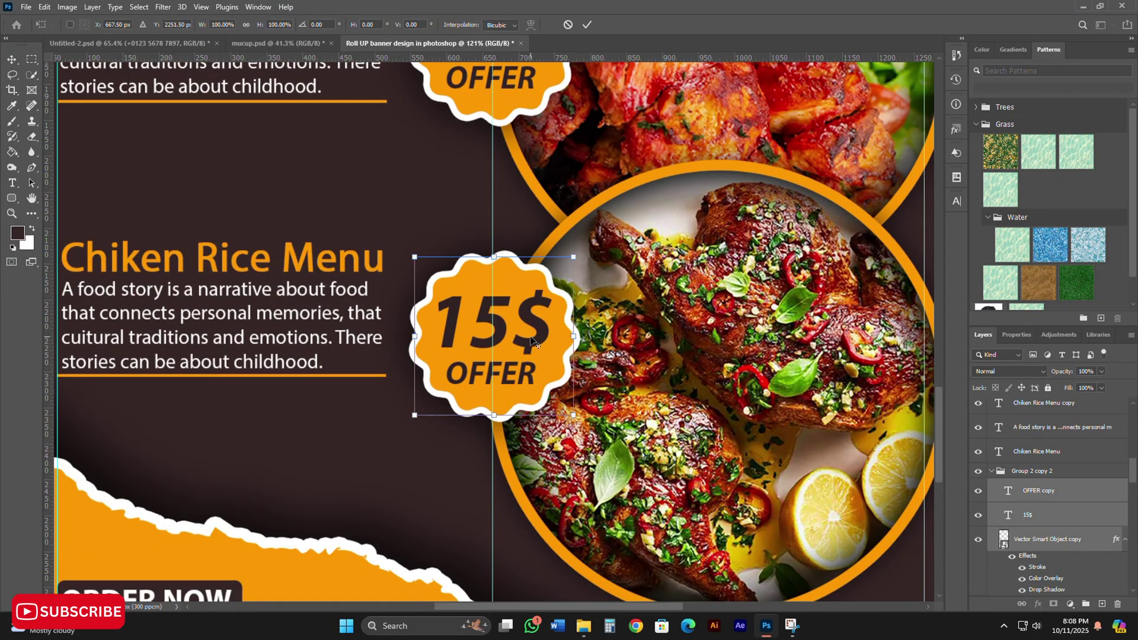
{"action": "left_click_drag", "start_coordinate": [531, 331], "coordinate": [533, 318]}
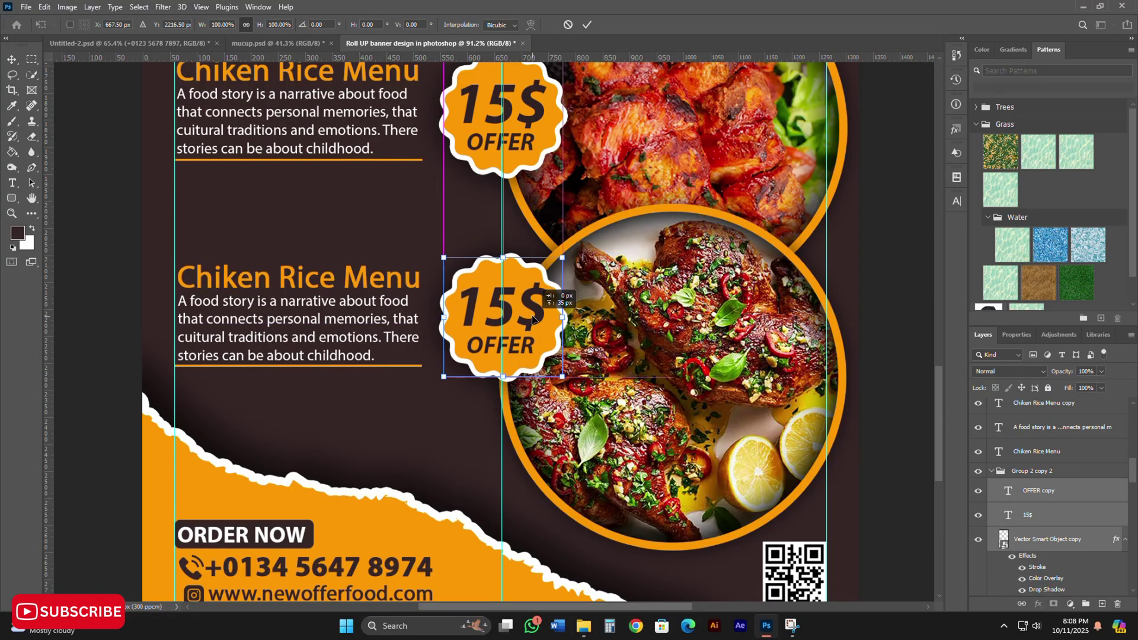
{"action": "scroll", "coordinate": [533, 318], "scroll_direction": "down", "scroll_amount": 1}
{"action": "scroll", "coordinate": [409, 132], "scroll_direction": "down", "scroll_amount": 2}
{"action": "key", "text": "Return"}
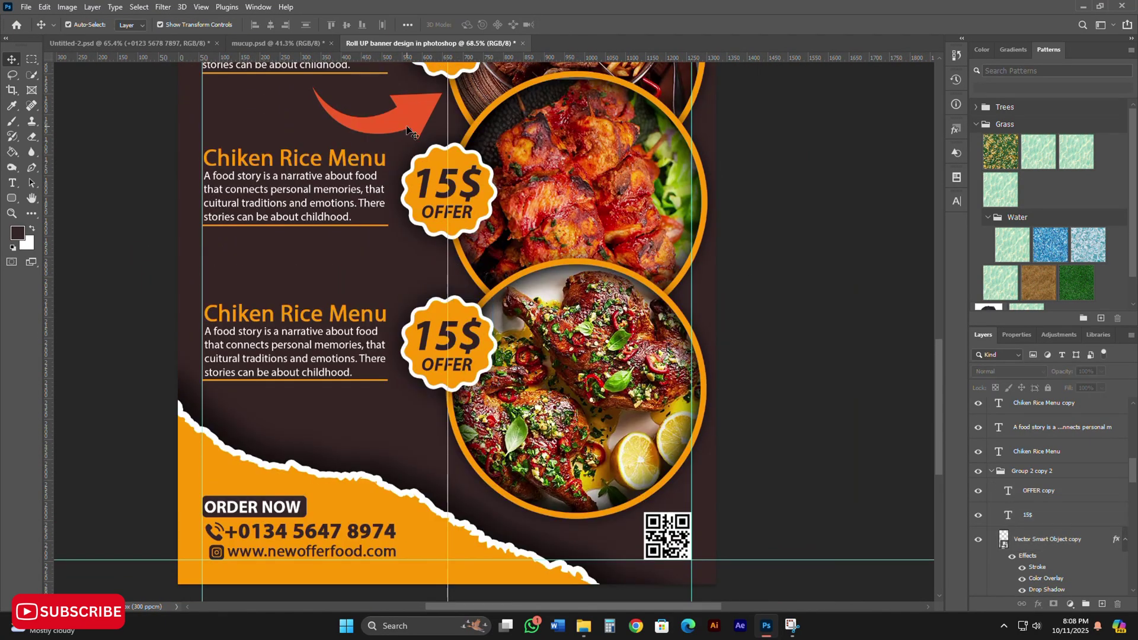
Step: Give the arrow an orange Color Overlay layer style
{"action": "left_click", "coordinate": [411, 119]}
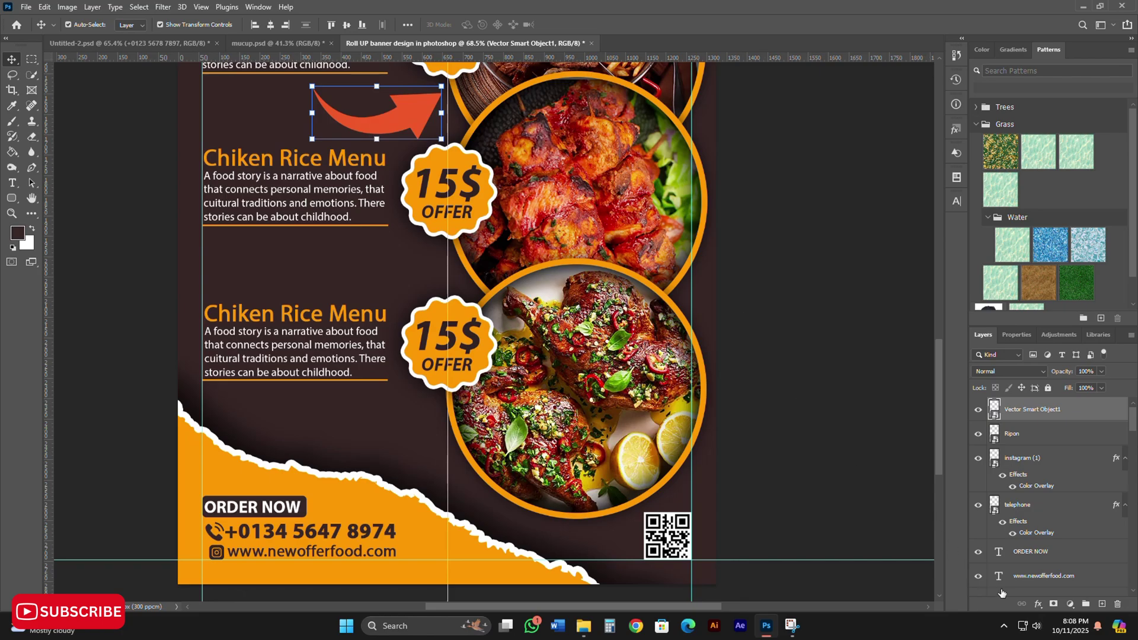
{"action": "left_click", "coordinate": [1038, 603]}
{"action": "left_click", "coordinate": [1058, 563]}
{"action": "left_click", "coordinate": [878, 323]}
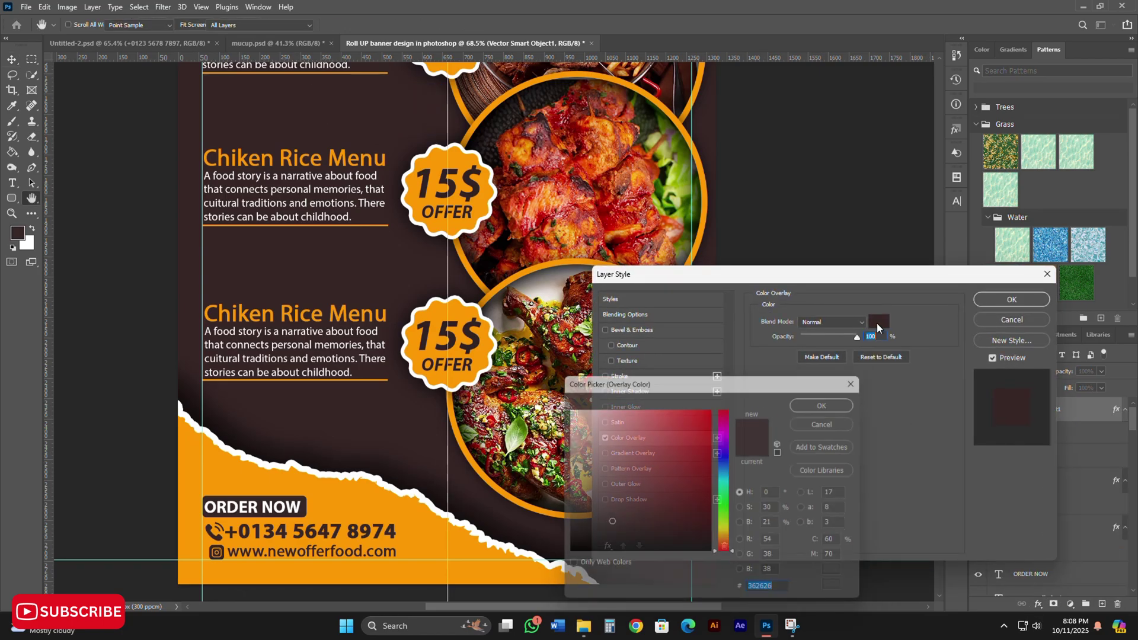
{"action": "left_click", "coordinate": [255, 450]}
{"action": "left_click", "coordinate": [822, 405]}
{"action": "left_click", "coordinate": [1012, 300]}
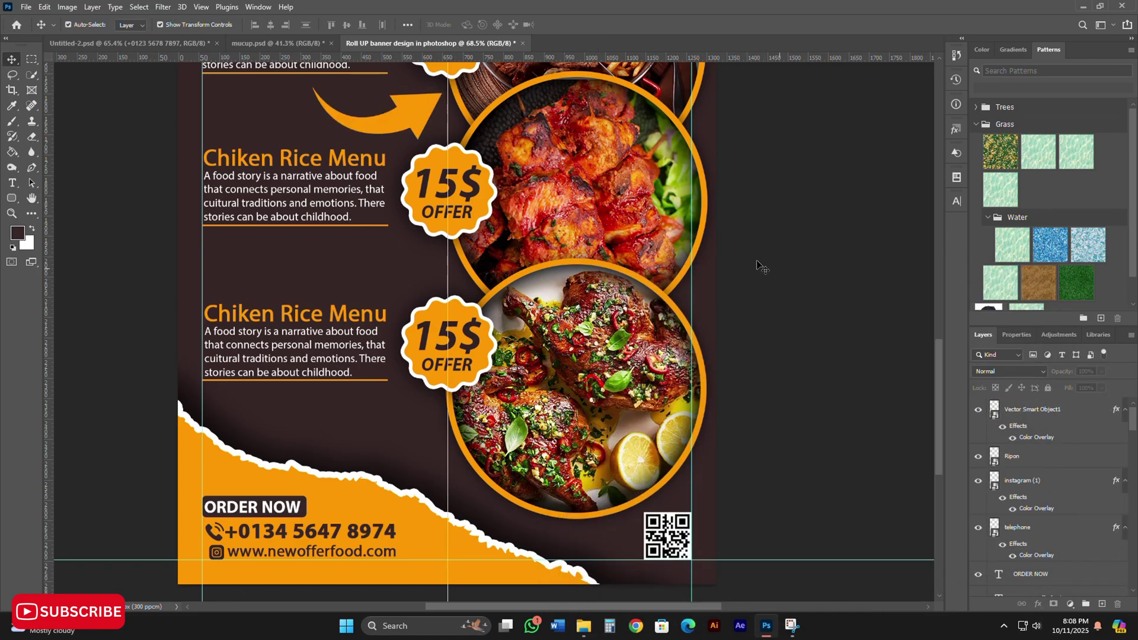
Step: Resize the orange arrow and confirm its new size
{"action": "scroll", "coordinate": [762, 266], "scroll_direction": "up", "scroll_amount": 2}
{"action": "scroll", "coordinate": [430, 222], "scroll_direction": "up", "scroll_amount": 5}
{"action": "left_click_drag", "start_coordinate": [221, 271], "coordinate": [225, 268]}
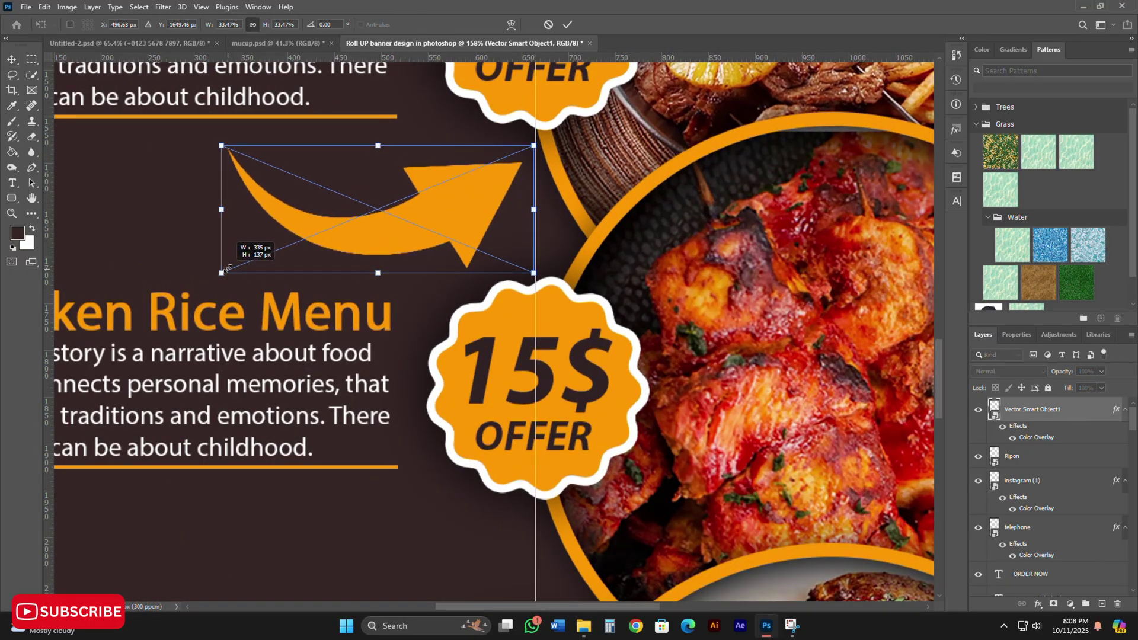
{"action": "scroll", "coordinate": [380, 267], "scroll_direction": "down", "scroll_amount": 5}
{"action": "left_click", "coordinate": [156, 212]}
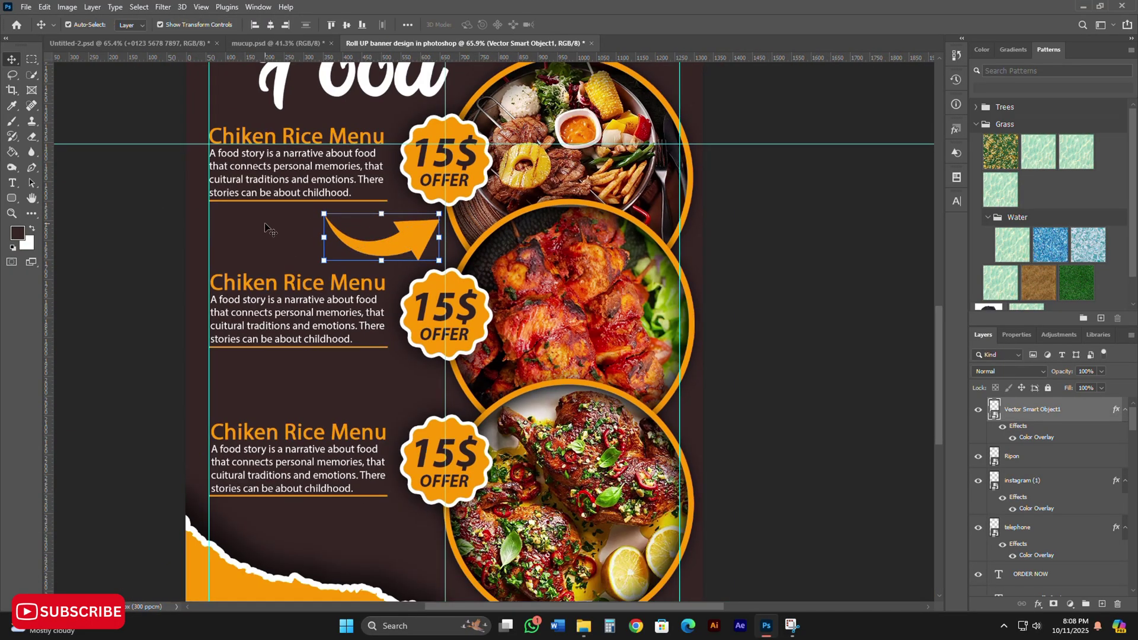
Step: Duplicate the orange arrow below the second and third menu items
{"action": "left_click", "coordinate": [407, 245]}
{"action": "scroll", "coordinate": [407, 245], "scroll_direction": "down", "scroll_amount": 2}
{"action": "left_click_drag", "start_coordinate": [385, 243], "coordinate": [409, 356]}
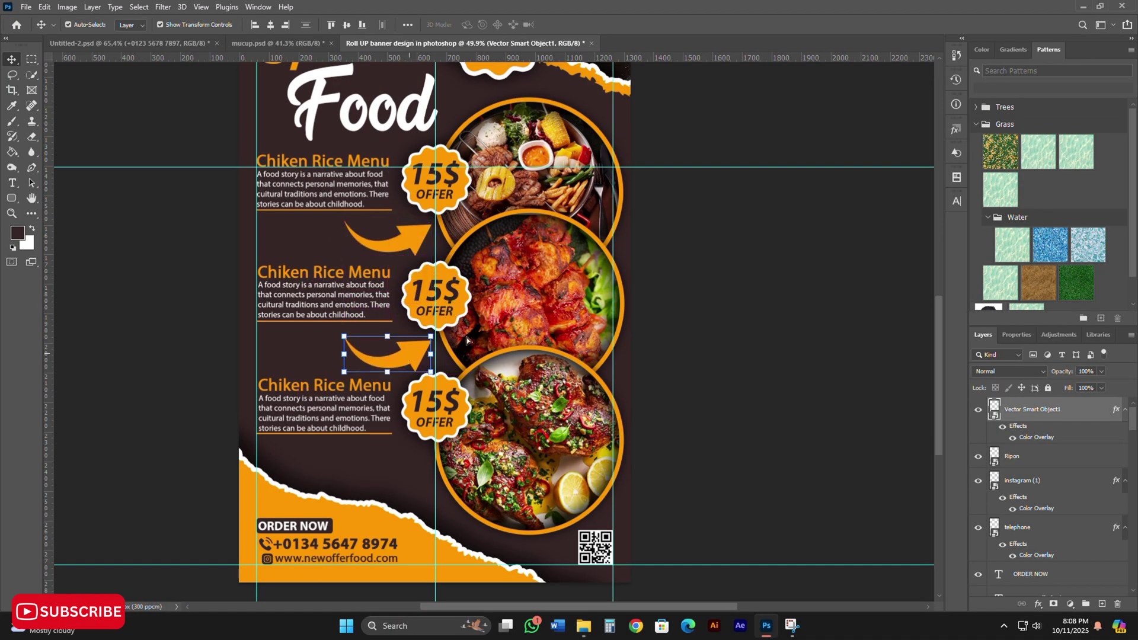
{"action": "scroll", "coordinate": [466, 340], "scroll_direction": "down", "scroll_amount": 3}
{"action": "left_click_drag", "start_coordinate": [408, 264], "coordinate": [407, 382]}
{"action": "left_click", "coordinate": [649, 299]}
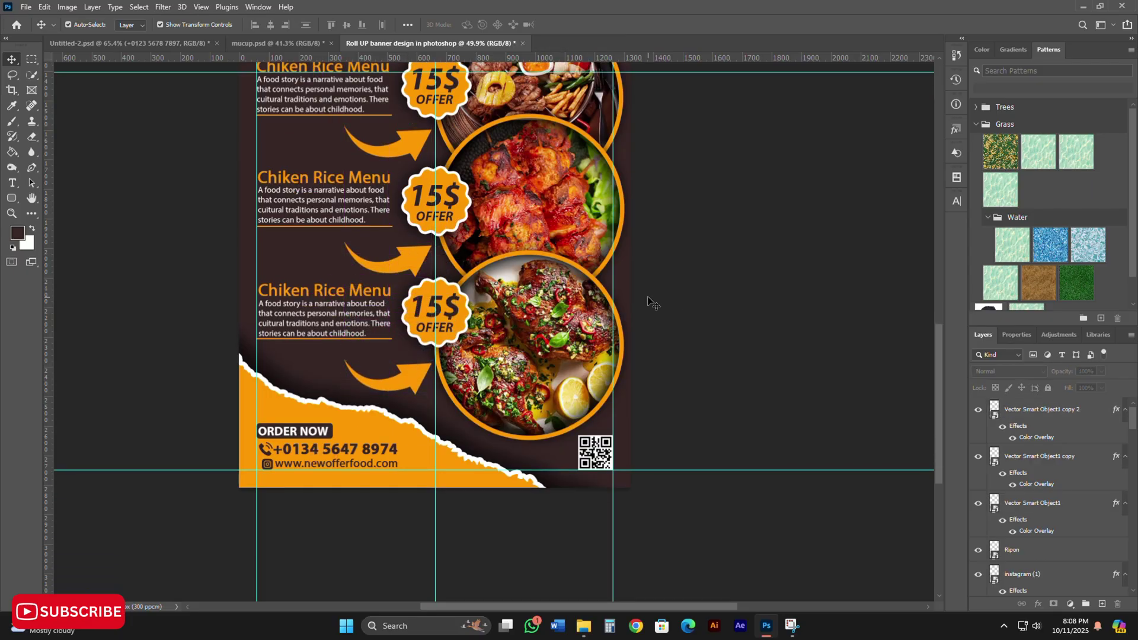
{"action": "scroll", "coordinate": [421, 365], "scroll_direction": "up", "scroll_amount": 2}
{"action": "left_click", "coordinate": [415, 384]}
{"action": "scroll", "coordinate": [415, 385], "scroll_direction": "down", "scroll_amount": 2}
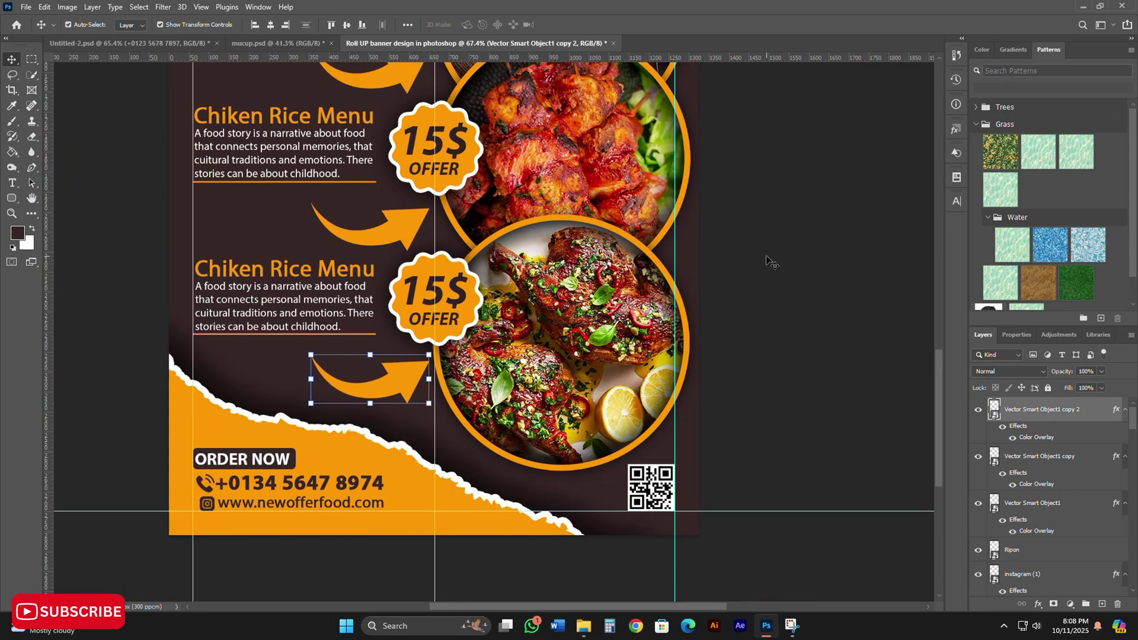
{"action": "left_click", "coordinate": [771, 261]}
Step: Check the three arrows across the banner and select the Rectangle 1 layer
{"action": "scroll", "coordinate": [520, 250], "scroll_direction": "down", "scroll_amount": 2}
{"action": "scroll", "coordinate": [521, 250], "scroll_direction": "up", "scroll_amount": 3}
{"action": "scroll", "coordinate": [412, 307], "scroll_direction": "up", "scroll_amount": 1}
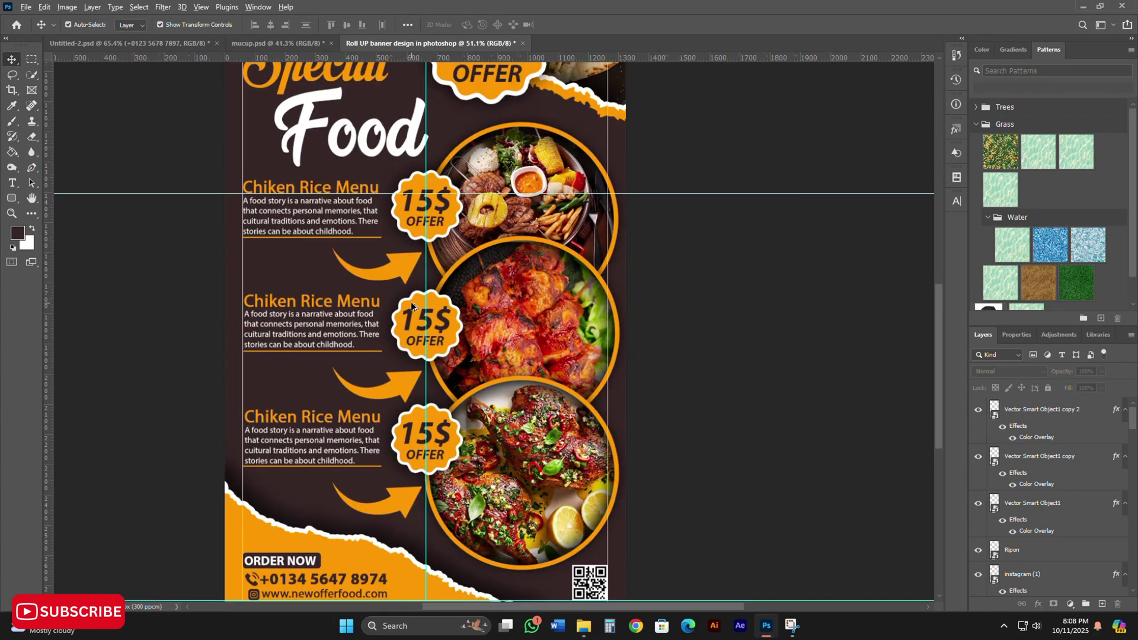
{"action": "scroll", "coordinate": [412, 307], "scroll_direction": "down", "scroll_amount": 1}
{"action": "scroll", "coordinate": [412, 299], "scroll_direction": "up", "scroll_amount": 1}
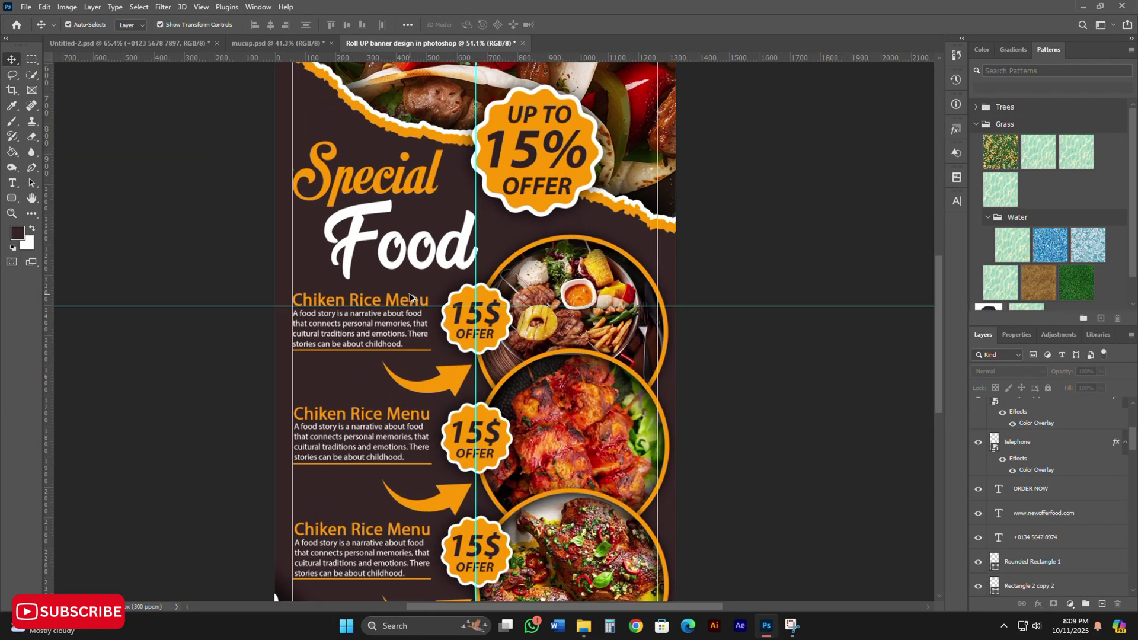
{"action": "scroll", "coordinate": [413, 298], "scroll_direction": "down", "scroll_amount": 1}
{"action": "left_click", "coordinate": [717, 385]}
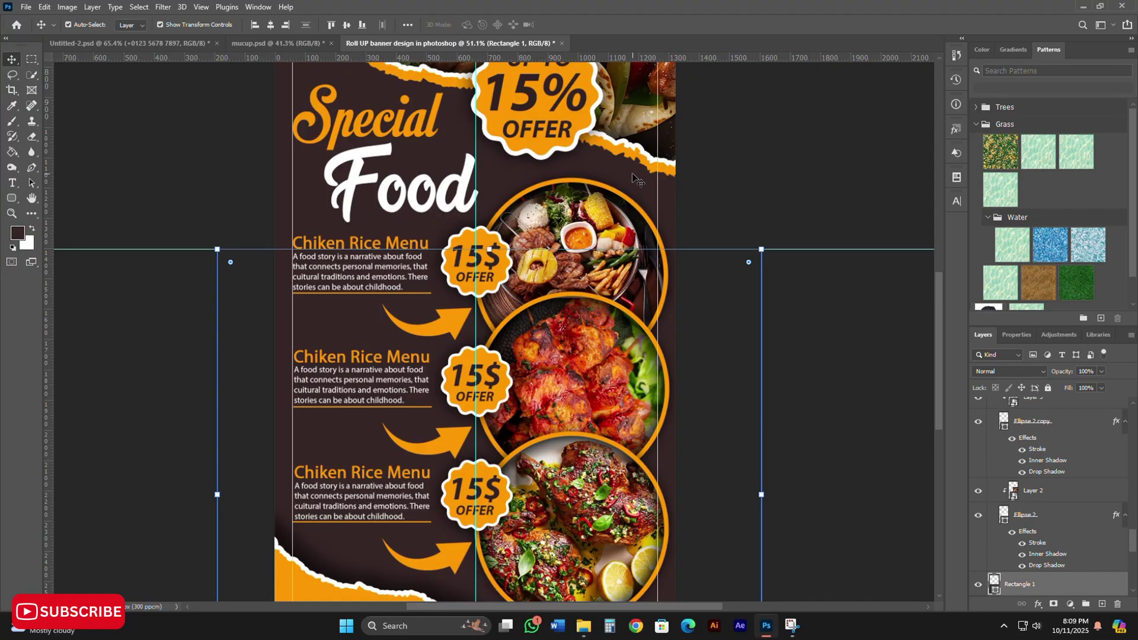
Step: Select Layer 5 and set the foreground colour to dark brown #362626
{"action": "scroll", "coordinate": [1055, 504], "scroll_direction": "down", "scroll_amount": 2}
{"action": "left_click", "coordinate": [1055, 561]}
{"action": "scroll", "coordinate": [492, 332], "scroll_direction": "down", "scroll_amount": 1}
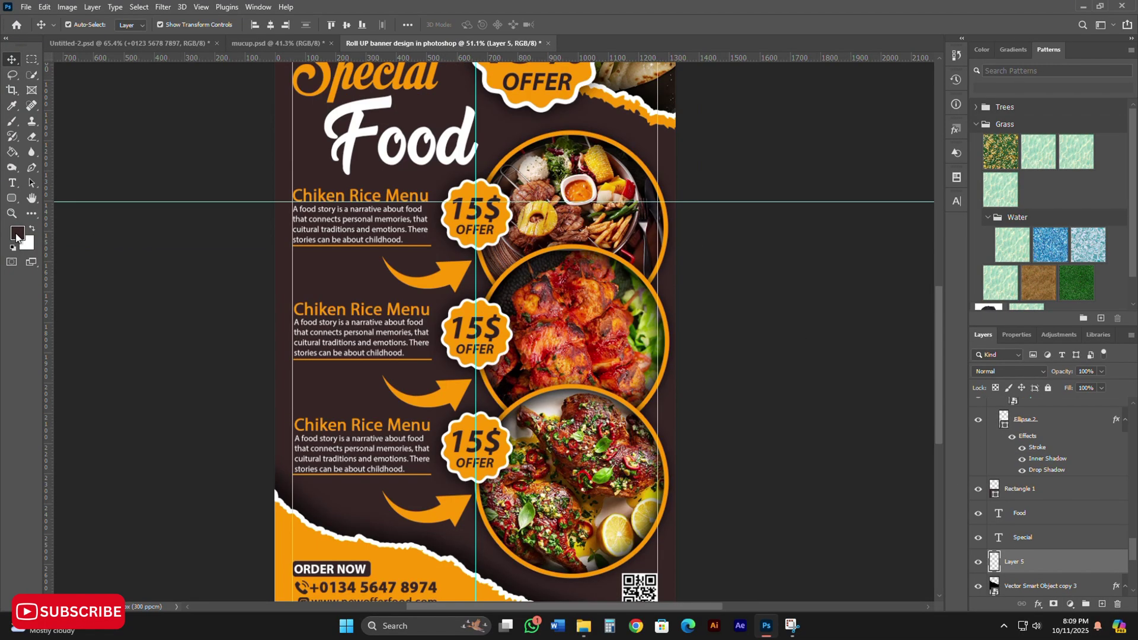
{"action": "left_click", "coordinate": [17, 232]}
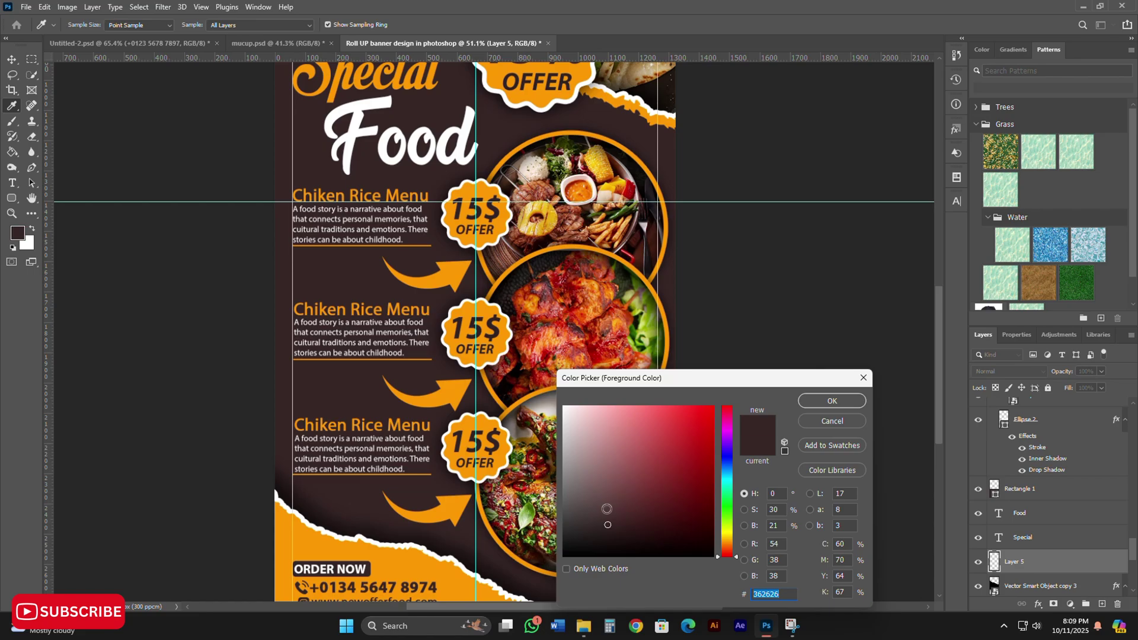
{"action": "left_click", "coordinate": [817, 403]}
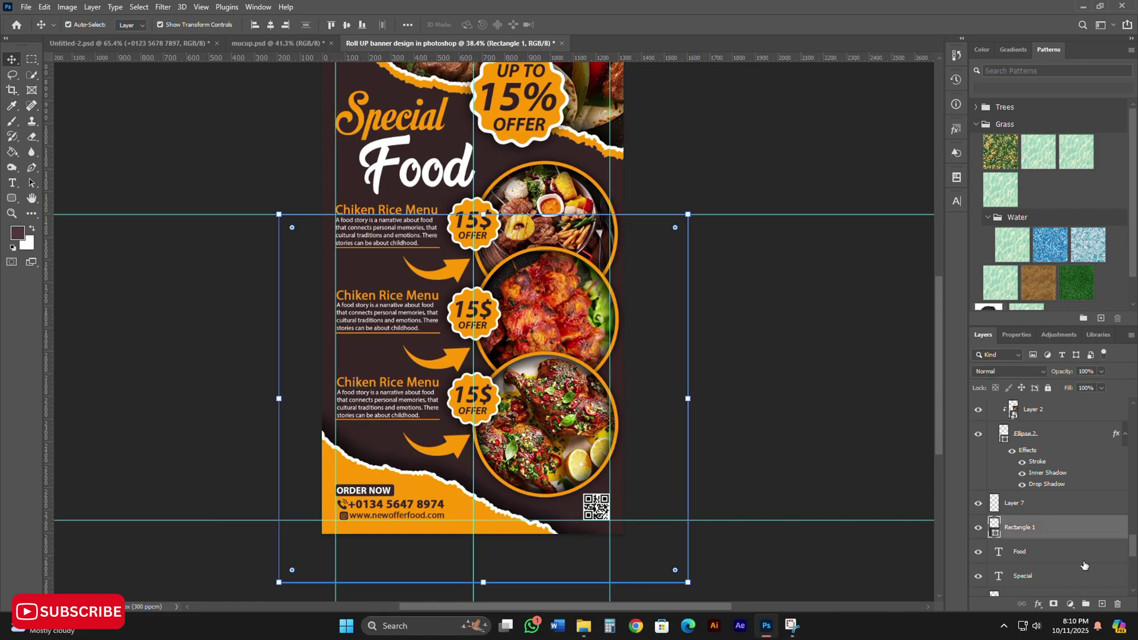
Step: Move the Food and Special heading layers higher in the layer stack
{"action": "left_click", "coordinate": [1082, 558]}
{"action": "left_click", "coordinate": [1055, 576], "text": "shift"}
{"action": "left_click_drag", "start_coordinate": [1052, 575], "coordinate": [1047, 495]}
Step: Paint dark brown shading with a soft brush at 46% opacity
{"action": "left_click", "coordinate": [1038, 585]}
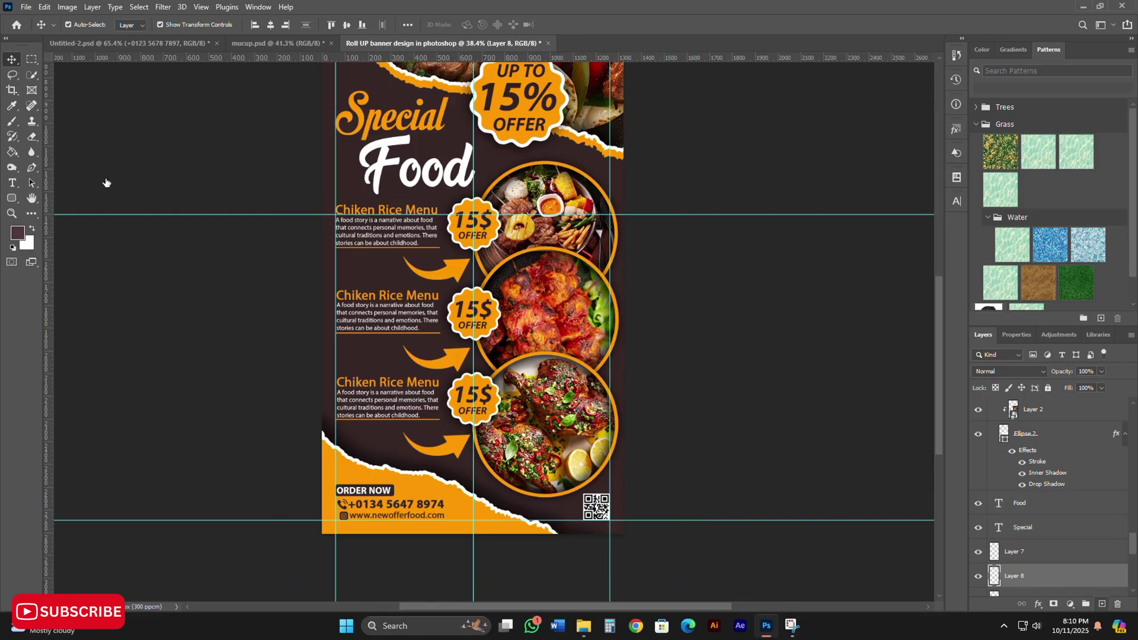
{"action": "left_click", "coordinate": [12, 122]}
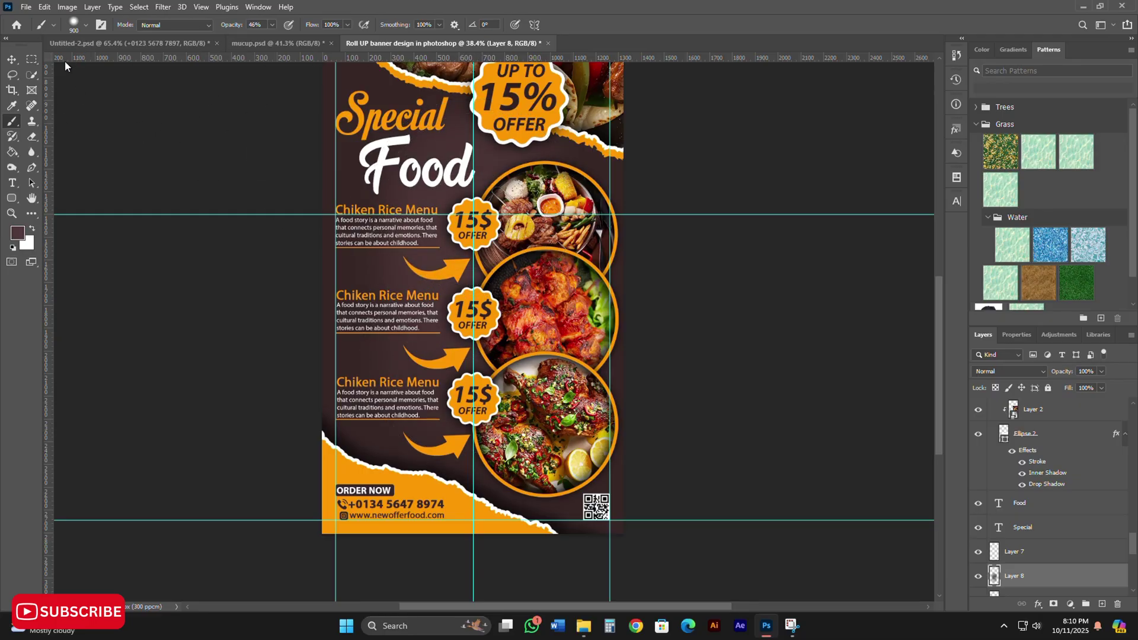
{"action": "key", "text": "v"}
{"action": "scroll", "coordinate": [547, 200], "scroll_direction": "up", "scroll_amount": 5}
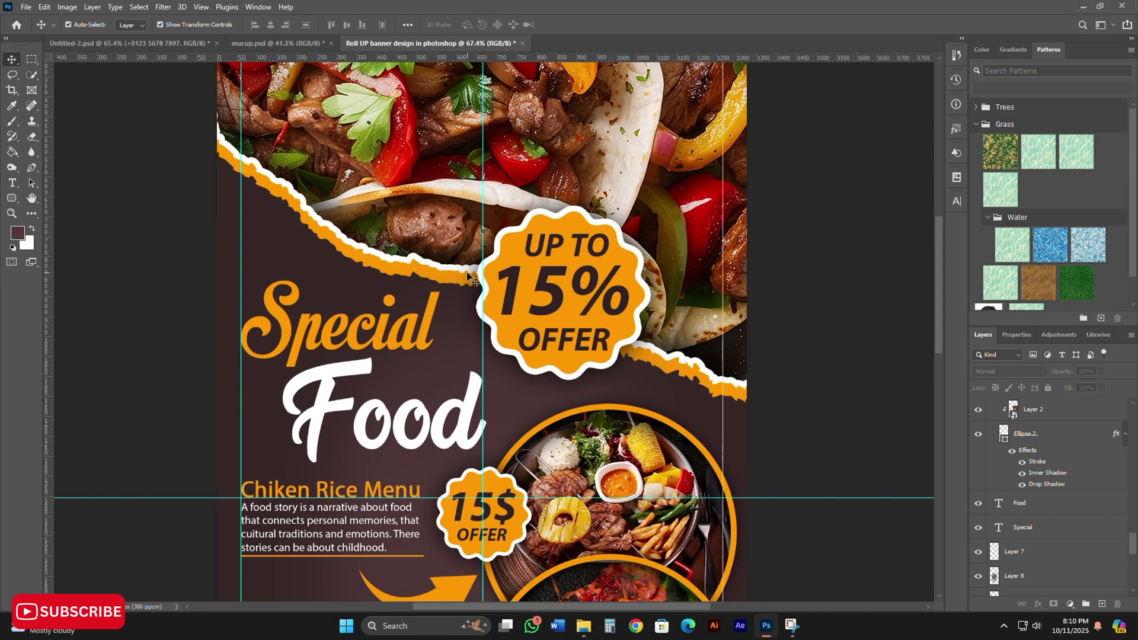
{"action": "scroll", "coordinate": [472, 277], "scroll_direction": "down", "scroll_amount": 3}
Step: Place the Logo file as an embedded image near the top of the banner
{"action": "scroll", "coordinate": [472, 277], "scroll_direction": "down", "scroll_amount": 3}
{"action": "key", "text": "m"}
{"action": "left_click", "coordinate": [26, 6]}
{"action": "left_click", "coordinate": [100, 241]}
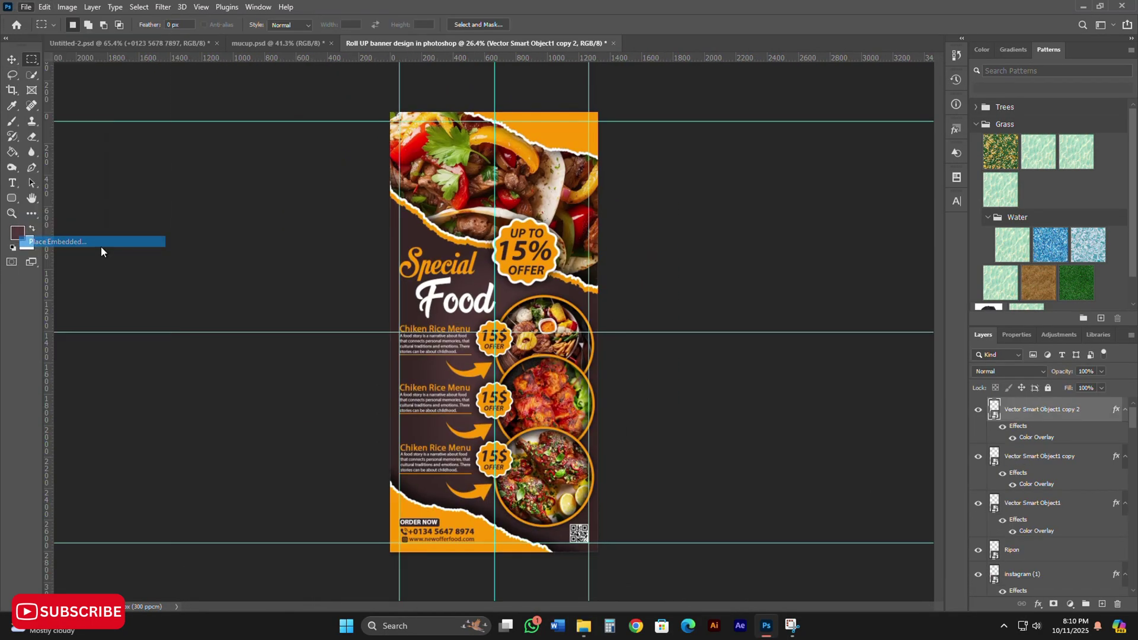
{"action": "scroll", "coordinate": [287, 177], "scroll_direction": "down", "scroll_amount": 5}
{"action": "left_click", "coordinate": [133, 146]}
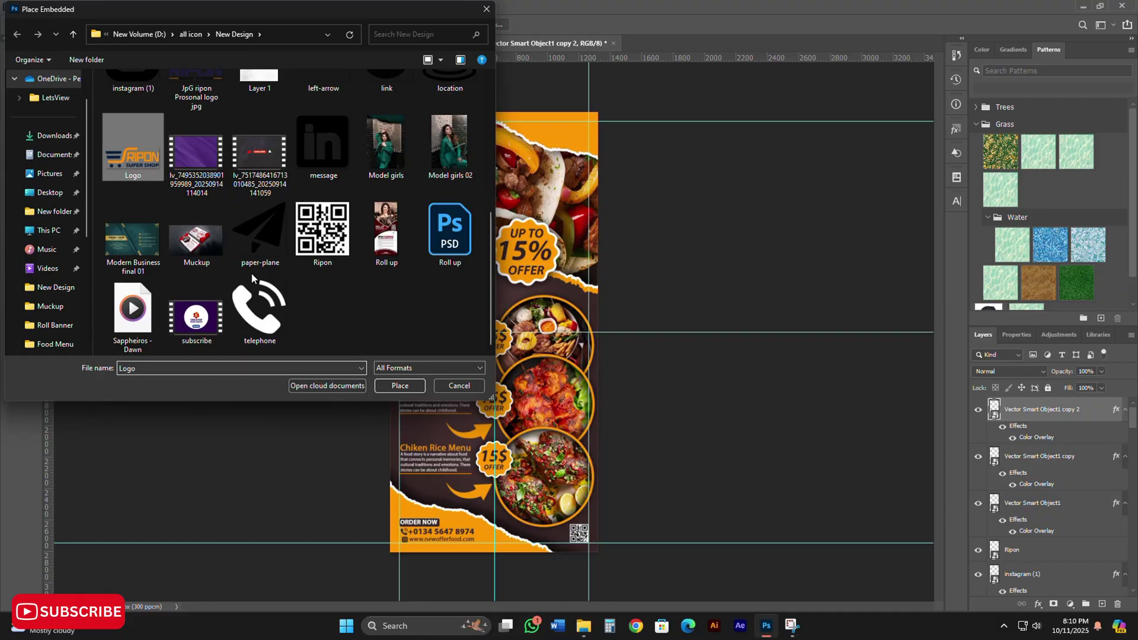
{"action": "left_click", "coordinate": [410, 383]}
{"action": "left_click_drag", "start_coordinate": [537, 344], "coordinate": [530, 171]}
{"action": "key", "text": "Return"}
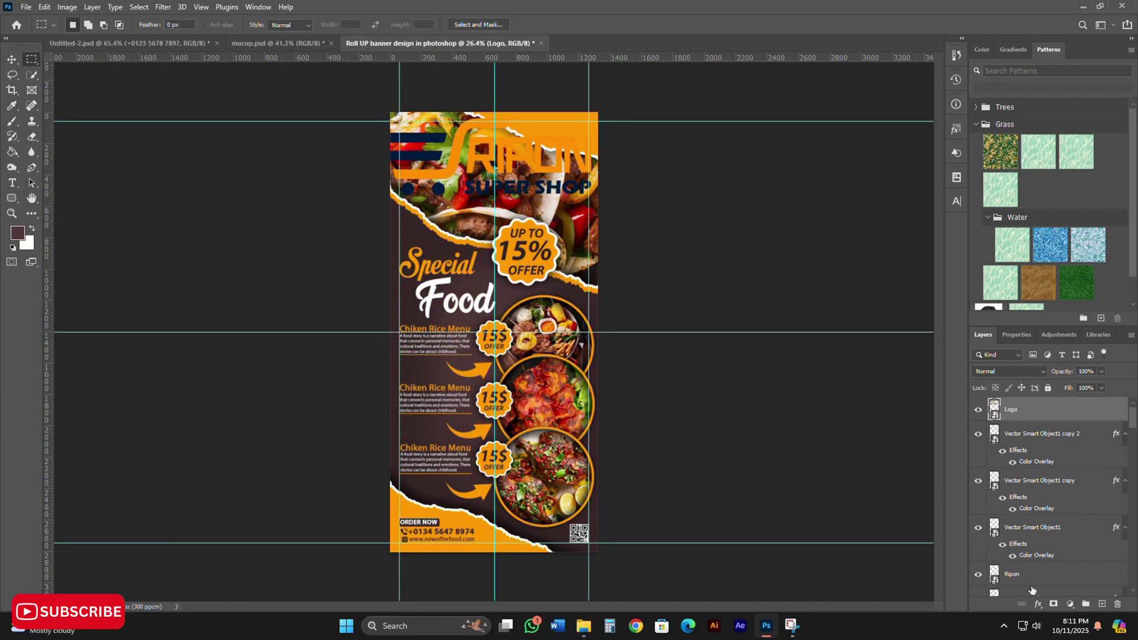
Step: Add a dark brown Color Overlay, sampled from the banner background, to the logo
{"action": "left_click", "coordinate": [1038, 604]}
{"action": "left_click", "coordinate": [1052, 560]}
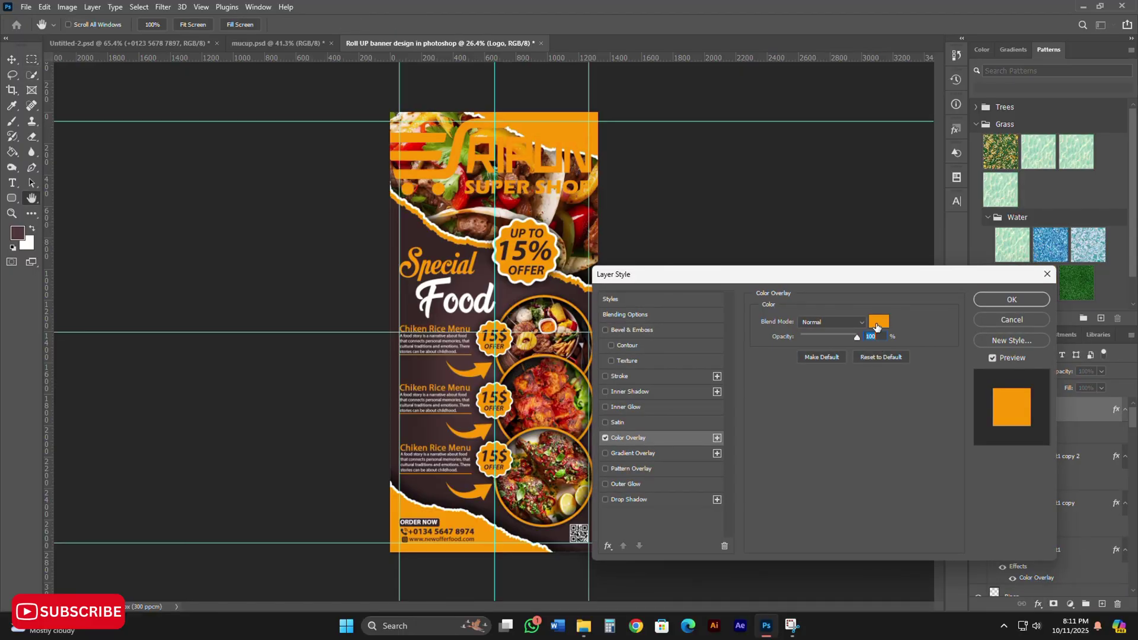
{"action": "left_click", "coordinate": [878, 322]}
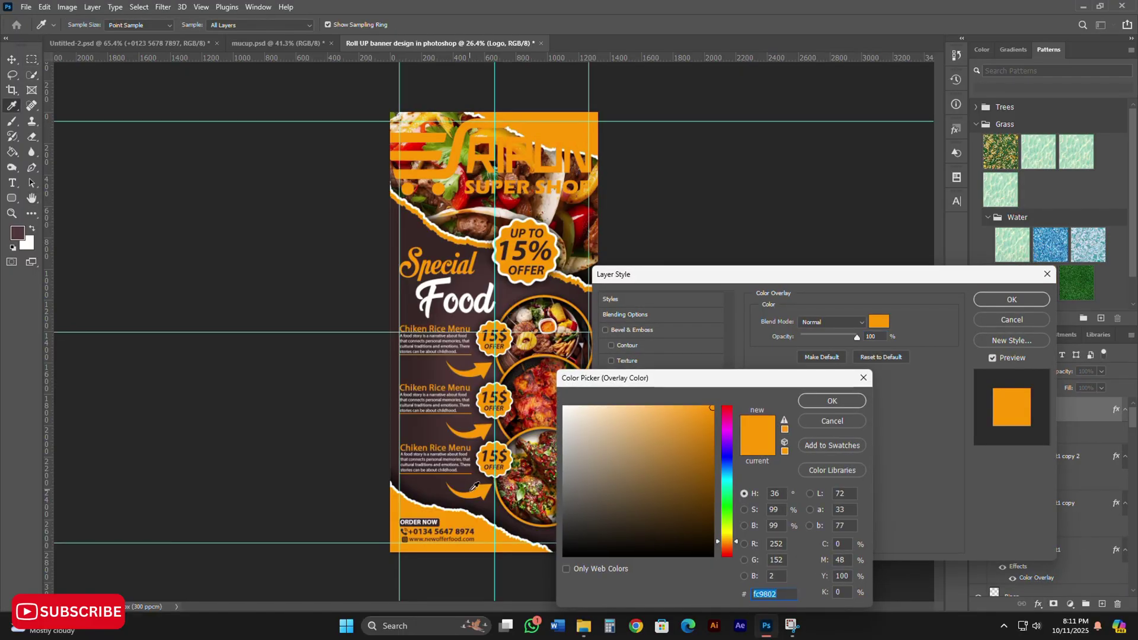
{"action": "left_click", "coordinate": [412, 221]}
{"action": "left_click", "coordinate": [832, 402]}
{"action": "left_click", "coordinate": [1012, 300]}
Step: Shrink the logo into the top-right orange header and nudge the header strip down
{"action": "key", "text": "m"}
{"action": "scroll", "coordinate": [547, 191], "scroll_direction": "up", "scroll_amount": 3}
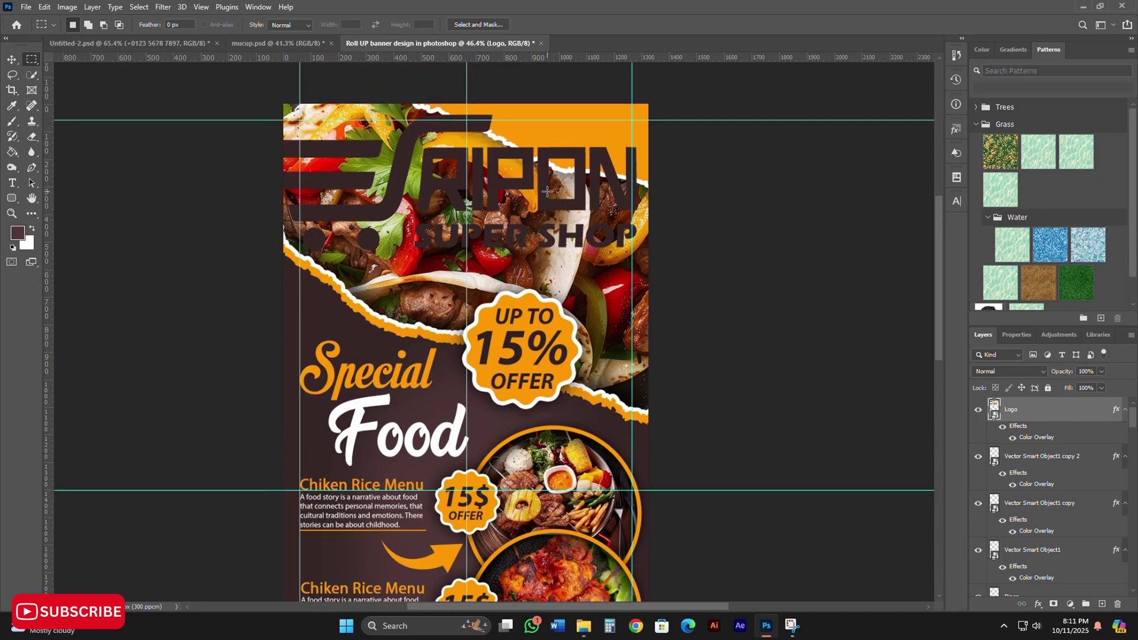
{"action": "left_click", "coordinate": [18, 54]}
{"action": "left_click_drag", "start_coordinate": [596, 204], "coordinate": [574, 177]}
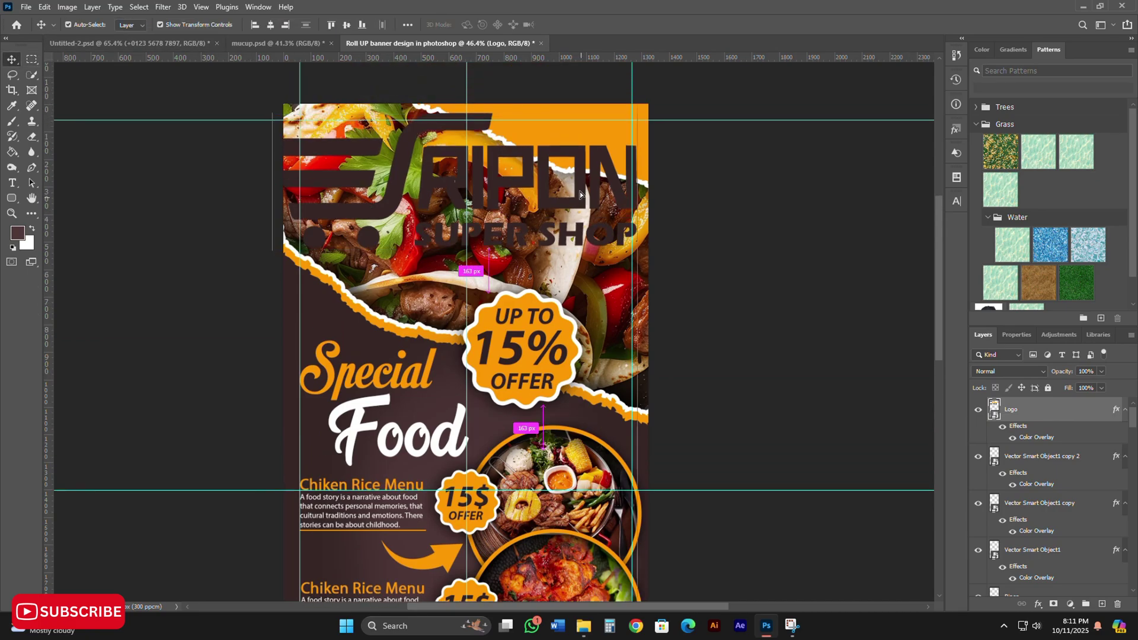
{"action": "left_click_drag", "start_coordinate": [265, 226], "coordinate": [562, 152]}
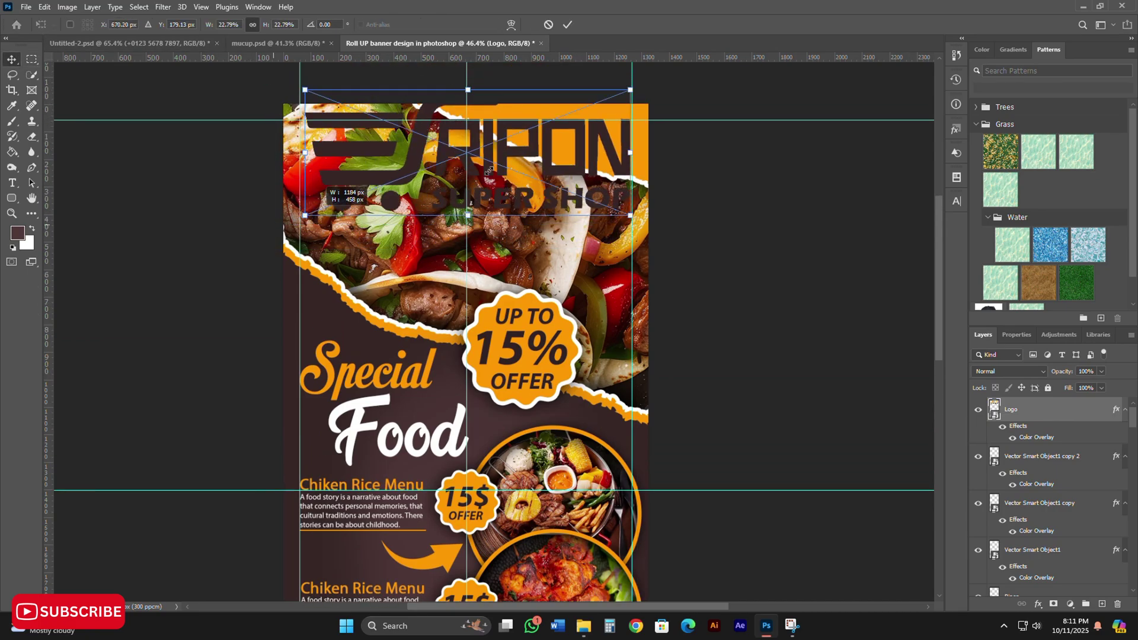
{"action": "left_click_drag", "start_coordinate": [594, 107], "coordinate": [599, 136]}
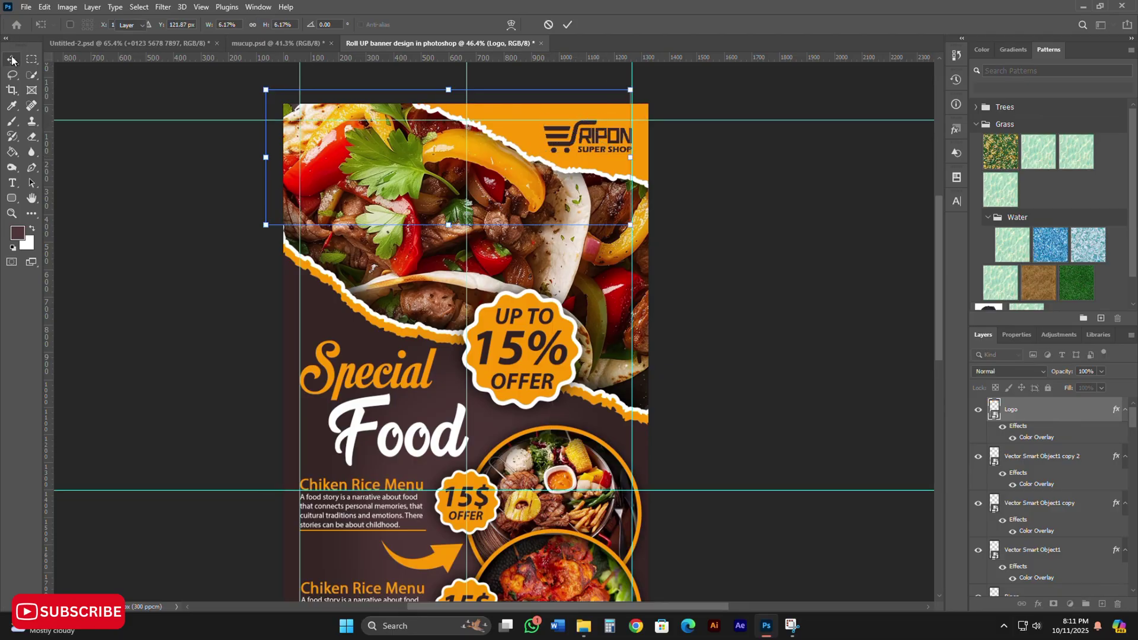
{"action": "key", "text": "Return"}
{"action": "scroll", "coordinate": [563, 197], "scroll_direction": "up", "scroll_amount": 5}
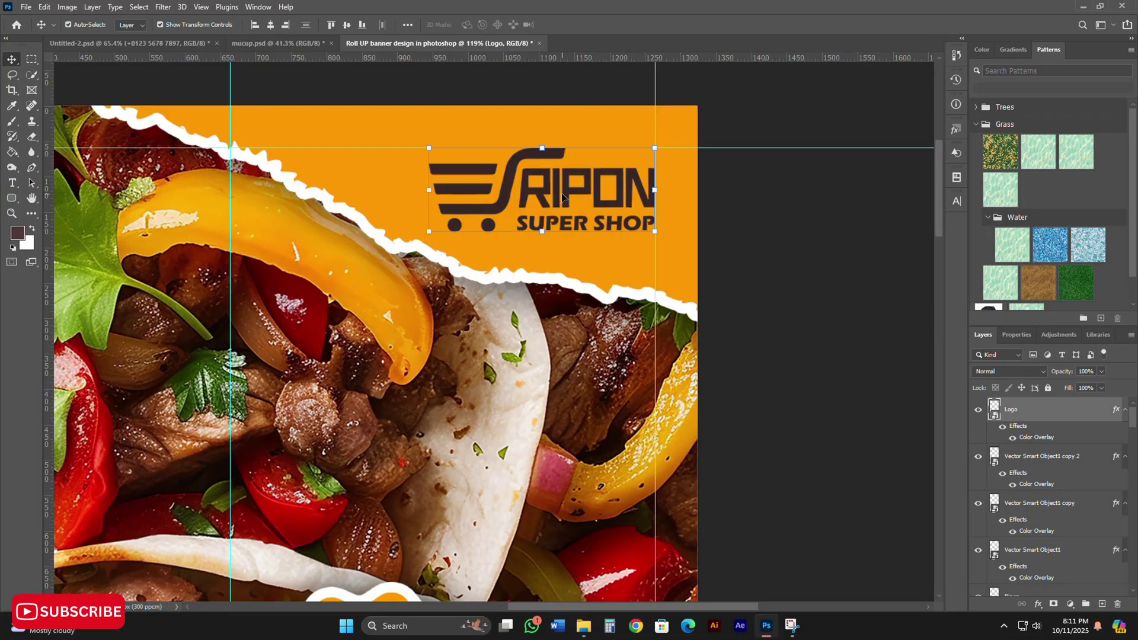
{"action": "left_click_drag", "start_coordinate": [430, 229], "coordinate": [434, 231]}
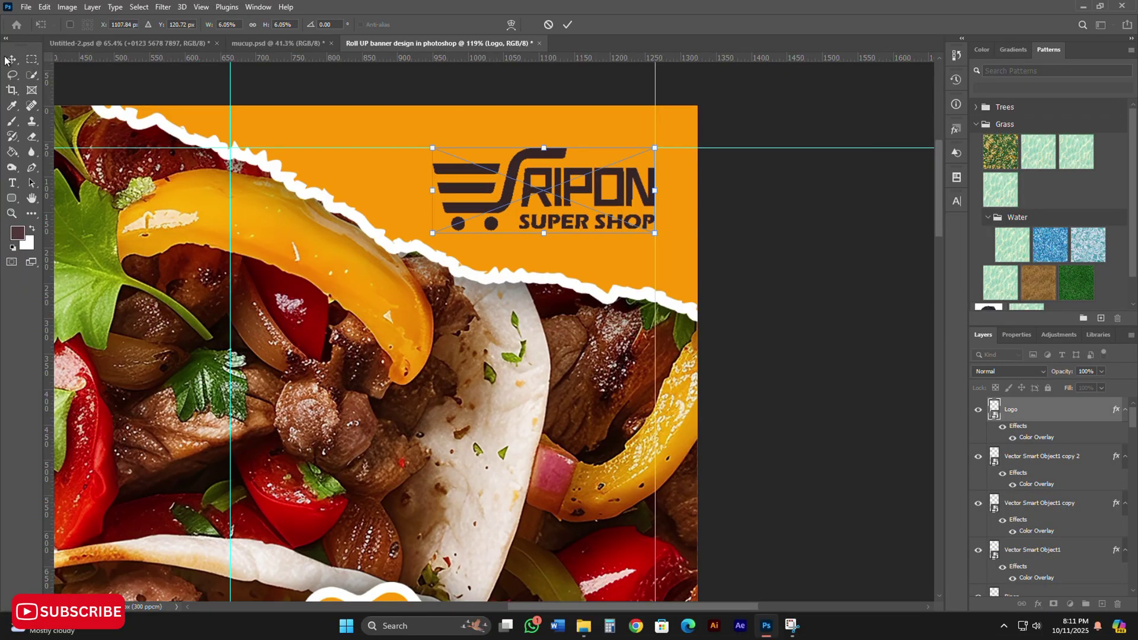
{"action": "key", "text": "Return"}
{"action": "scroll", "coordinate": [785, 218], "scroll_direction": "down", "scroll_amount": 2}
{"action": "left_click_drag", "start_coordinate": [680, 229], "coordinate": [682, 241]}
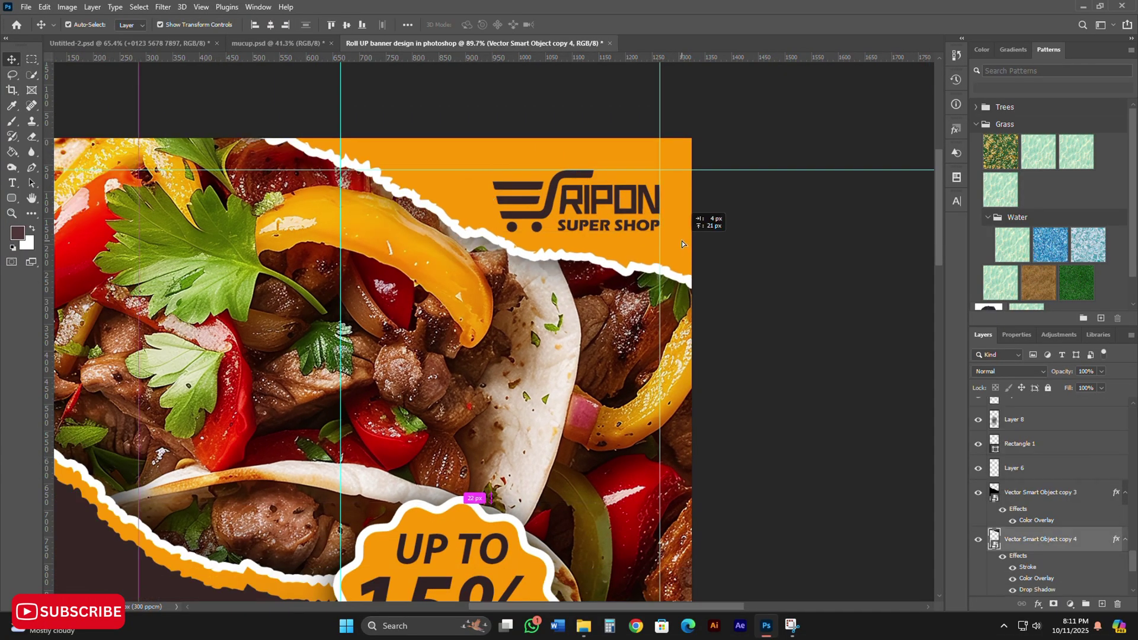
Step: Select the Food heading and scroll through the banner to check spacing
{"action": "scroll", "coordinate": [475, 261], "scroll_direction": "down", "scroll_amount": 2}
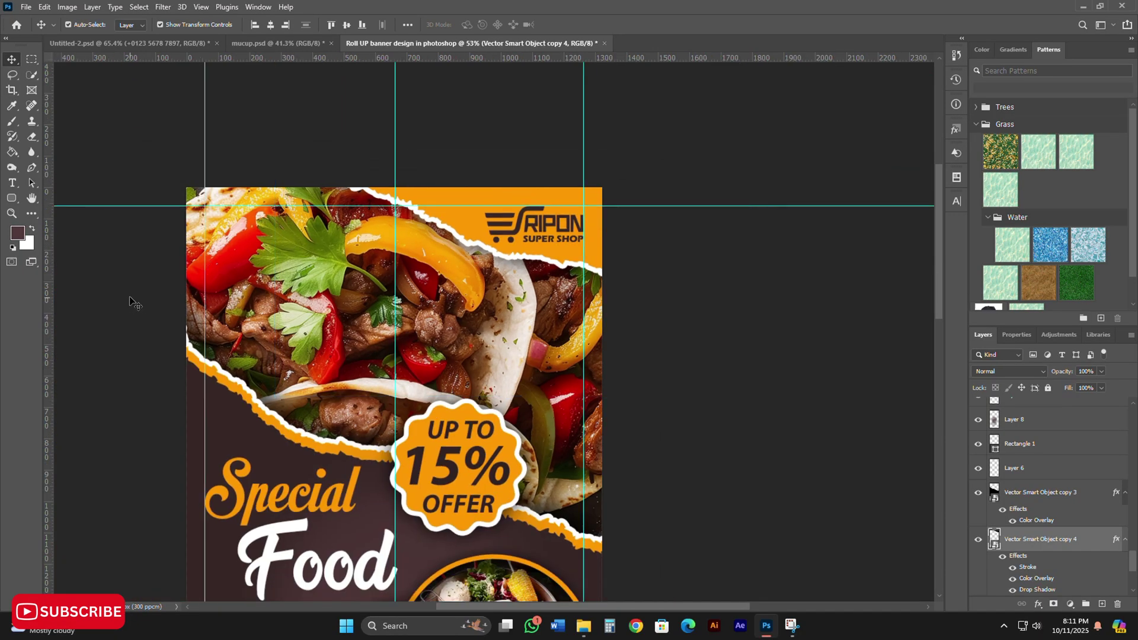
{"action": "scroll", "coordinate": [363, 386], "scroll_direction": "up", "scroll_amount": 2}
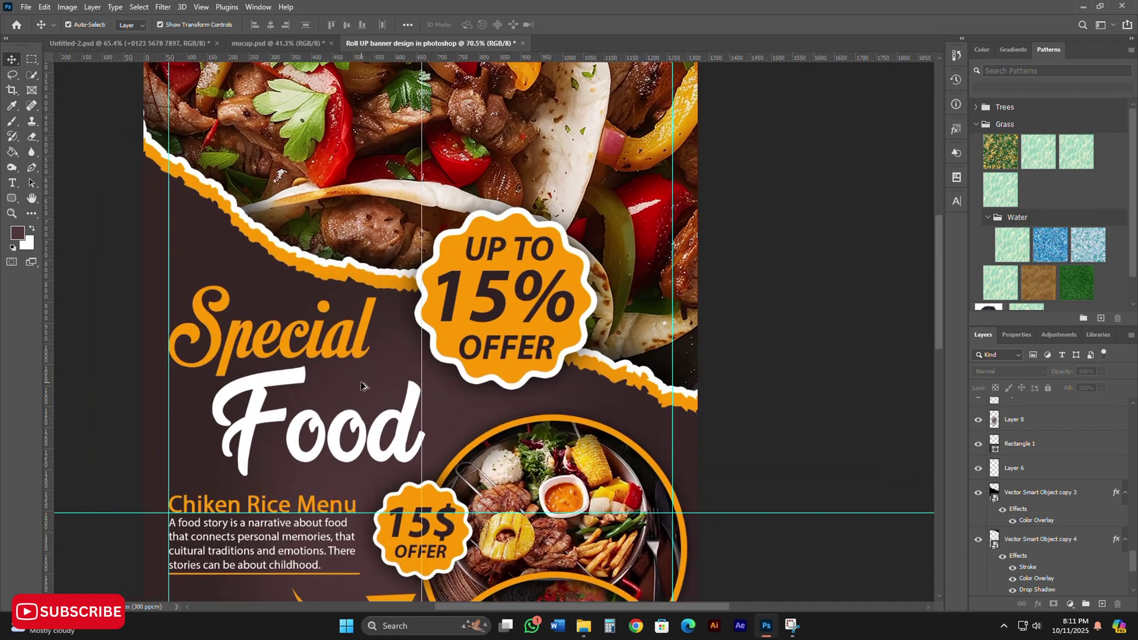
{"action": "scroll", "coordinate": [363, 386], "scroll_direction": "up", "scroll_amount": 3}
{"action": "left_click", "coordinate": [317, 355]}
{"action": "scroll", "coordinate": [315, 350], "scroll_direction": "down", "scroll_amount": 3}
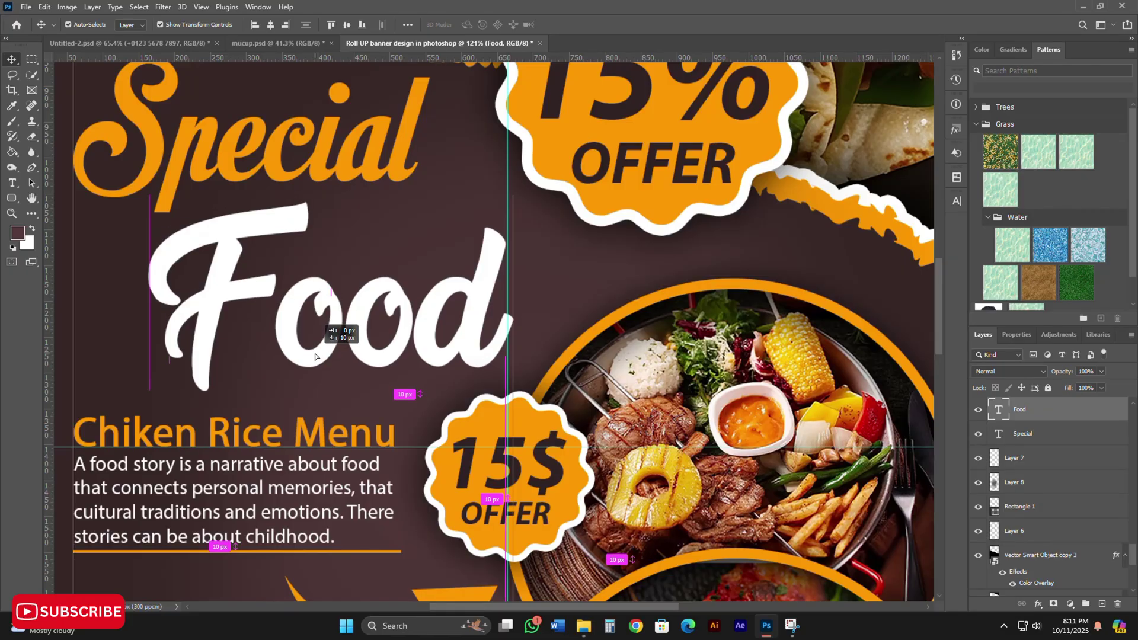
{"action": "scroll", "coordinate": [325, 425], "scroll_direction": "down", "scroll_amount": 2}
{"action": "scroll", "coordinate": [325, 425], "scroll_direction": "down", "scroll_amount": 3}
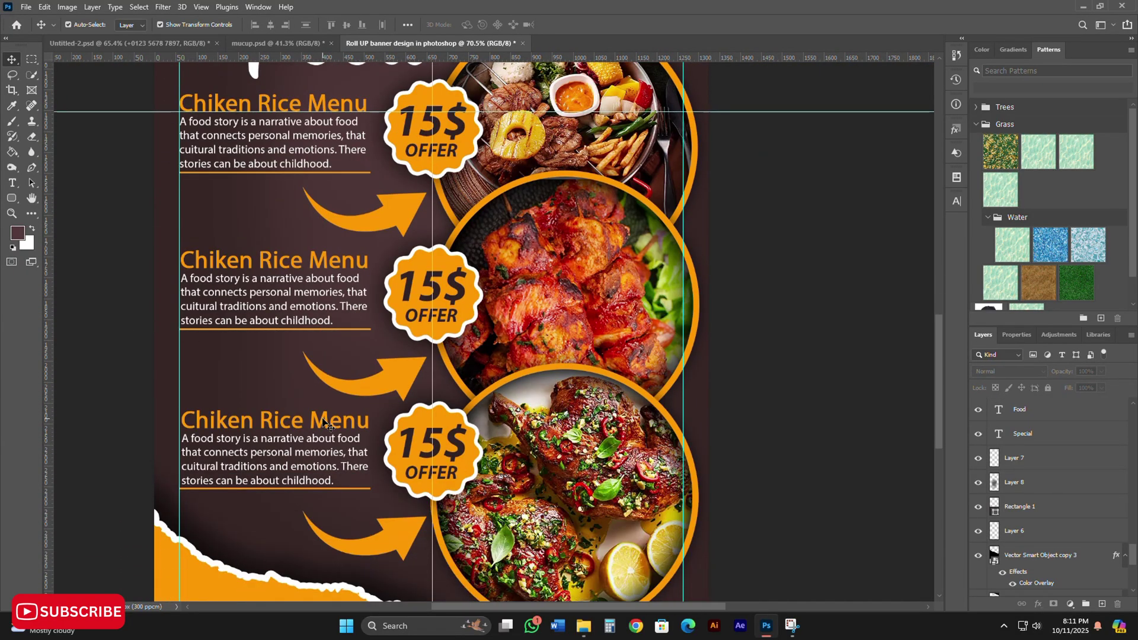
{"action": "scroll", "coordinate": [325, 438], "scroll_direction": "down", "scroll_amount": 3}
{"action": "scroll", "coordinate": [325, 459], "scroll_direction": "down", "scroll_amount": 1}
{"action": "scroll", "coordinate": [339, 456], "scroll_direction": "down", "scroll_amount": 2}
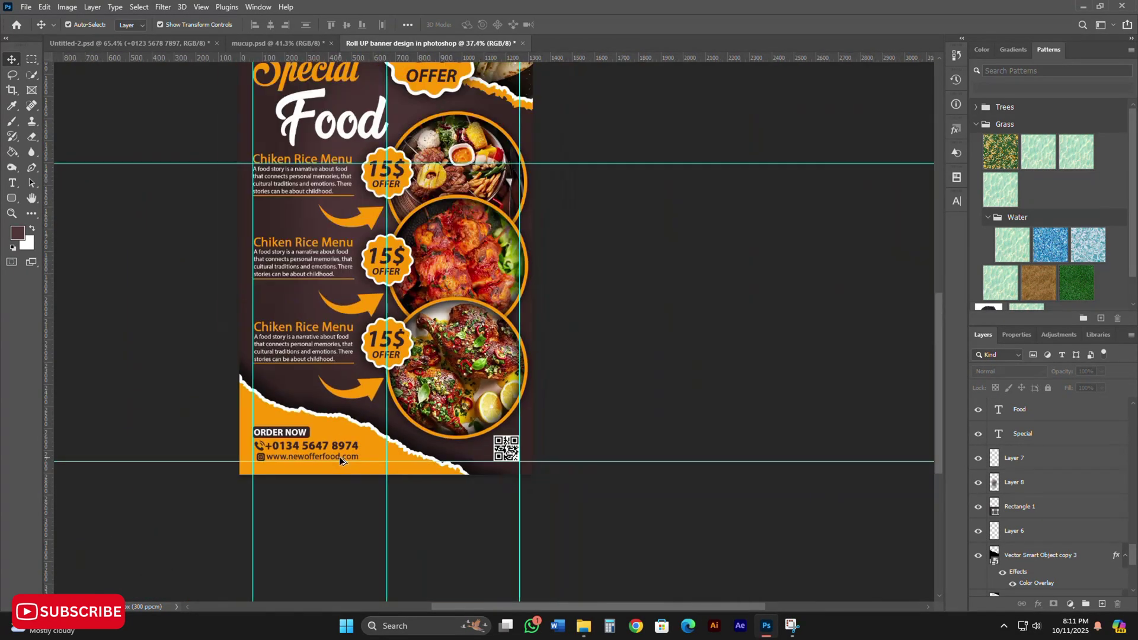
{"action": "scroll", "coordinate": [356, 356], "scroll_direction": "down", "scroll_amount": 1}
{"action": "left_click", "coordinate": [504, 243]}
{"action": "scroll", "coordinate": [504, 243], "scroll_direction": "up", "scroll_amount": 3}
{"action": "scroll", "coordinate": [504, 243], "scroll_direction": "up", "scroll_amount": 1}
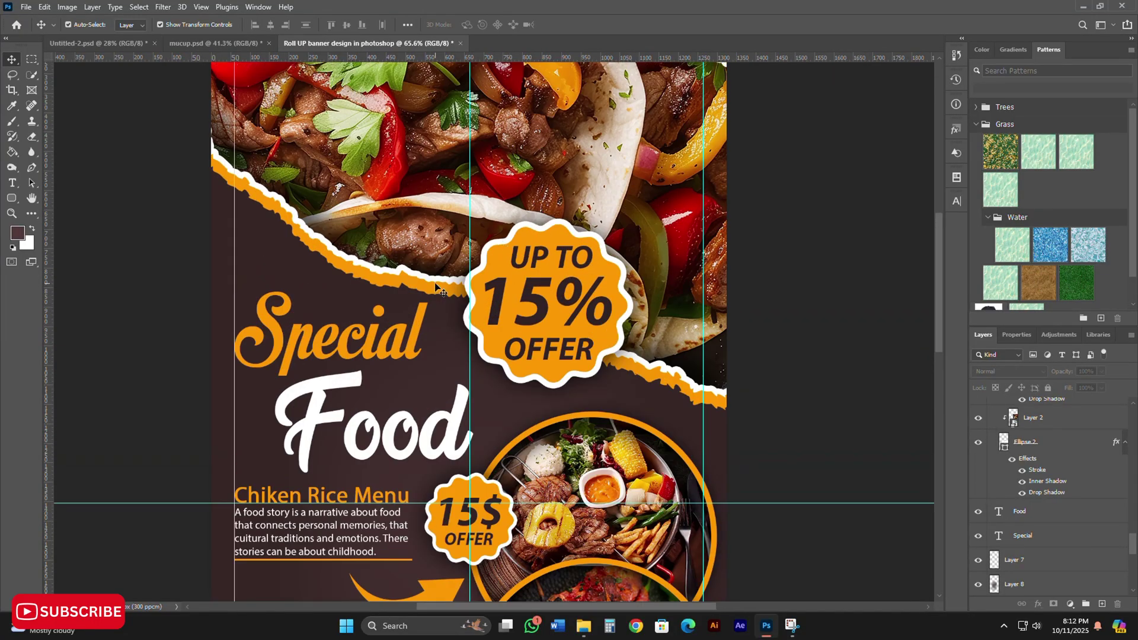
Step: Reposition the lower torn strip's drop shadow and apply it
{"action": "left_click_drag", "start_coordinate": [1066, 548], "coordinate": [1036, 600]}
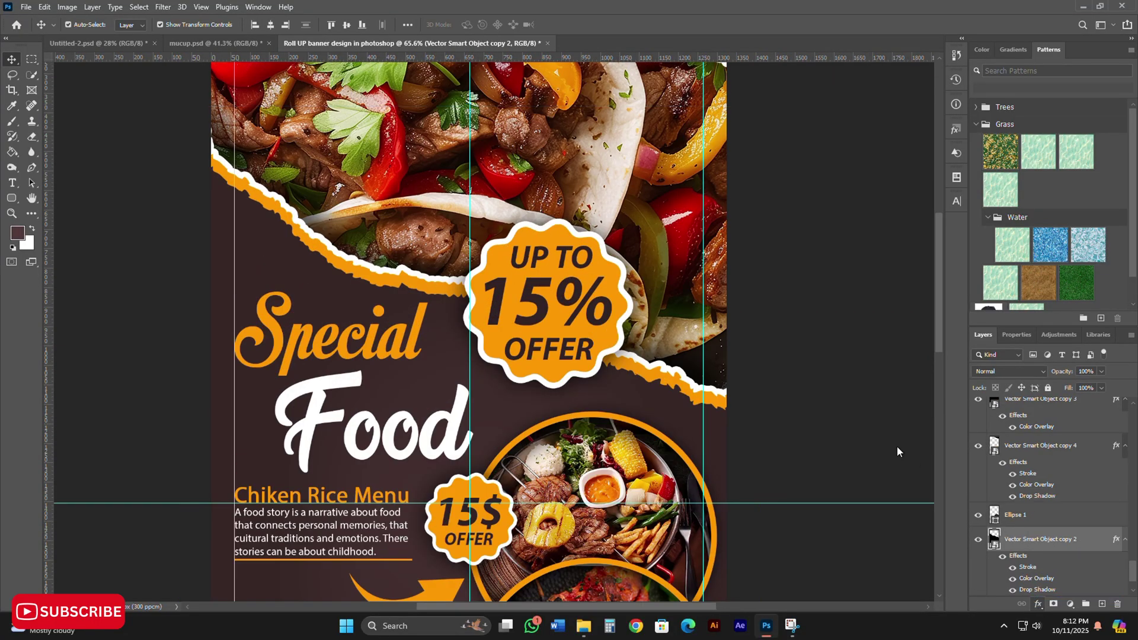
{"action": "mouse_move", "coordinate": [446, 256]}
{"action": "left_mouse_down"}
{"action": "mouse_move", "coordinate": [444, 242]}
{"action": "mouse_move", "coordinate": [434, 266]}
{"action": "left_mouse_up"}
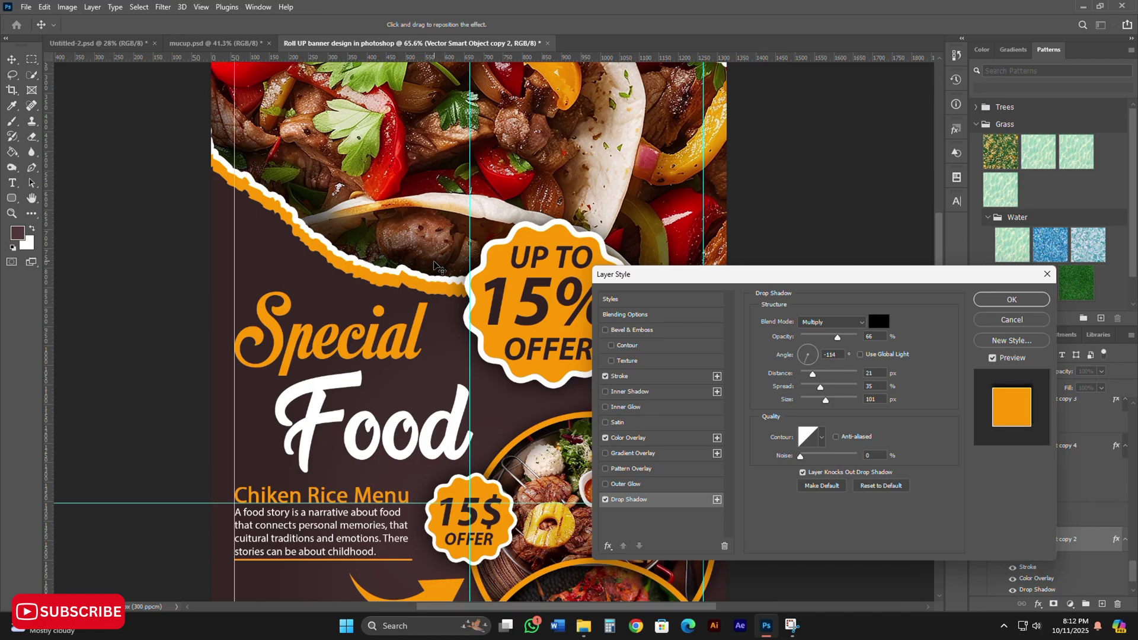
{"action": "left_click", "coordinate": [1012, 299]}
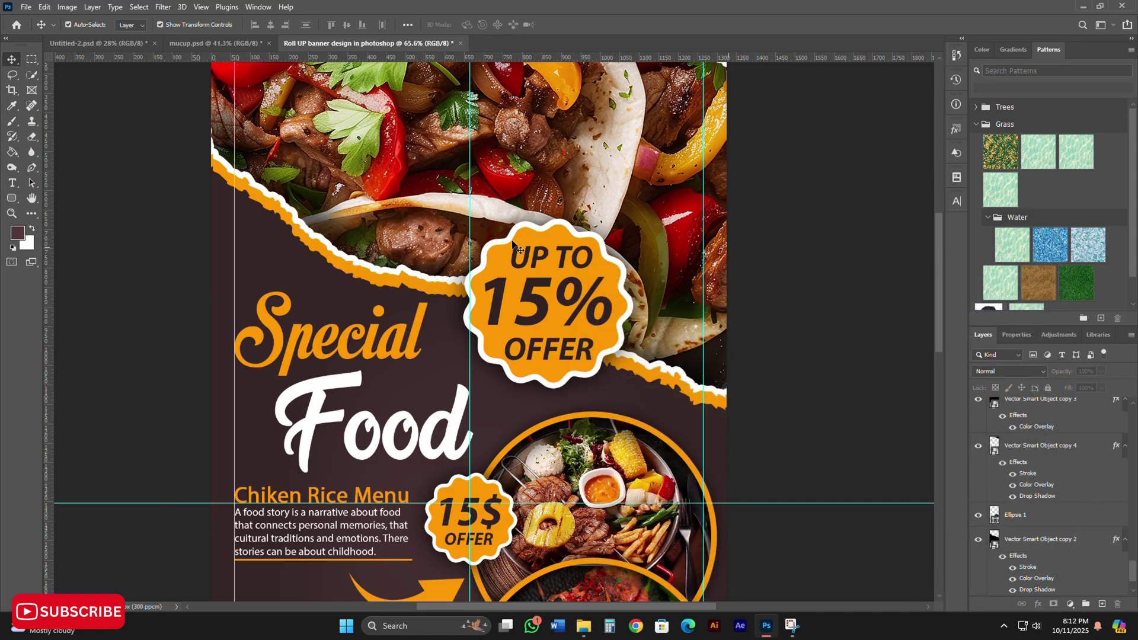
Step: Retune the orange header strip's drop shadow to 40 px distance at 120°
{"action": "scroll", "coordinate": [552, 188], "scroll_direction": "up", "scroll_amount": 5}
{"action": "left_click", "coordinate": [552, 189]}
{"action": "left_click", "coordinate": [1038, 604]}
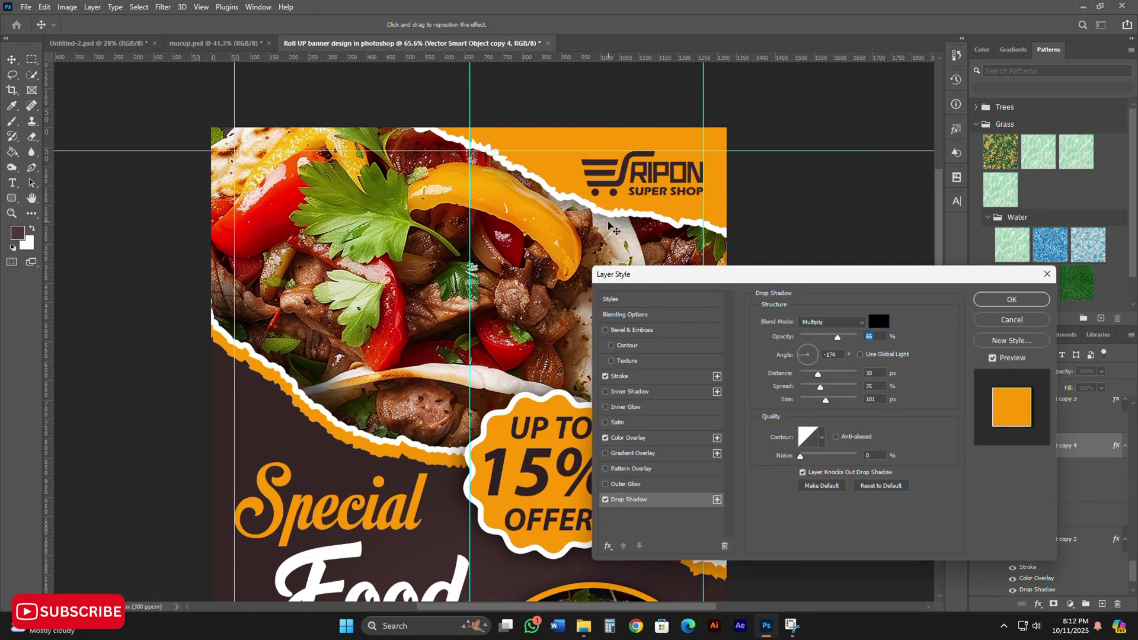
{"action": "left_click_drag", "start_coordinate": [610, 215], "coordinate": [607, 228]}
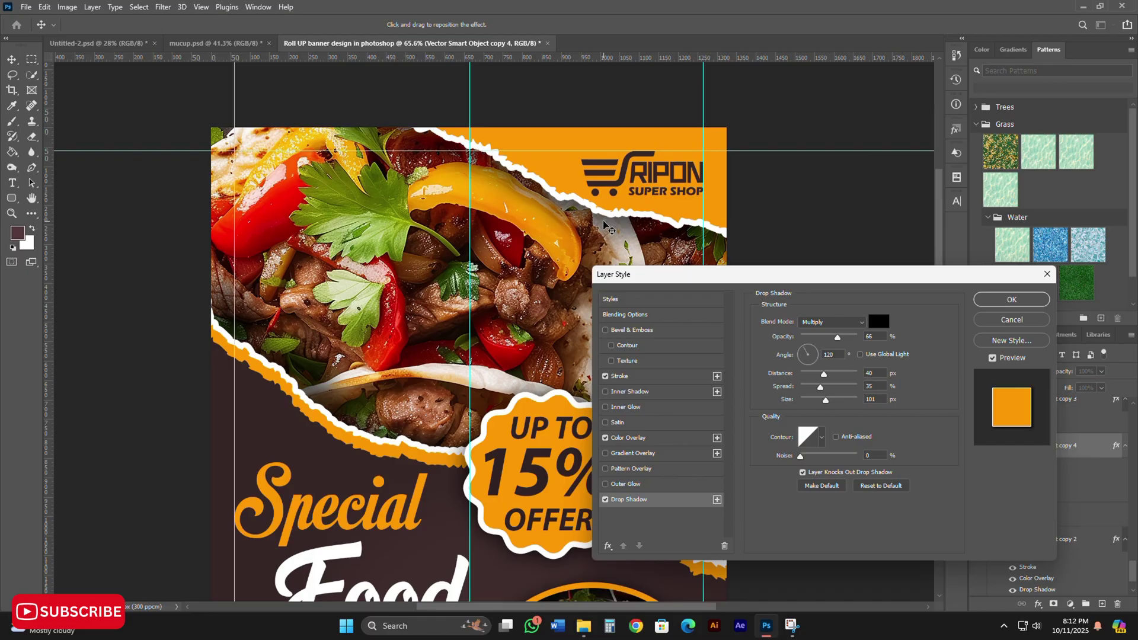
Step: Apply the header strip's drop shadow and hide the guides with Ctrl+;
{"action": "key", "text": "Return"}
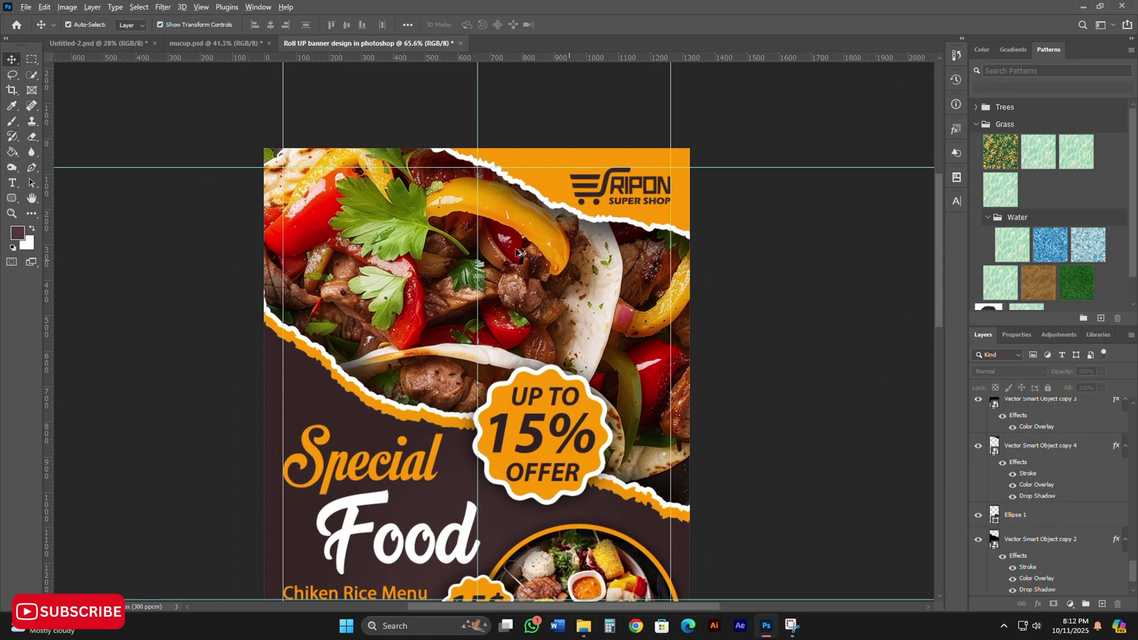
{"action": "scroll", "coordinate": [532, 264], "scroll_direction": "down", "scroll_amount": 5}
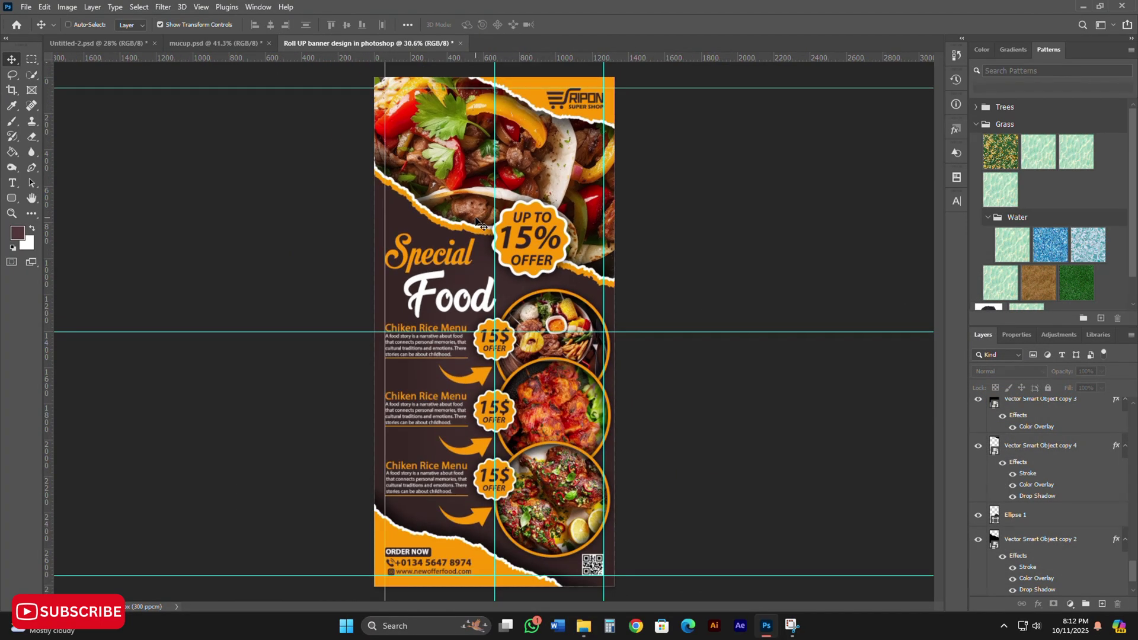
{"action": "key", "text": "ctrl+semicolon"}
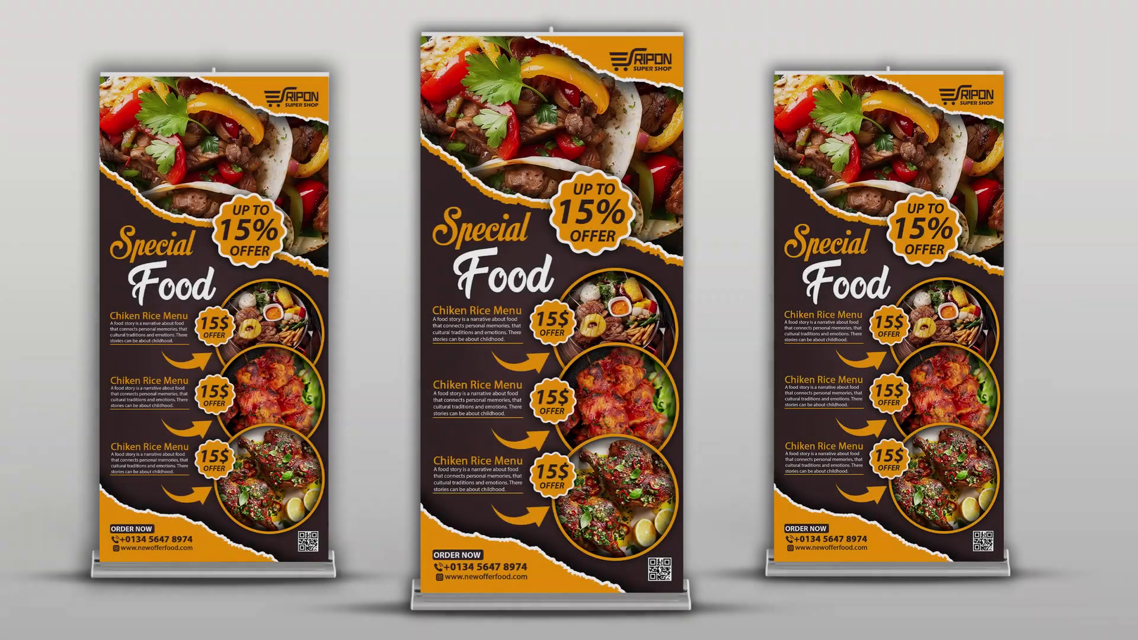